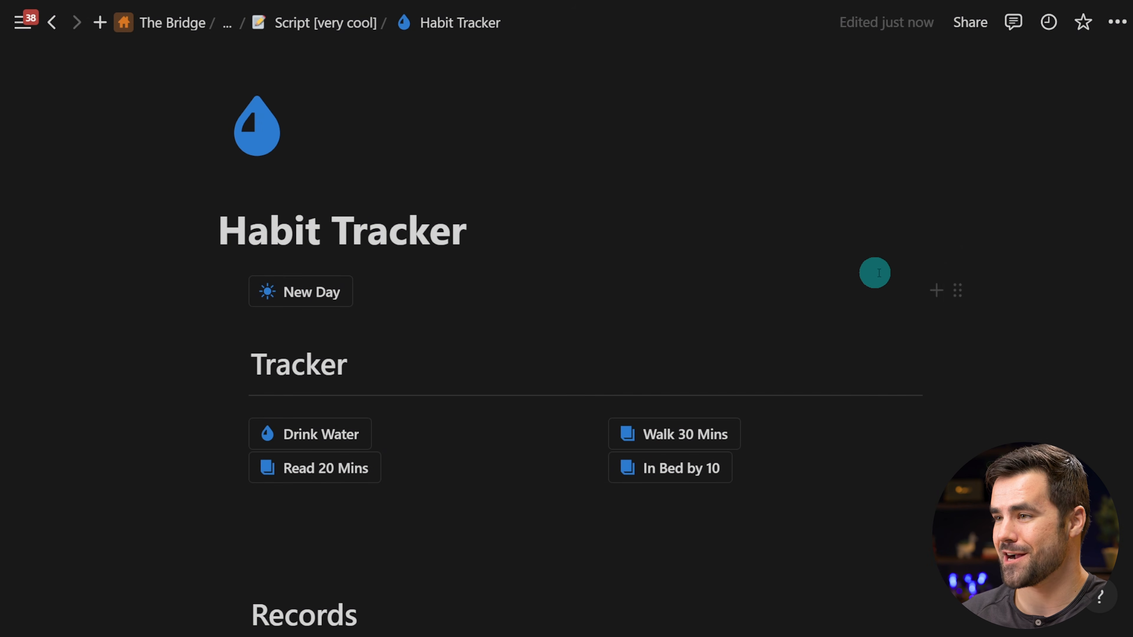
# Create today's habit record in the Records table with the New Day button.
pyautogui.scroll(-3, 163, 347)
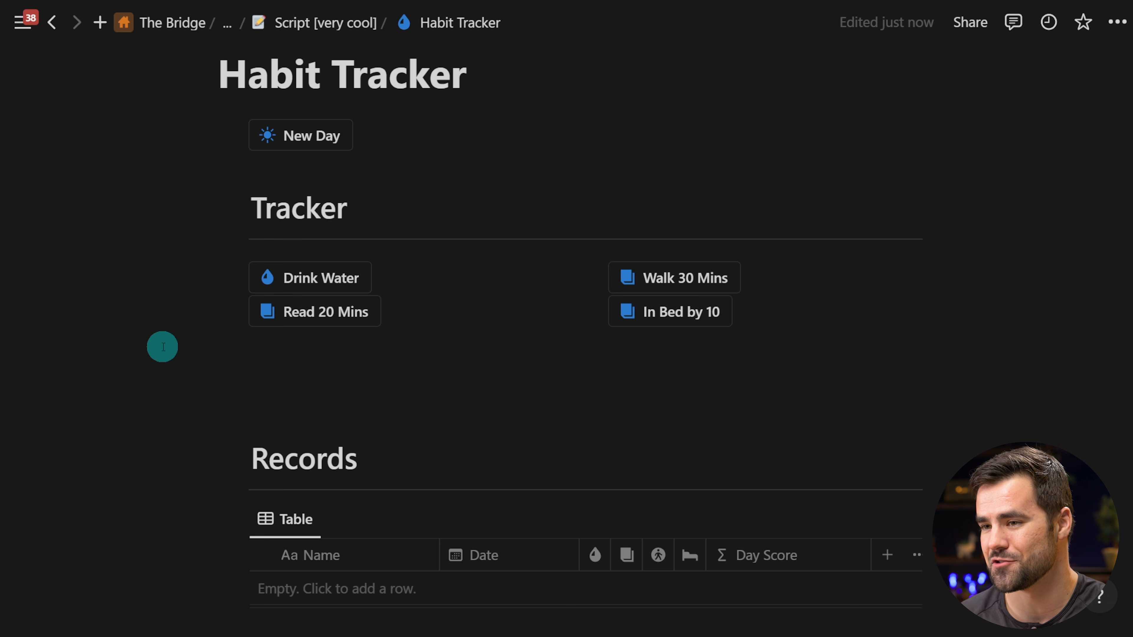
pyautogui.scroll(2, 311, 255)
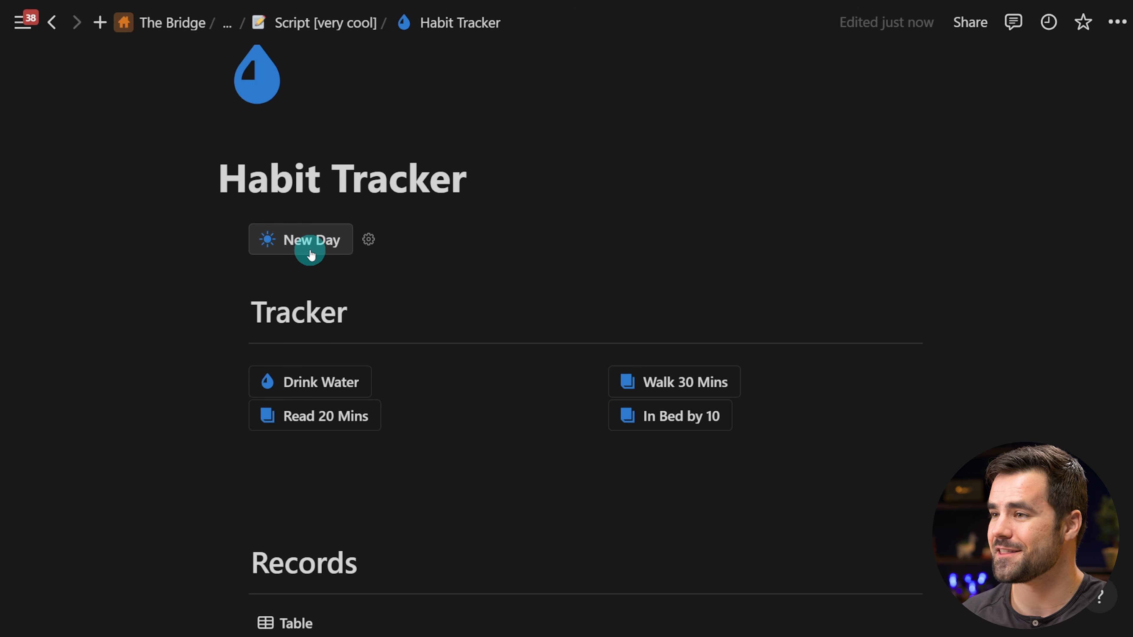
pyautogui.scroll(-2, 1129, 223)
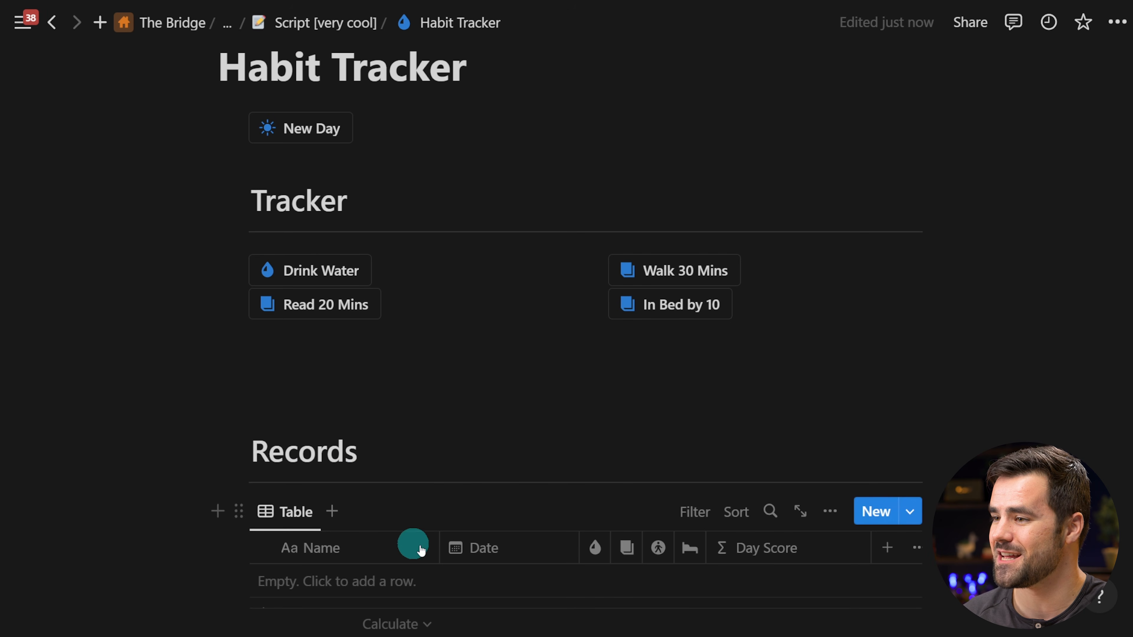
pyautogui.click(289, 142)
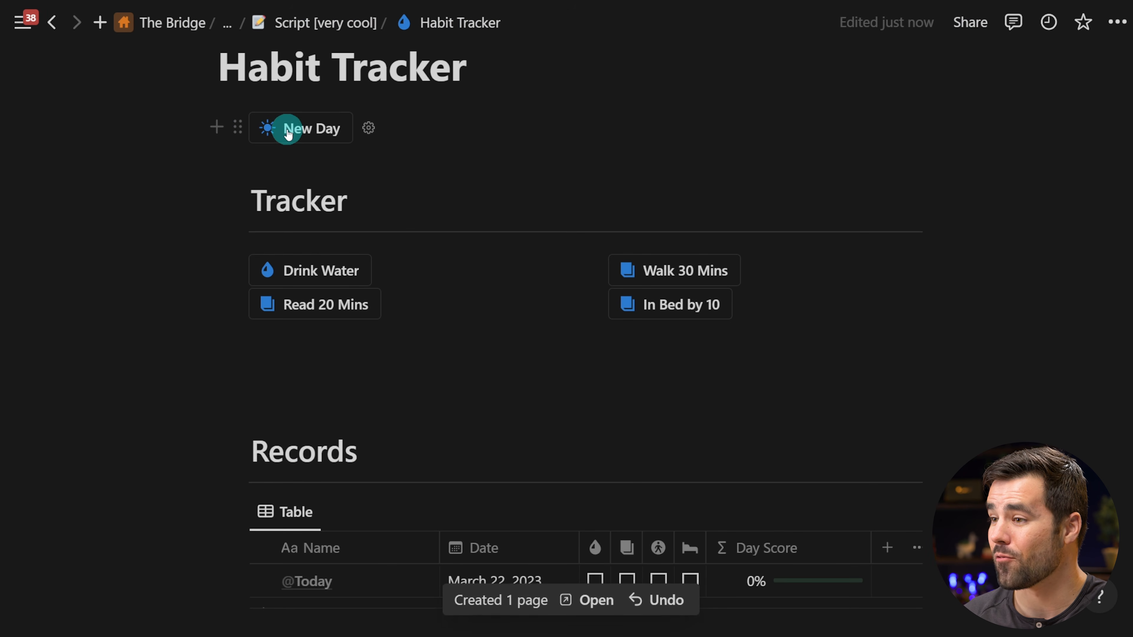
pyautogui.scroll(-4, 229, 430)
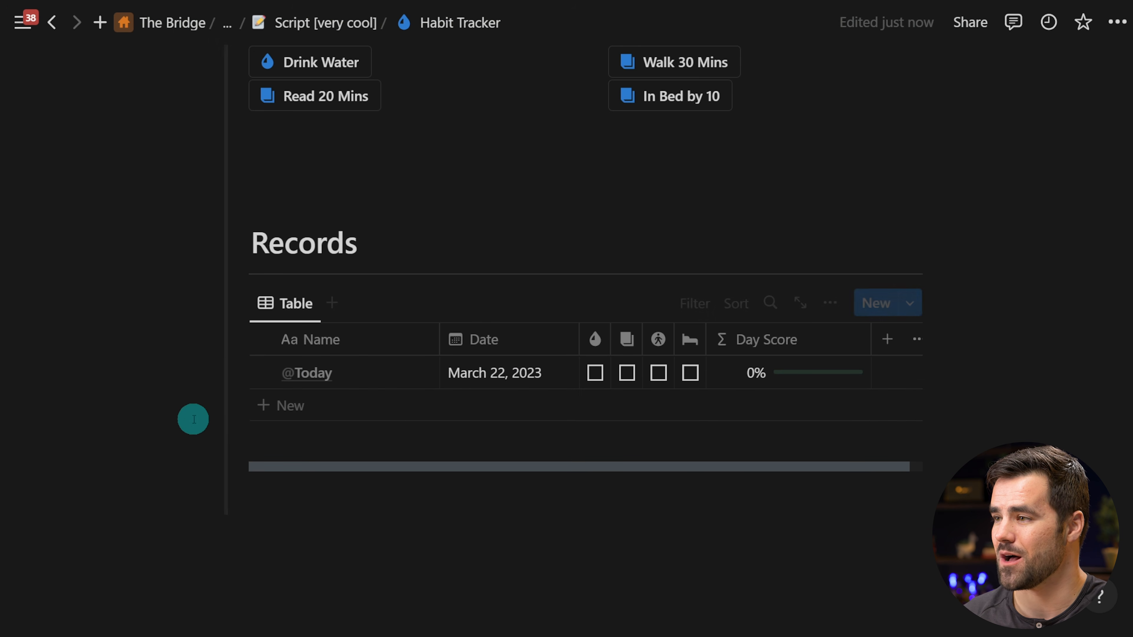
# Mark Drink Water, Read 20 Mins, Walk 30 Mins and In Bed by 10 as done for today using their tracker buttons.
pyautogui.scroll(3, 256, 410)
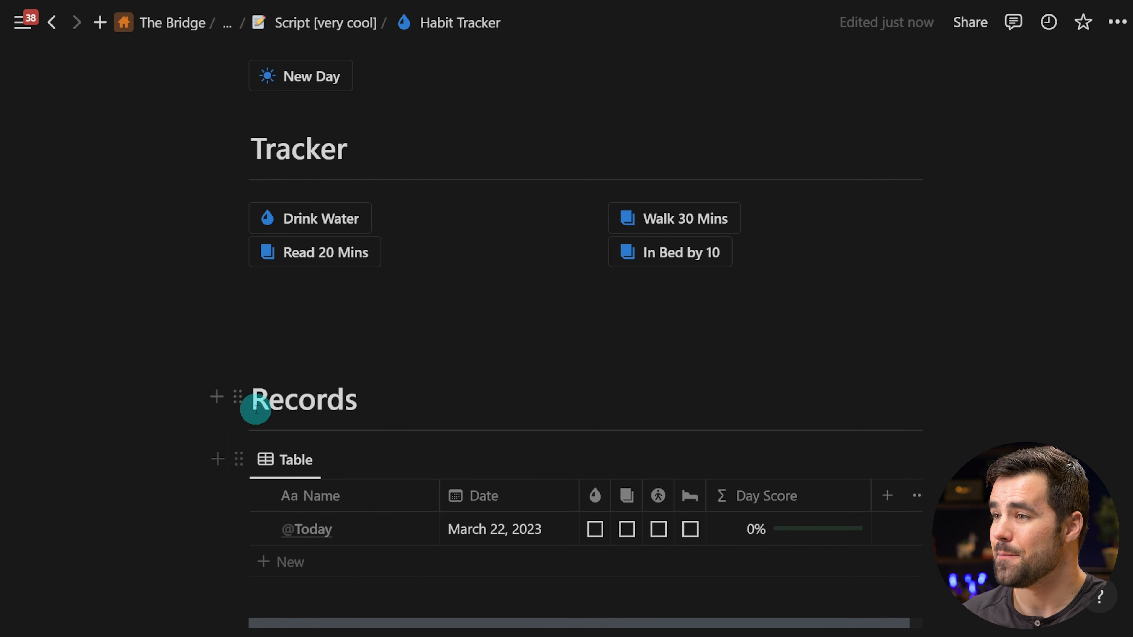
pyautogui.click(300, 220)
pyautogui.click(306, 255)
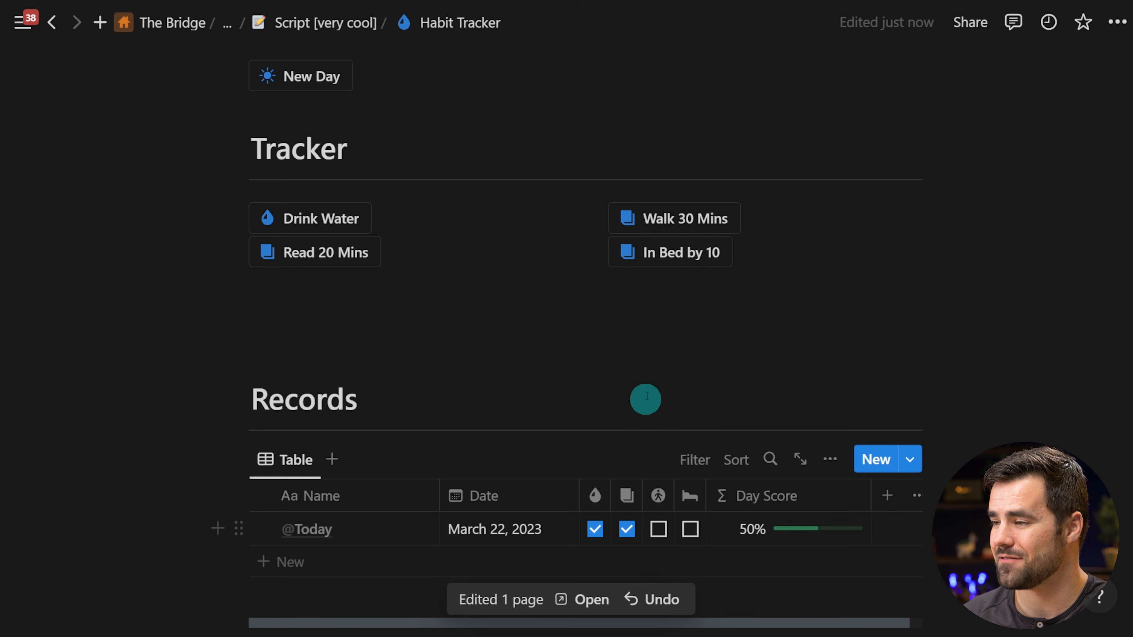
pyautogui.click(667, 220)
pyautogui.click(662, 255)
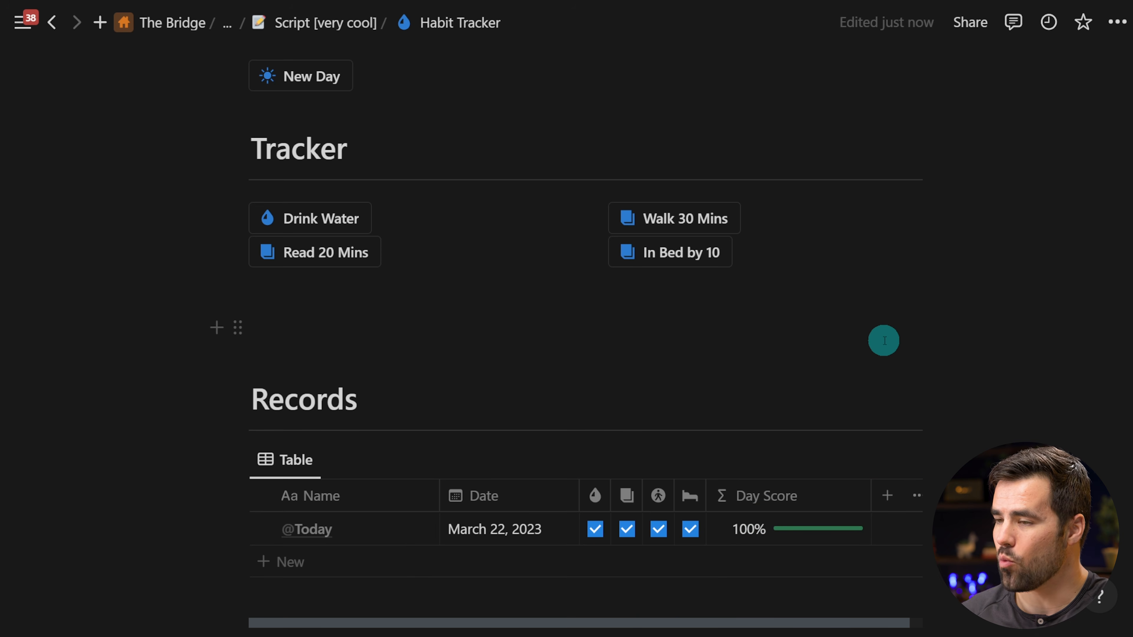
# Review the New Day button's configuration, including the Name and Date it gives new pages in Habits, and close it.
pyautogui.scroll(1, 883, 341)
pyautogui.moveTo(371, 131)
pyautogui.click(370, 130)
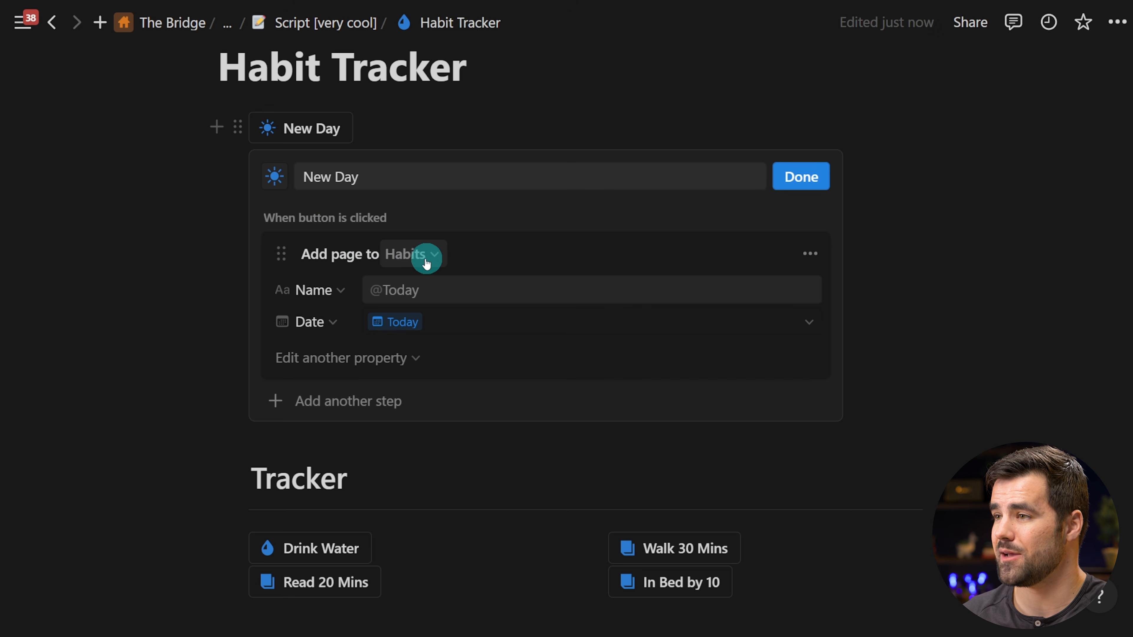
pyautogui.click(444, 290)
pyautogui.doubleClick(381, 292)
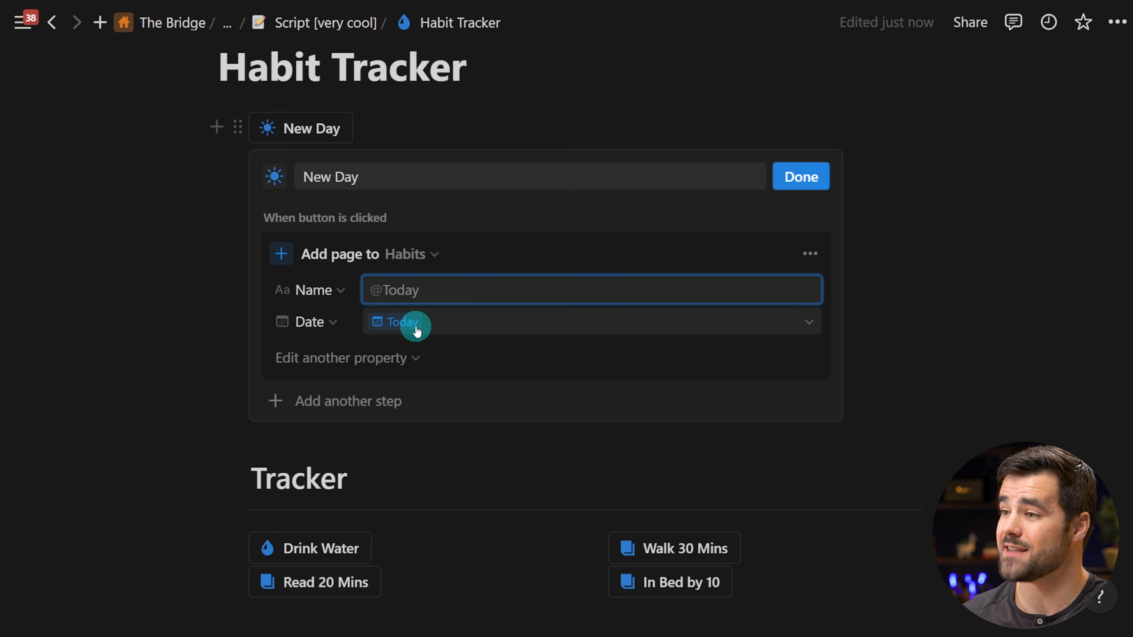
pyautogui.click(805, 181)
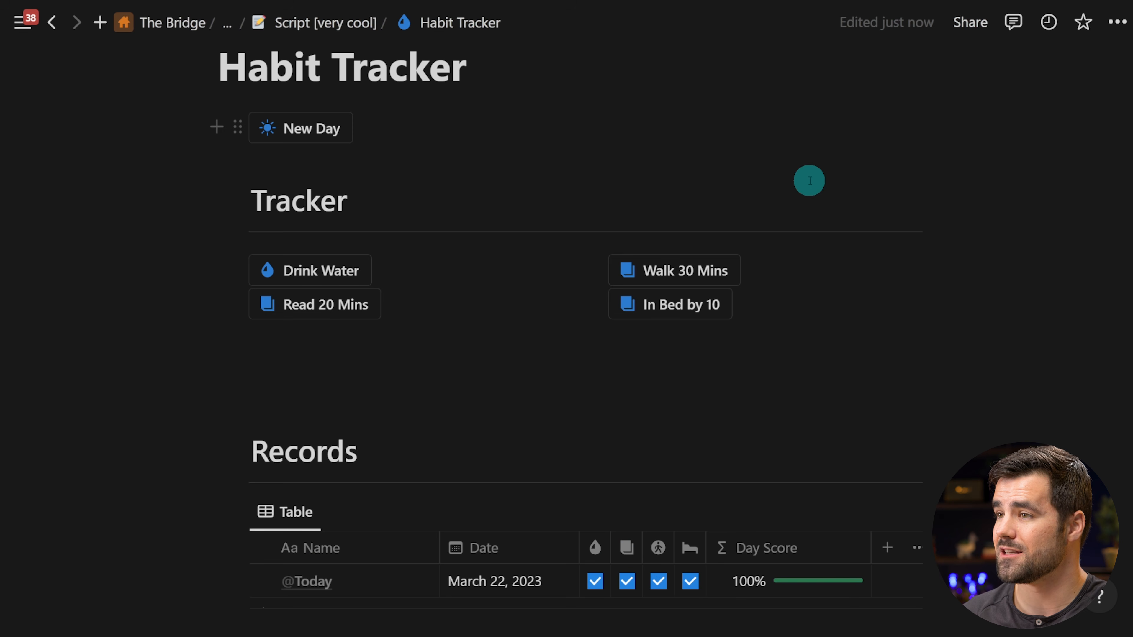
# Add a second record for today with the New Day button and delete it from the Records table.
pyautogui.click(299, 130)
pyautogui.scroll(-5, 200, 374)
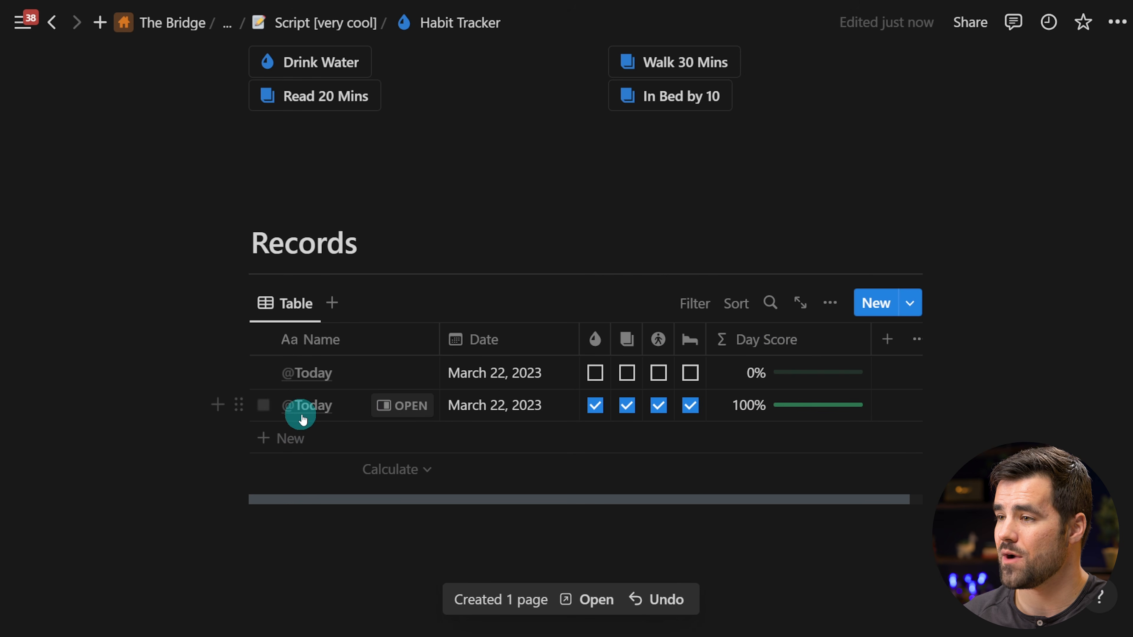
pyautogui.click(239, 368)
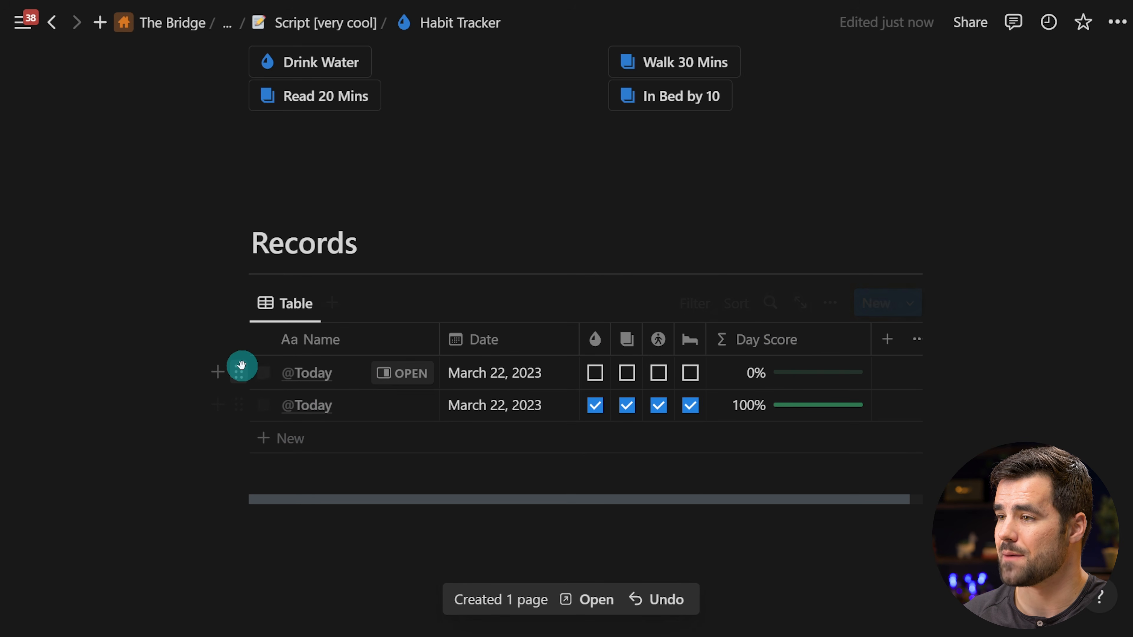
pyautogui.click(329, 266)
# Examine the Drink Water button's settings, including its page filter and checkbox action, close them and run the button.
pyautogui.scroll(3, 494, 336)
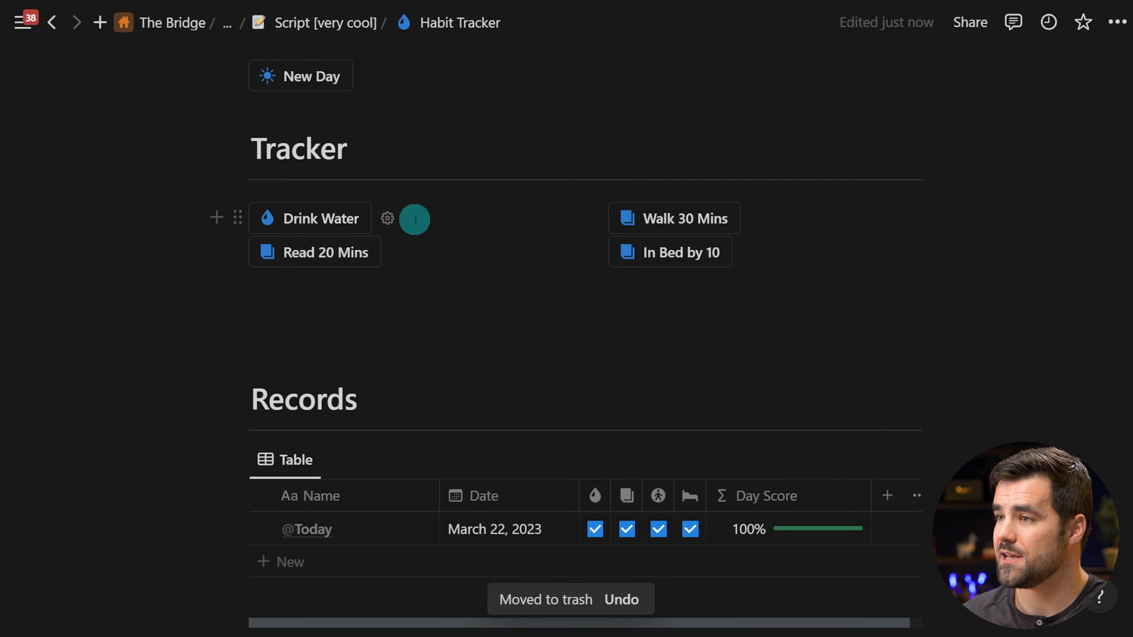
pyautogui.click(388, 219)
pyautogui.scroll(-3, 422, 230)
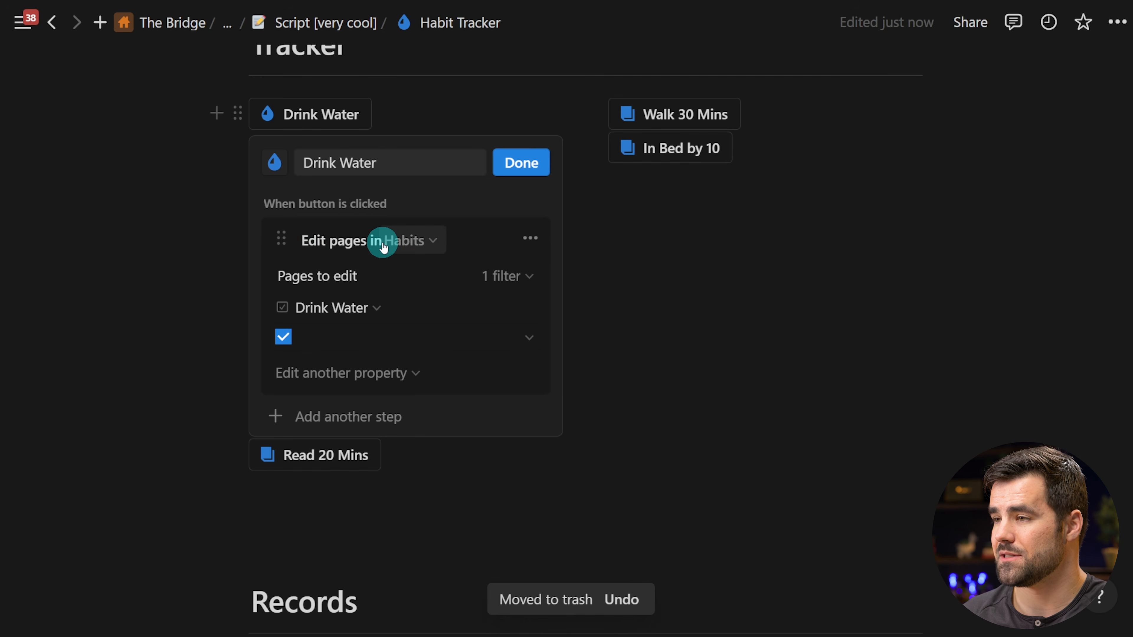
pyautogui.click(501, 277)
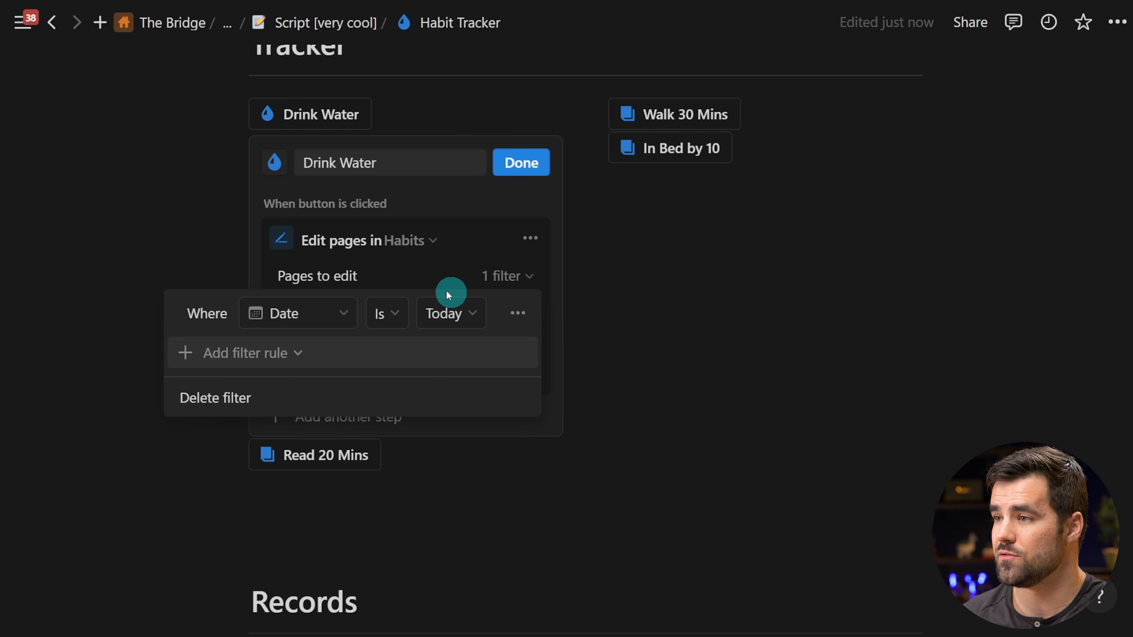
pyautogui.click(384, 272)
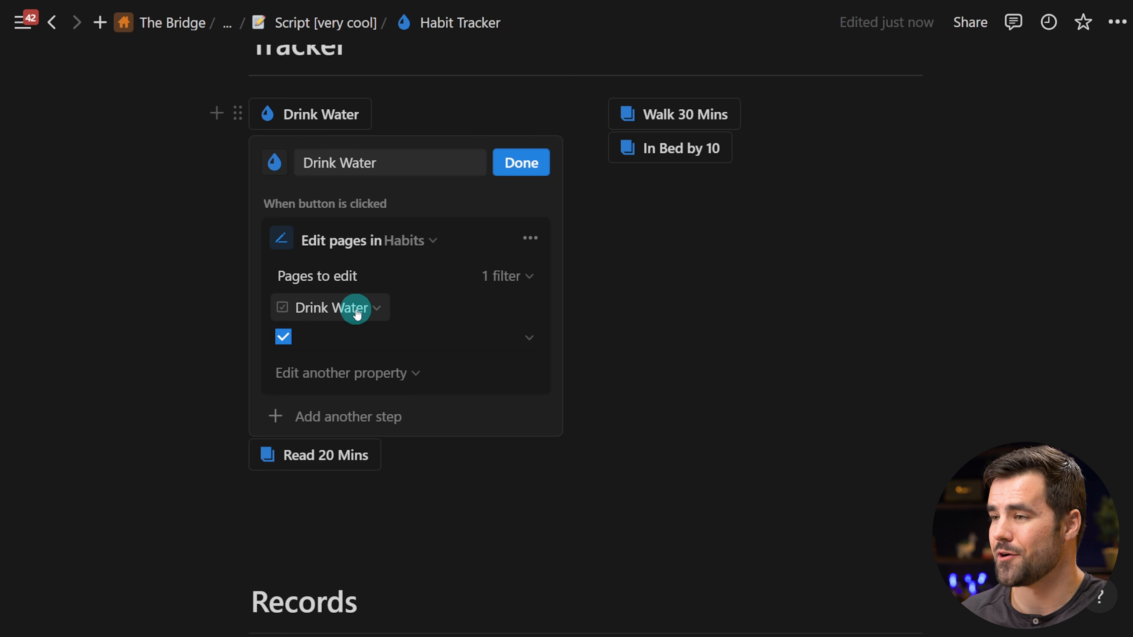
pyautogui.click(504, 163)
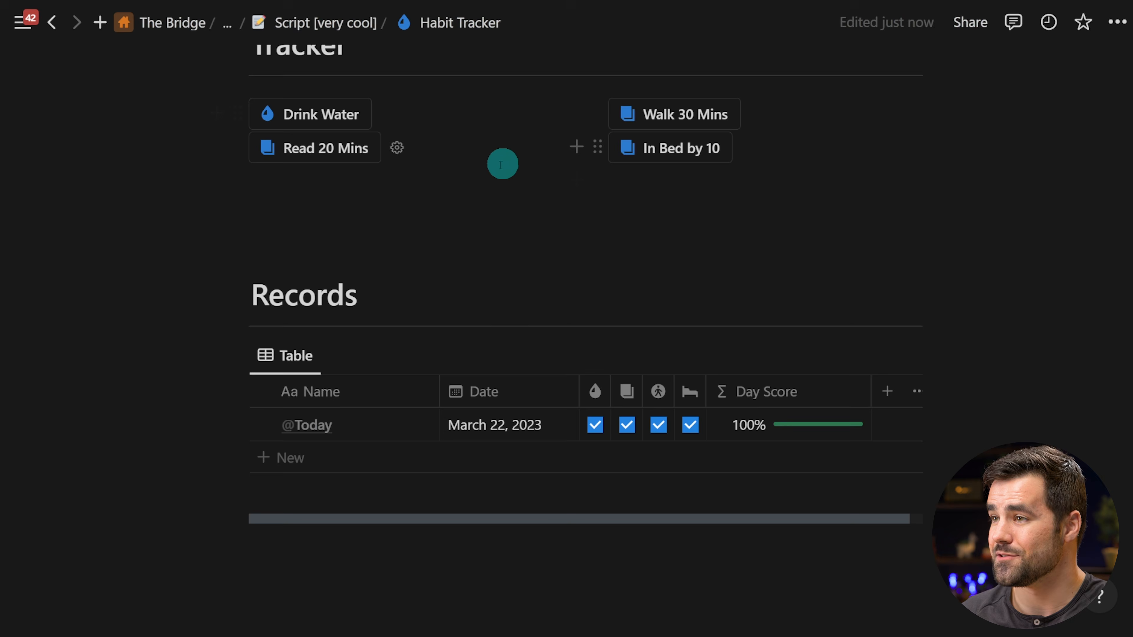
pyautogui.click(312, 117)
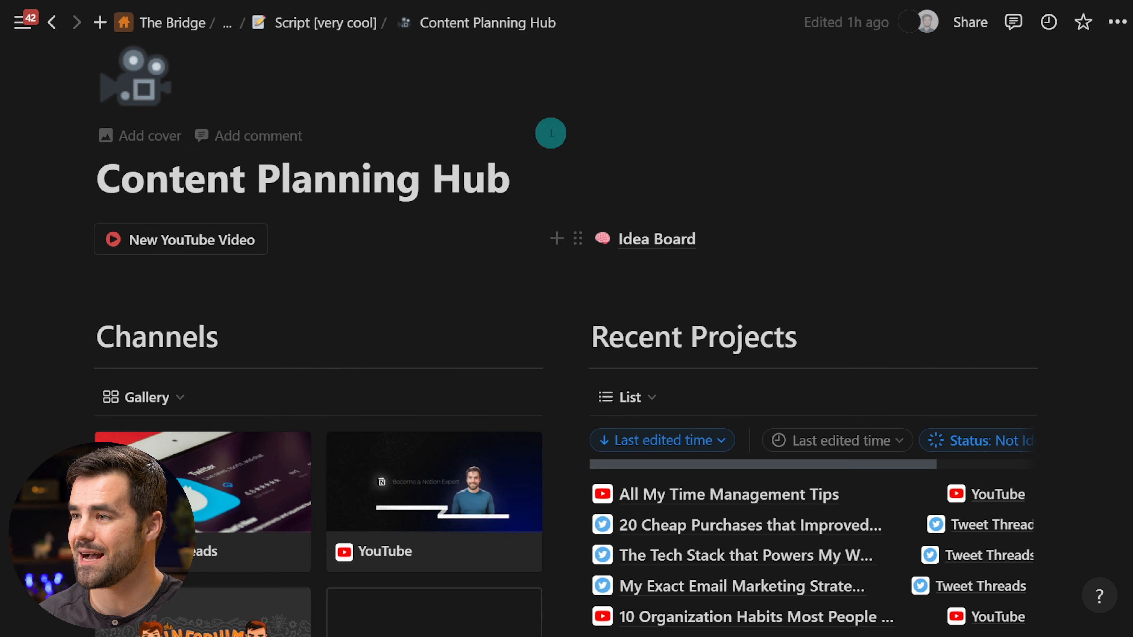
# Open the "All My Time Management Tips" project from Recent Projects as a full page and apply the YouTube Video template.
pyautogui.scroll(-2, 625, 268)
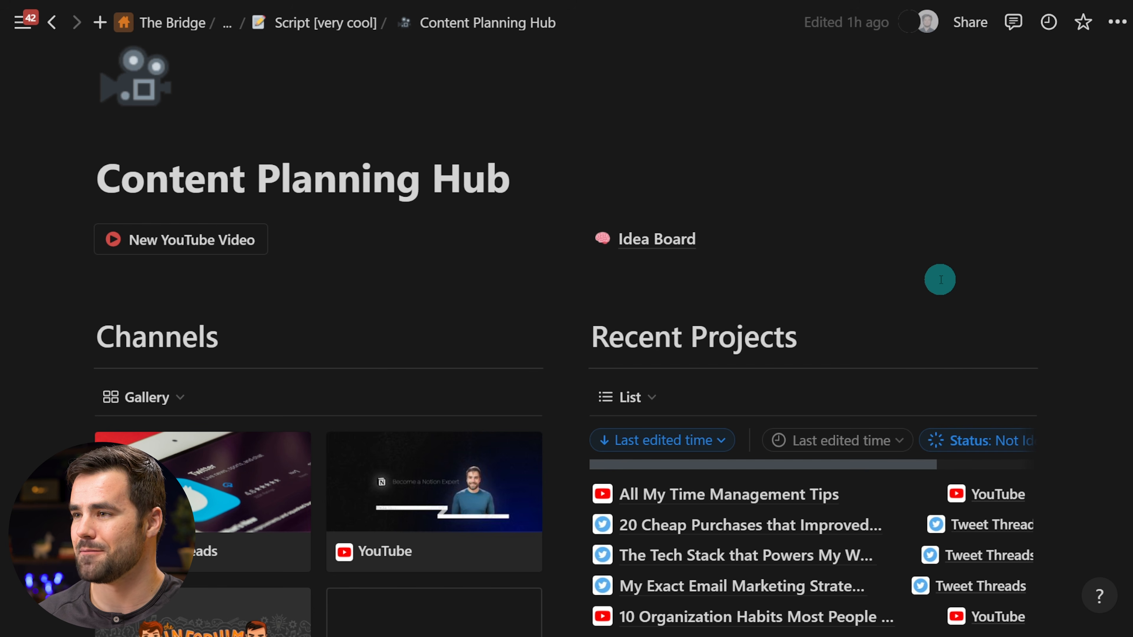
pyautogui.scroll(-2, 847, 286)
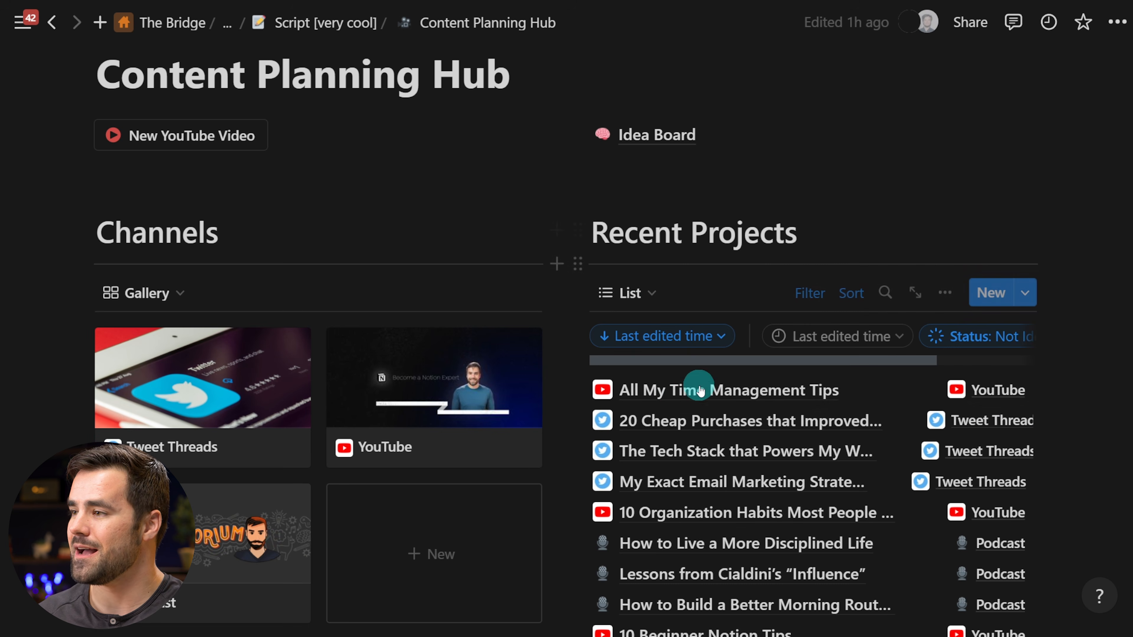
pyautogui.click(728, 390)
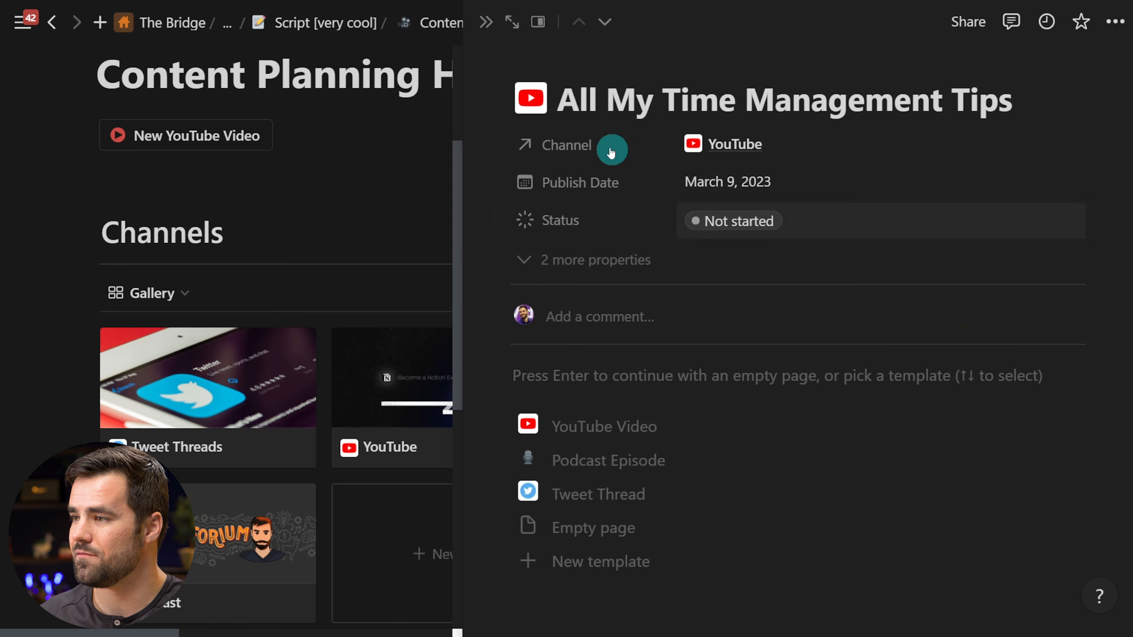
pyautogui.click(506, 23)
pyautogui.scroll(-4, 324, 390)
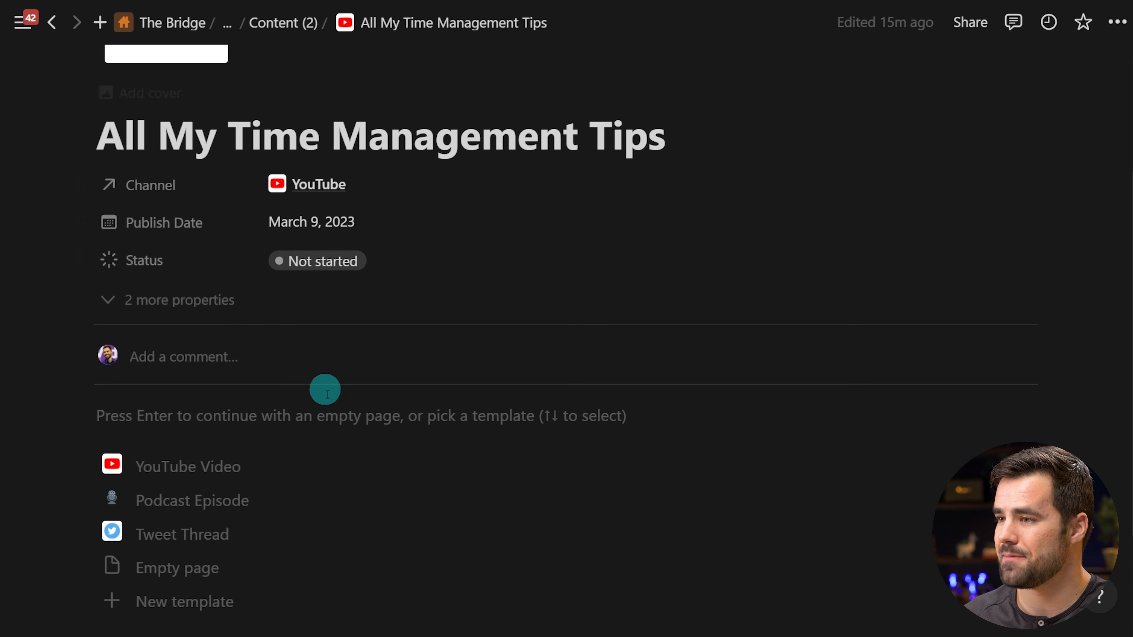
pyautogui.click(205, 466)
# Examine the project page's Details section and its Tasks table grouped by status.
pyautogui.scroll(-3, 674, 357)
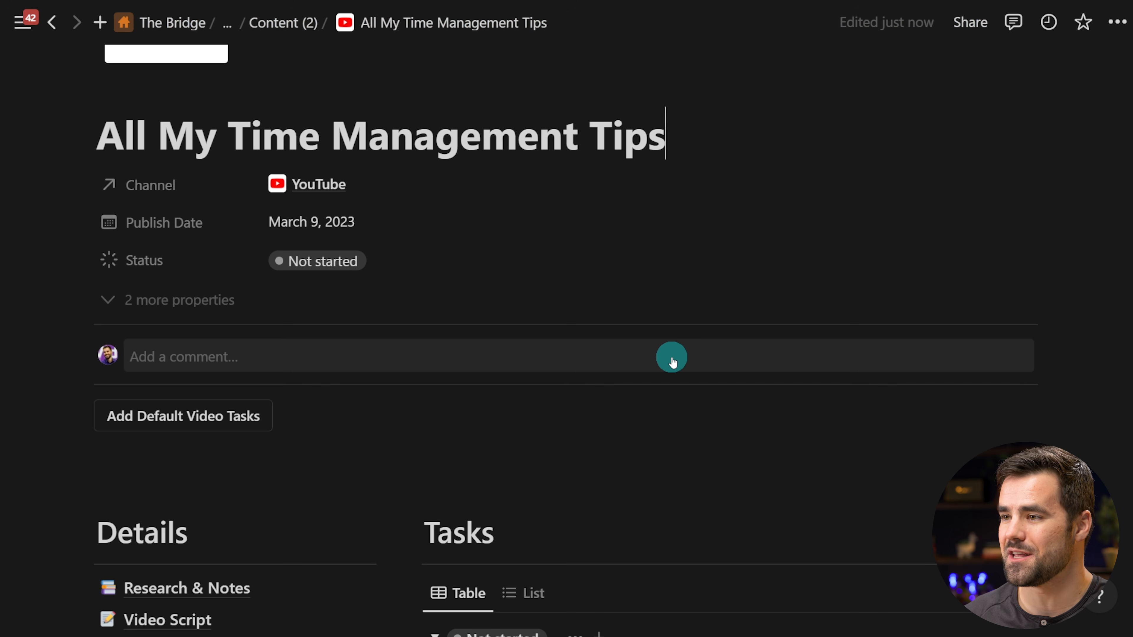
pyautogui.scroll(-2, 667, 356)
pyautogui.scroll(-2, 668, 356)
pyautogui.scroll(3, 668, 351)
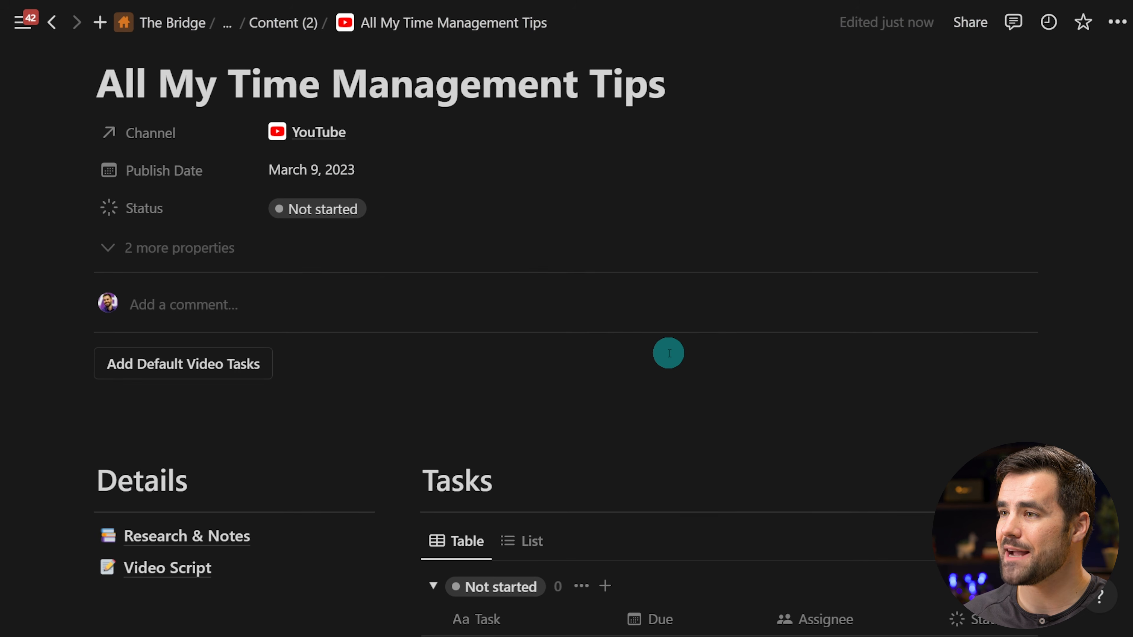
pyautogui.scroll(-5, 692, 355)
pyautogui.scroll(-5, 553, 385)
pyautogui.scroll(8, 589, 503)
pyautogui.scroll(3, 588, 480)
pyautogui.scroll(-3, 582, 457)
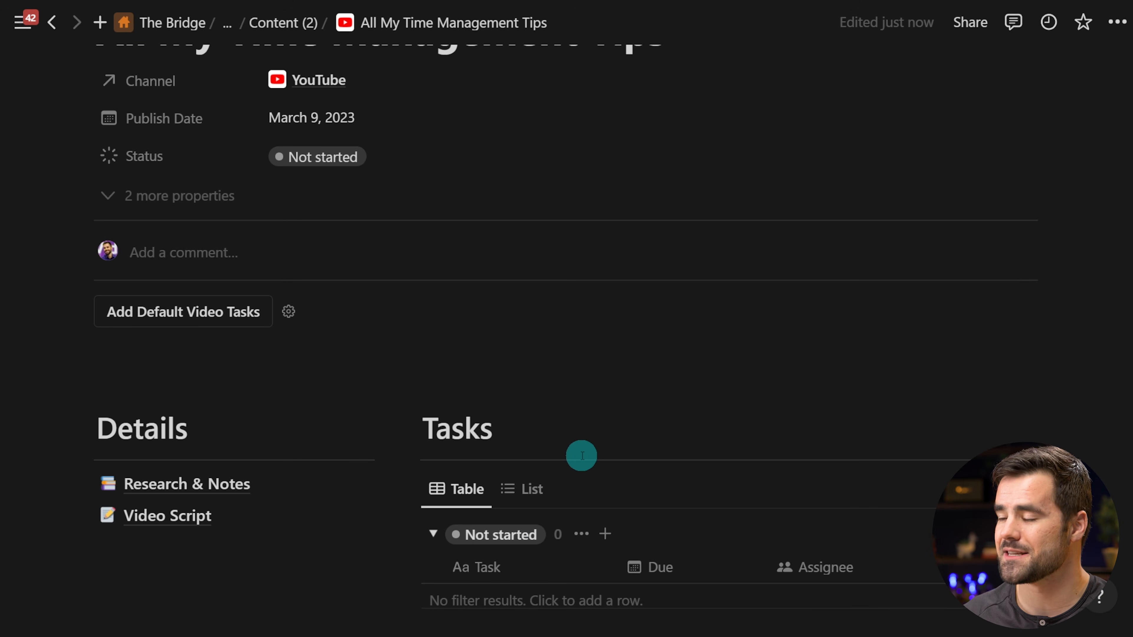
pyautogui.scroll(-8, 581, 456)
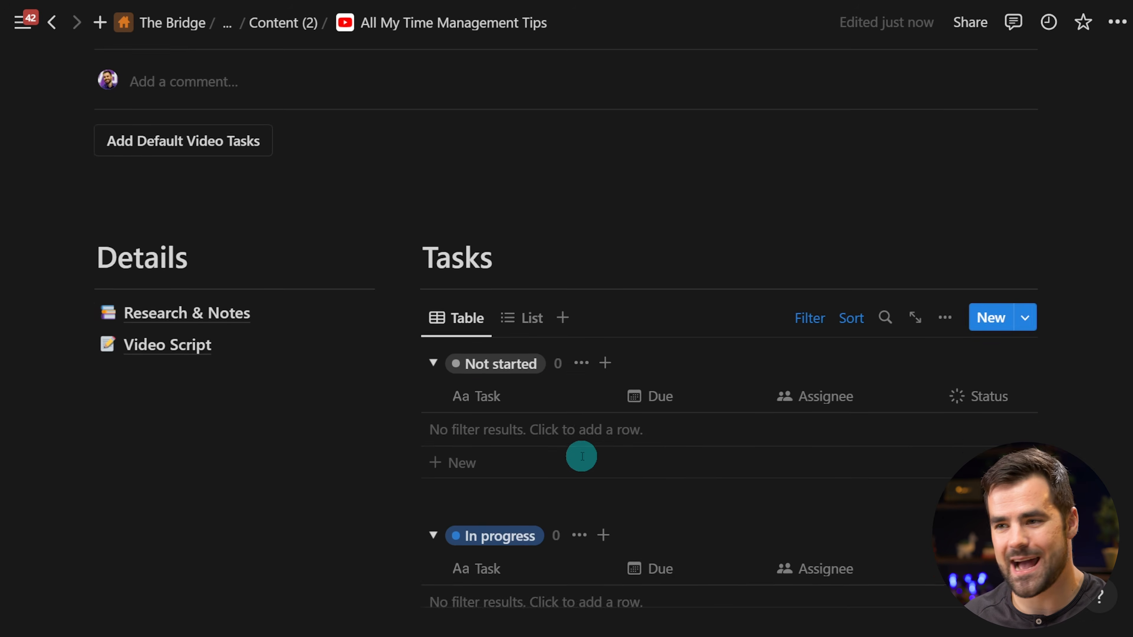
pyautogui.scroll(-4, 567, 428)
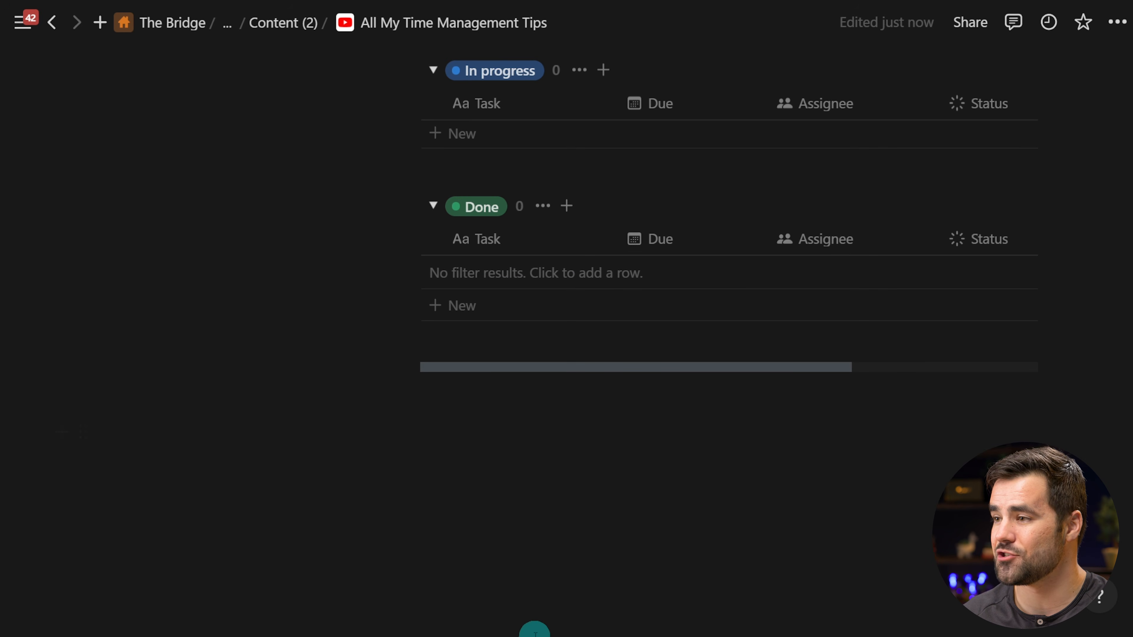
pyautogui.scroll(7, 535, 625)
pyautogui.scroll(-3, 553, 431)
pyautogui.scroll(3, 540, 399)
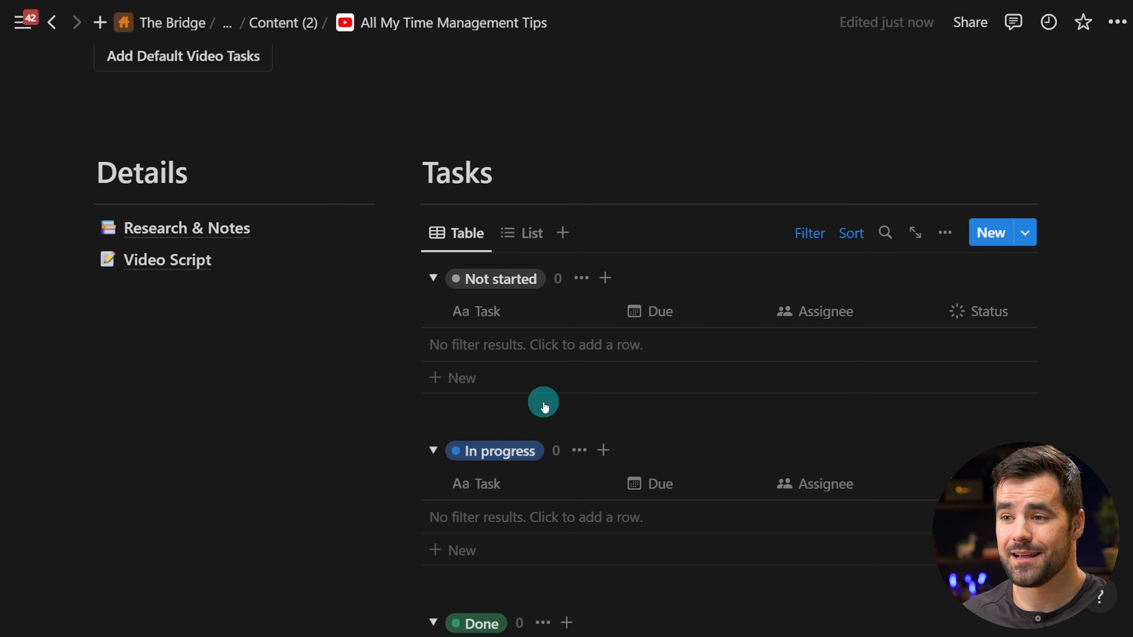
# Add the default video tasks to the project with the Add Default Video Tasks button and confirm the addition.
pyautogui.scroll(3, 549, 400)
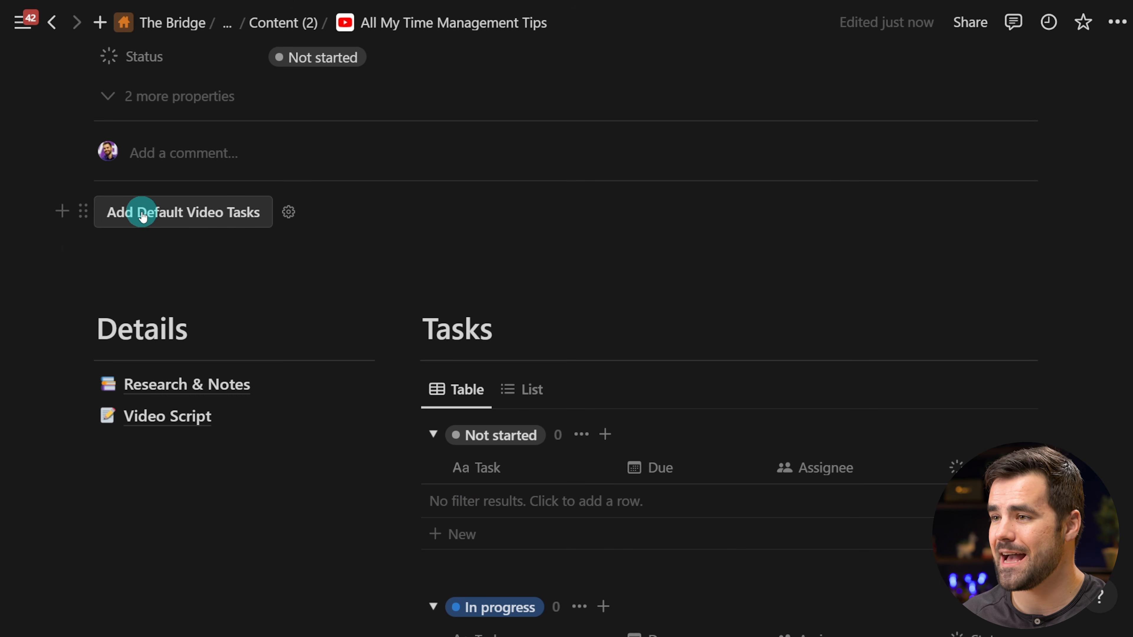
pyautogui.click(169, 213)
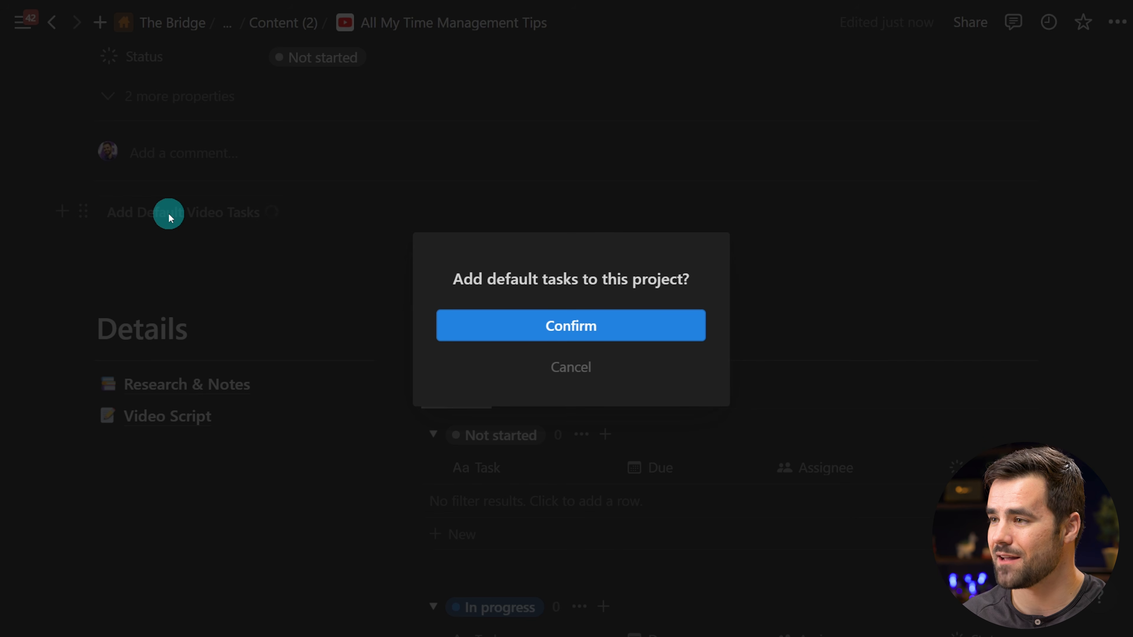
pyautogui.click(576, 329)
pyautogui.scroll(-5, 714, 306)
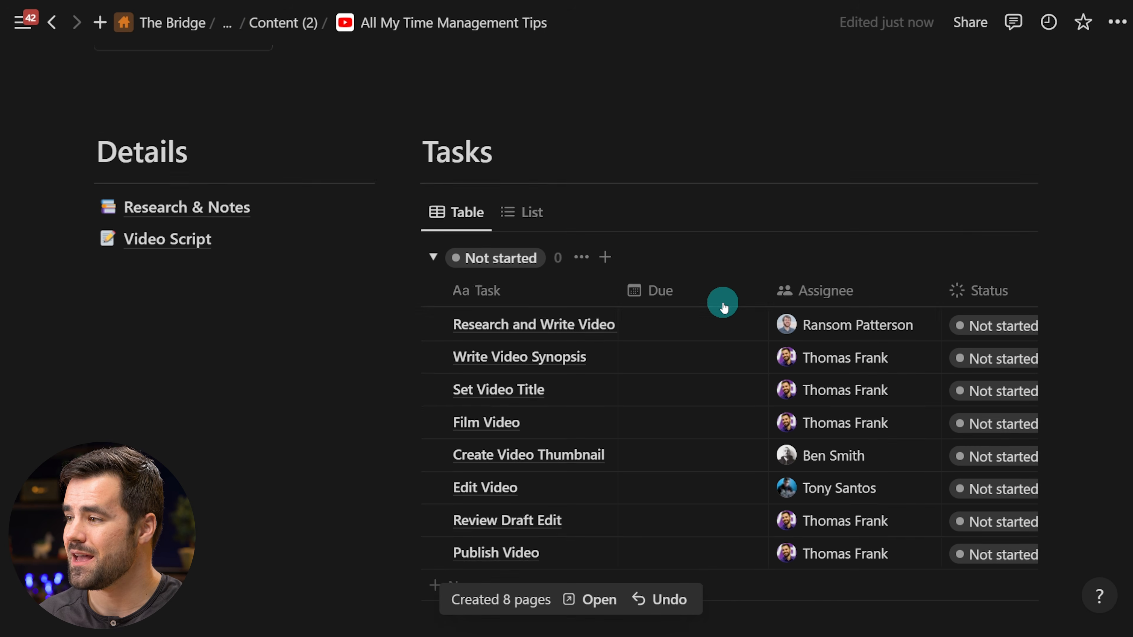
# View the properties of the "Research and Write Video Script" task in a side peek and close it.
pyautogui.scroll(-1, 726, 307)
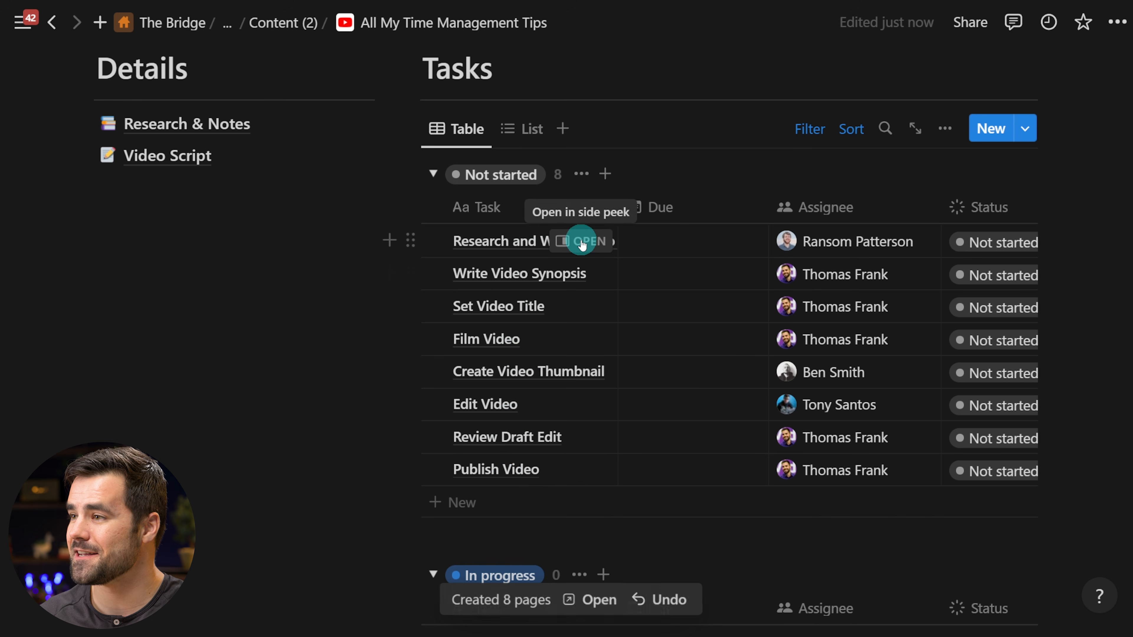
pyautogui.click(580, 240)
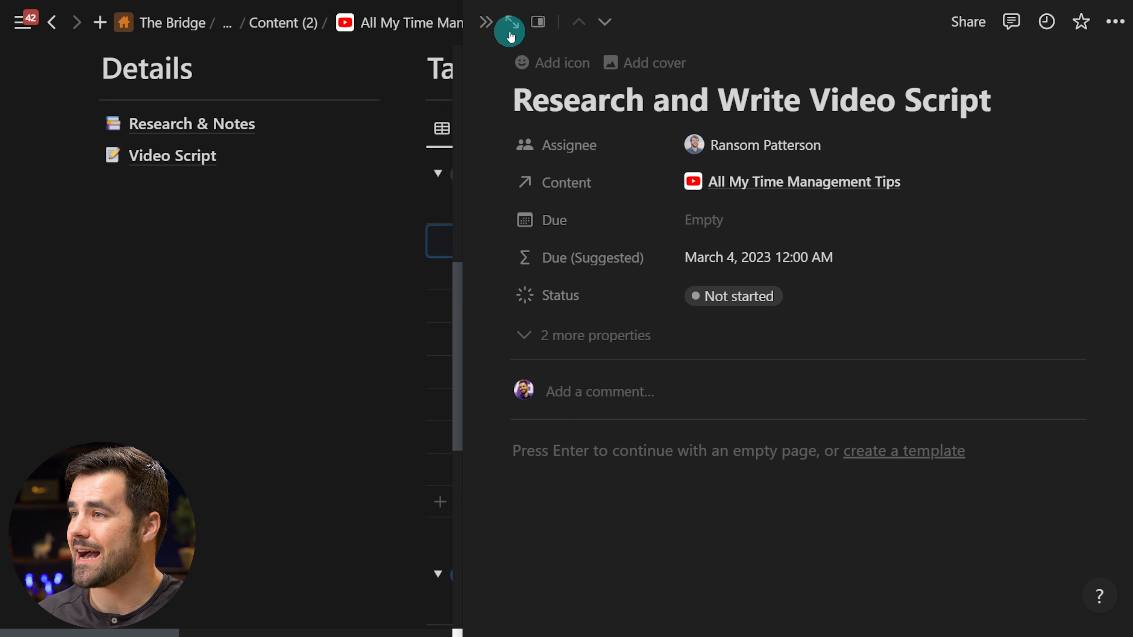
pyautogui.click(485, 27)
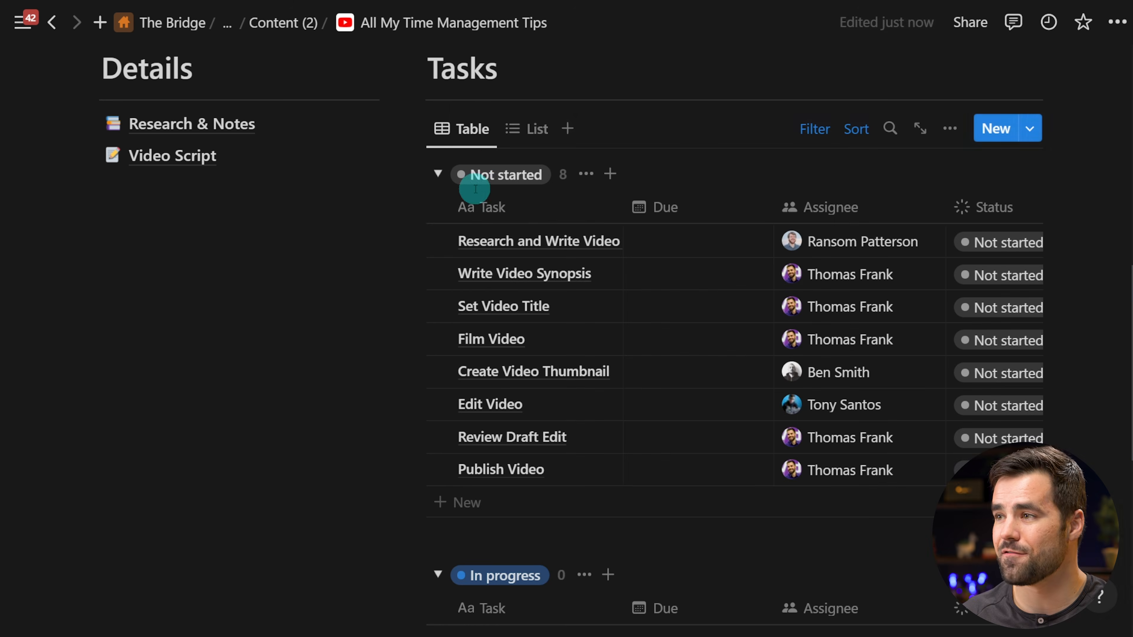
# Look through the Task Manager and Notes sections of the Ultimate Brain Dashboard.
pyautogui.scroll(5, 477, 179)
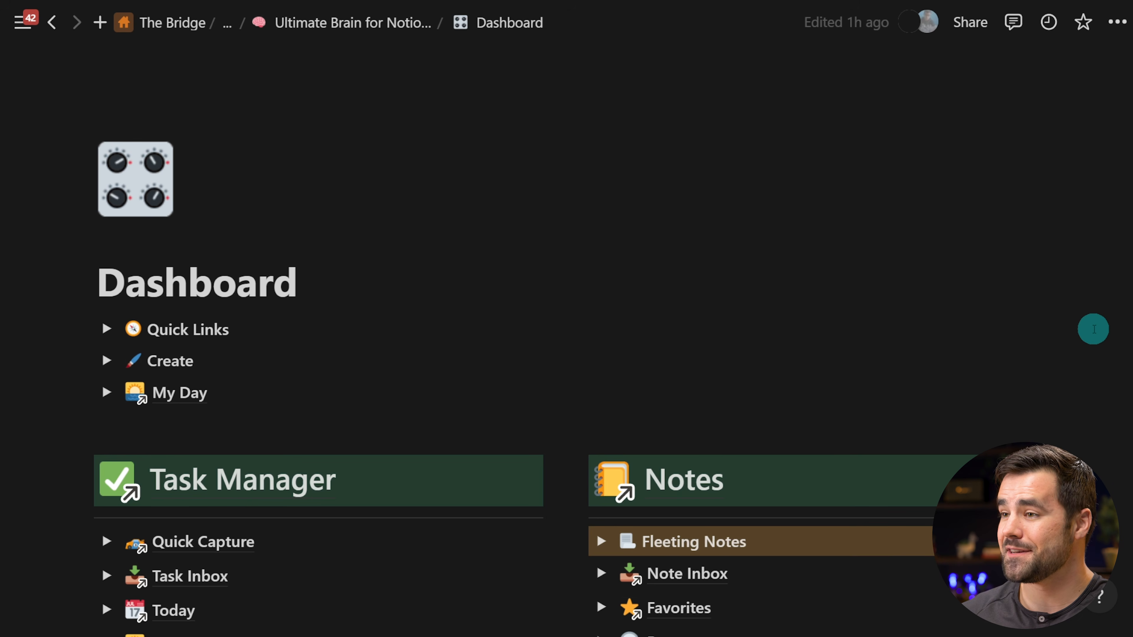
pyautogui.scroll(-2, 1093, 329)
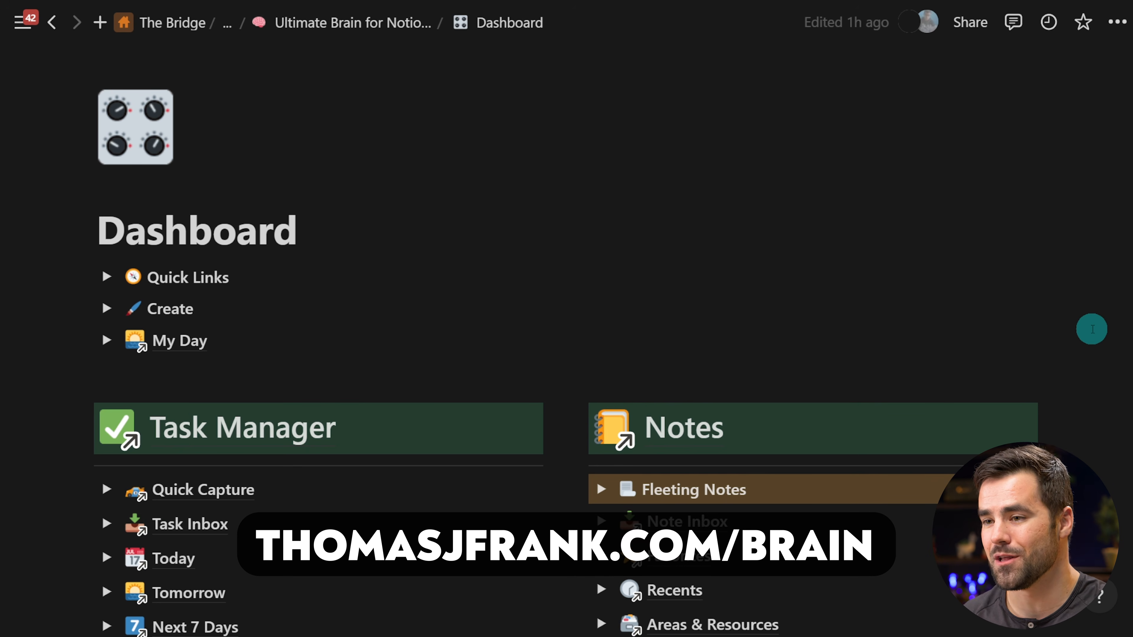
pyautogui.scroll(-3, 1093, 329)
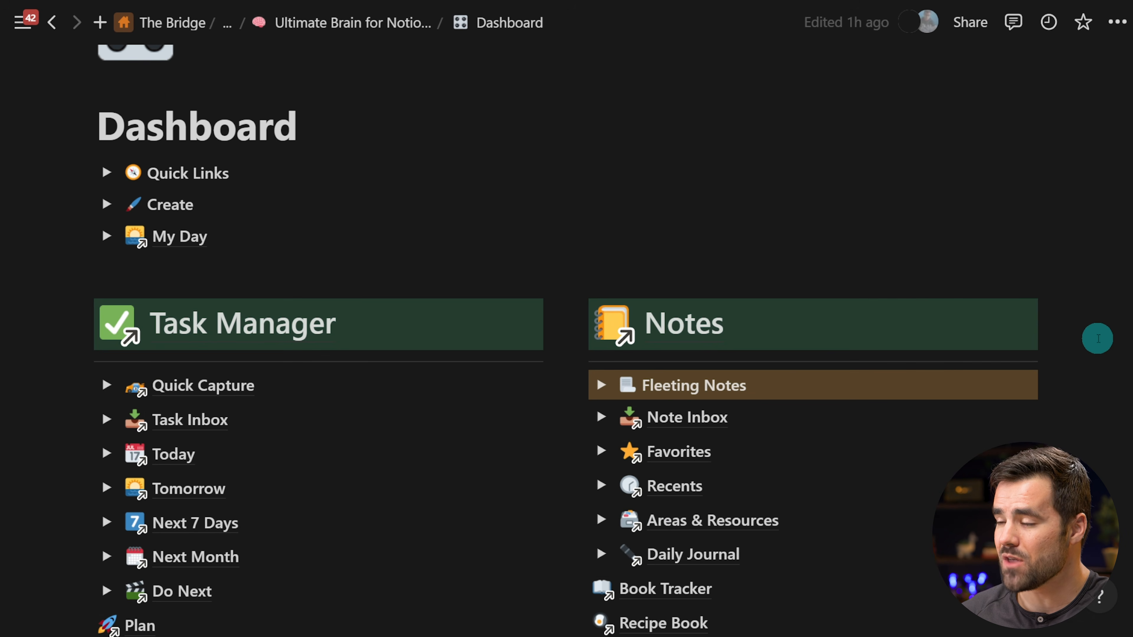
pyautogui.scroll(-3, 1098, 339)
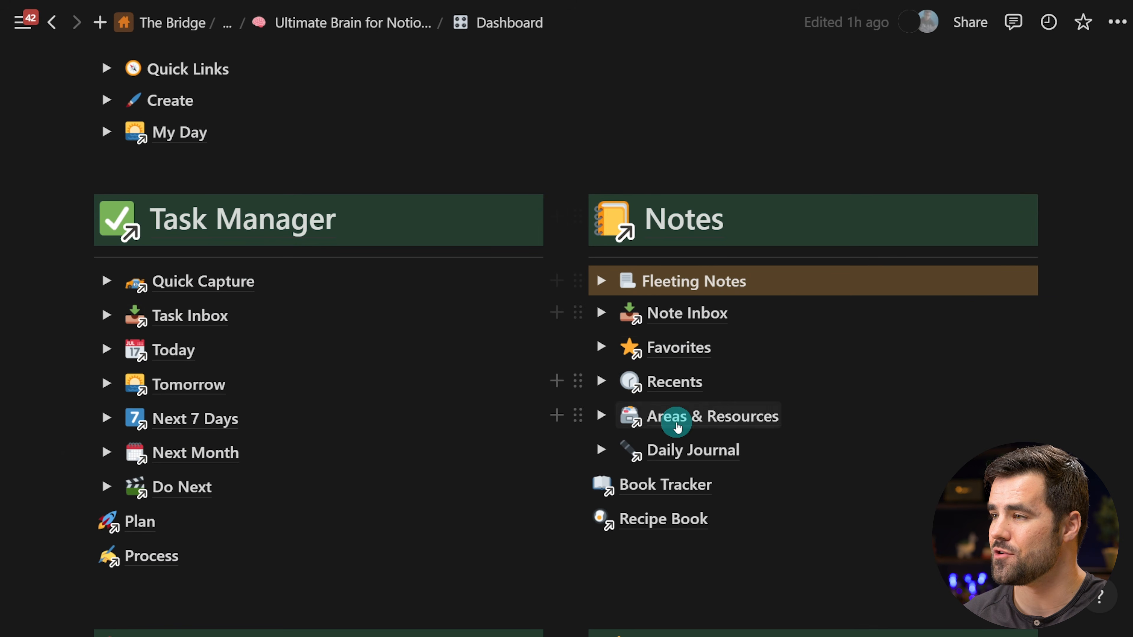
pyautogui.scroll(-2, 675, 425)
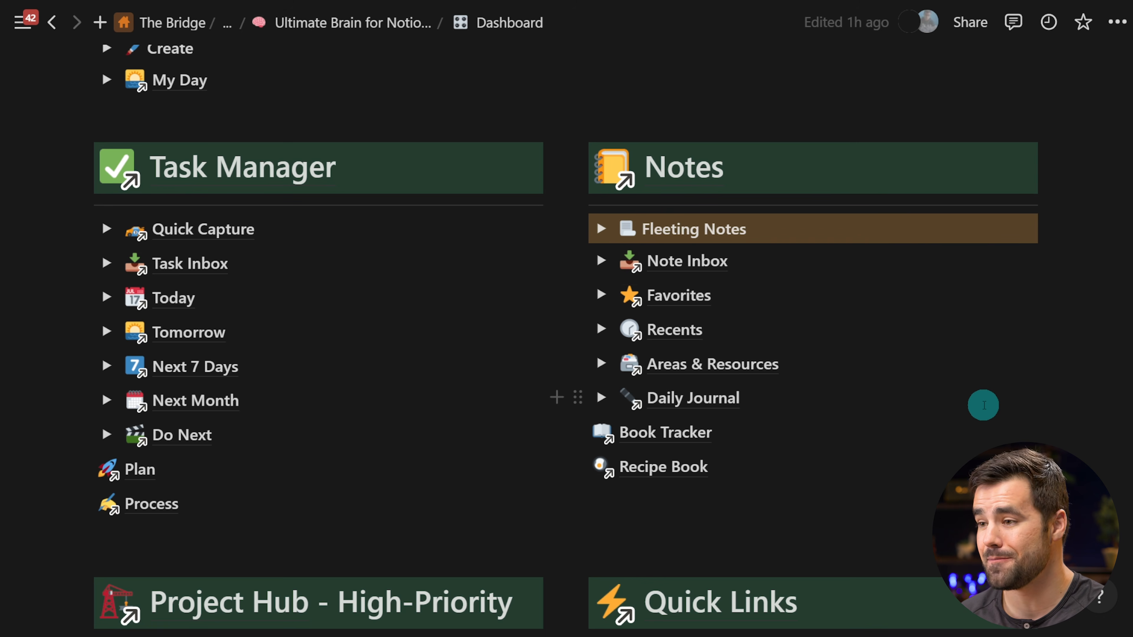
pyautogui.scroll(10, 984, 405)
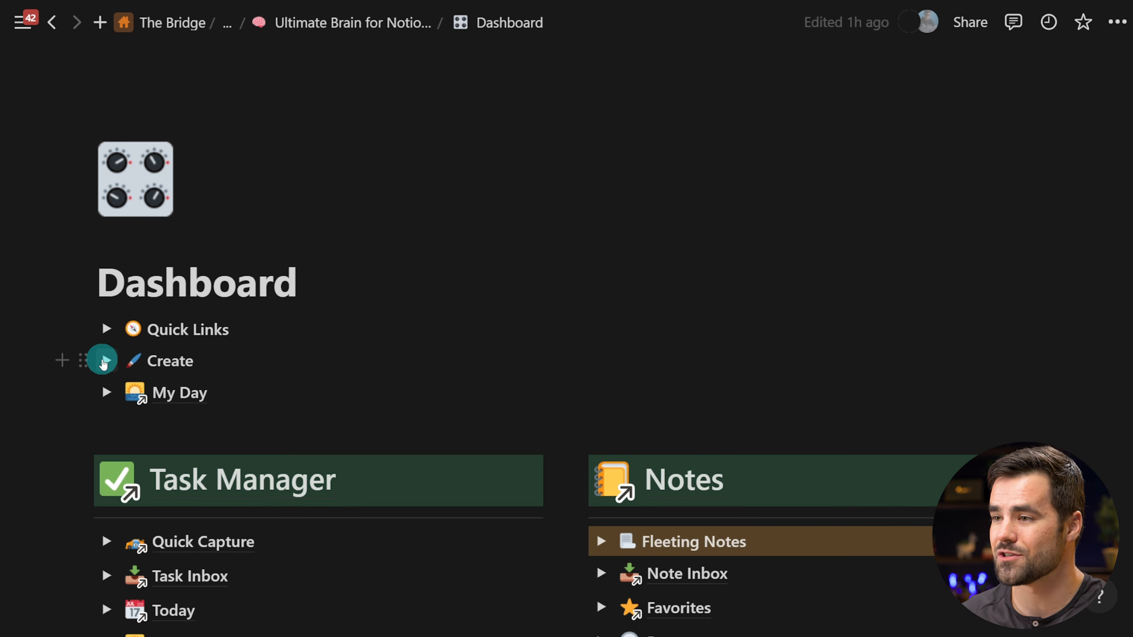
# Expand the Dashboard's Create section and use its Task Due Today button to add a task named "Walk the Dog".
pyautogui.click(105, 360)
pyautogui.scroll(-3, 173, 347)
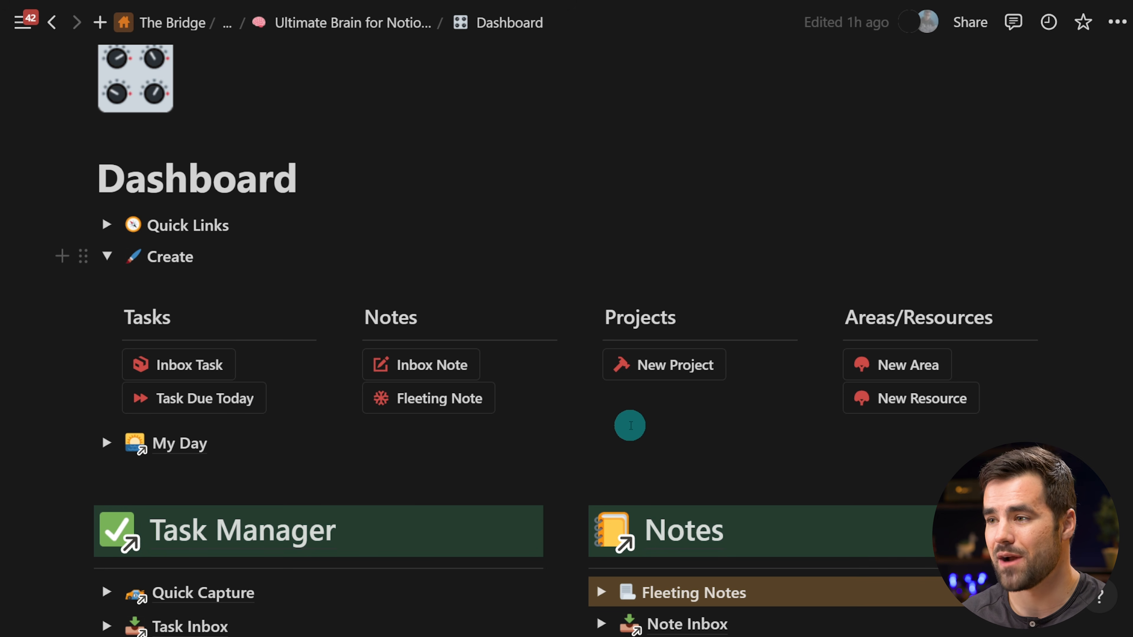
pyautogui.click(197, 399)
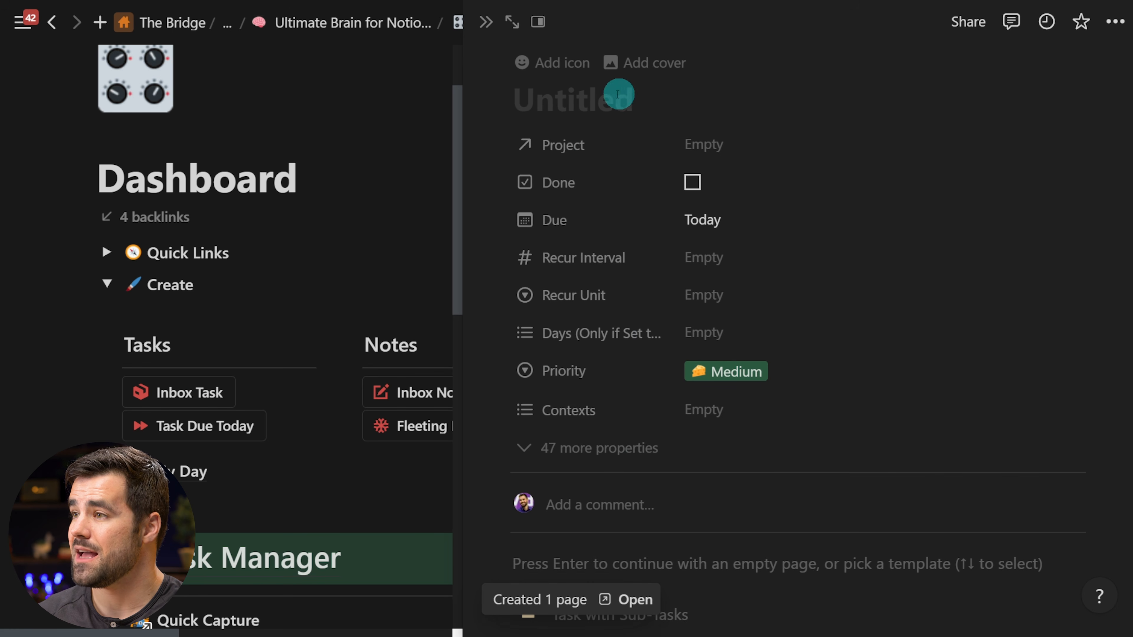
pyautogui.write('Walk the Dog')
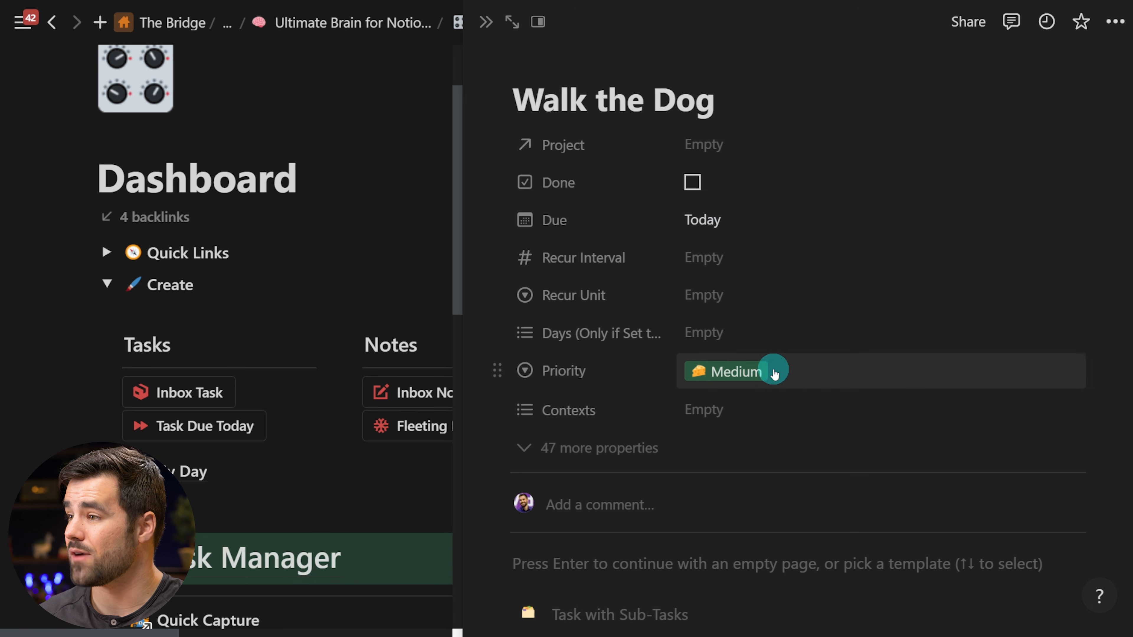
pyautogui.click(486, 21)
# Create an untitled project with the New Project button and close its side peek.
pyautogui.scroll(-2, 824, 257)
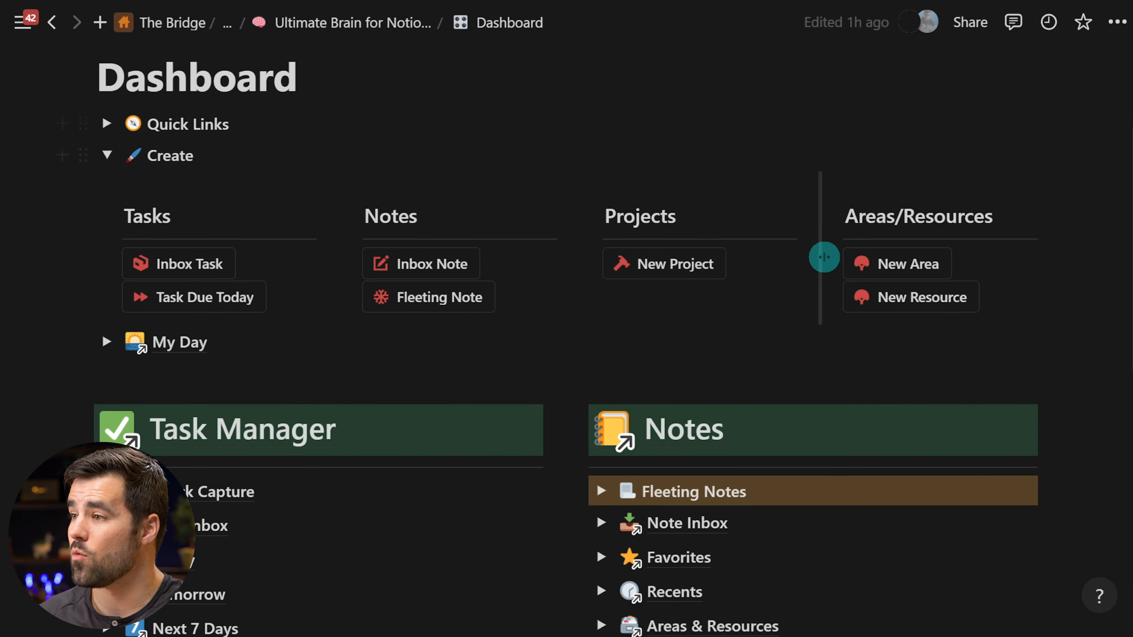
pyautogui.click(658, 260)
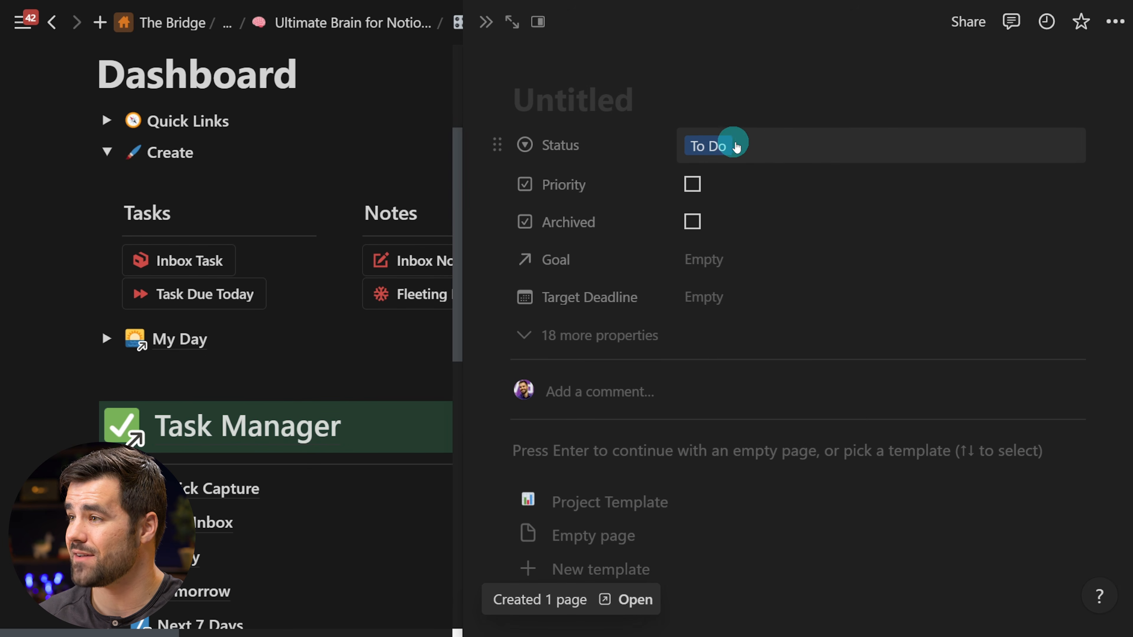
pyautogui.click(486, 22)
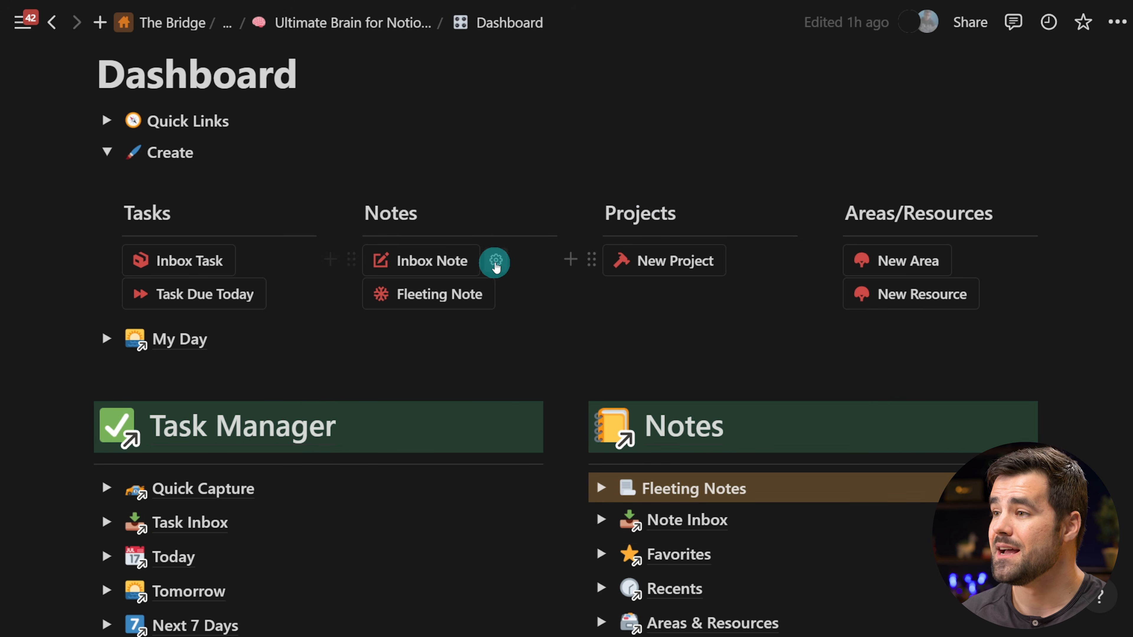
# Inspect the configured steps of the Inbox Note button in the Create section.
pyautogui.click(498, 261)
pyautogui.scroll(-3, 697, 362)
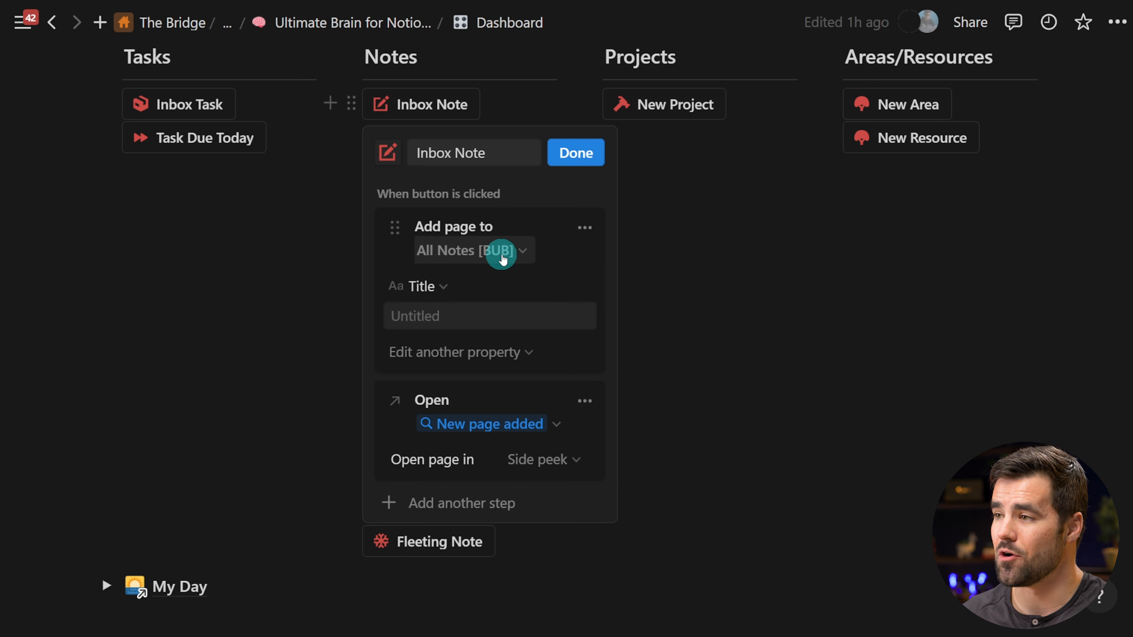
pyautogui.scroll(-1, 503, 268)
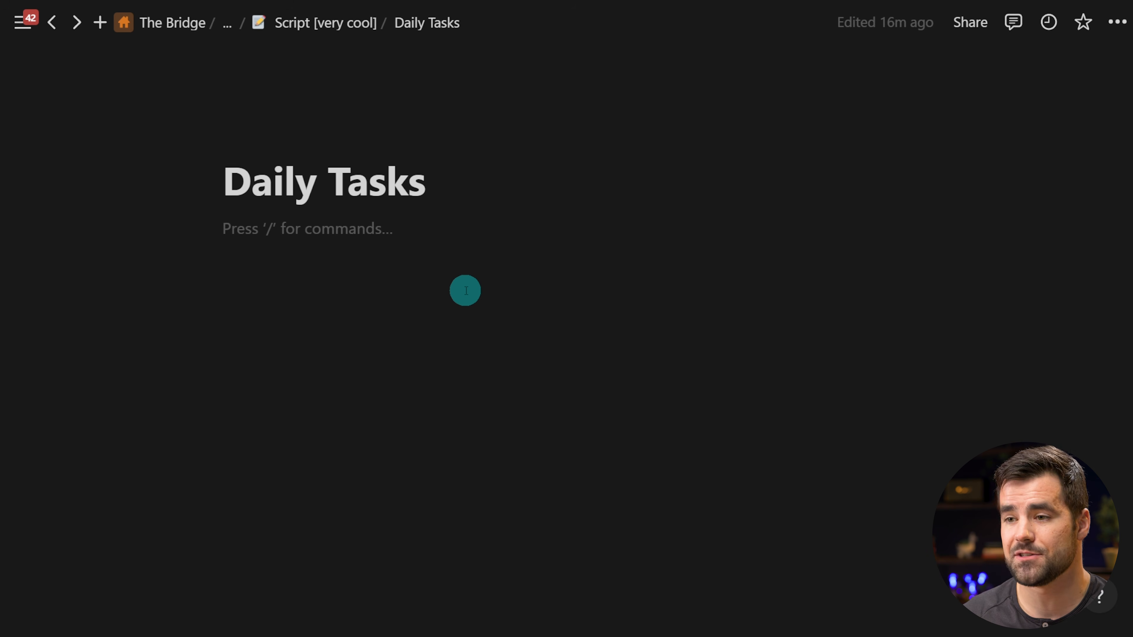
# Insert a button block on the Daily Tasks page, give it an Insert blocks step, and name it "Daily Chores".
pyautogui.write('/but')
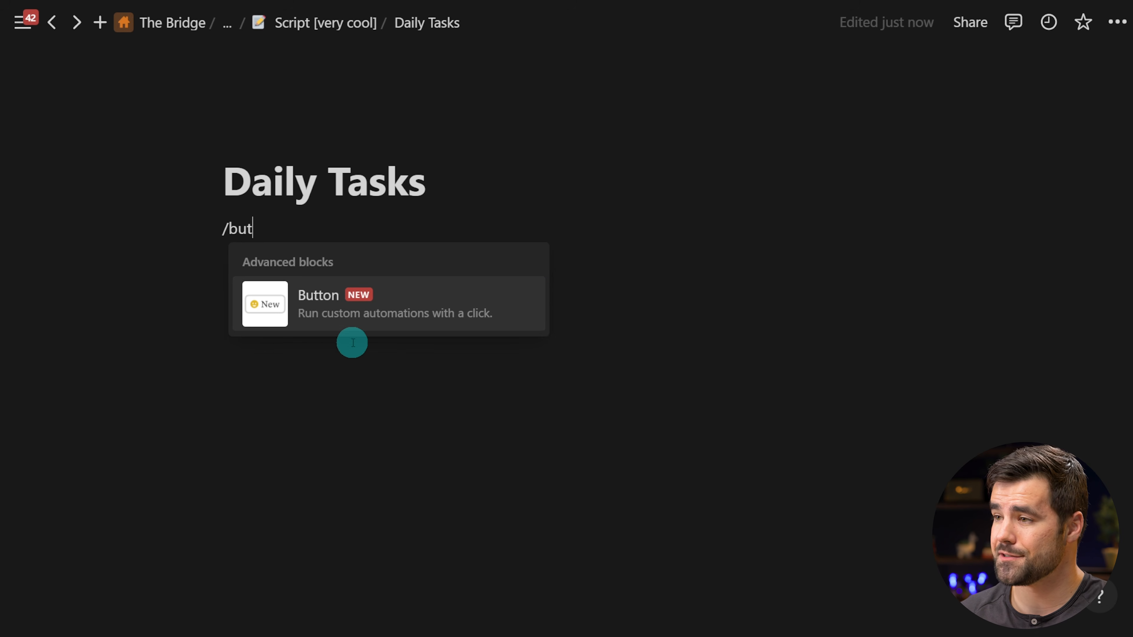
pyautogui.click(392, 305)
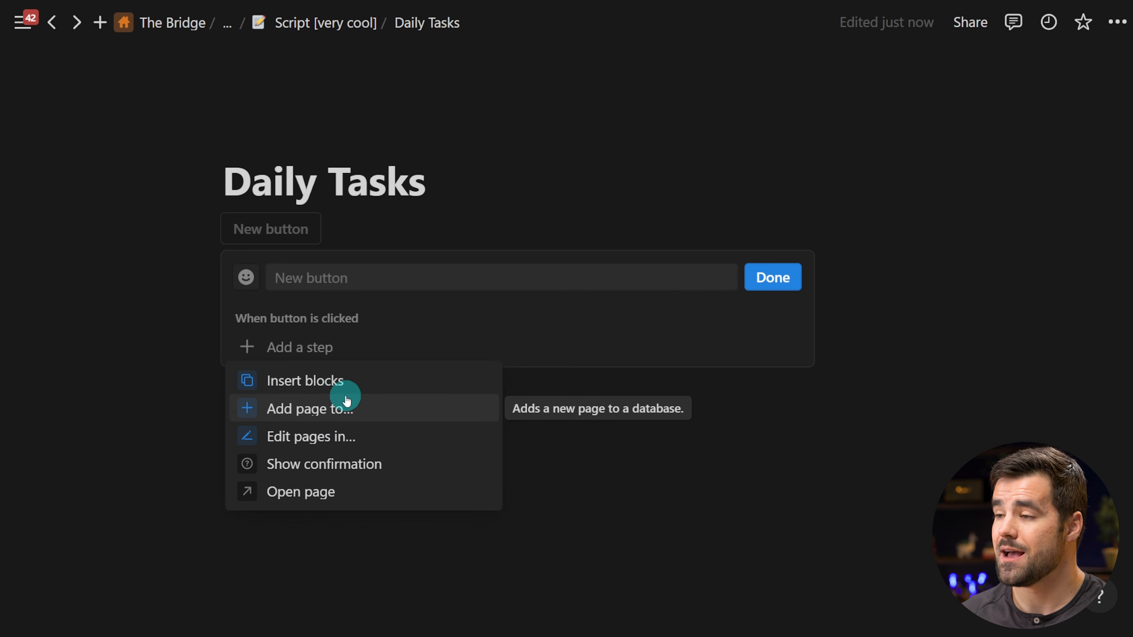
pyautogui.click(281, 381)
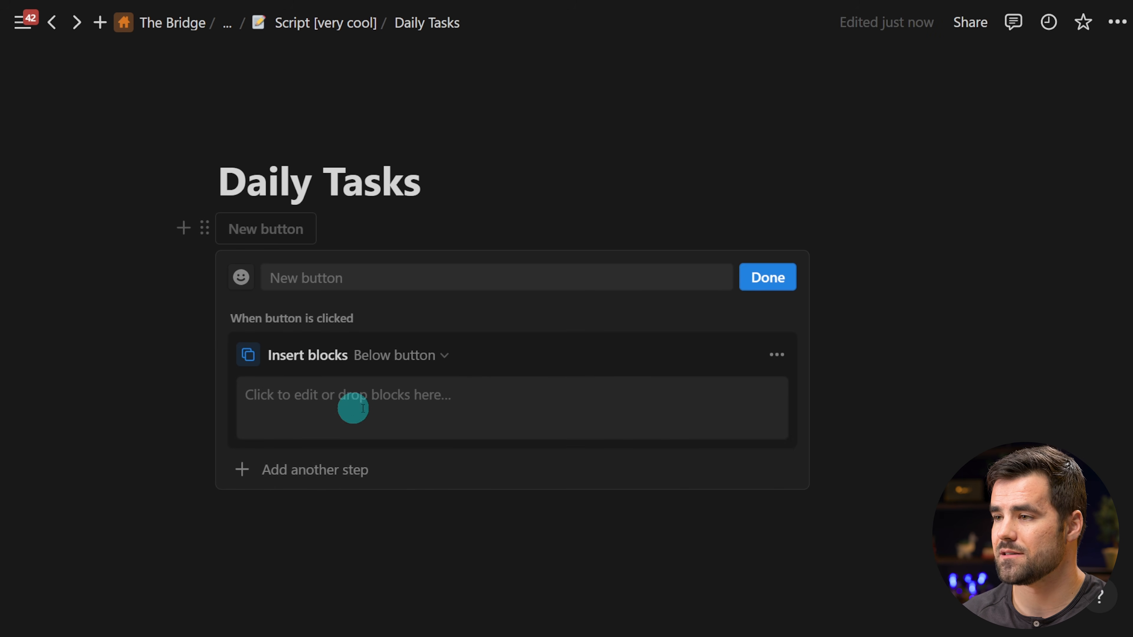
pyautogui.click(366, 280)
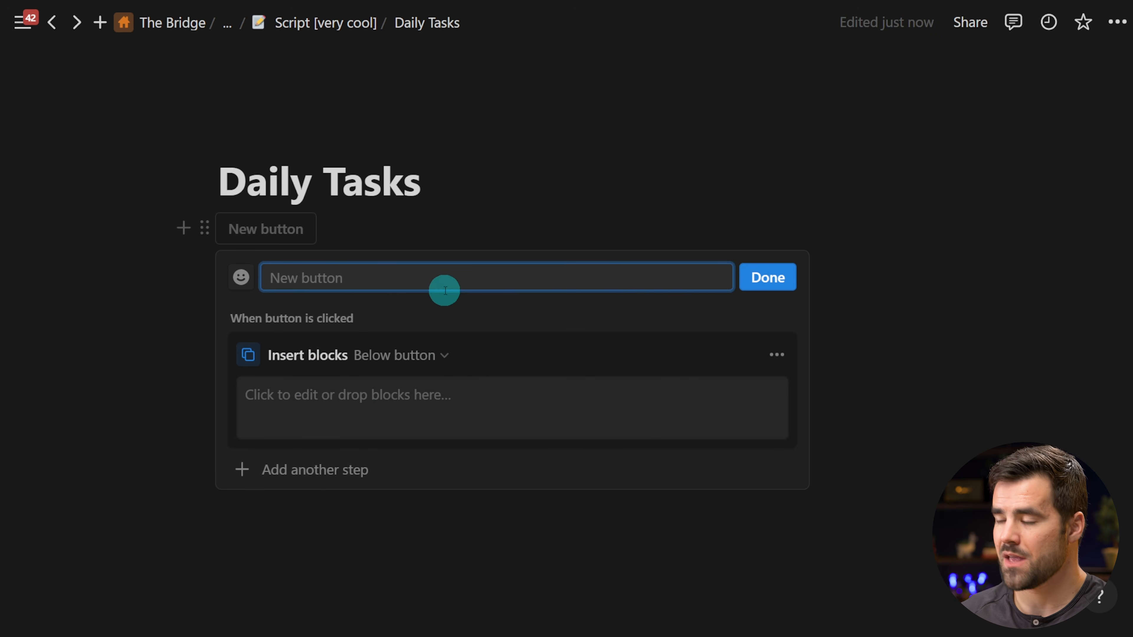
pyautogui.write('Daily Chores')
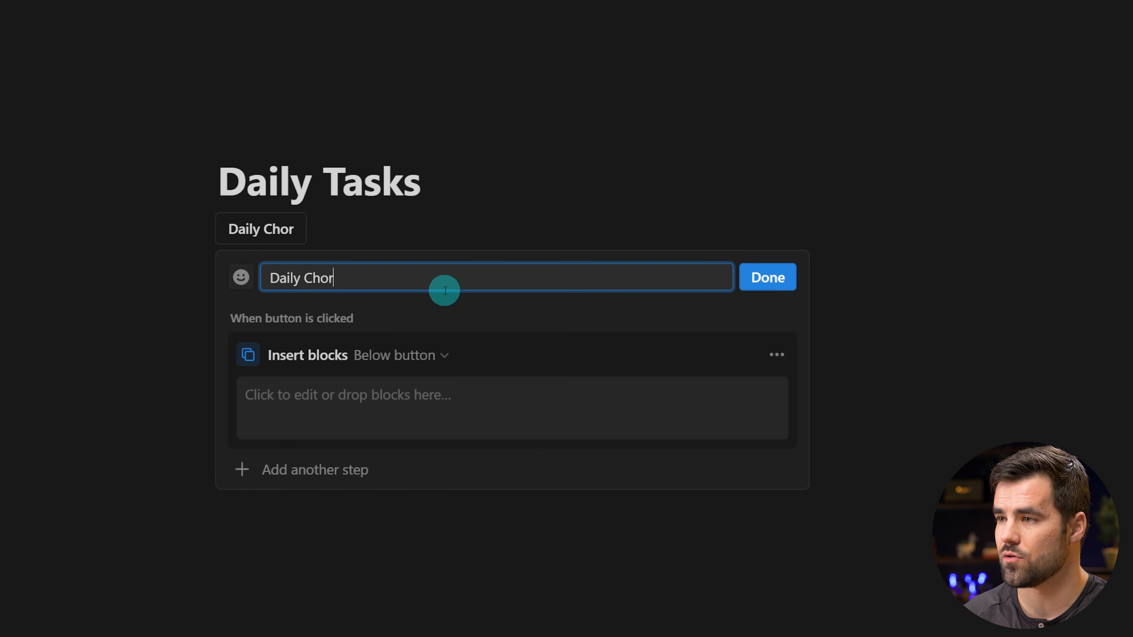
# Try nesting a new button inside the Daily Chores button's Insert blocks content and delete the nested button.
pyautogui.click(360, 396)
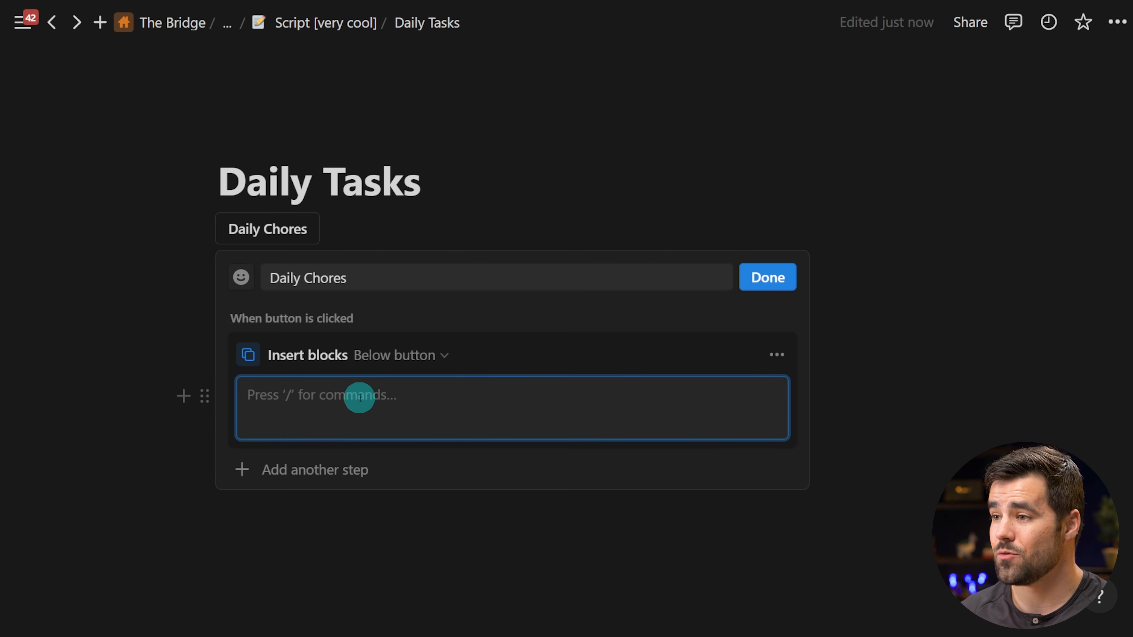
pyautogui.scroll(-1, 556, 410)
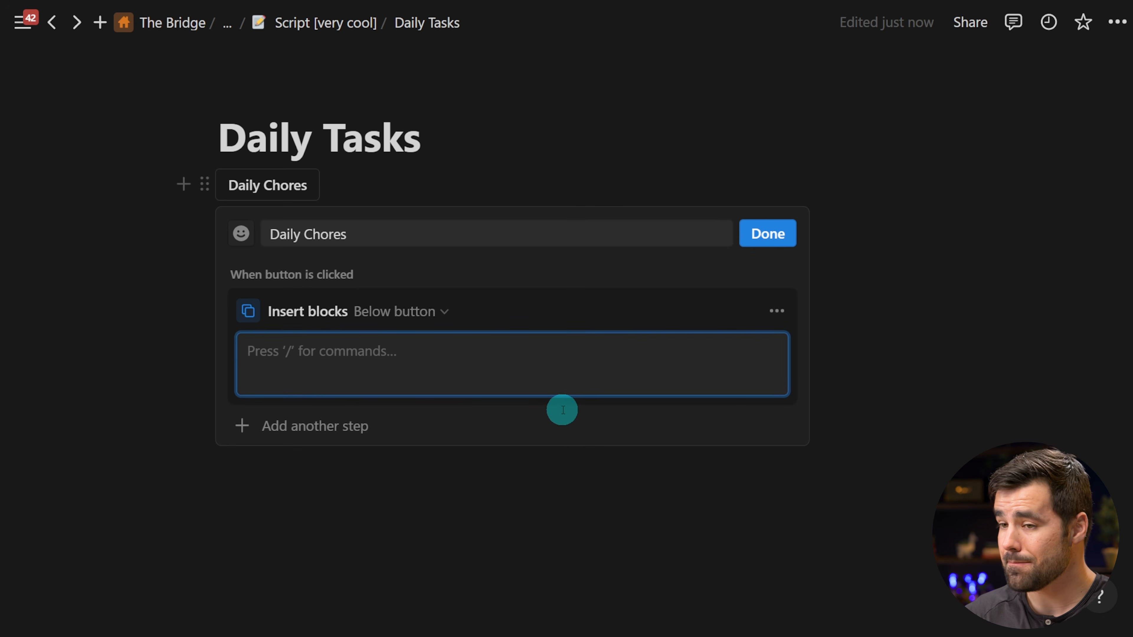
pyautogui.write('/butt')
pyautogui.click(500, 413)
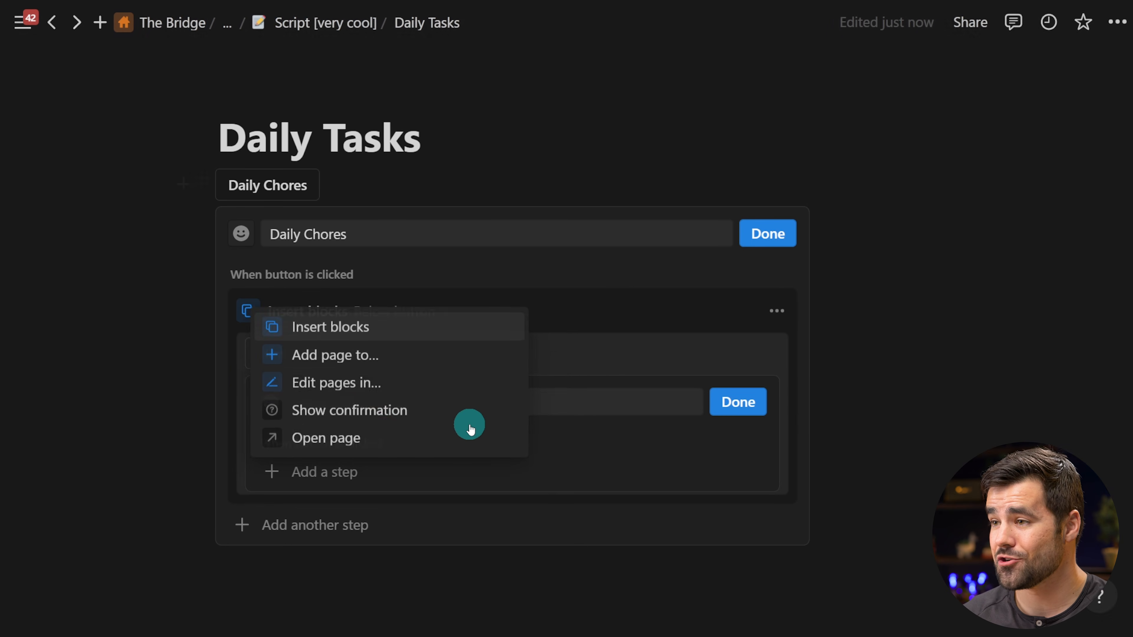
pyautogui.click(652, 415)
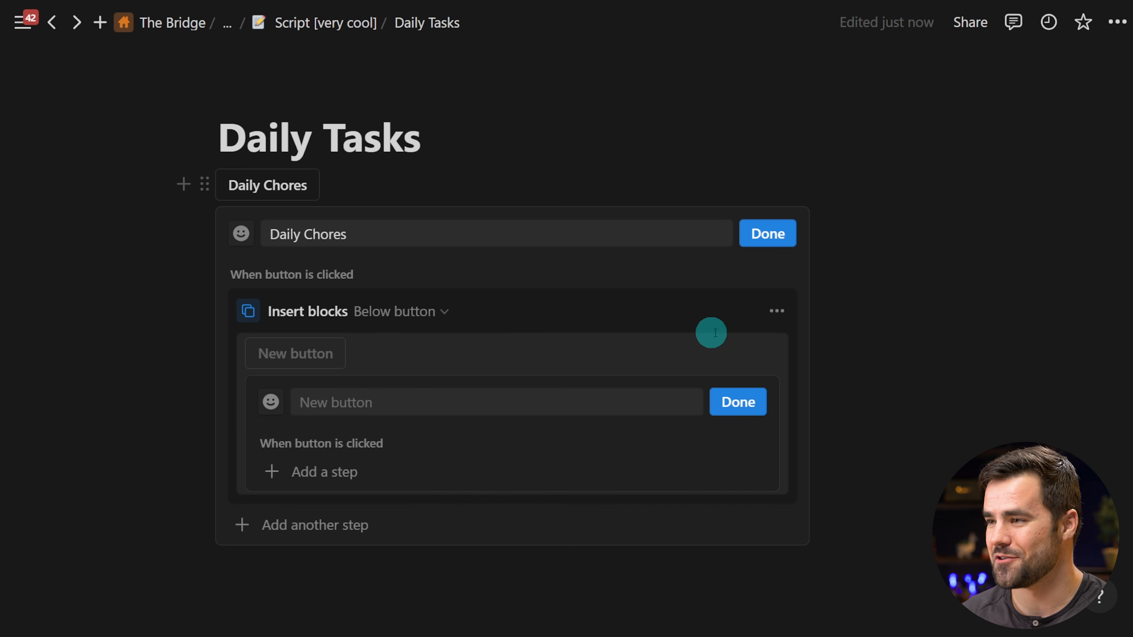
pyautogui.click(362, 355)
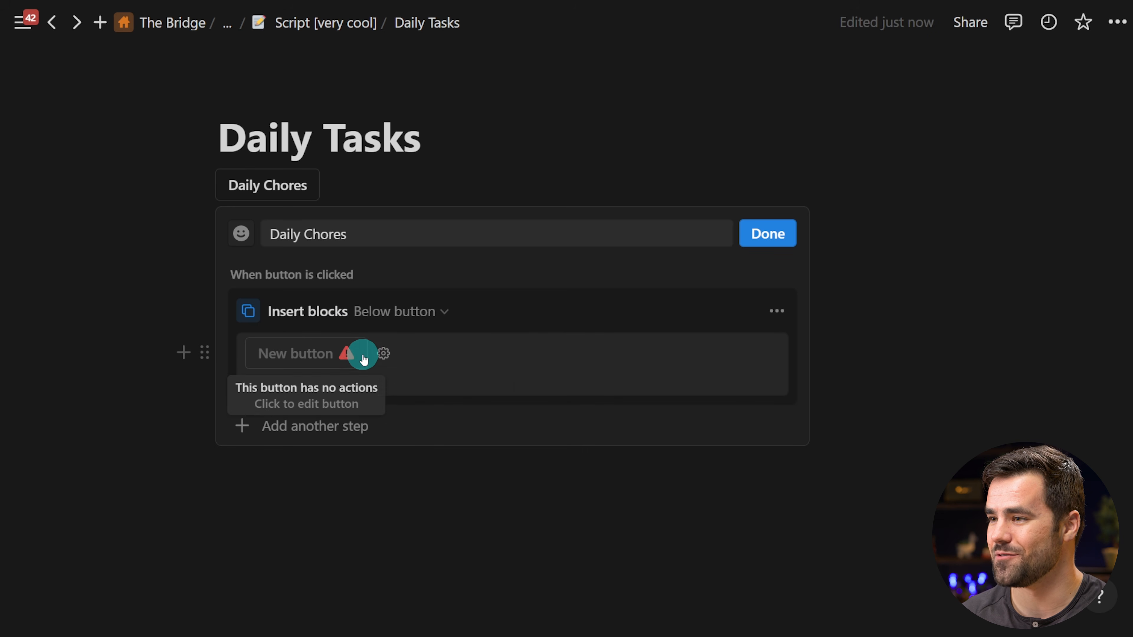
pyautogui.click(386, 354)
pyautogui.click(514, 387)
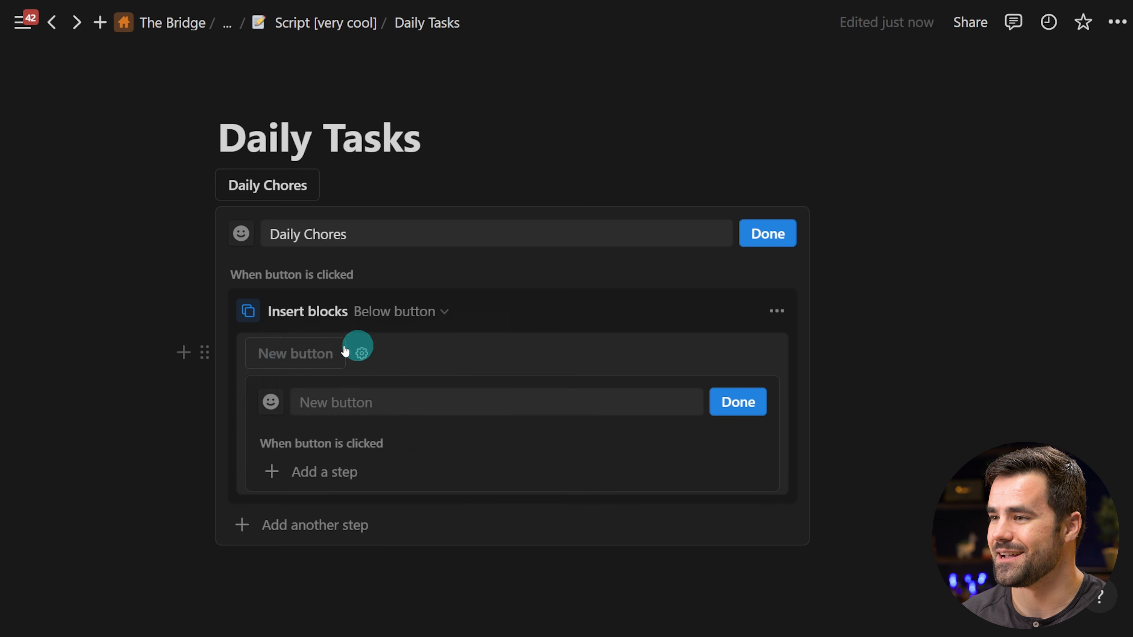
pyautogui.click(202, 354)
pyautogui.click(291, 306)
# Fill the Insert blocks step with to-dos "Take dog to daycare", "Drink a glass of water", "Load/unload dishwasher" and "Clean up kitchen", and finish the button.
pyautogui.click(497, 379)
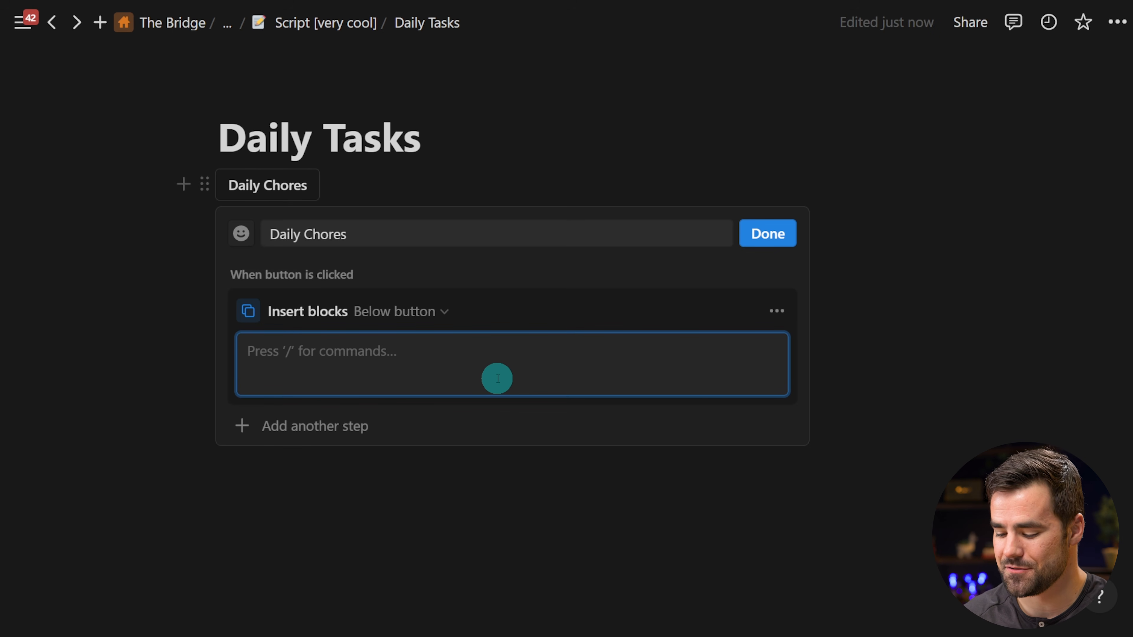
pyautogui.write('[] ')
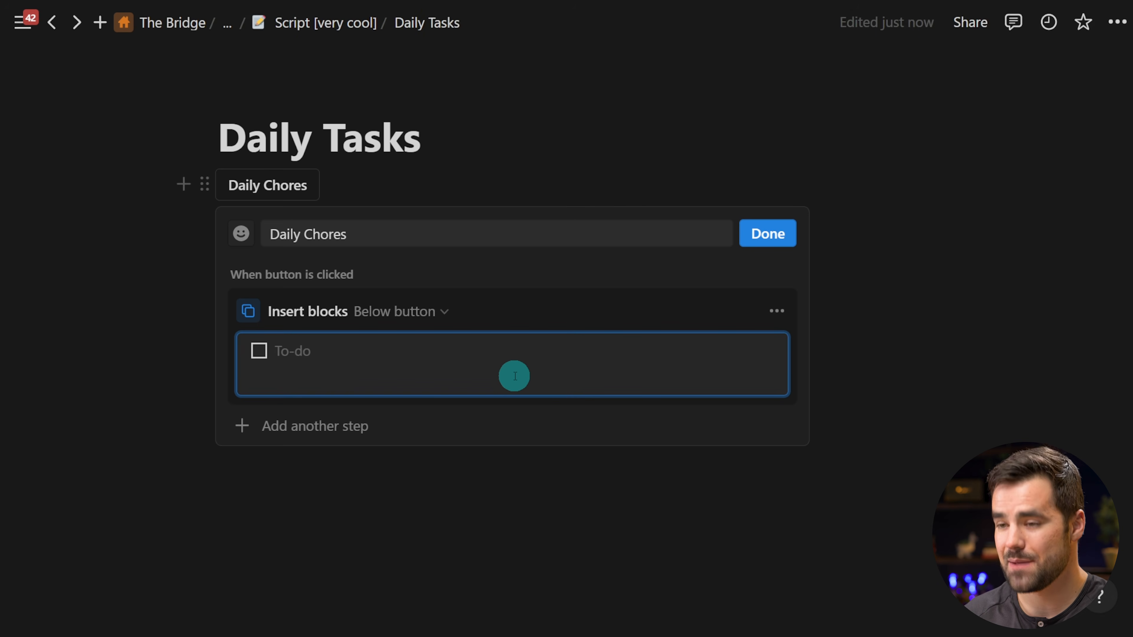
pyautogui.write('Take dog to daycare')
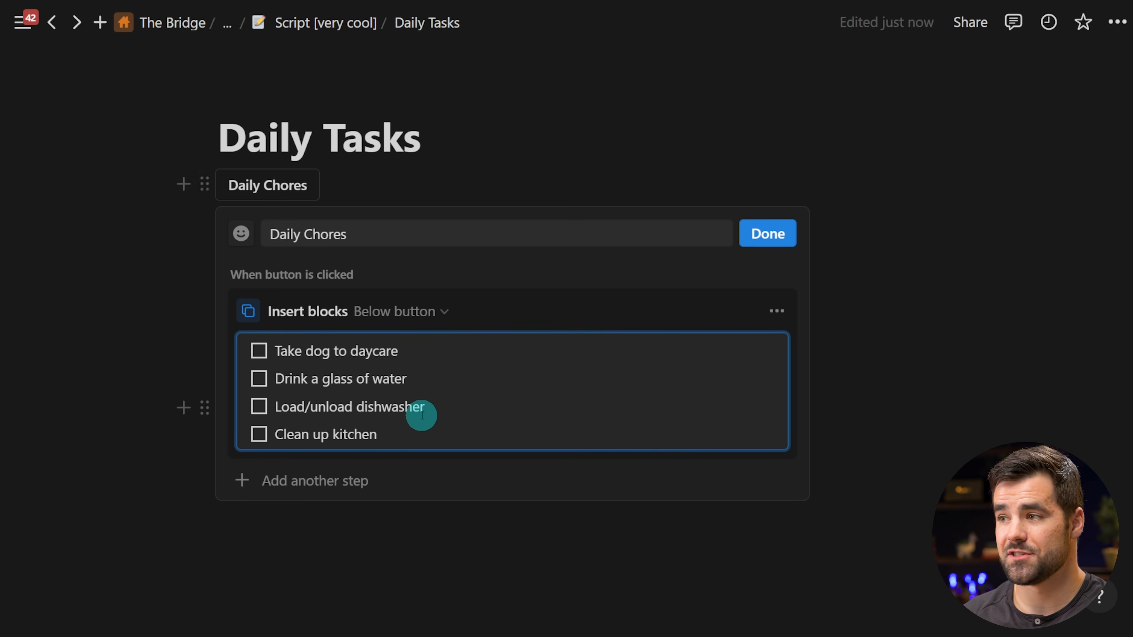
pyautogui.click(767, 234)
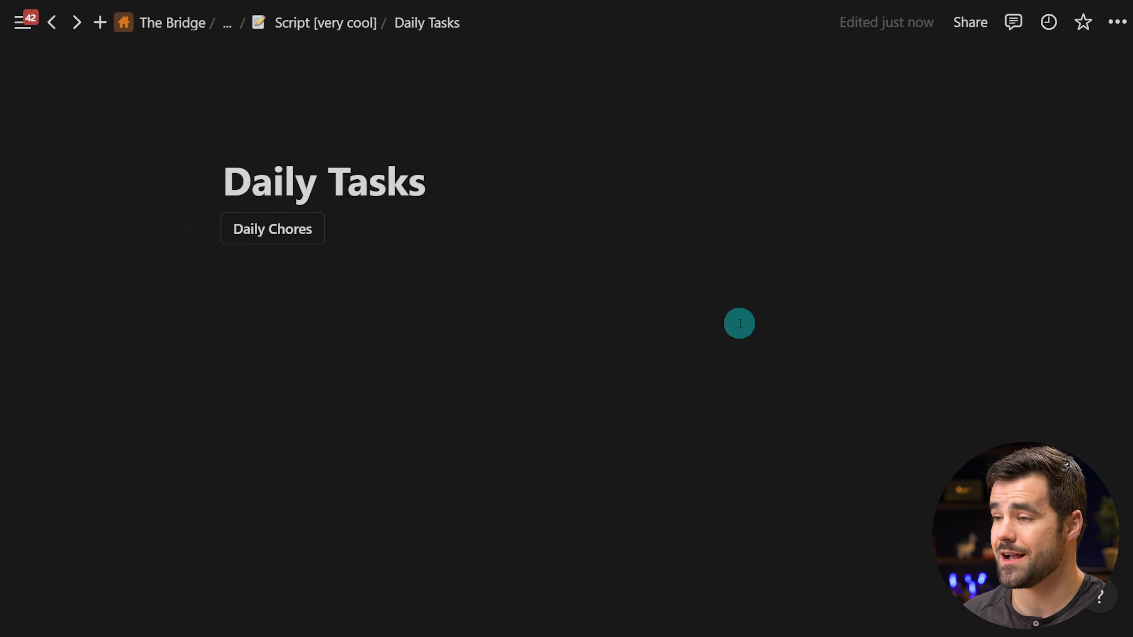
# Run the Daily Chores button and check off all four of the inserted to-dos.
pyautogui.click(278, 237)
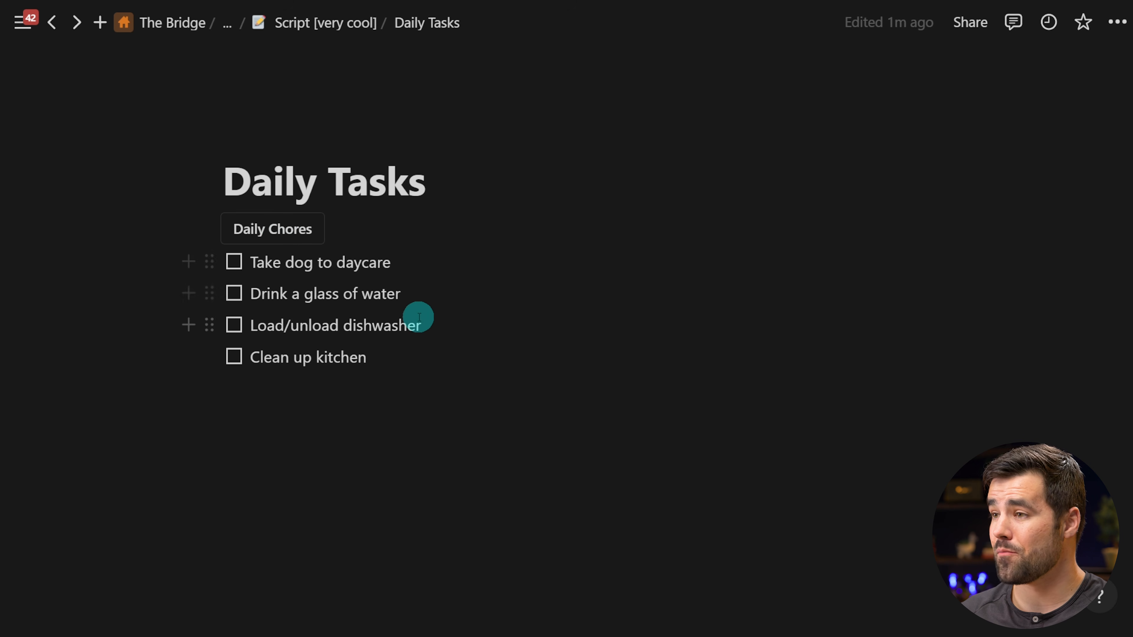
pyautogui.click(234, 262)
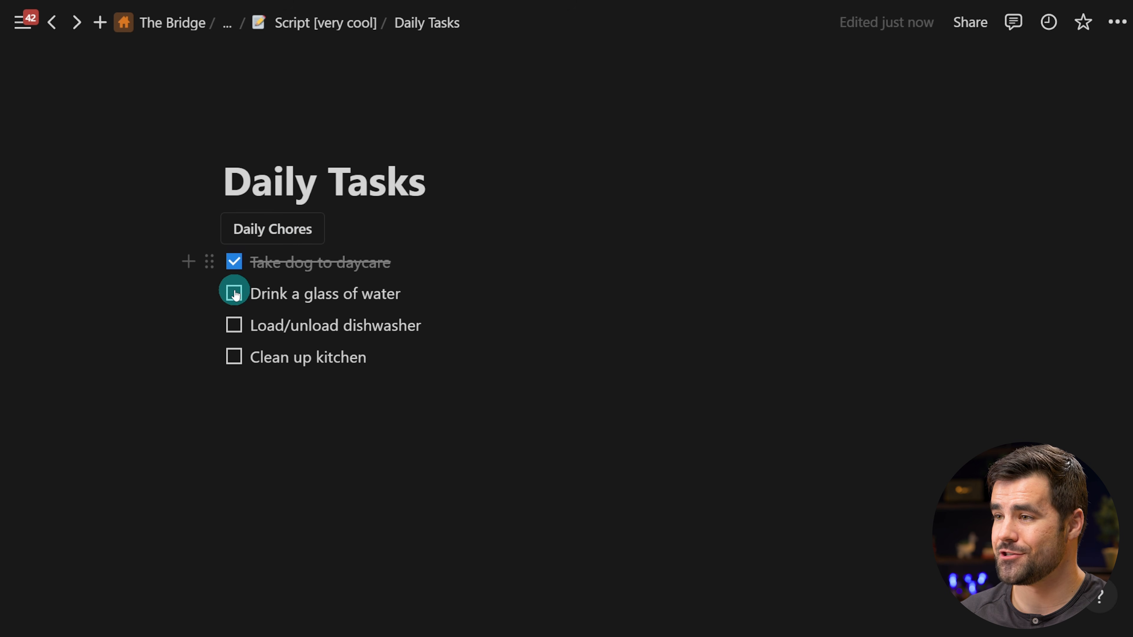
pyautogui.click(234, 293)
pyautogui.click(234, 325)
pyautogui.click(234, 356)
# Delete the four completed to-dos and run the Daily Chores button again for a fresh list.
pyautogui.moveTo(359, 362); pyautogui.dragTo(266, 263)
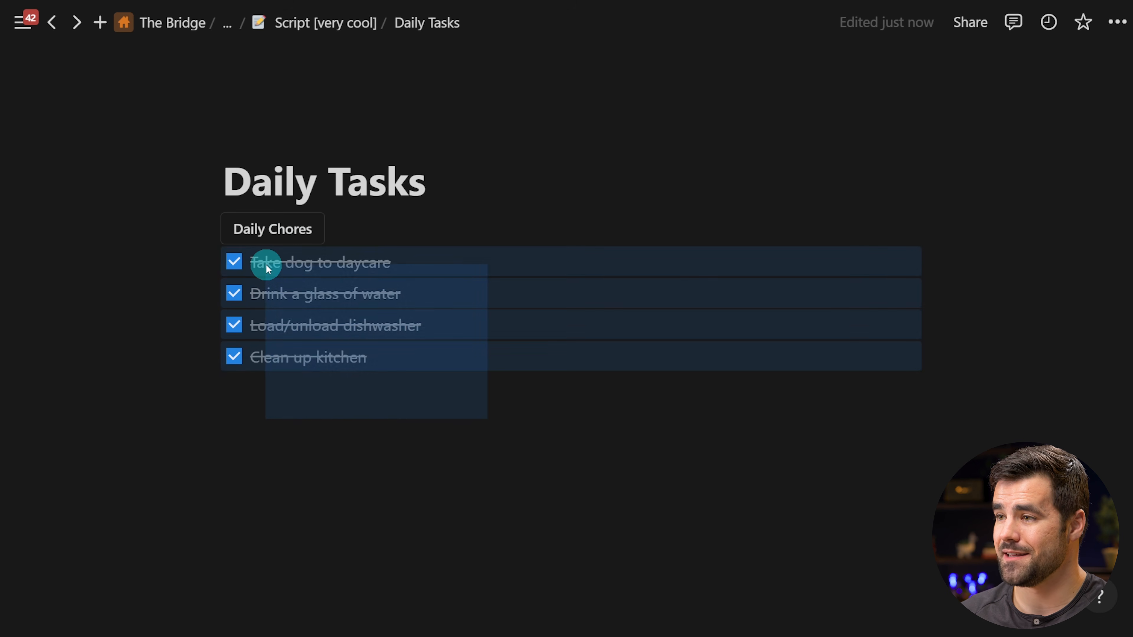
pyautogui.press('Delete')
pyautogui.click(261, 235)
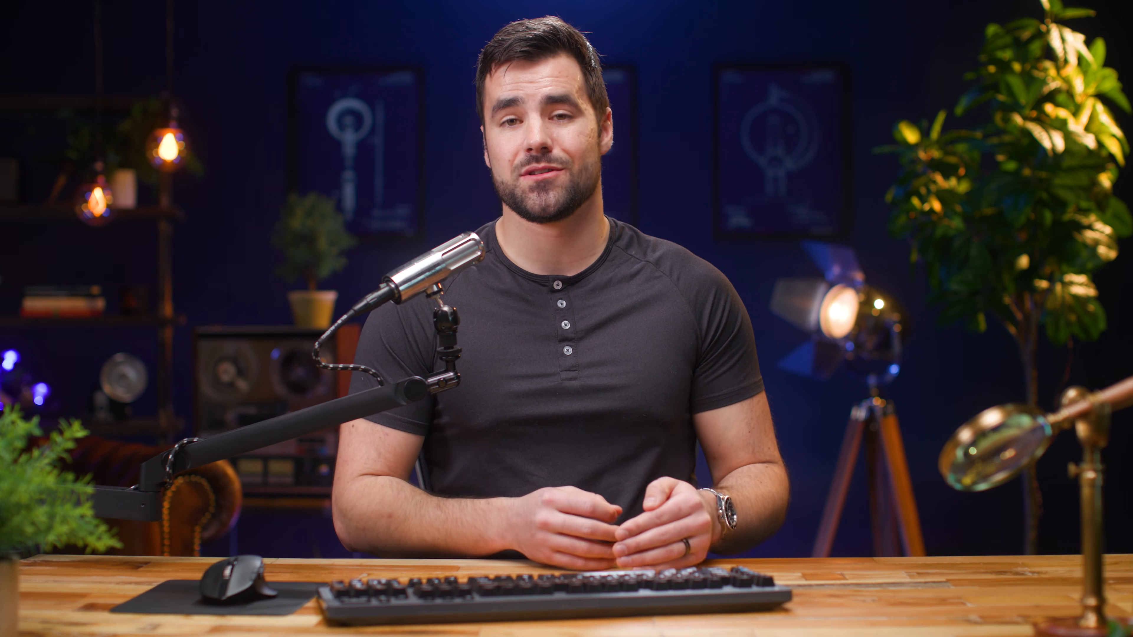
# Open the Content Planning Hub page through the workspace quick search.
pyautogui.hotkey('ctrl', 'p')
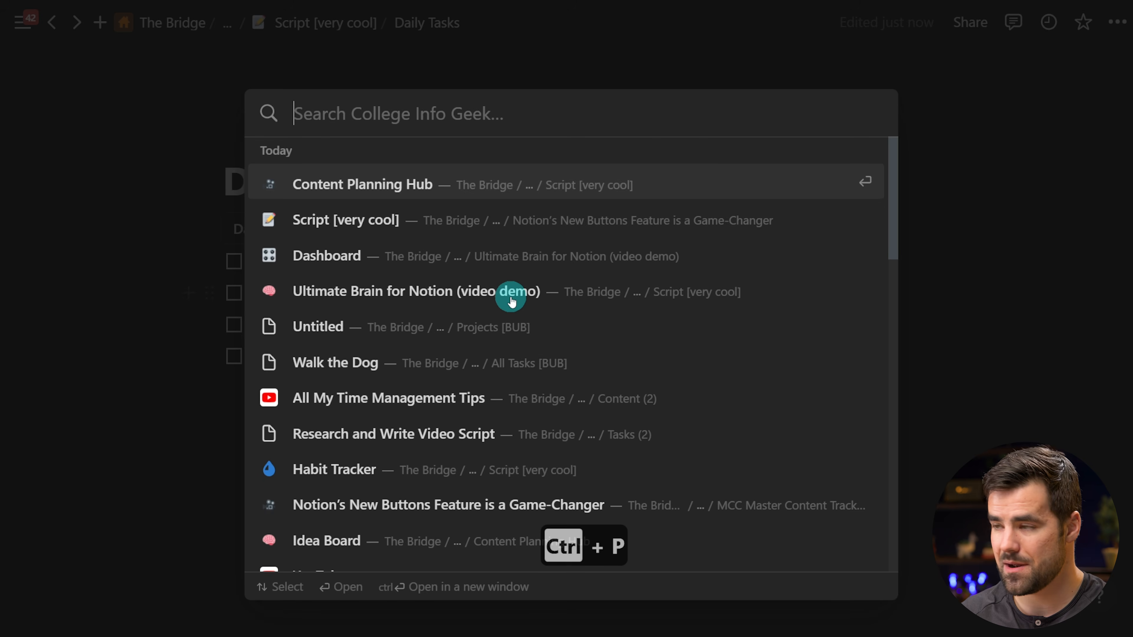
pyautogui.press('Return')
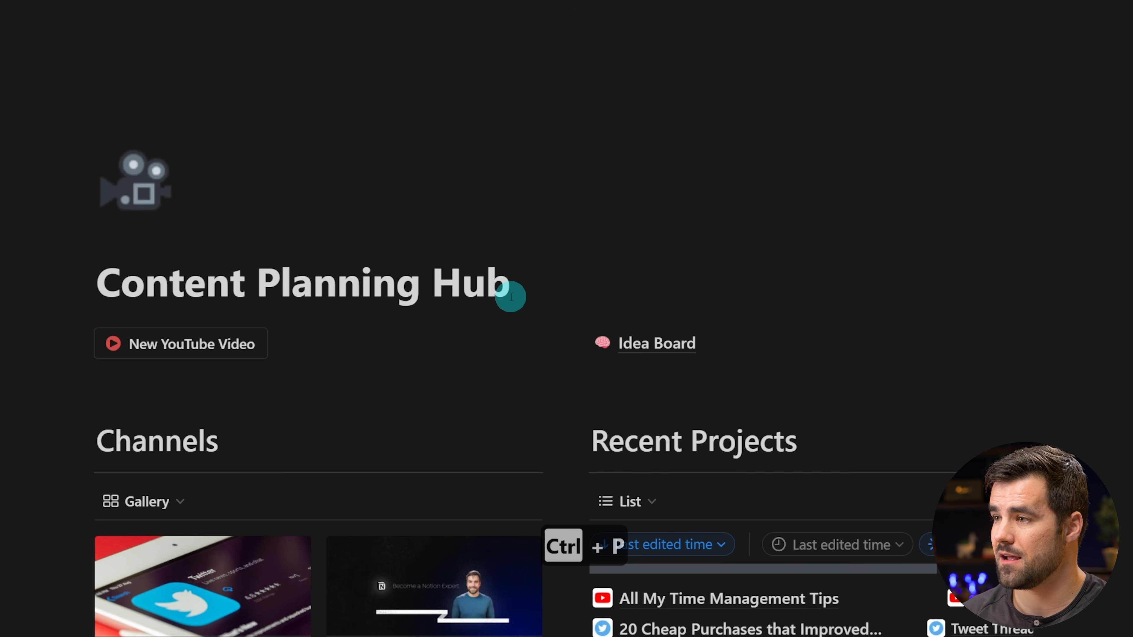
# Examine the "All My Time Management Tips" project from Recent Projects, including its Add Default Video Tasks button and task list, then close it.
pyautogui.scroll(-1, 481, 252)
pyautogui.scroll(-5, 481, 252)
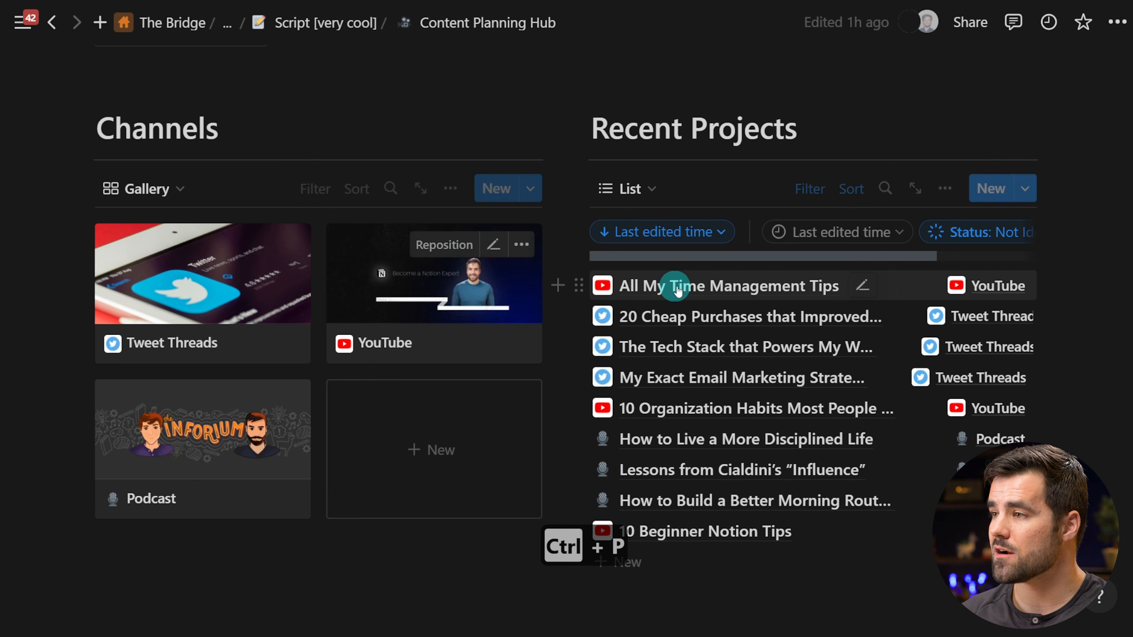
pyautogui.click(685, 287)
pyautogui.scroll(-8, 885, 362)
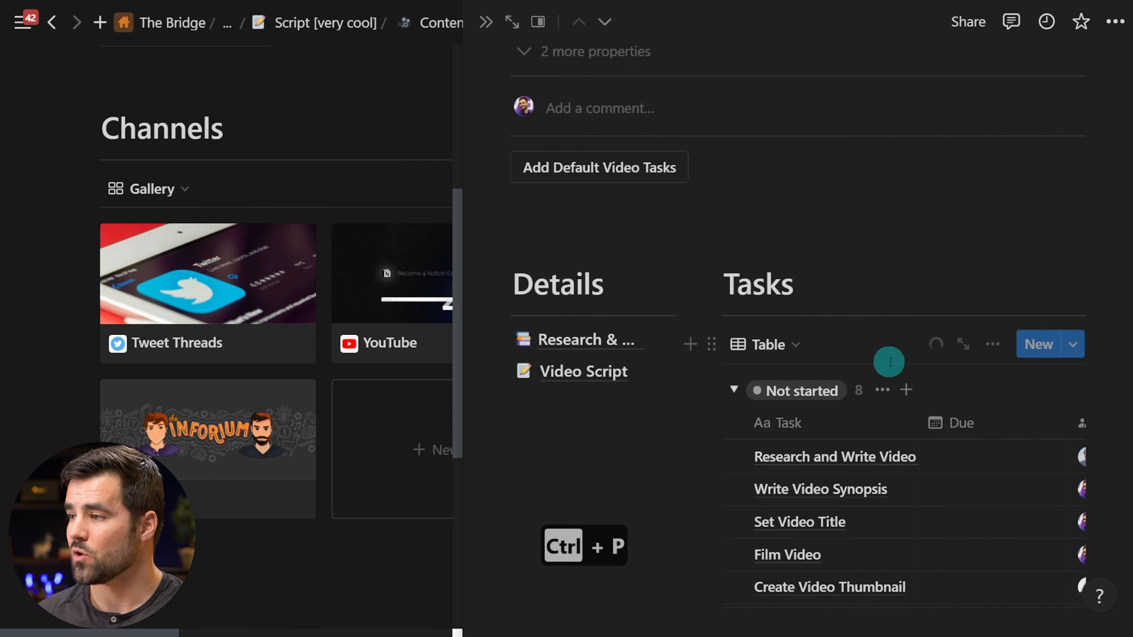
pyautogui.scroll(7, 833, 473)
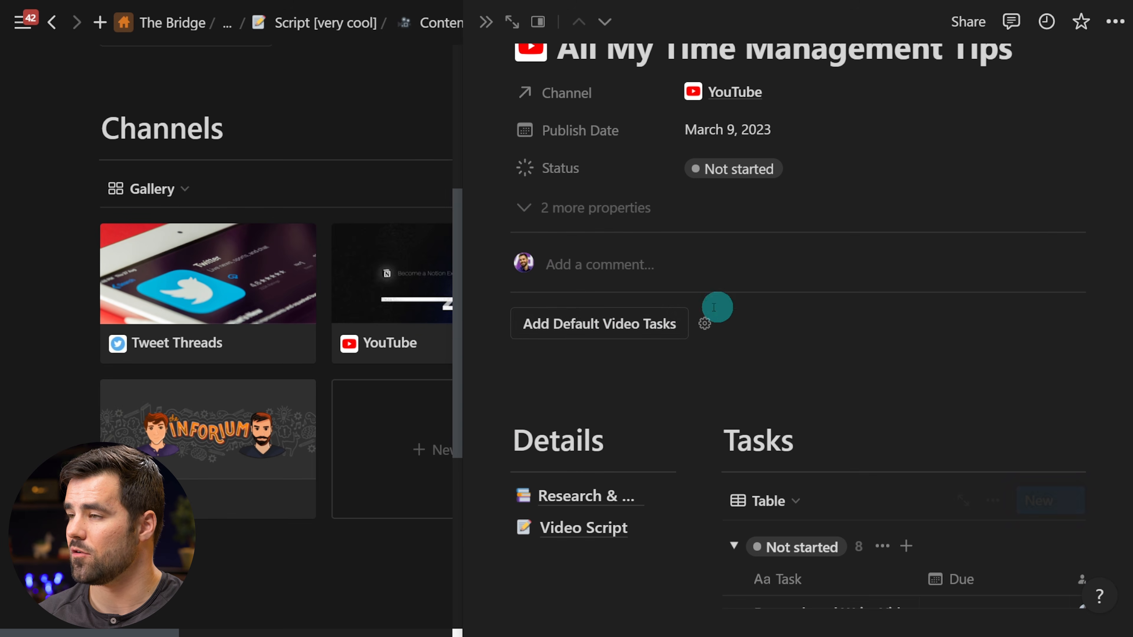
pyautogui.scroll(1, 640, 338)
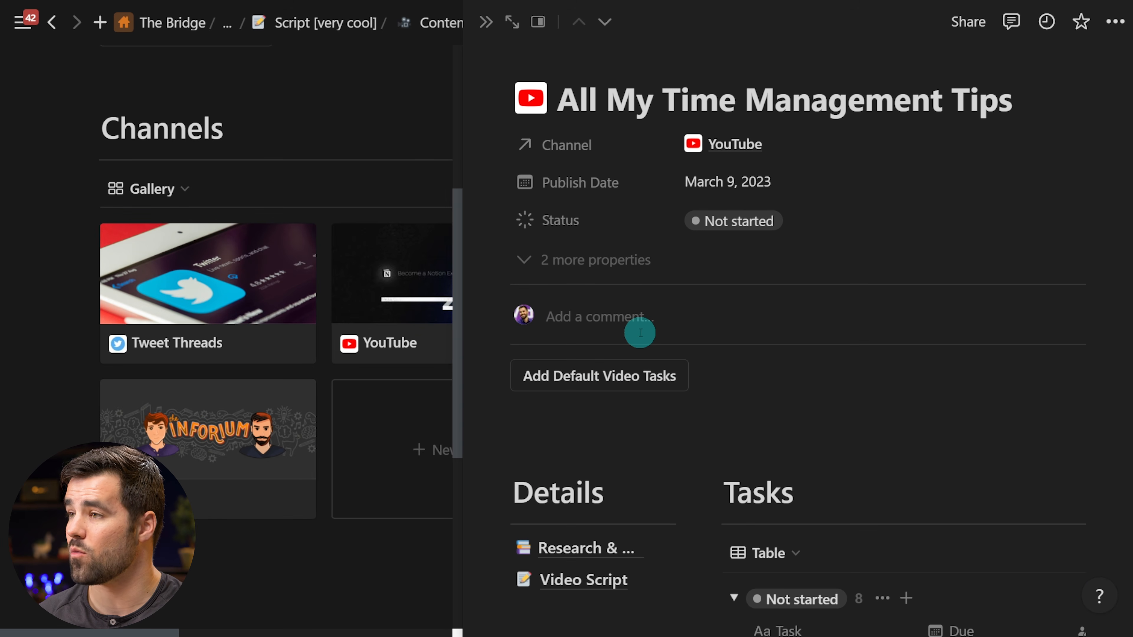
pyautogui.scroll(-8, 640, 333)
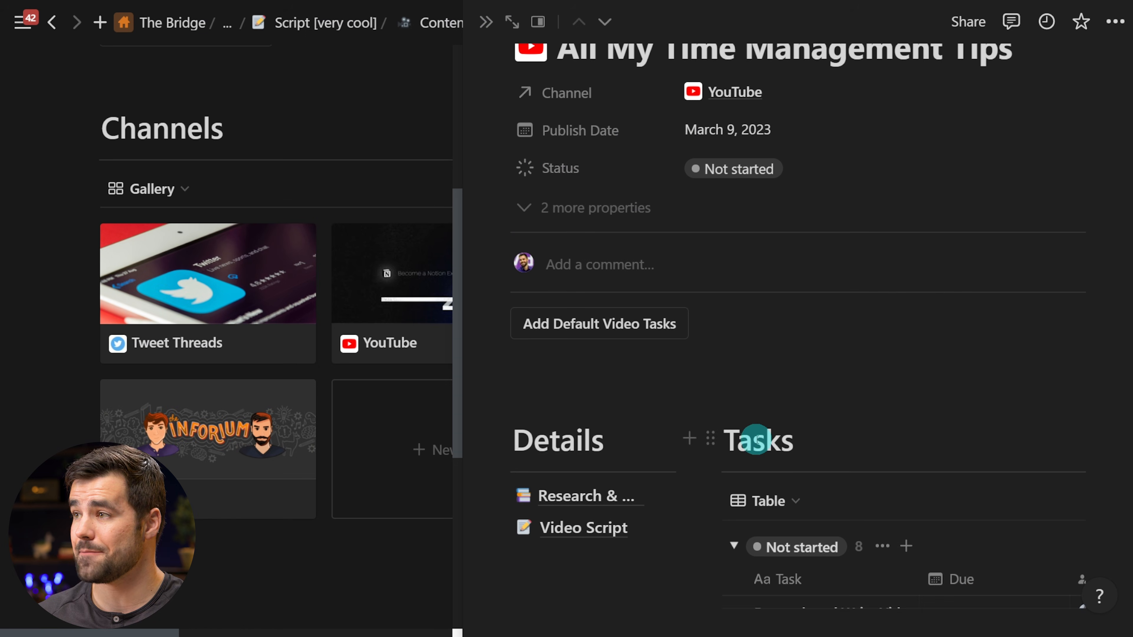
pyautogui.scroll(1, 756, 439)
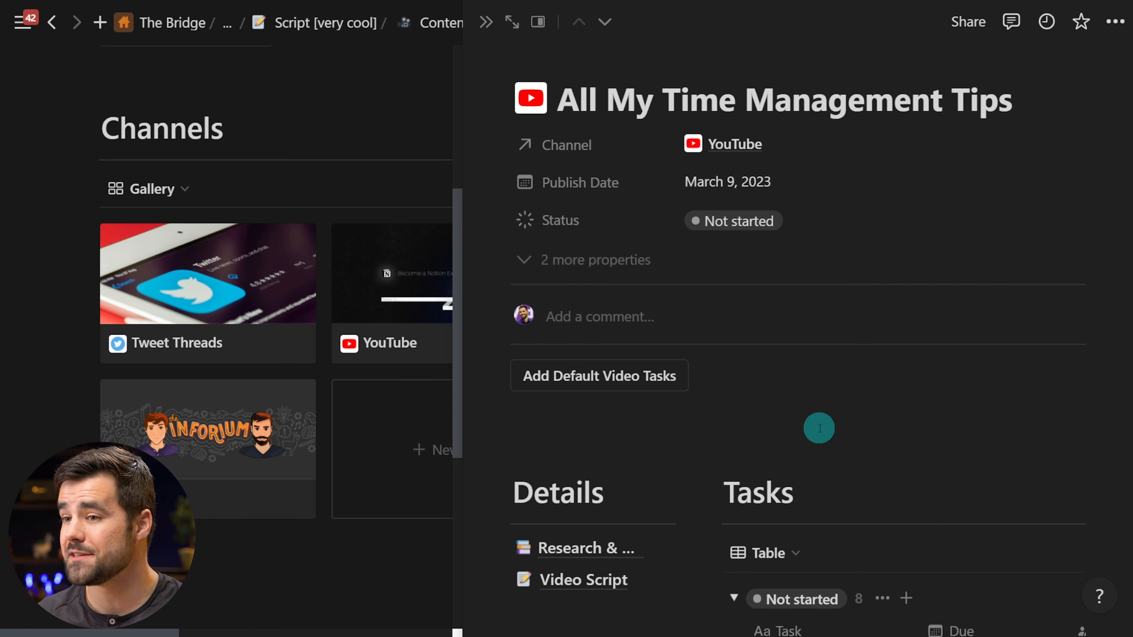
pyautogui.scroll(-9, 820, 428)
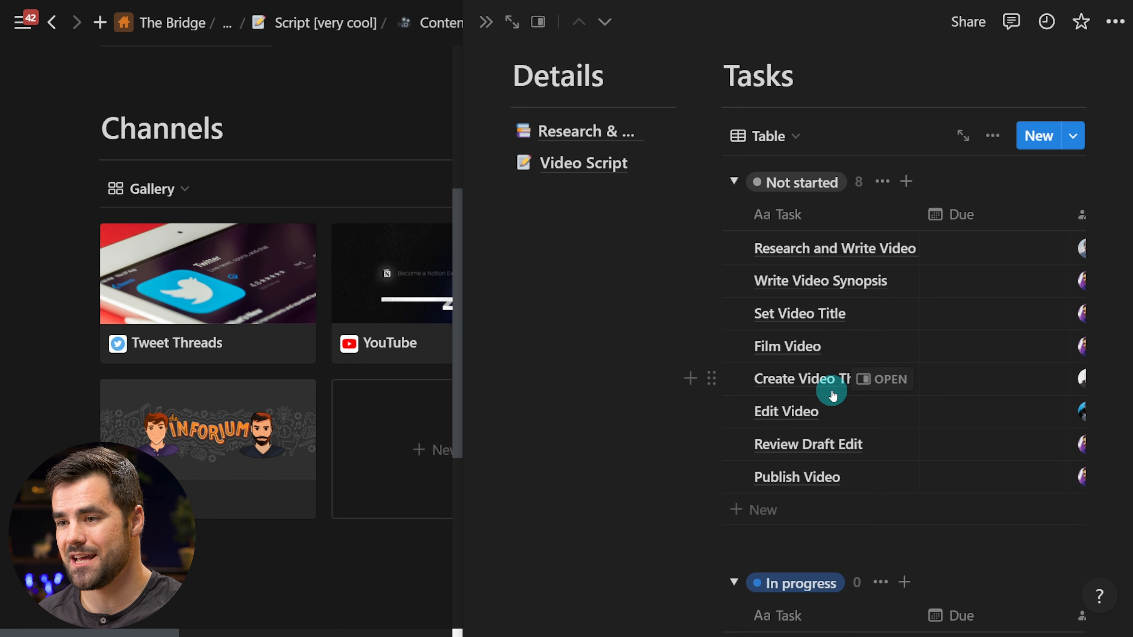
pyautogui.scroll(5, 815, 469)
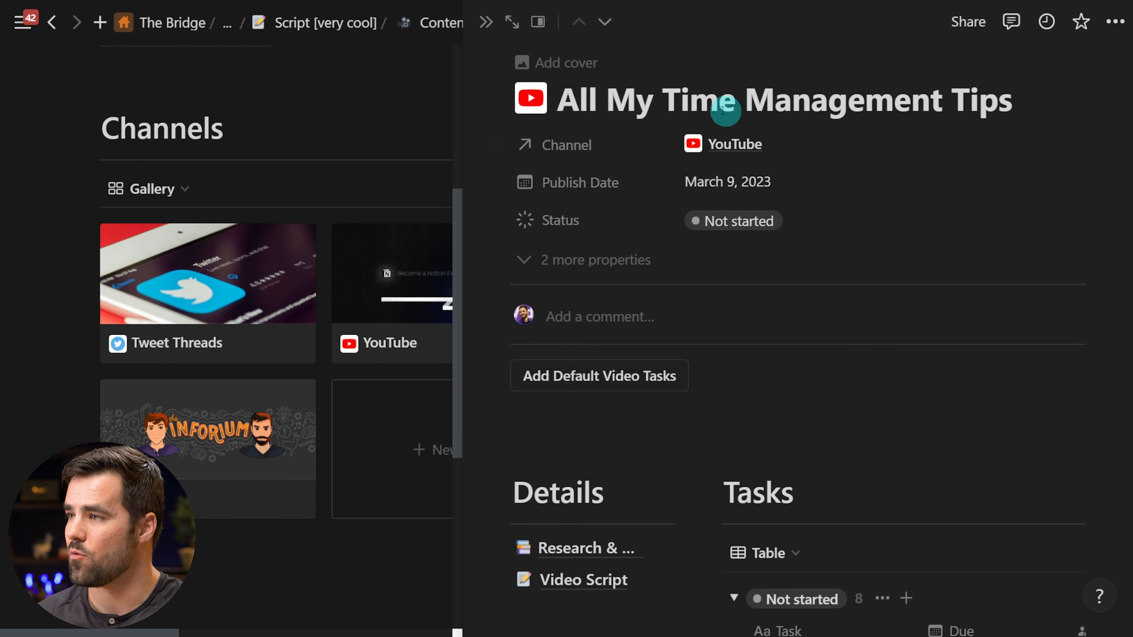
pyautogui.click(486, 21)
# Add a project named "7 Ways to Be More Organized" to the Recent Projects list and apply the YouTube Video template.
pyautogui.scroll(-3, 627, 192)
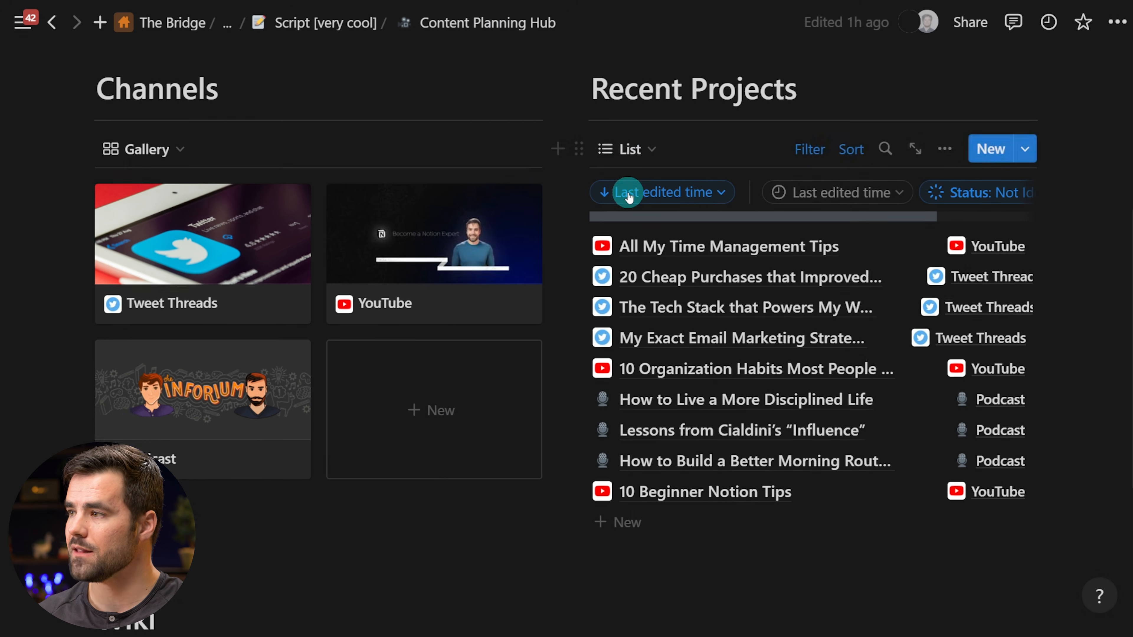
pyautogui.scroll(3, 630, 197)
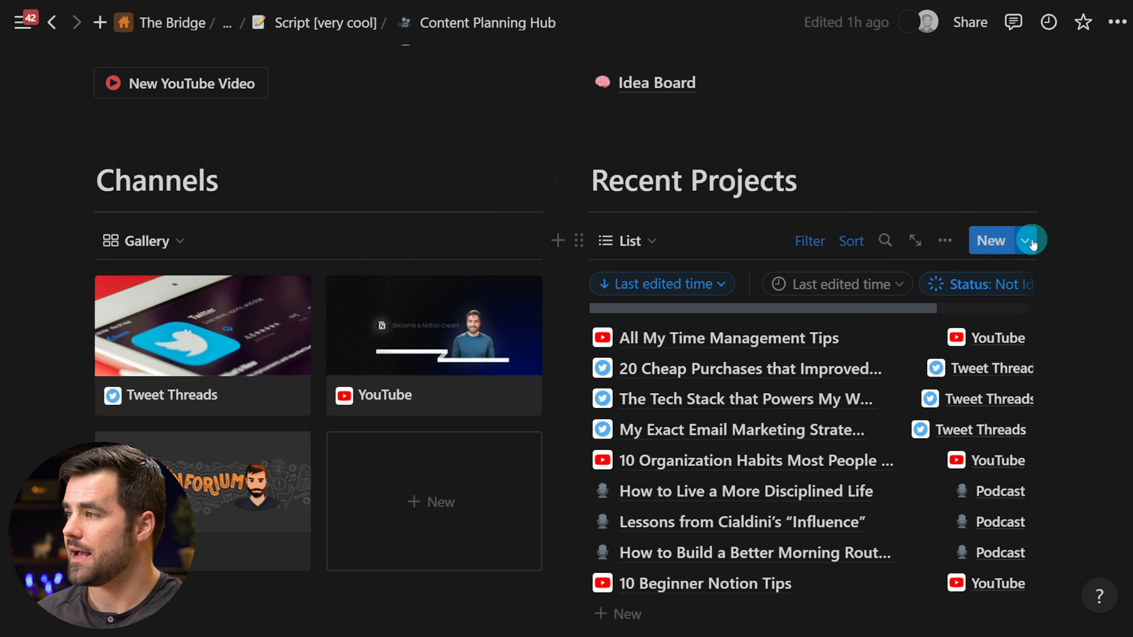
pyautogui.scroll(-2, 1054, 234)
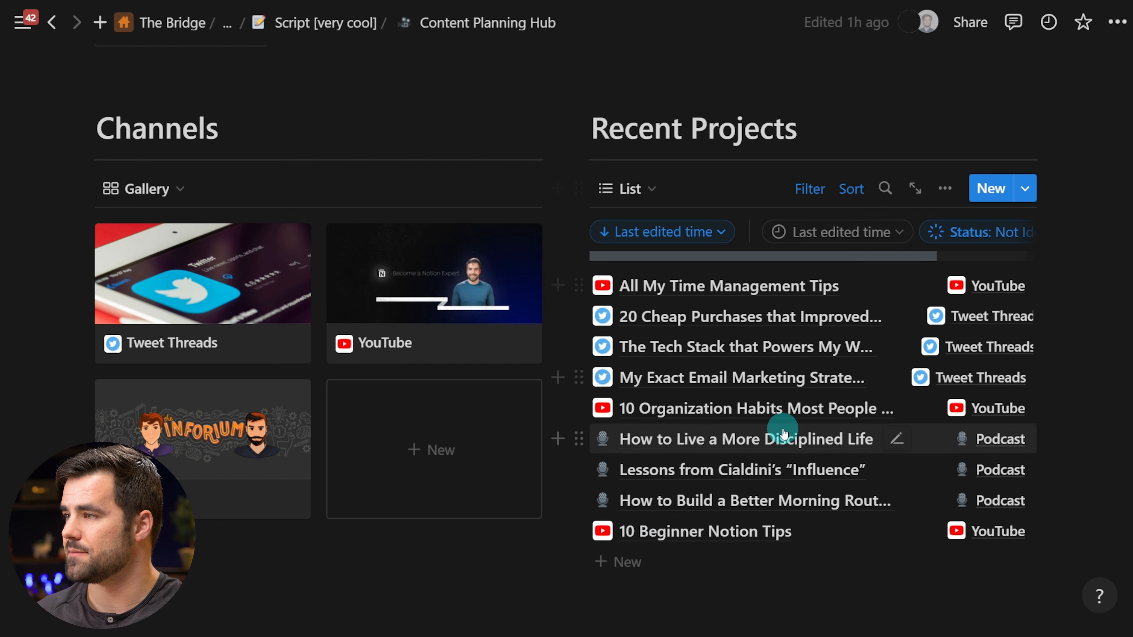
pyautogui.click(638, 563)
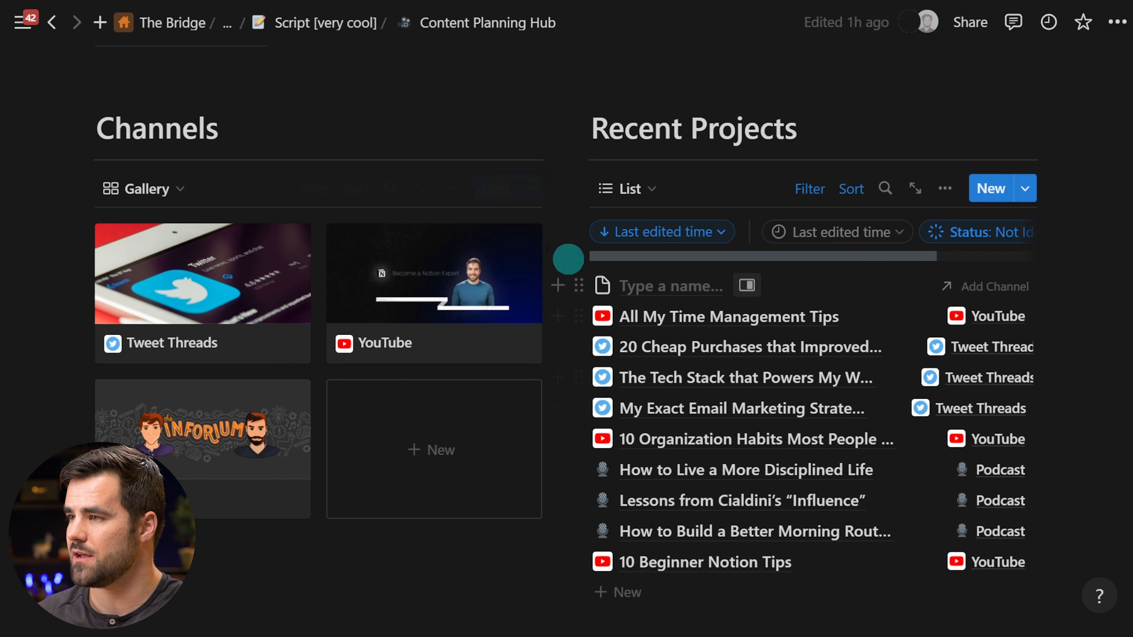
pyautogui.write('7 Ways to Be More Organized')
pyautogui.press('Return')
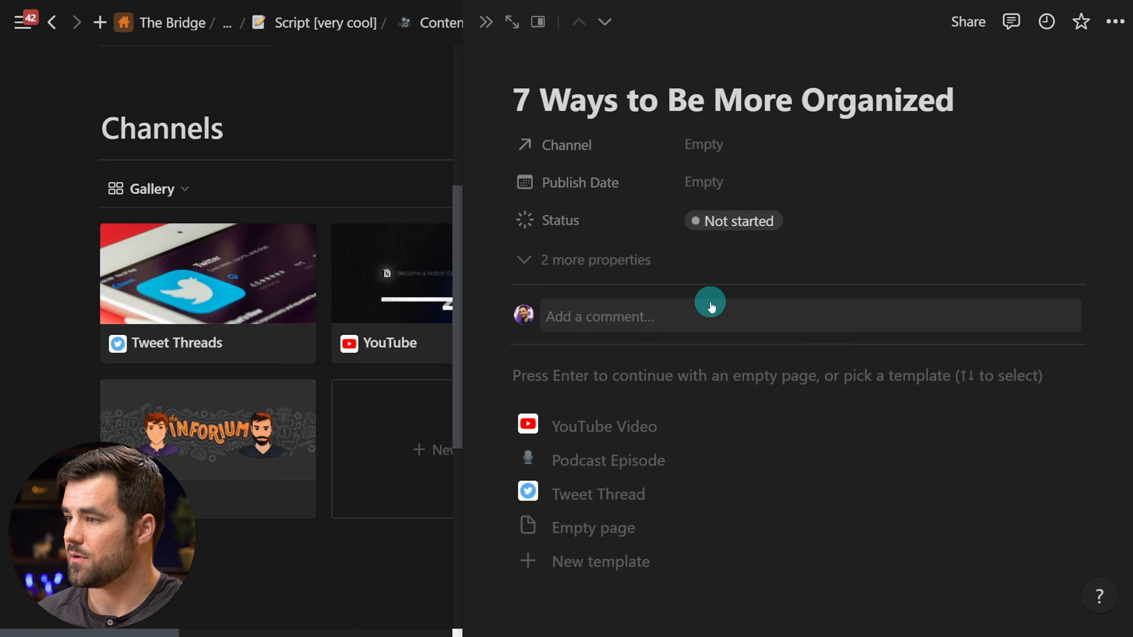
pyautogui.click(608, 426)
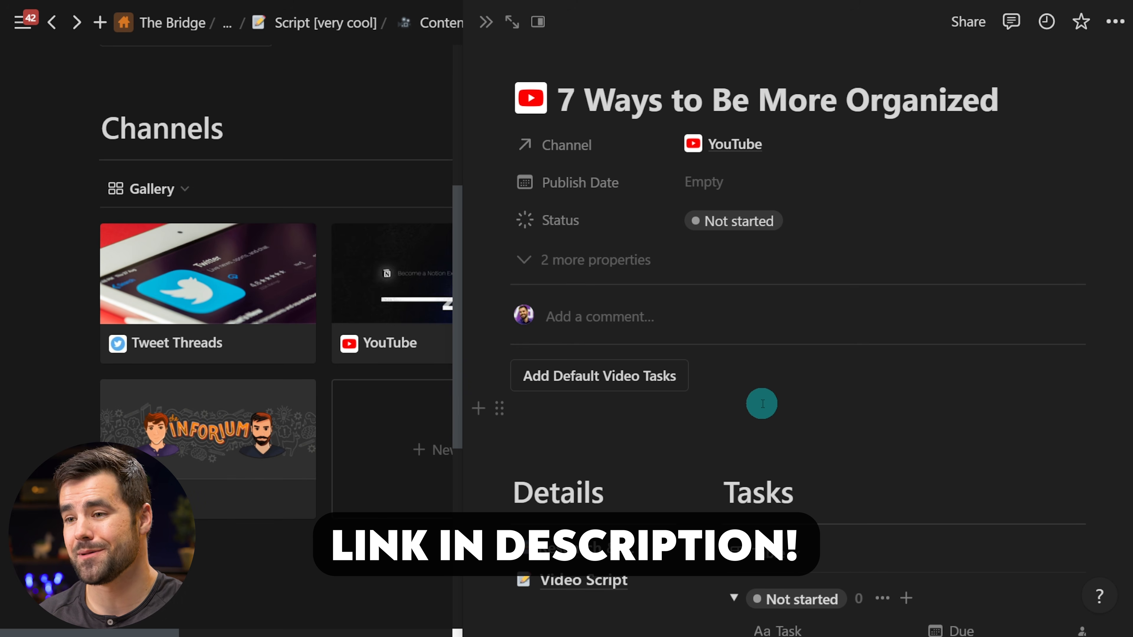
# Open the new project as a full page and move the Add Default Video Tasks button to the bottom, below the Tasks table.
pyautogui.click(511, 22)
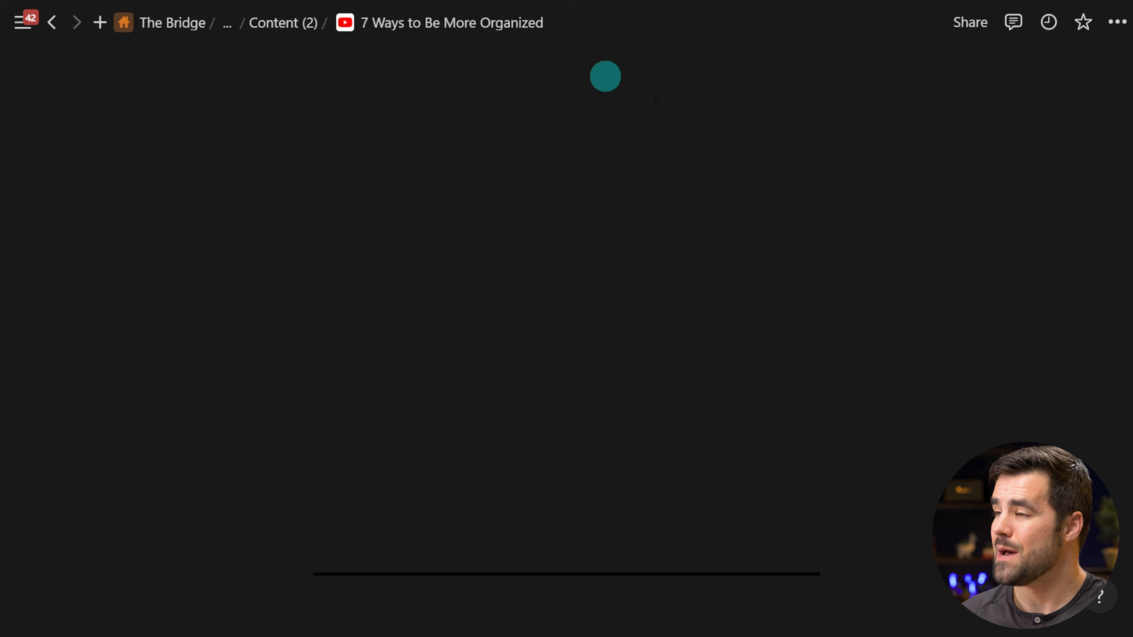
pyautogui.scroll(-5, 850, 270)
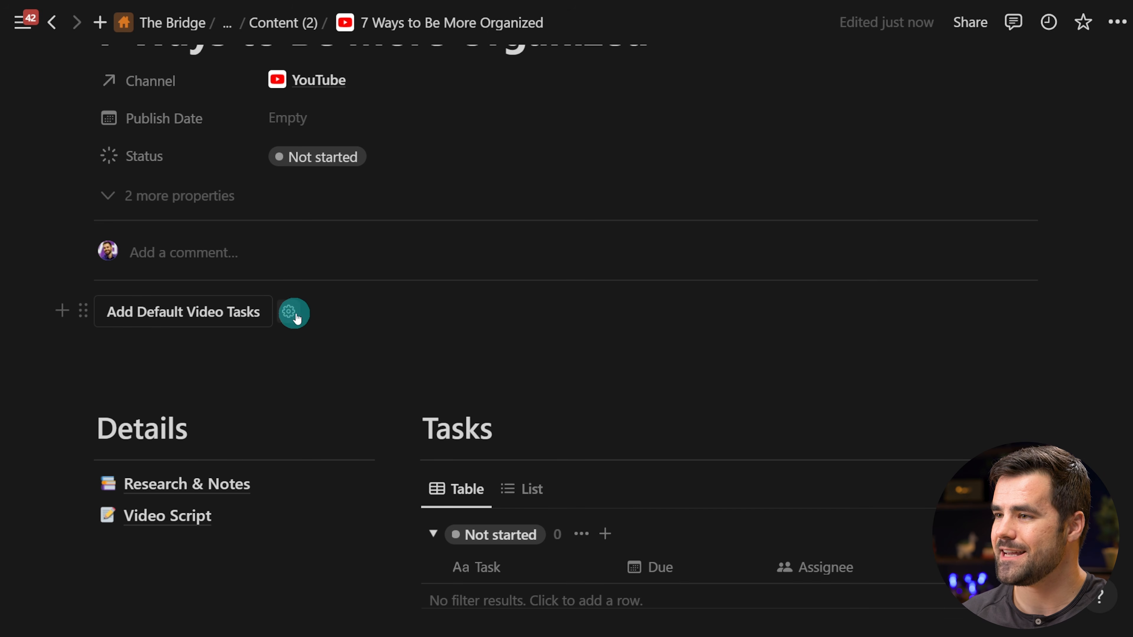
pyautogui.scroll(-3, 185, 296)
pyautogui.moveTo(82, 155); pyautogui.dragTo(383, 426)
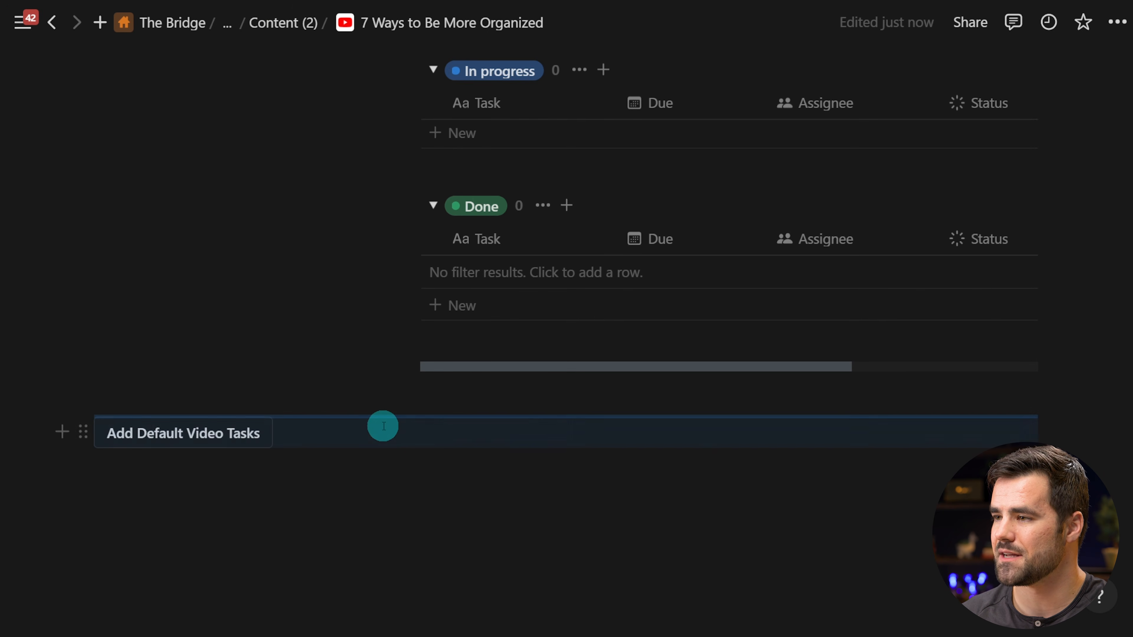
# Examine the project's Tasks table and its filter rule on the Content relation, leaving the rule as it is.
pyautogui.scroll(10, 410, 463)
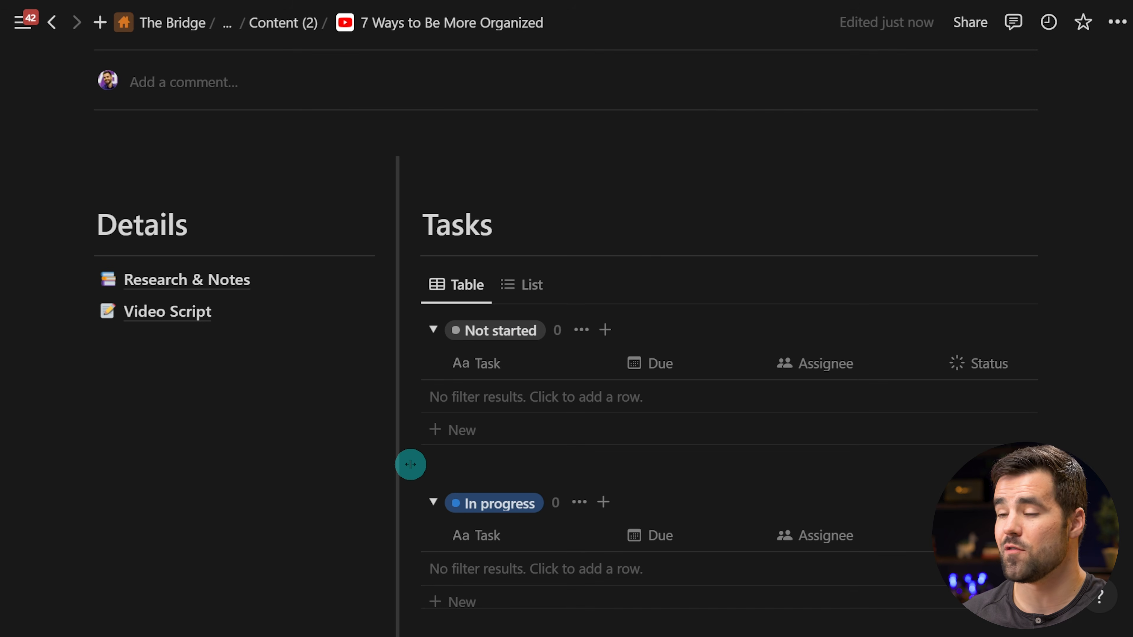
pyautogui.scroll(7, 539, 190)
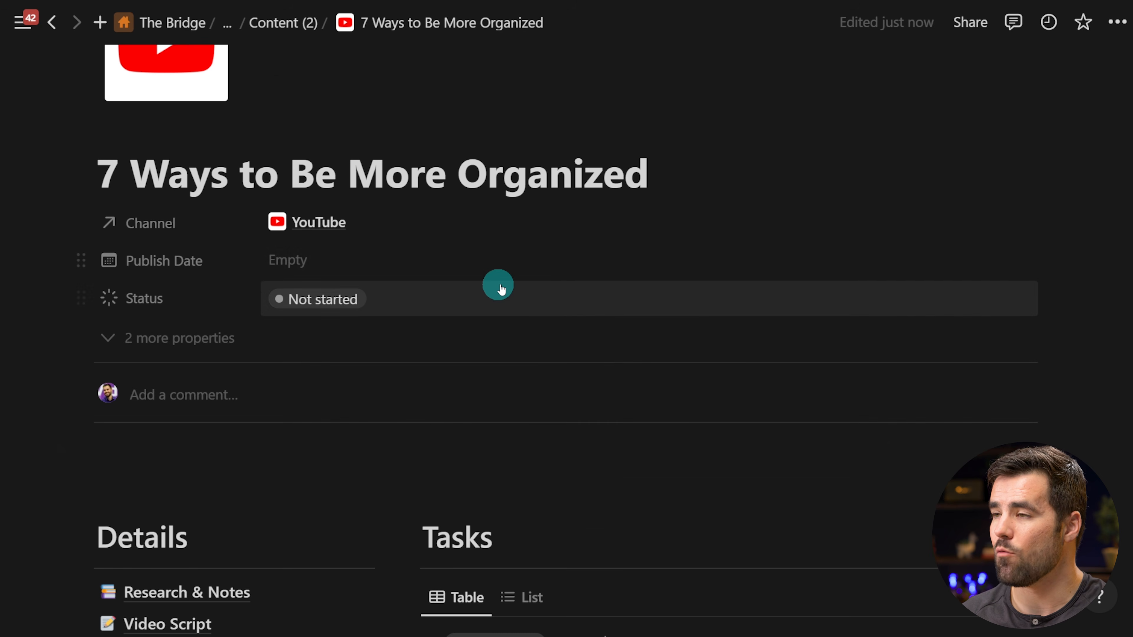
pyautogui.scroll(-4, 164, 292)
pyautogui.scroll(-3, 163, 299)
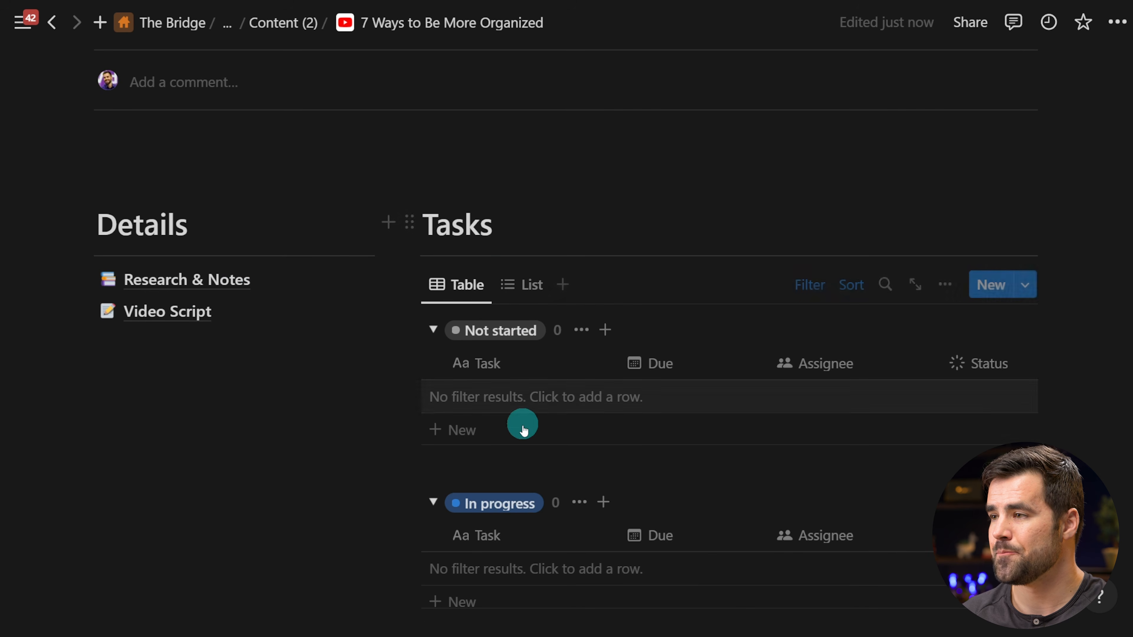
pyautogui.scroll(-3, 507, 373)
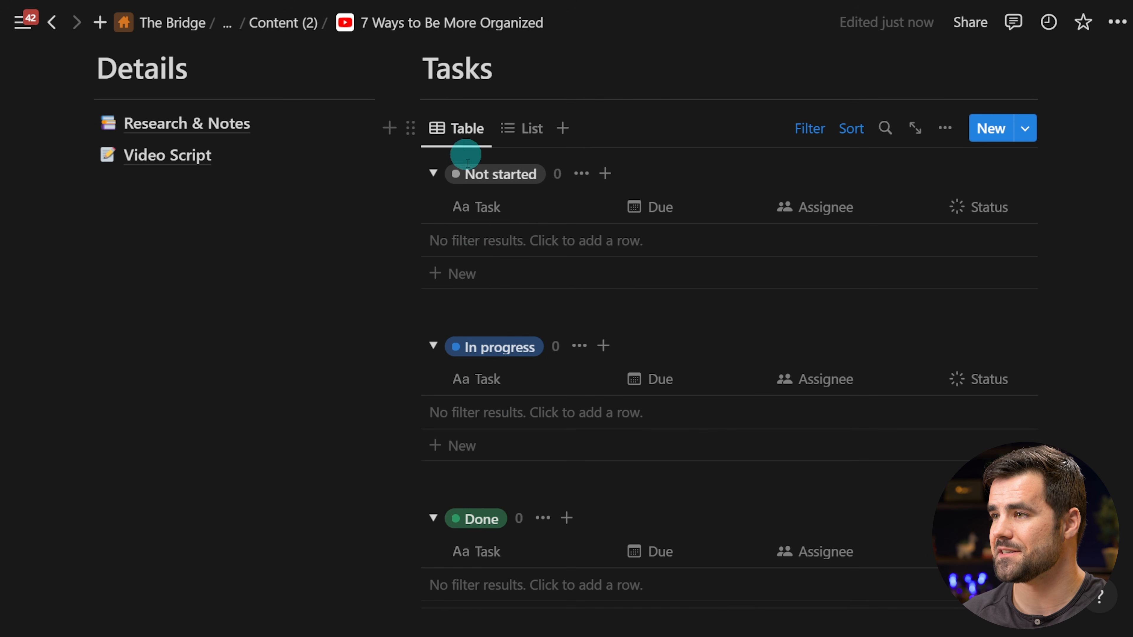
pyautogui.scroll(3, 532, 391)
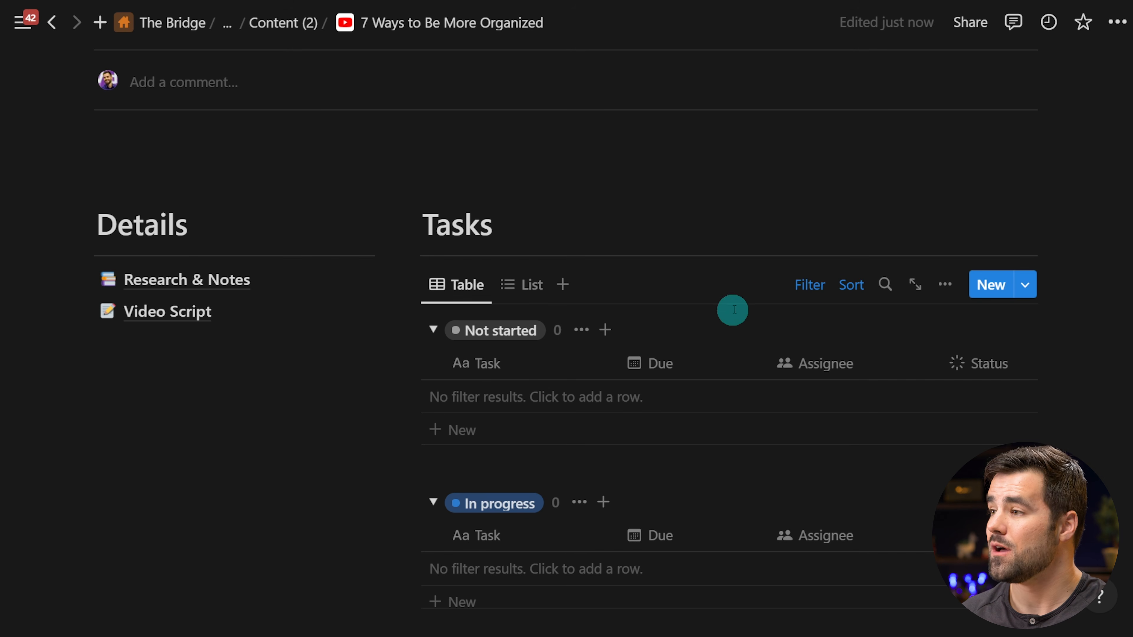
pyautogui.click(807, 286)
pyautogui.scroll(-2, 628, 265)
pyautogui.click(582, 225)
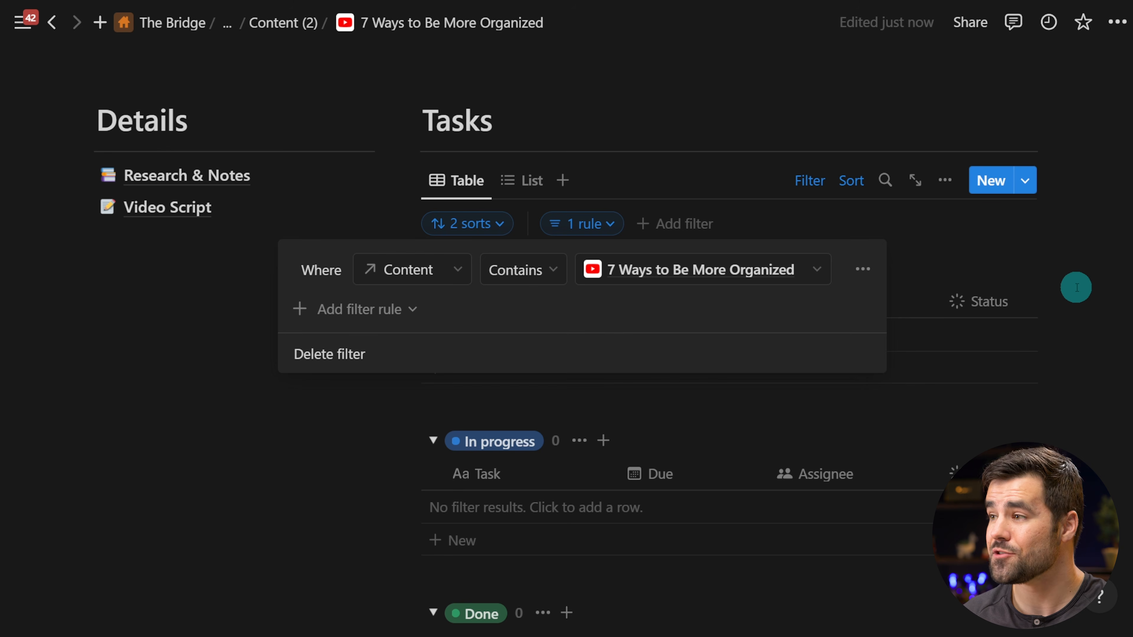
pyautogui.click(1113, 240)
pyautogui.scroll(3, 803, 223)
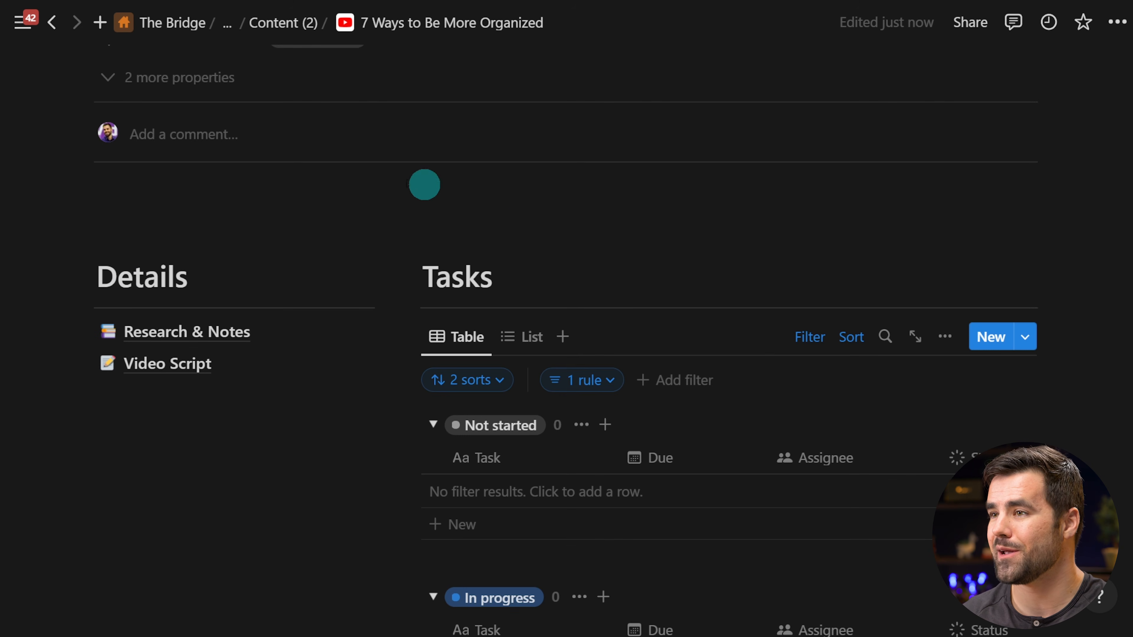
# Insert a button block in the empty line above the Details and Tasks columns and name it "Create Default Video Tasks".
pyautogui.click(263, 193)
pyautogui.write('/buto')
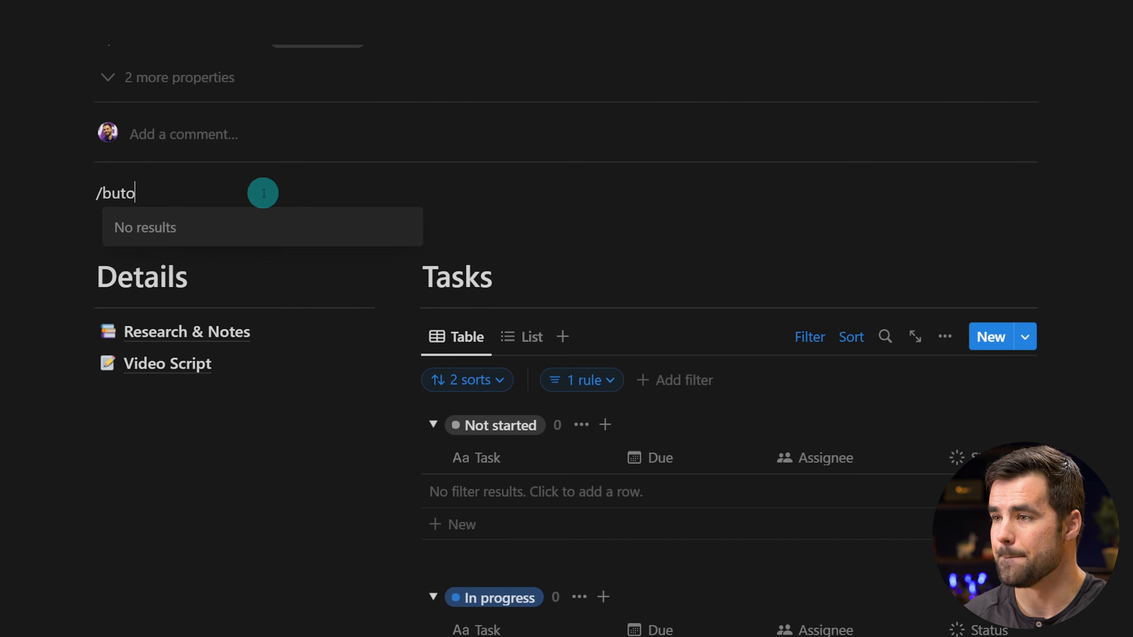
pyautogui.press('BackSpace')
pyautogui.click(266, 261)
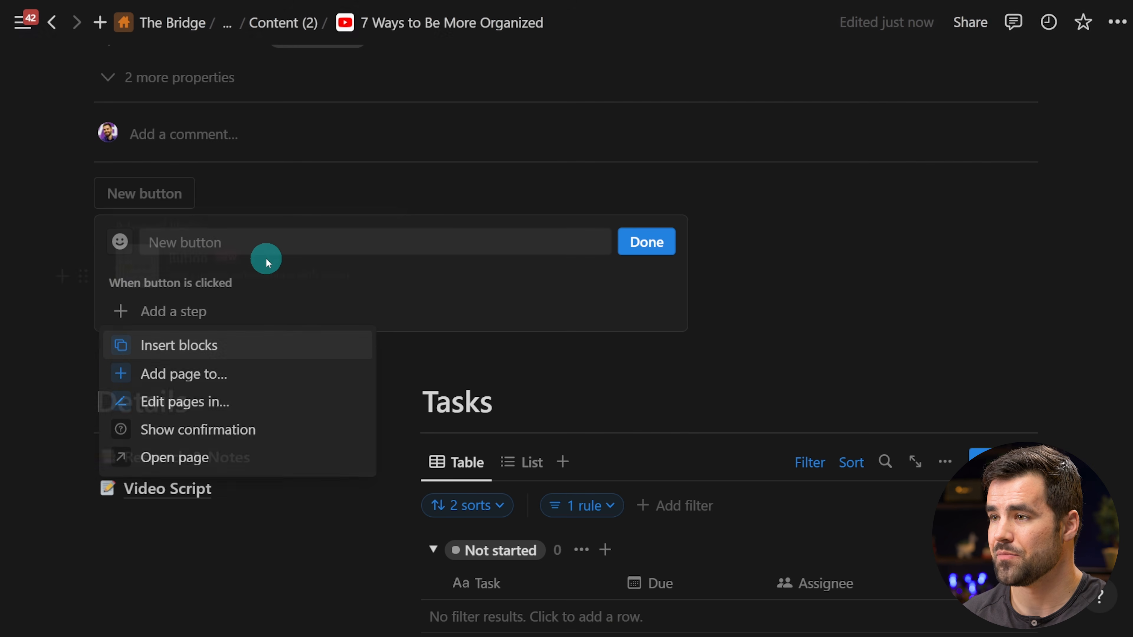
pyautogui.click(276, 247)
pyautogui.click(286, 241)
pyautogui.write('Add')
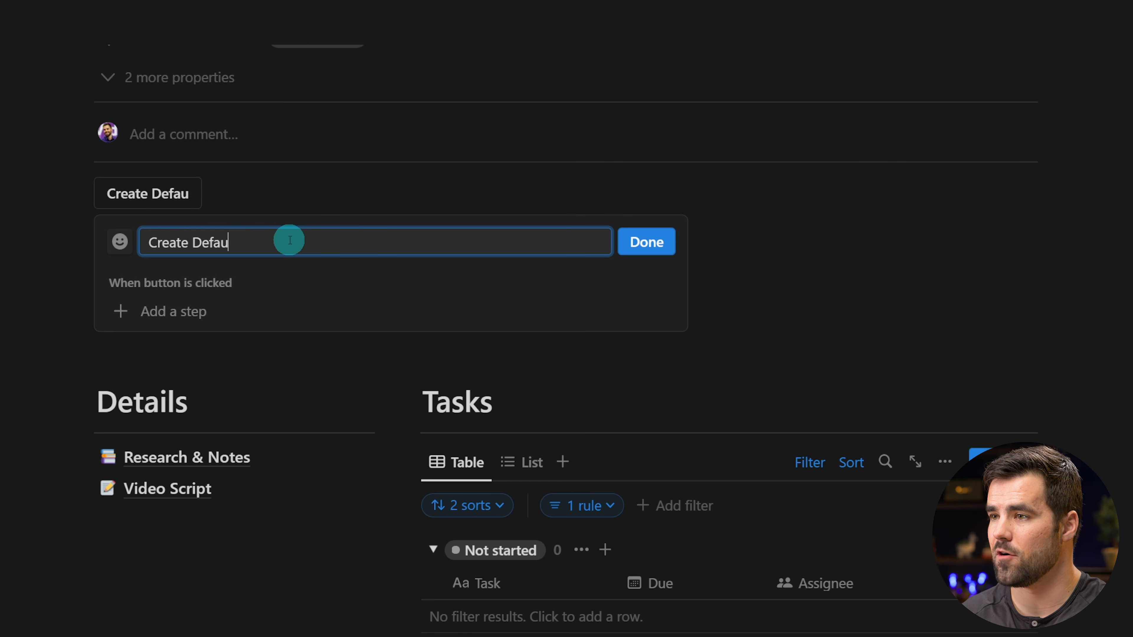
pyautogui.press('BackSpace')
pyautogui.press('BackSpace')
pyautogui.write('ideo Tasks')
# Search the icons for "video" and give the button the circled play icon in red.
pyautogui.click(120, 241)
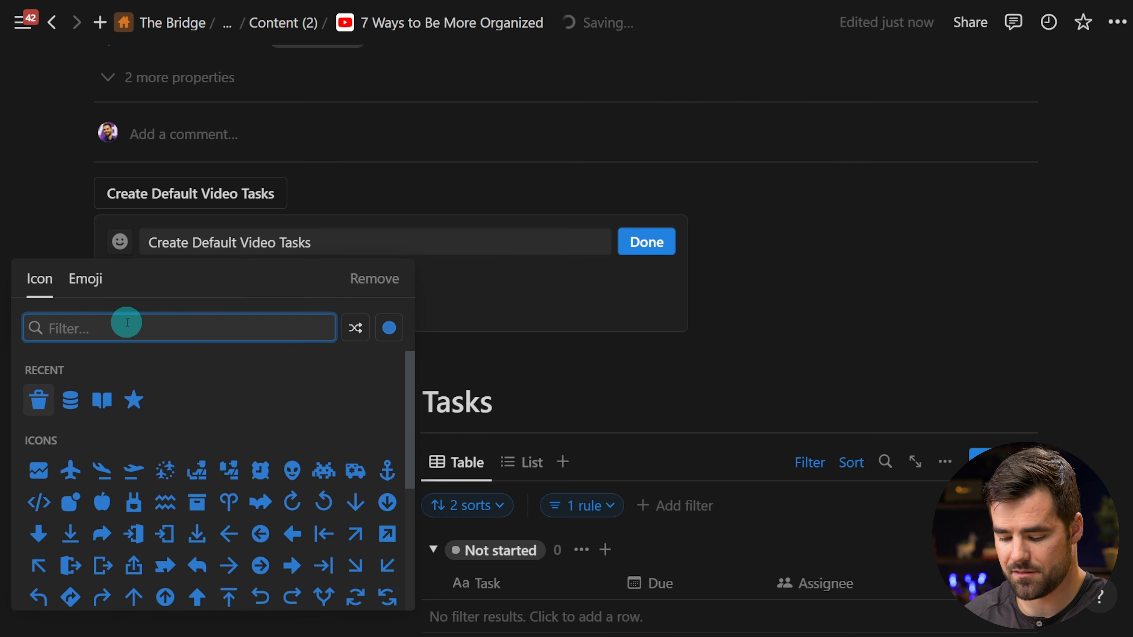
pyautogui.write('video')
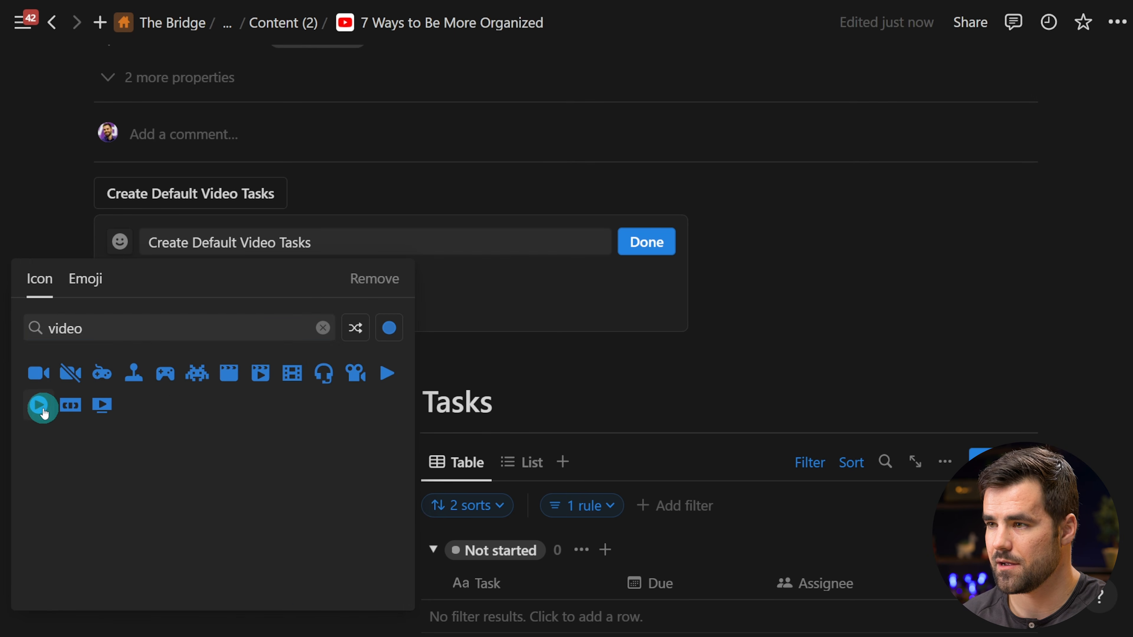
pyautogui.click(43, 413)
pyautogui.click(119, 241)
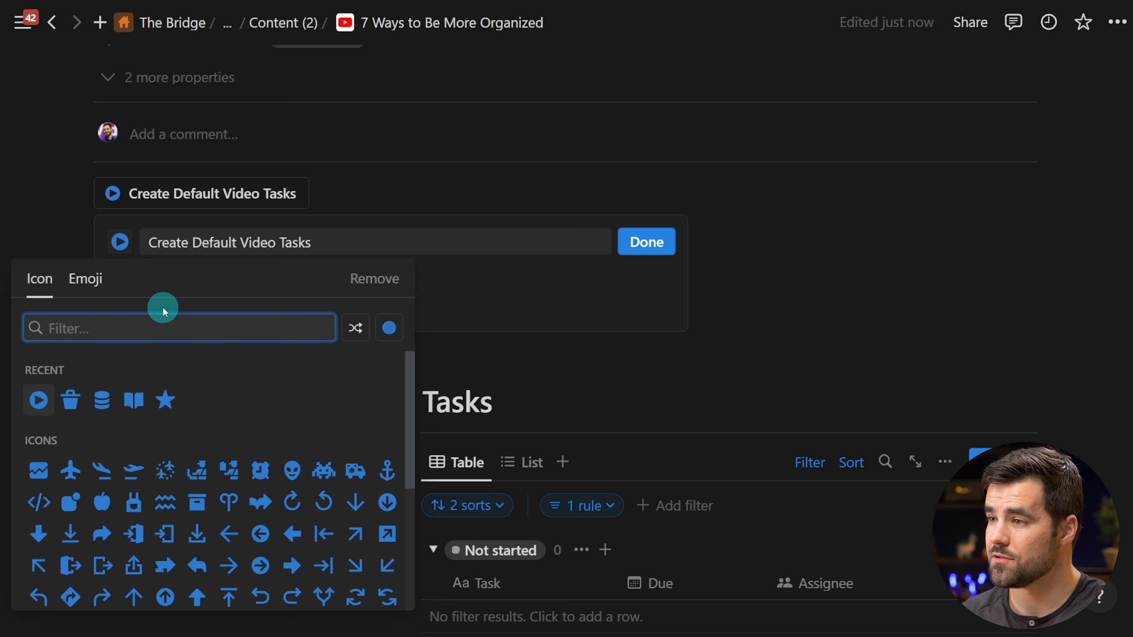
pyautogui.click(386, 330)
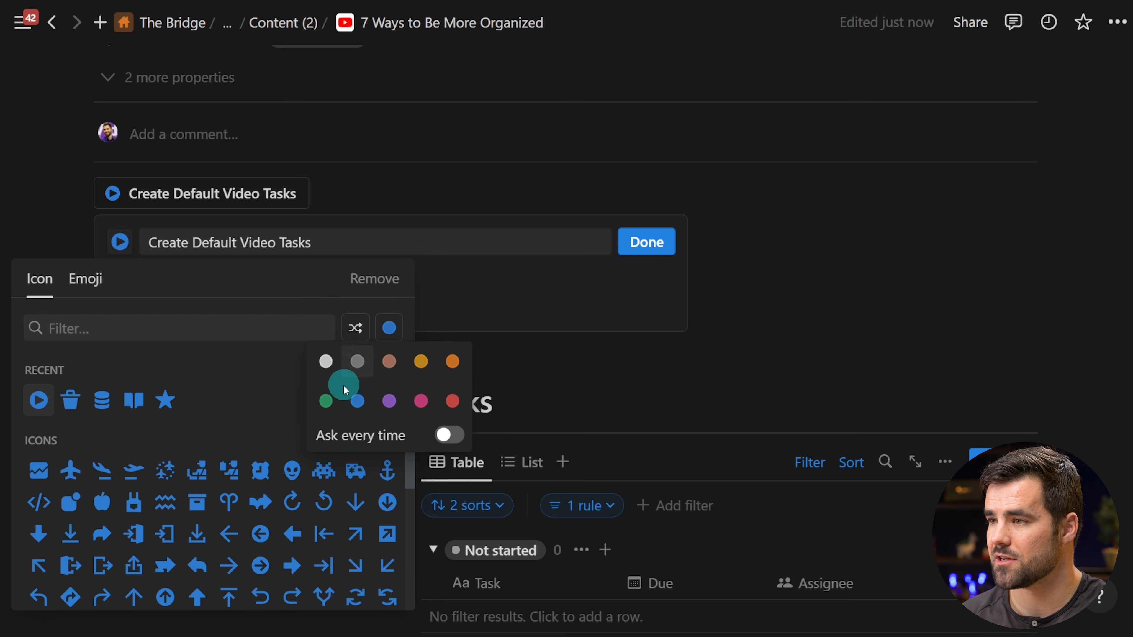
pyautogui.click(423, 404)
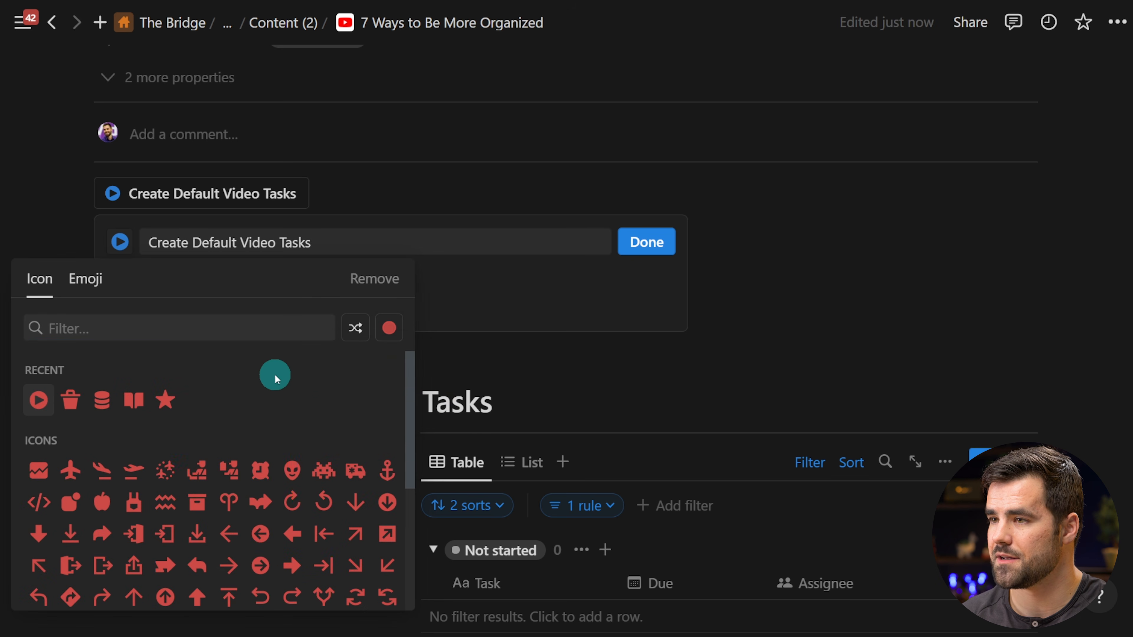
pyautogui.click(33, 401)
pyautogui.click(367, 293)
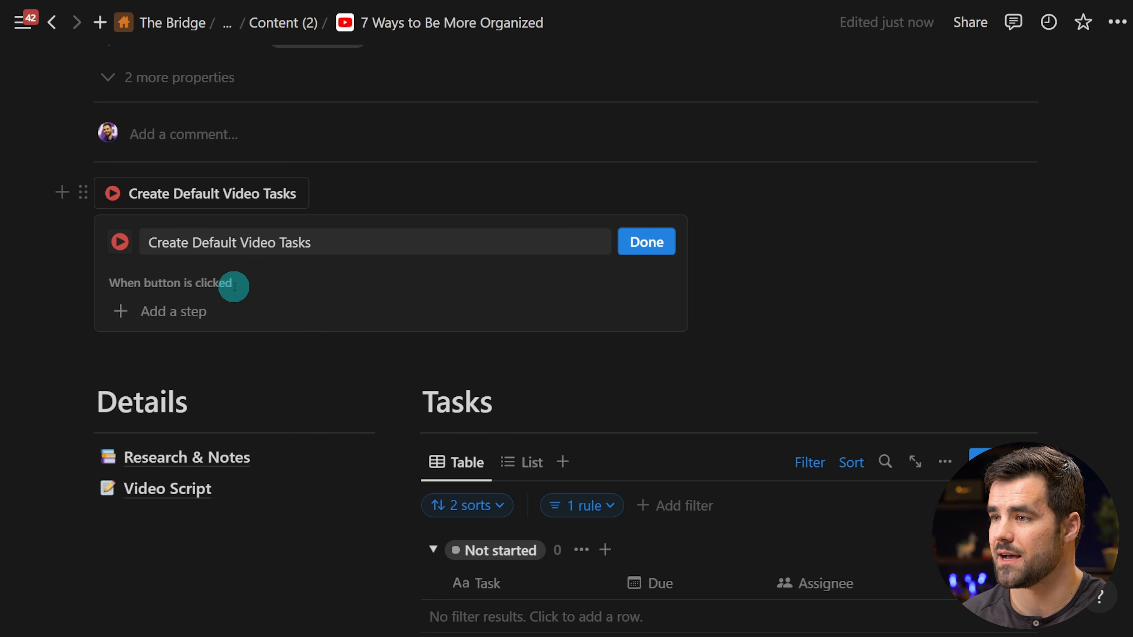
pyautogui.scroll(-3, 235, 286)
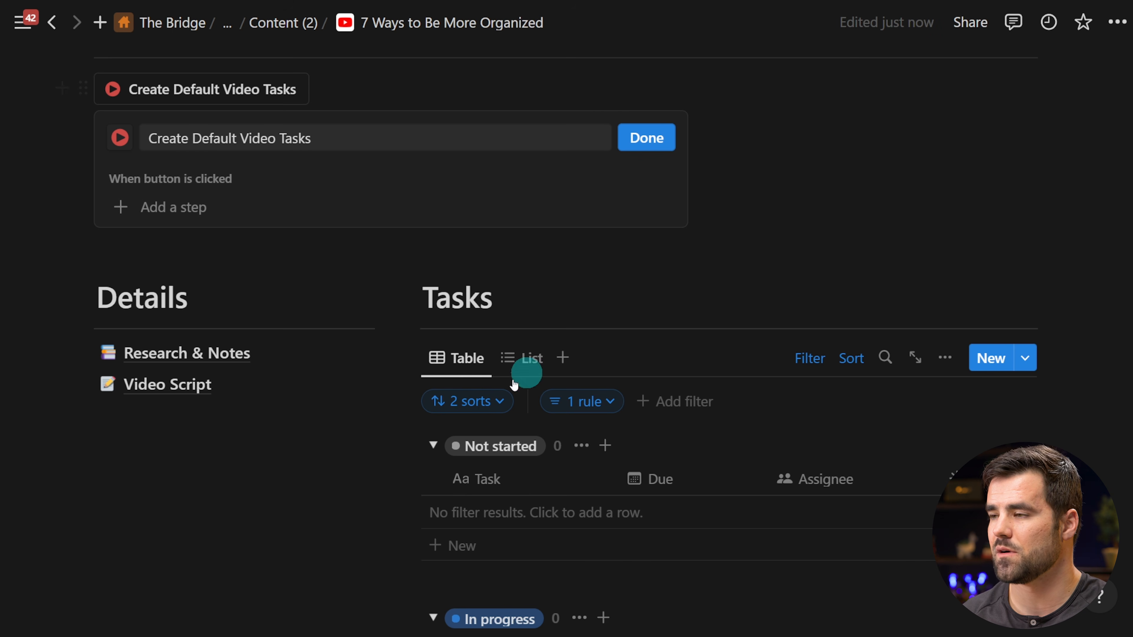
pyautogui.scroll(2, 332, 287)
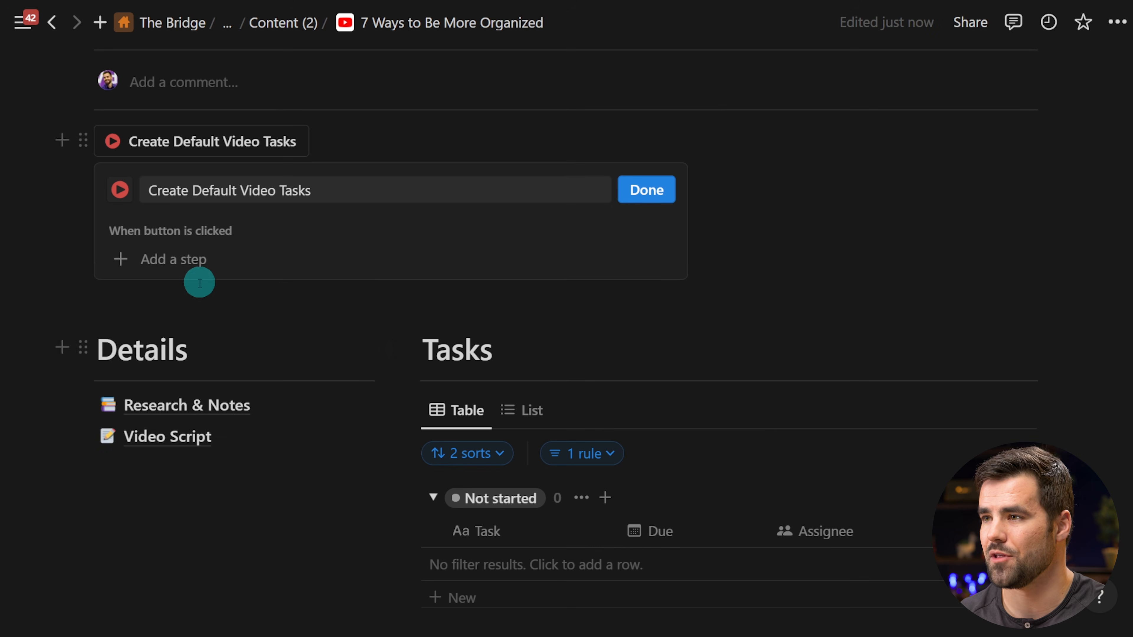
# Add a Show confirmation action to the button, followed by an action that adds a page to the Tasks (2) database.
pyautogui.click(198, 263)
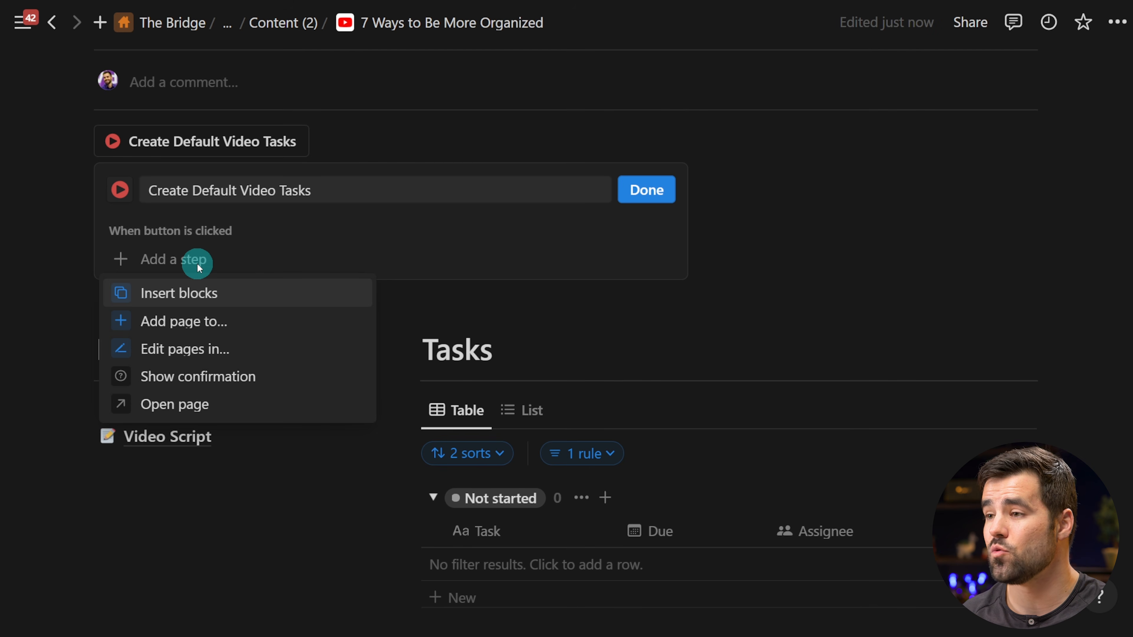
pyautogui.click(268, 382)
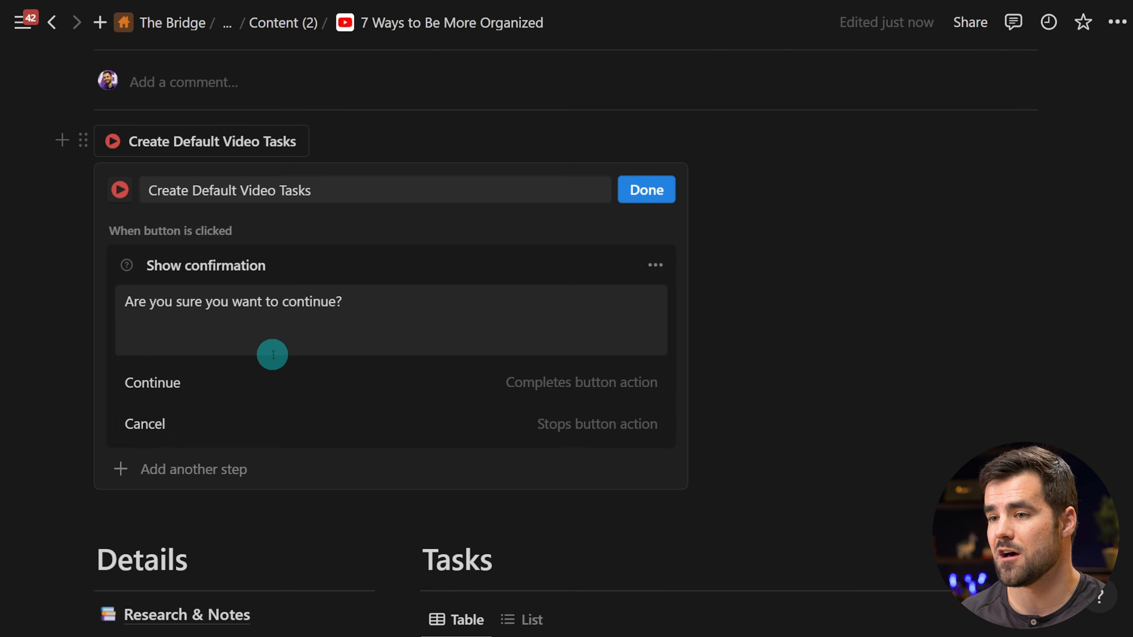
pyautogui.scroll(-3, 273, 355)
pyautogui.click(216, 364)
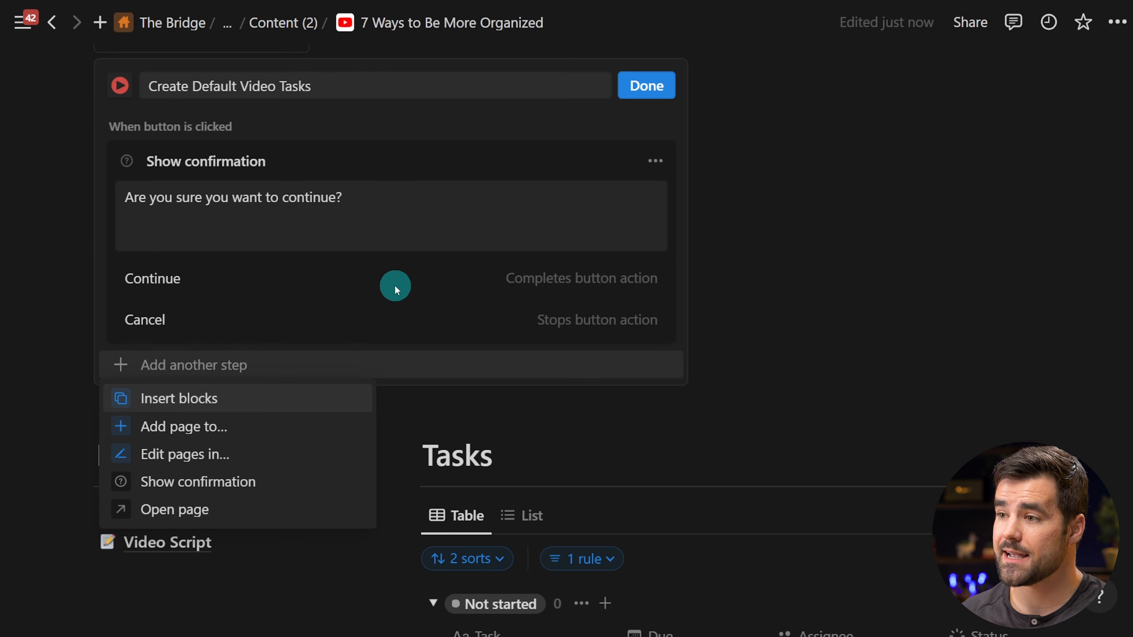
pyautogui.click(226, 429)
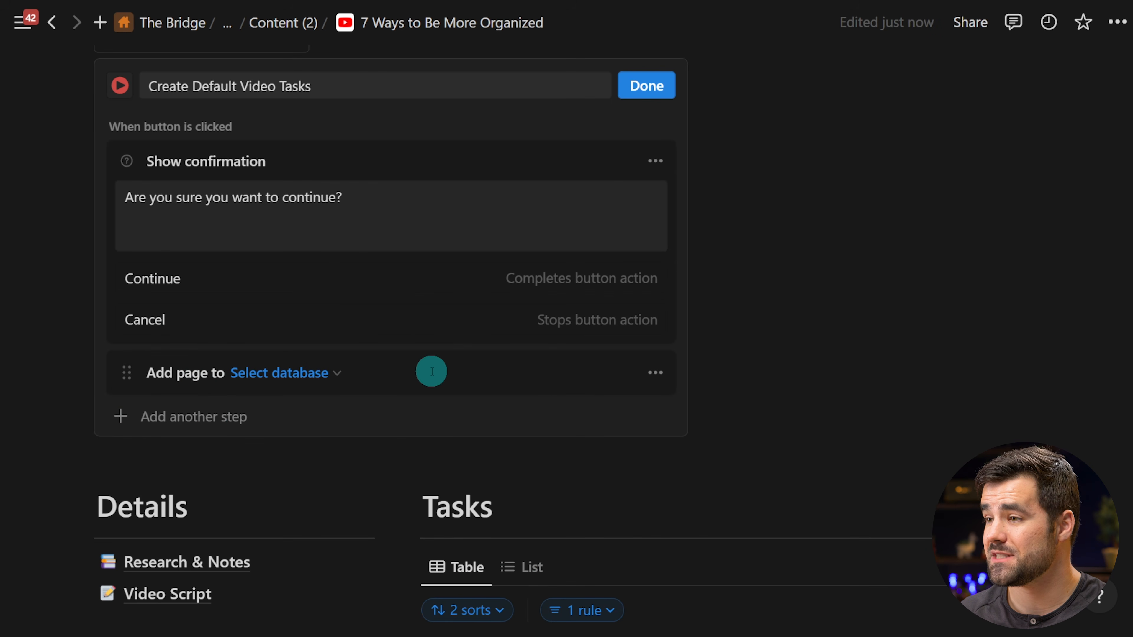
pyautogui.scroll(-2, 432, 371)
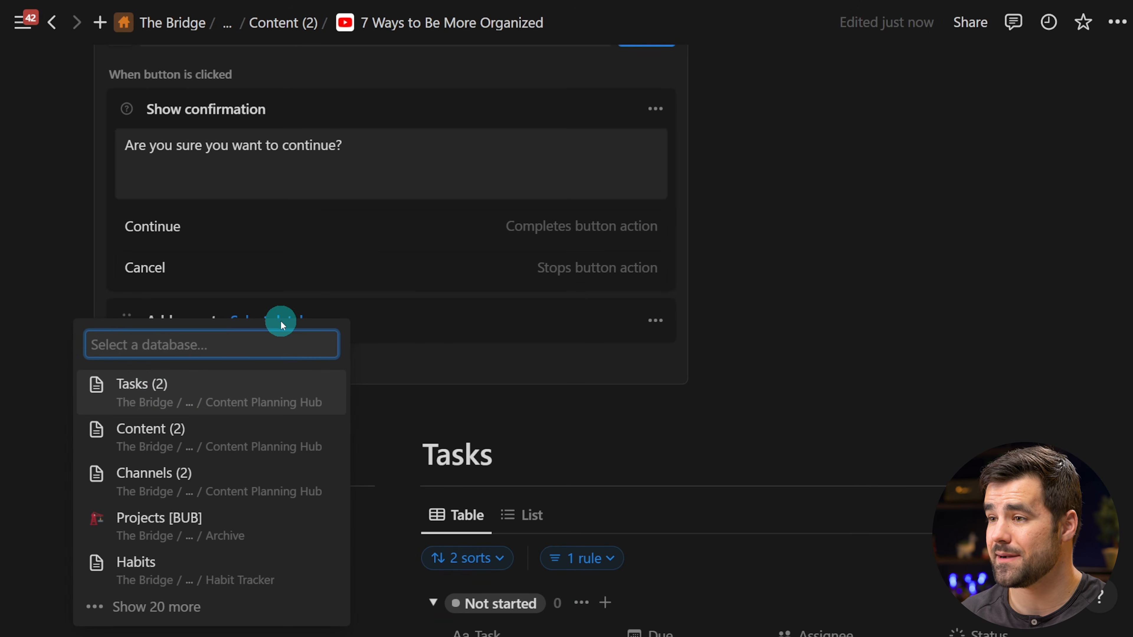
pyautogui.click(171, 396)
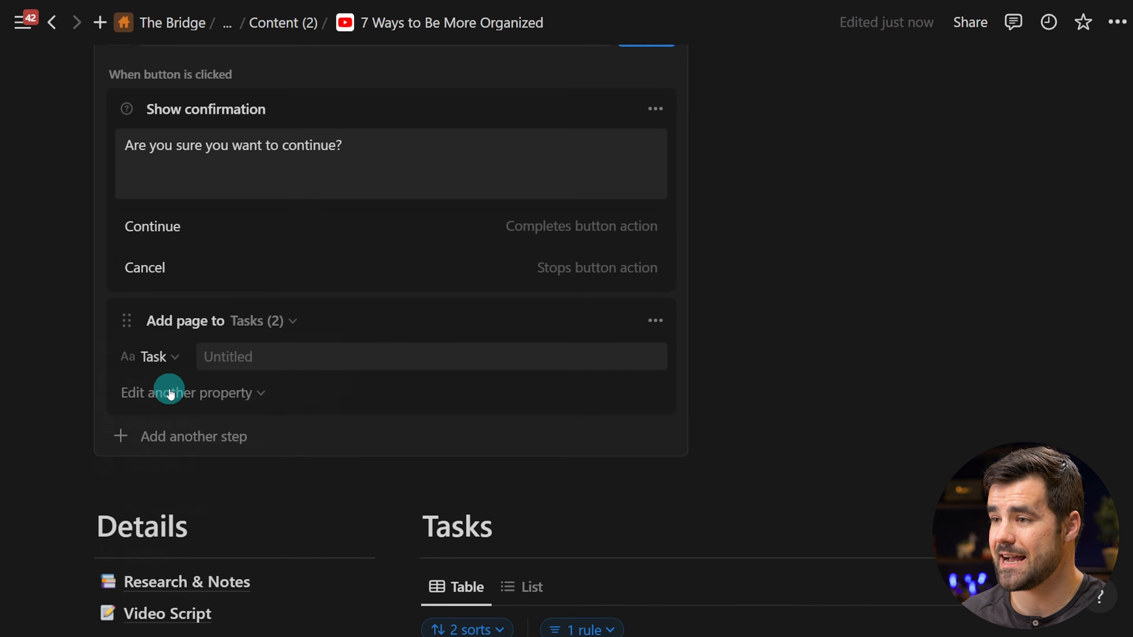
# Name the task that the button creates "Script Video".
pyautogui.scroll(-4, 451, 339)
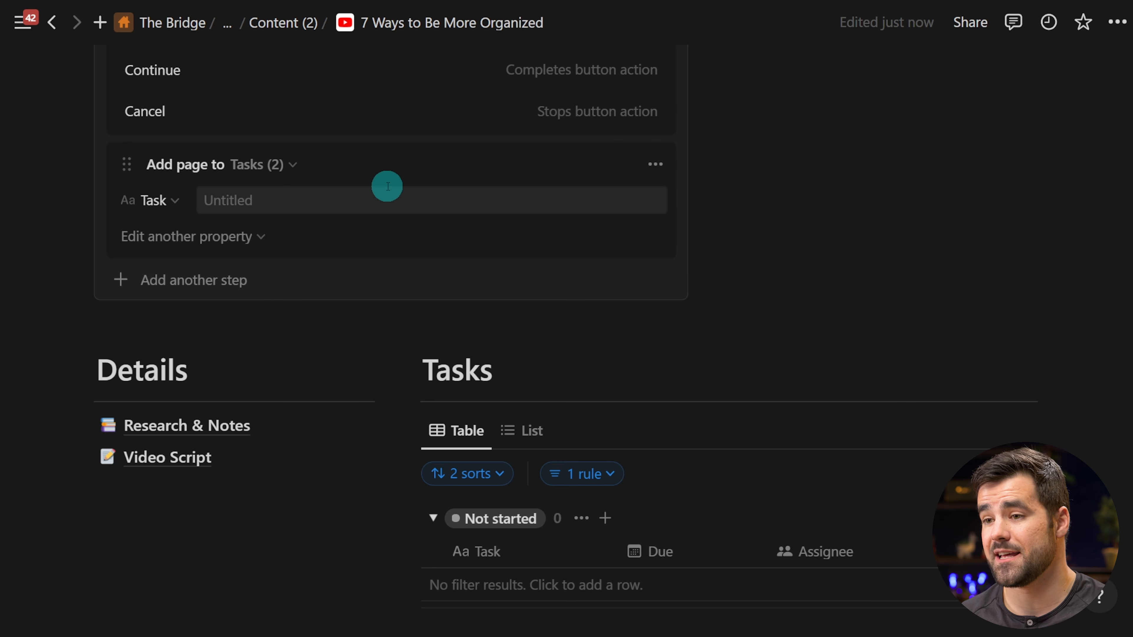
pyautogui.click(289, 201)
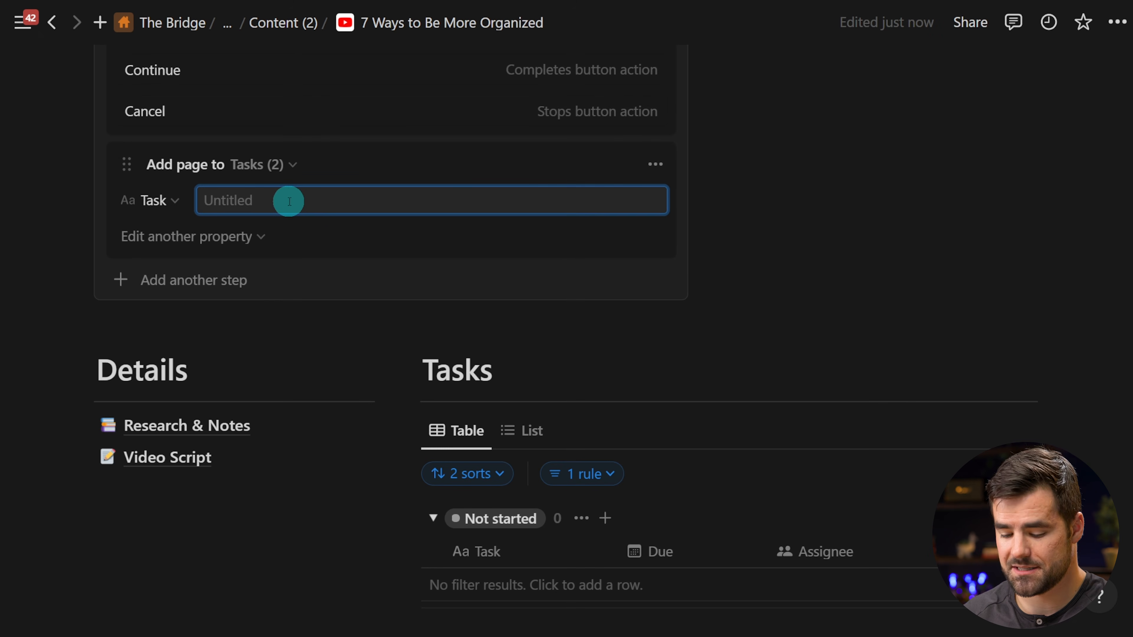
pyautogui.write('Film')
pyautogui.press('BackSpace')
pyautogui.press('BackSpace')
pyautogui.press('BackSpace')
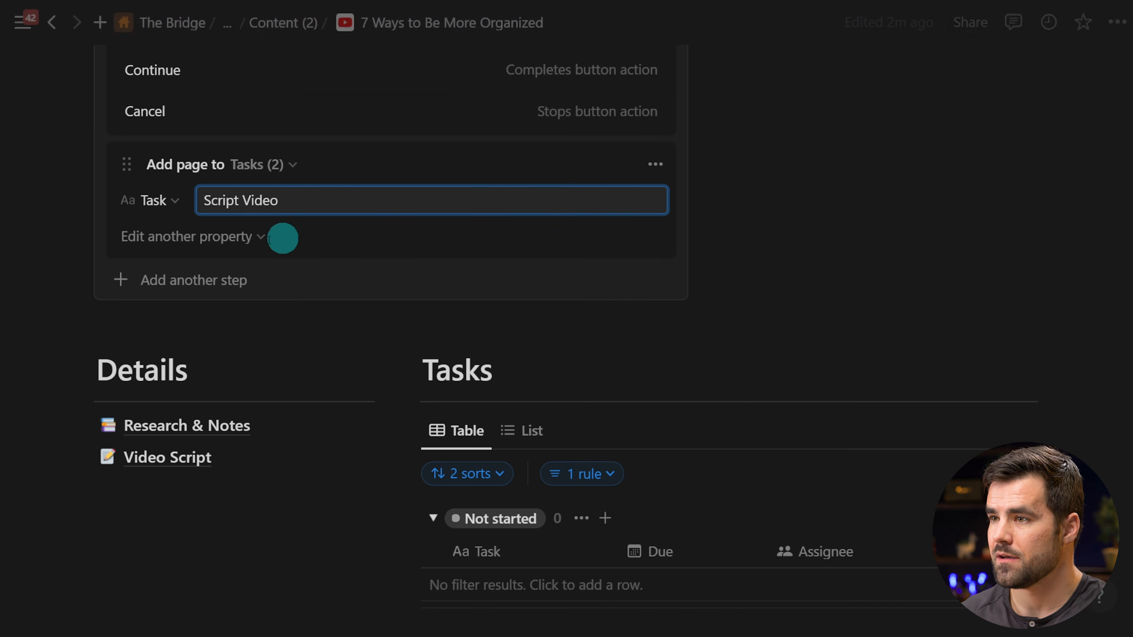
# Add the Assignee property to the Script Video task and set it to "Person who clicked button".
pyautogui.click(223, 236)
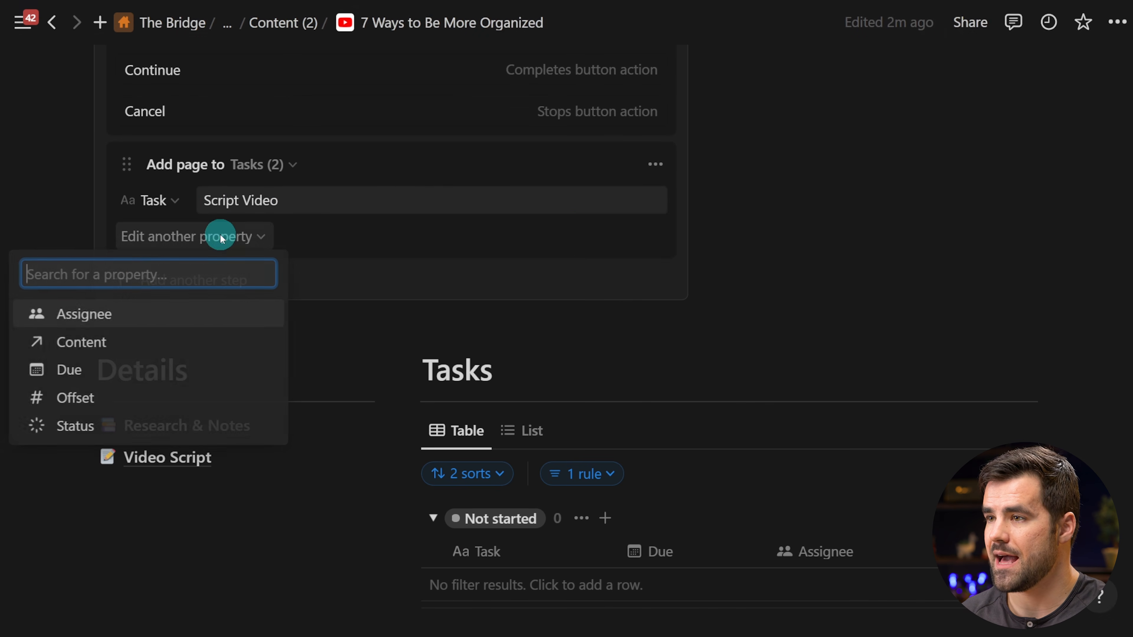
pyautogui.click(94, 317)
pyautogui.click(295, 227)
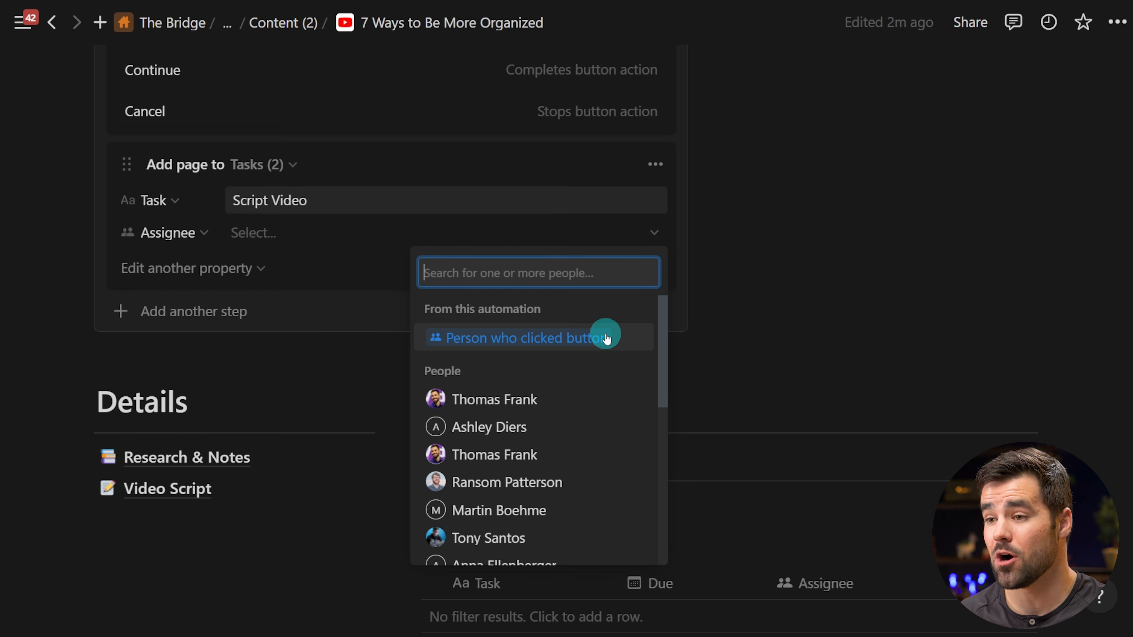
pyautogui.click(566, 339)
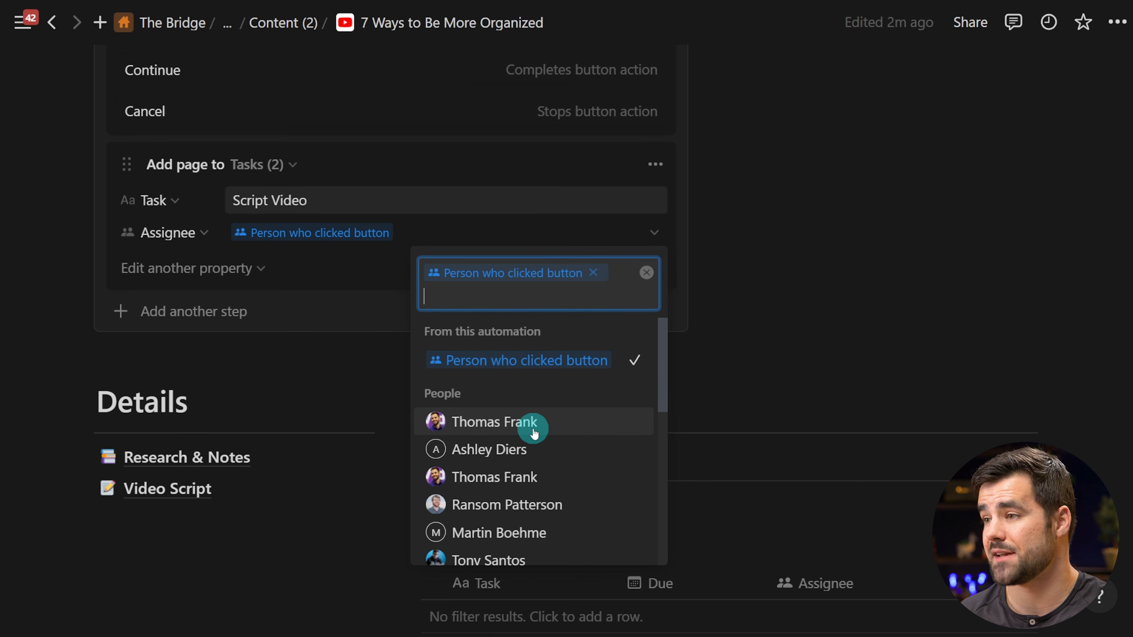
pyautogui.click(445, 231)
# Add the Status property to the Script Video task and set it to "Not started".
pyautogui.click(187, 271)
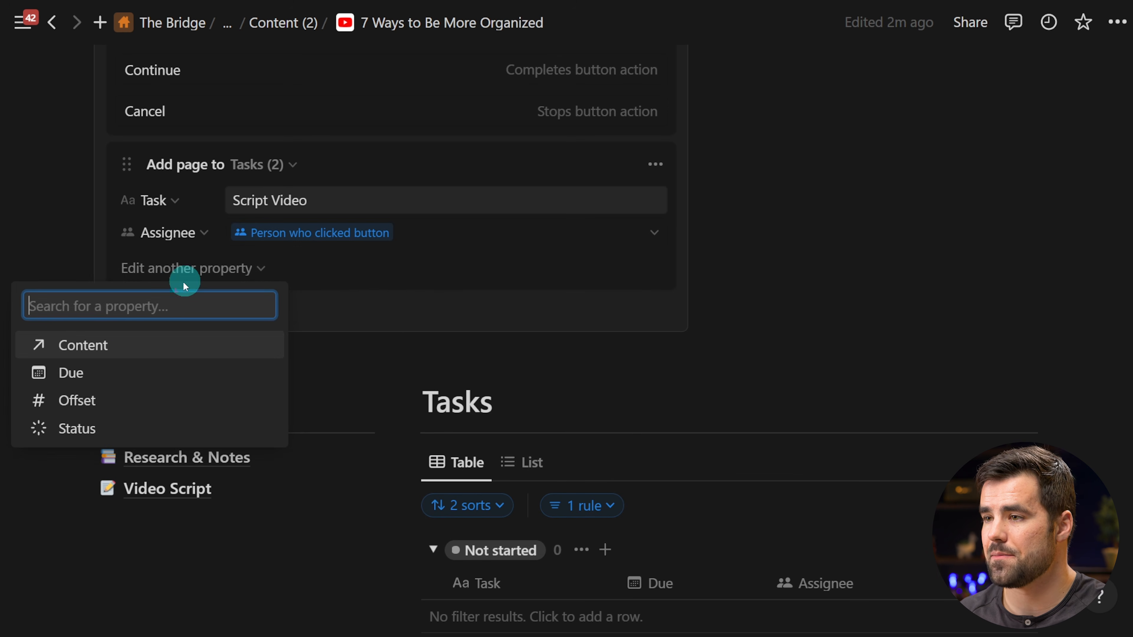
pyautogui.click(76, 428)
pyautogui.click(270, 265)
pyautogui.click(432, 369)
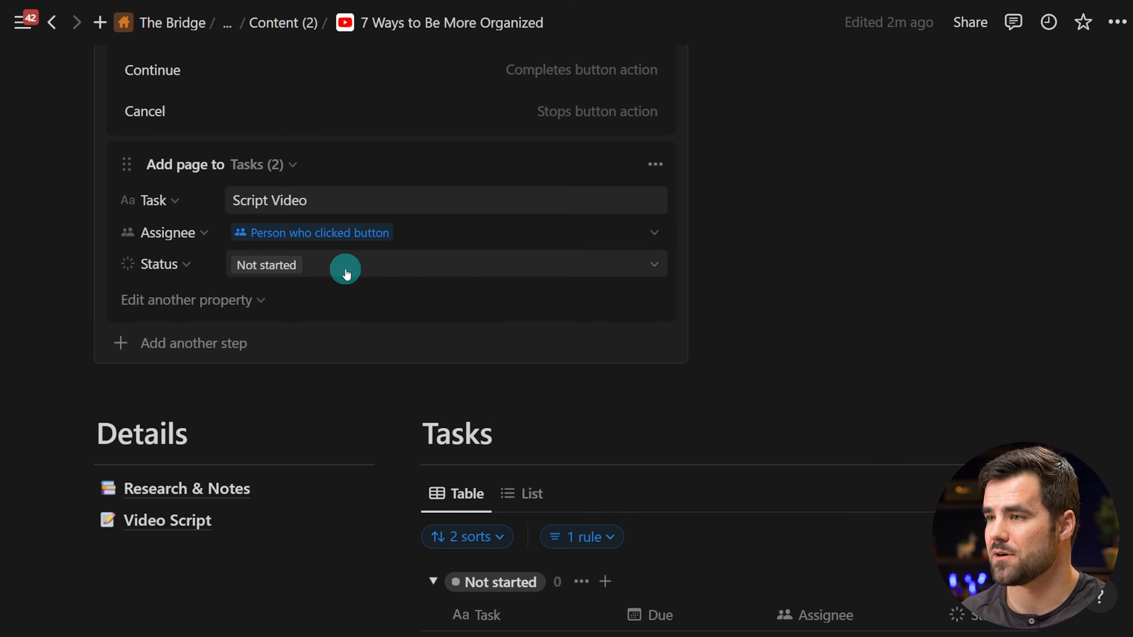
# Add the Content relation to the Script Video task and point it to "This page".
pyautogui.click(195, 300)
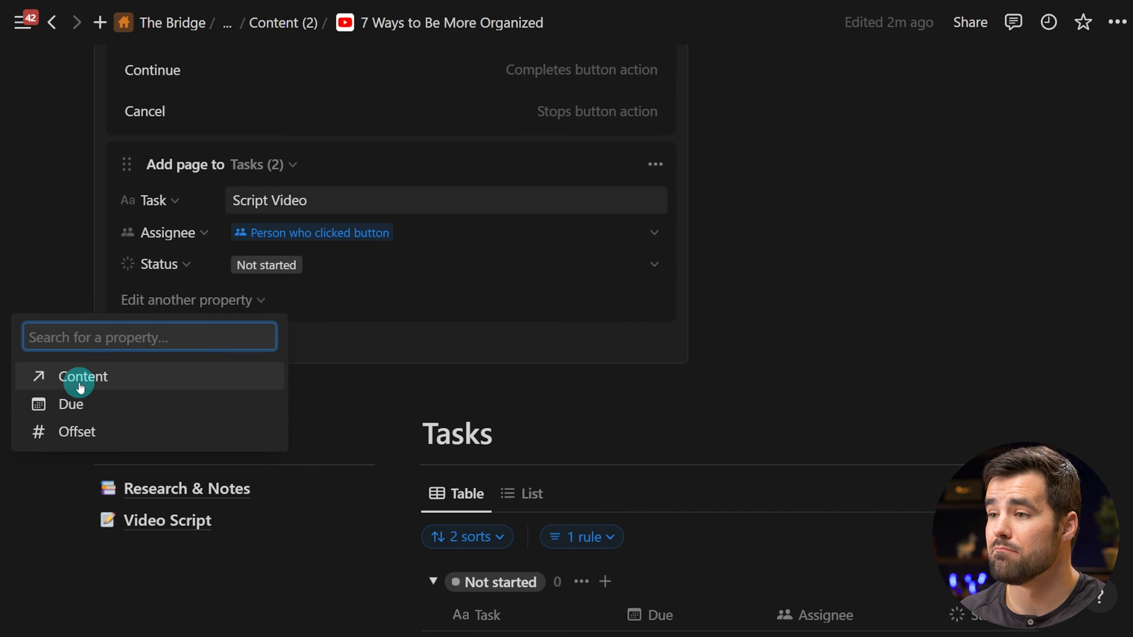
pyautogui.click(127, 385)
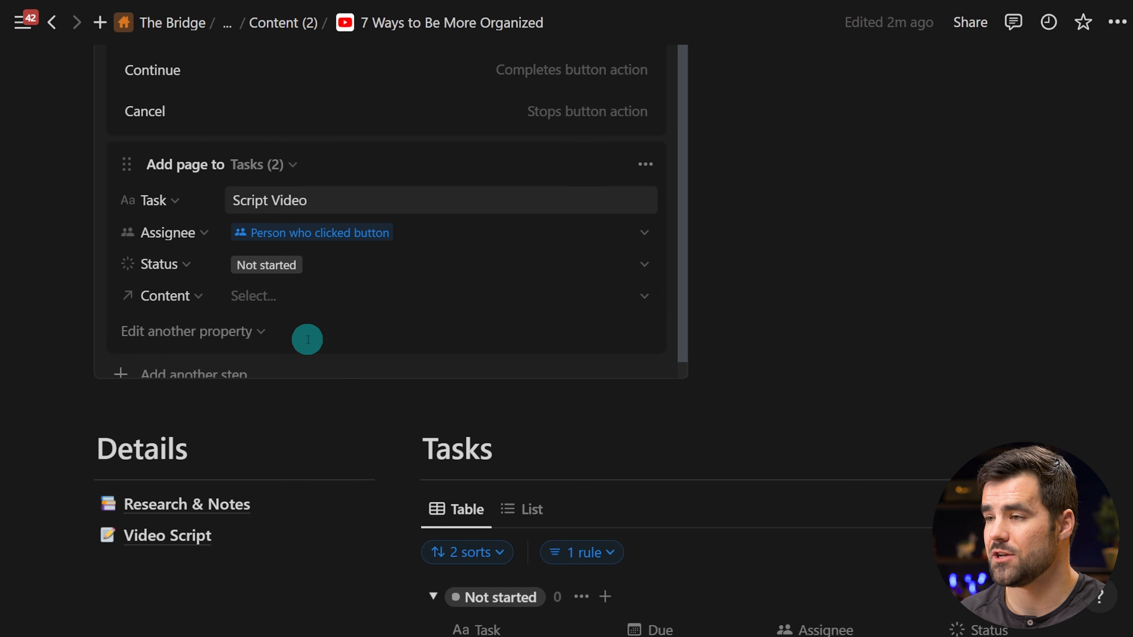
pyautogui.click(286, 297)
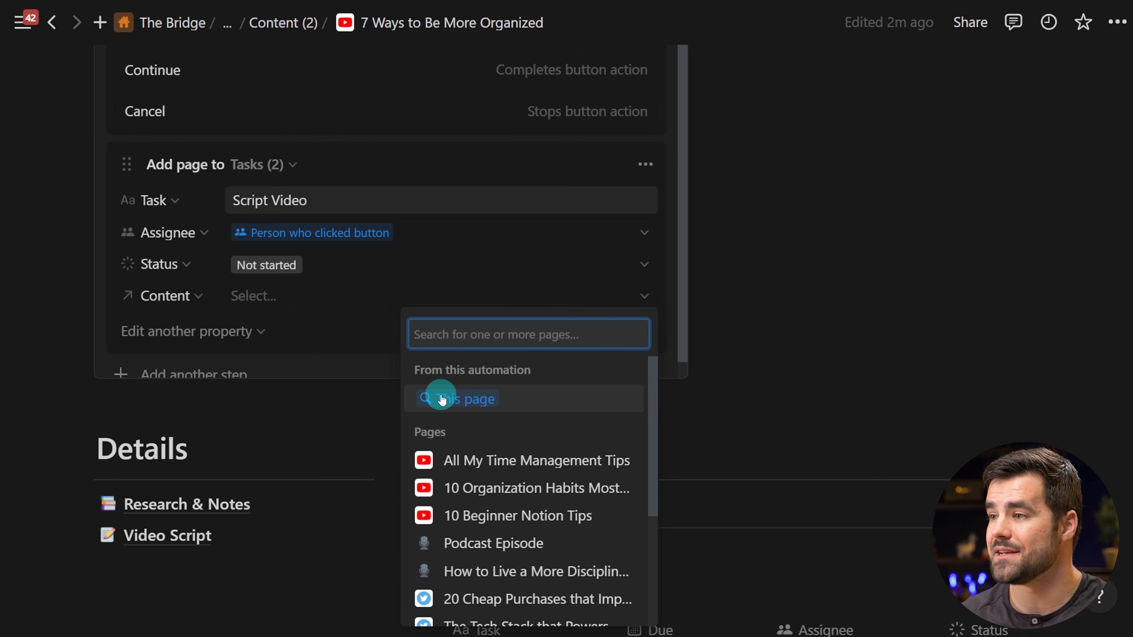
pyautogui.click(510, 401)
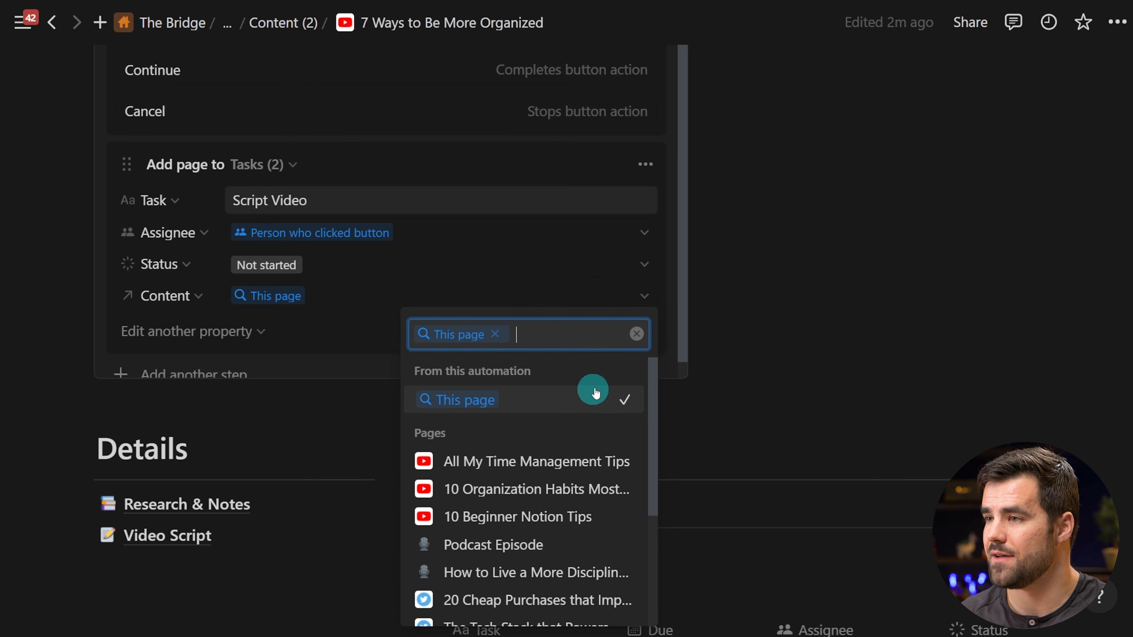
pyautogui.click(361, 329)
pyautogui.click(232, 331)
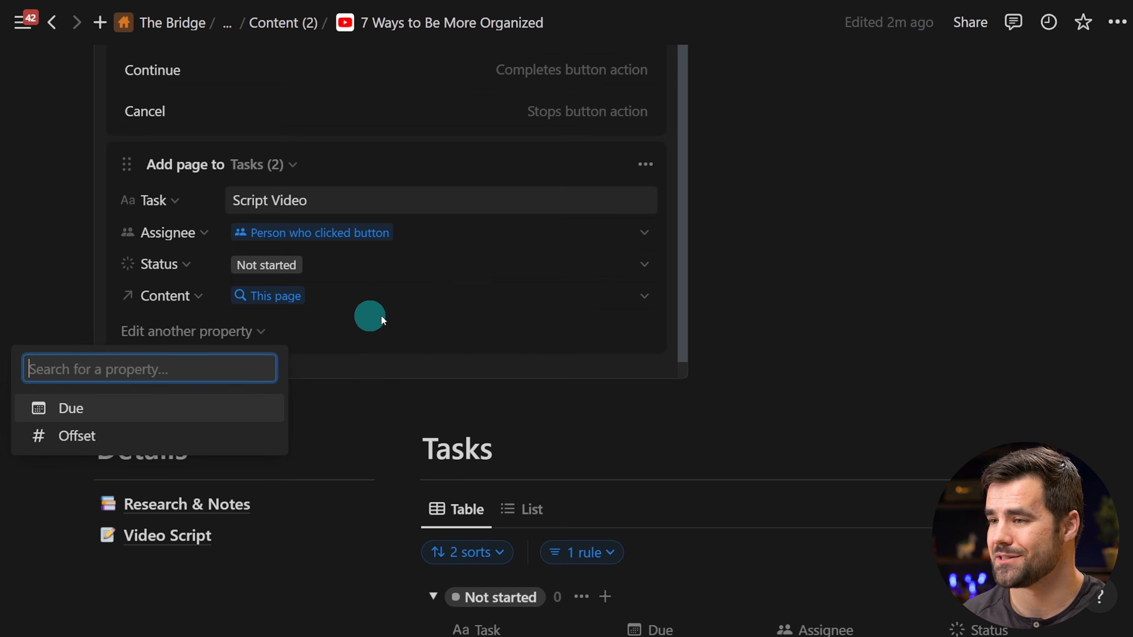
pyautogui.click(381, 315)
pyautogui.scroll(-3, 347, 245)
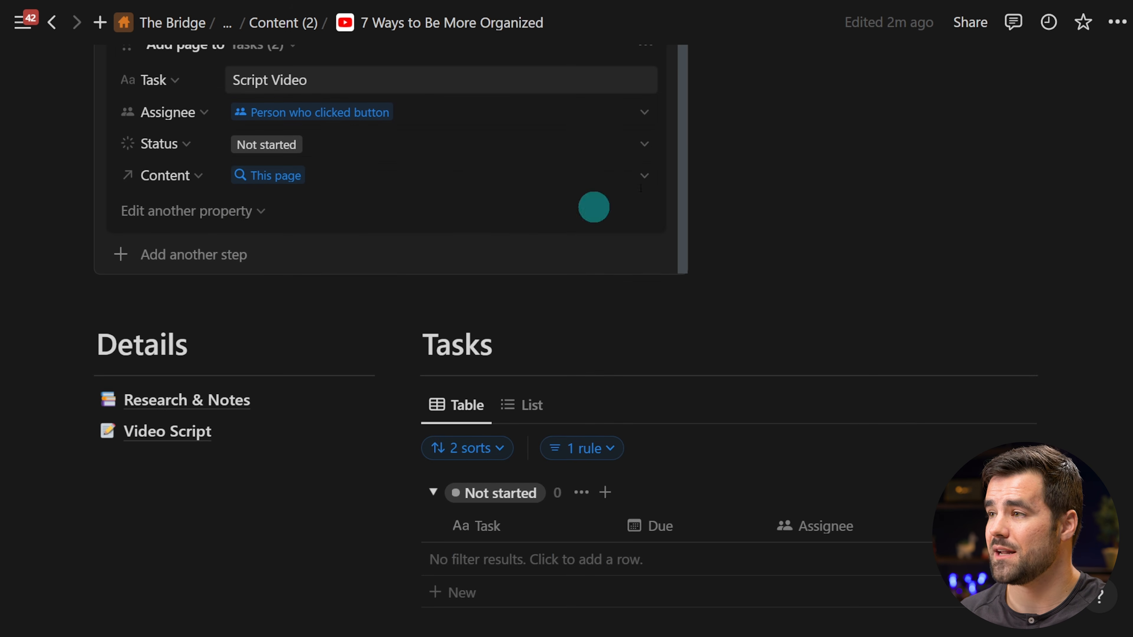
# Duplicate the Script Video action below itself and rename the copy's task "Film Video".
pyautogui.scroll(5, 776, 162)
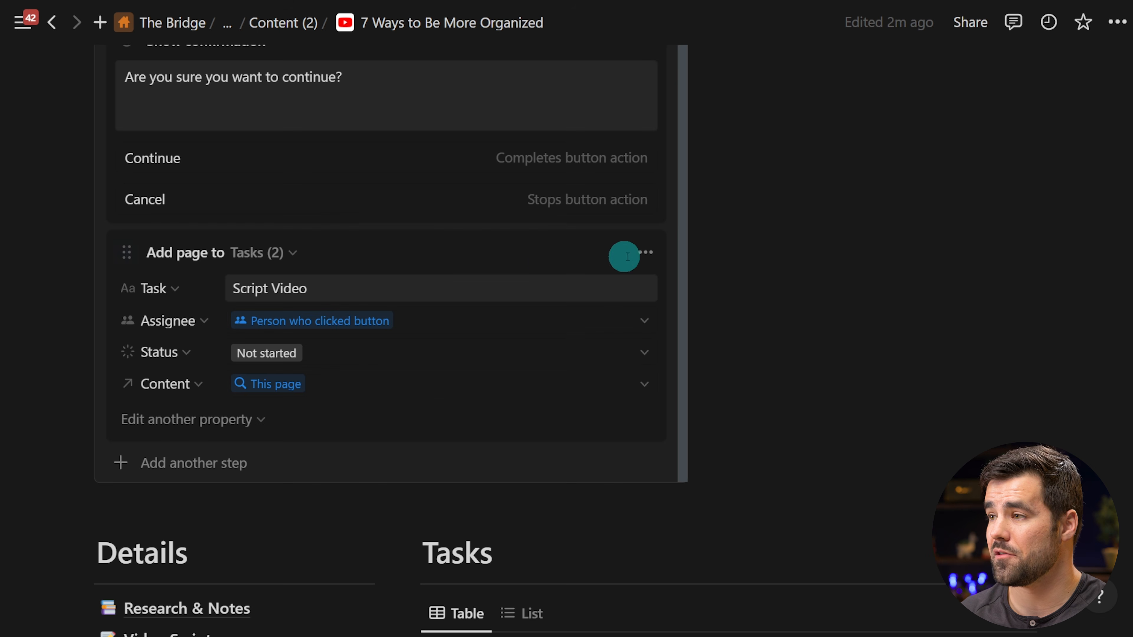
pyautogui.click(646, 254)
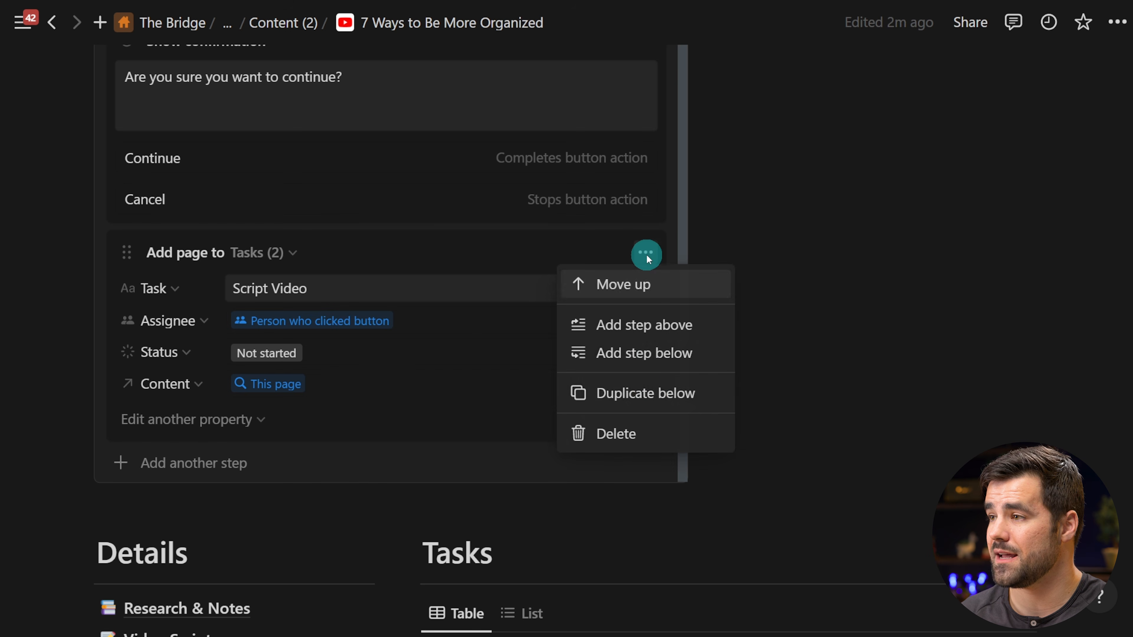
pyautogui.click(645, 393)
pyautogui.scroll(-4, 490, 359)
pyautogui.click(324, 298)
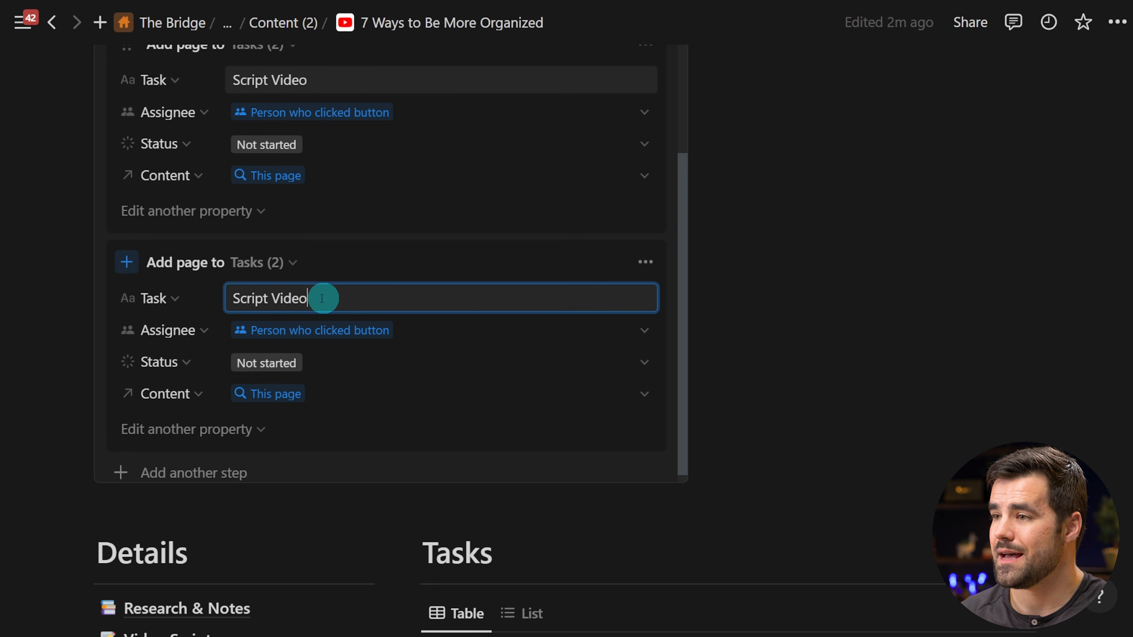
pyautogui.moveTo(324, 299); pyautogui.dragTo(202, 299)
pyautogui.press('BackSpace')
pyautogui.write('fi')
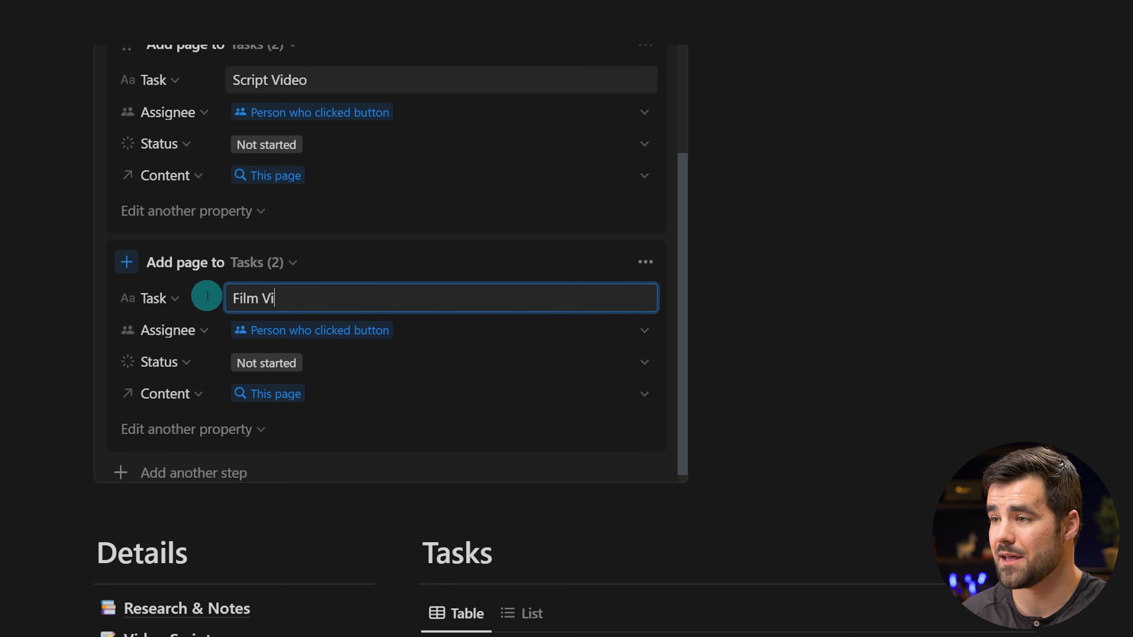
# Replace "Person who clicked button" as the Film Video task's assignee with the first person listed.
pyautogui.click(420, 331)
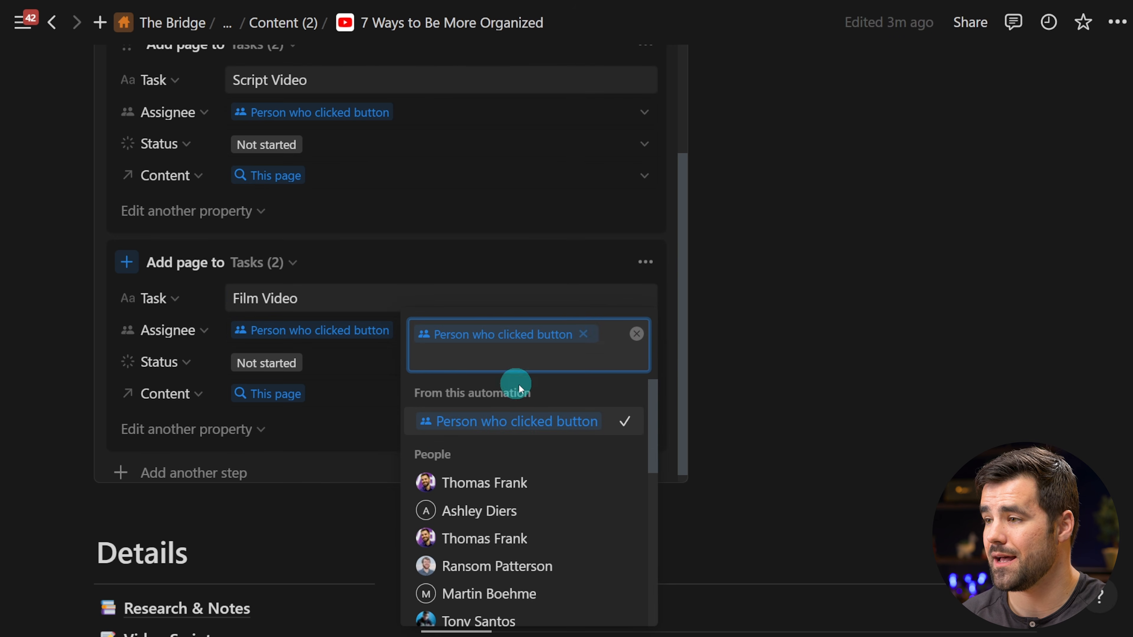
pyautogui.click(582, 334)
pyautogui.click(498, 460)
pyautogui.click(471, 278)
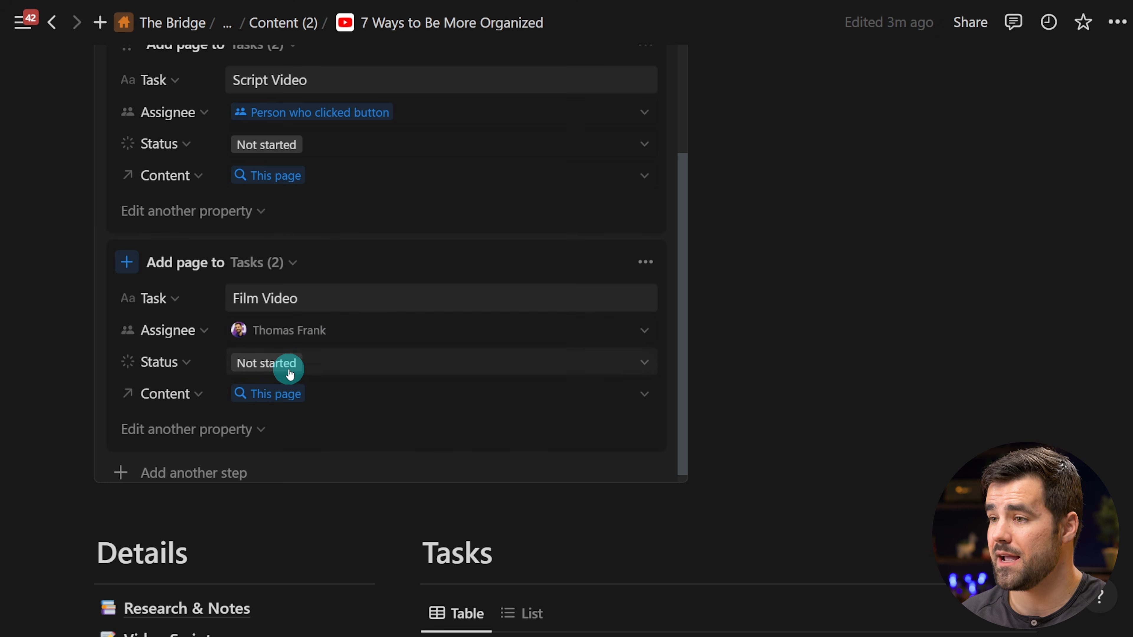
# Duplicate the Film Video action below itself and rename the copy's task "Edit Video".
pyautogui.click(644, 262)
pyautogui.click(639, 398)
pyautogui.scroll(-5, 533, 332)
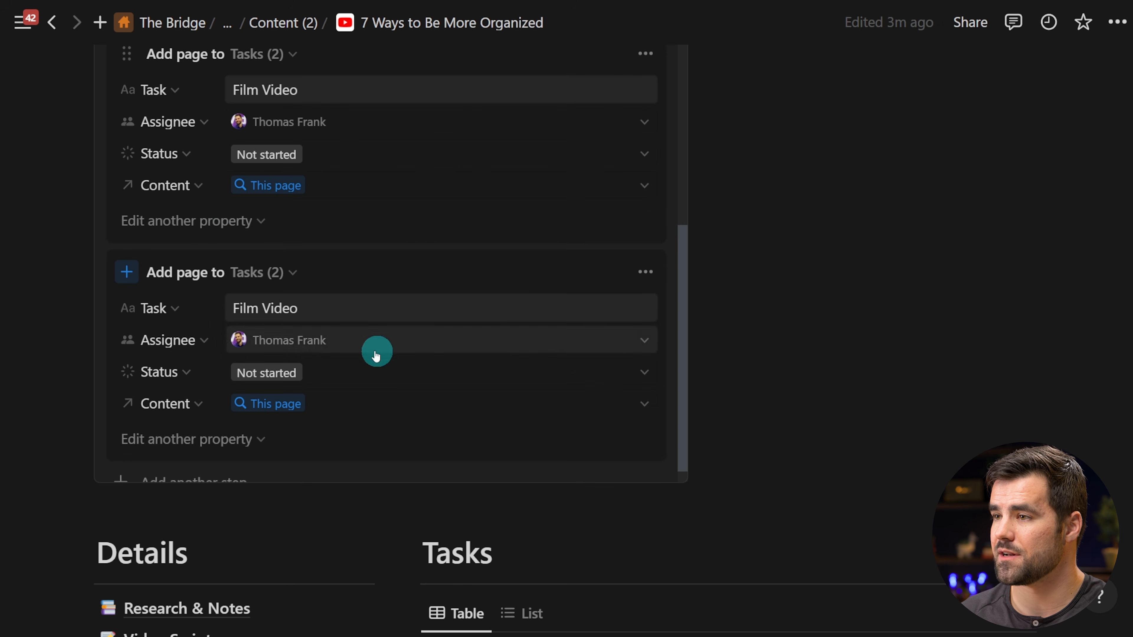
pyautogui.click(324, 306)
pyautogui.moveTo(324, 307); pyautogui.dragTo(256, 308)
pyautogui.press('BackSpace')
pyautogui.press('BackSpace')
pyautogui.press('BackSpace')
pyautogui.press('BackSpace')
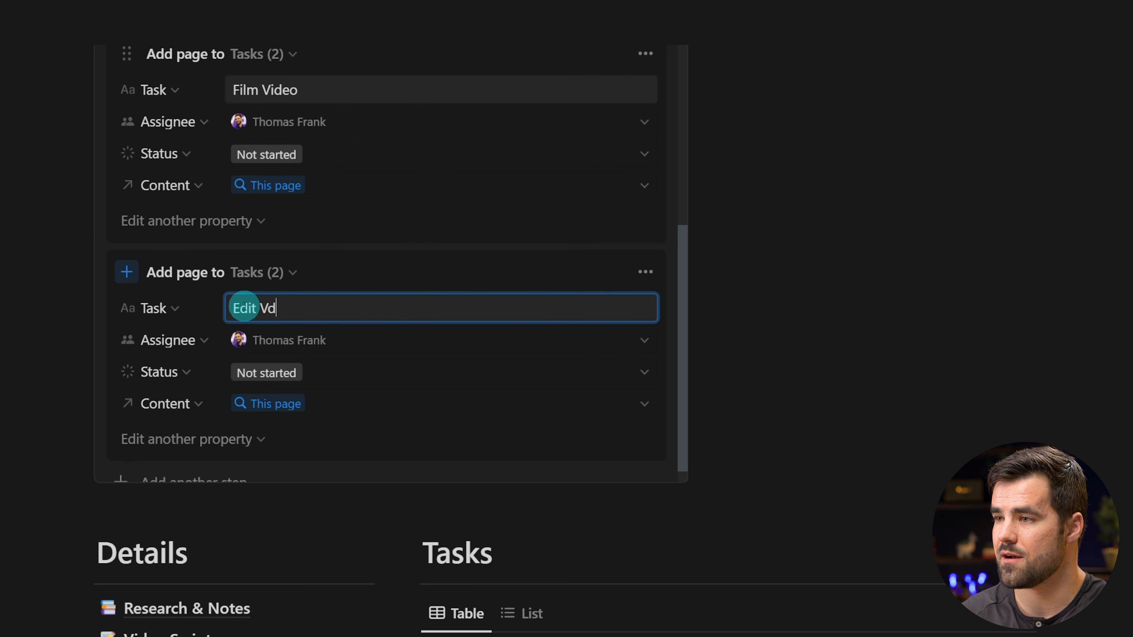
# Replace the Edit Video task's assignee with the sixth team member in the people list.
pyautogui.click(296, 339)
pyautogui.click(521, 334)
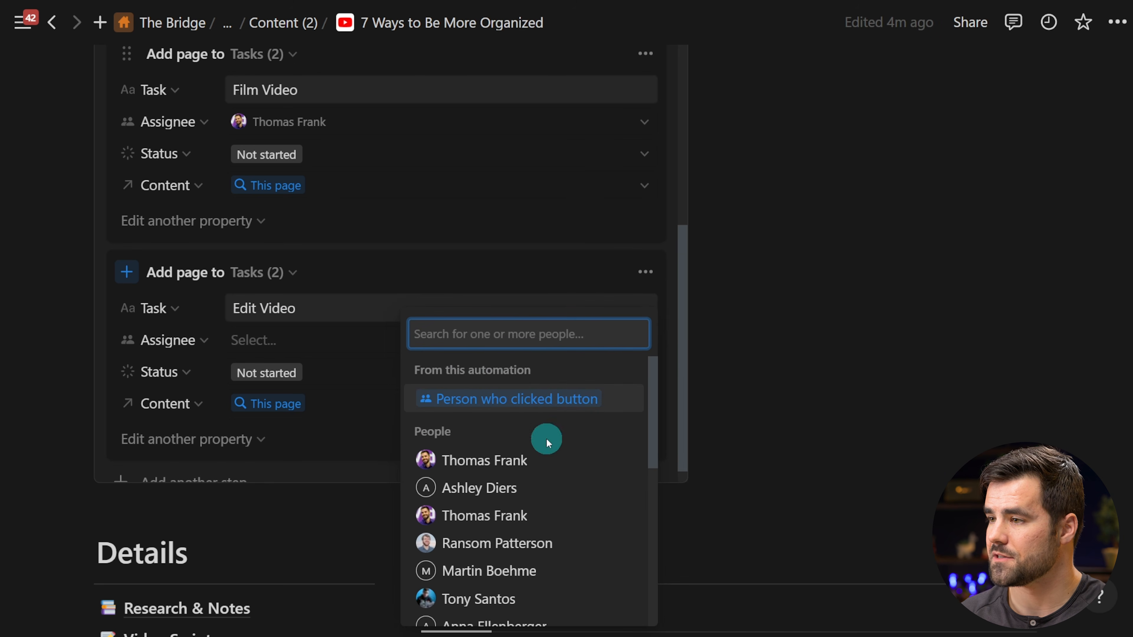
pyautogui.scroll(-1, 539, 442)
pyautogui.click(487, 550)
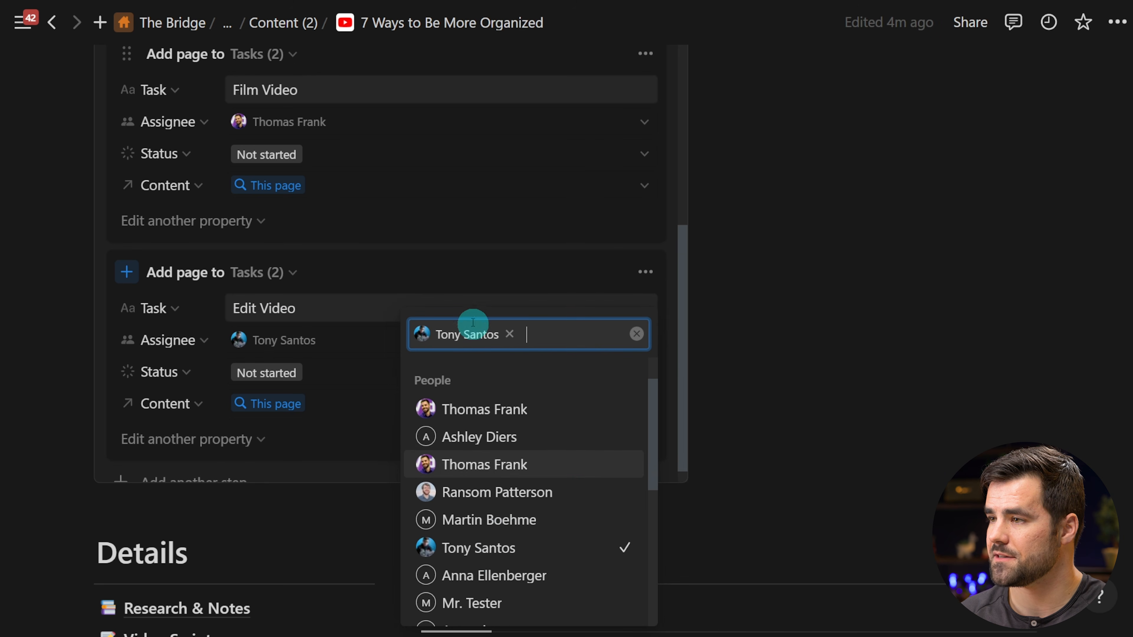
pyautogui.click(476, 281)
pyautogui.scroll(-1, 428, 321)
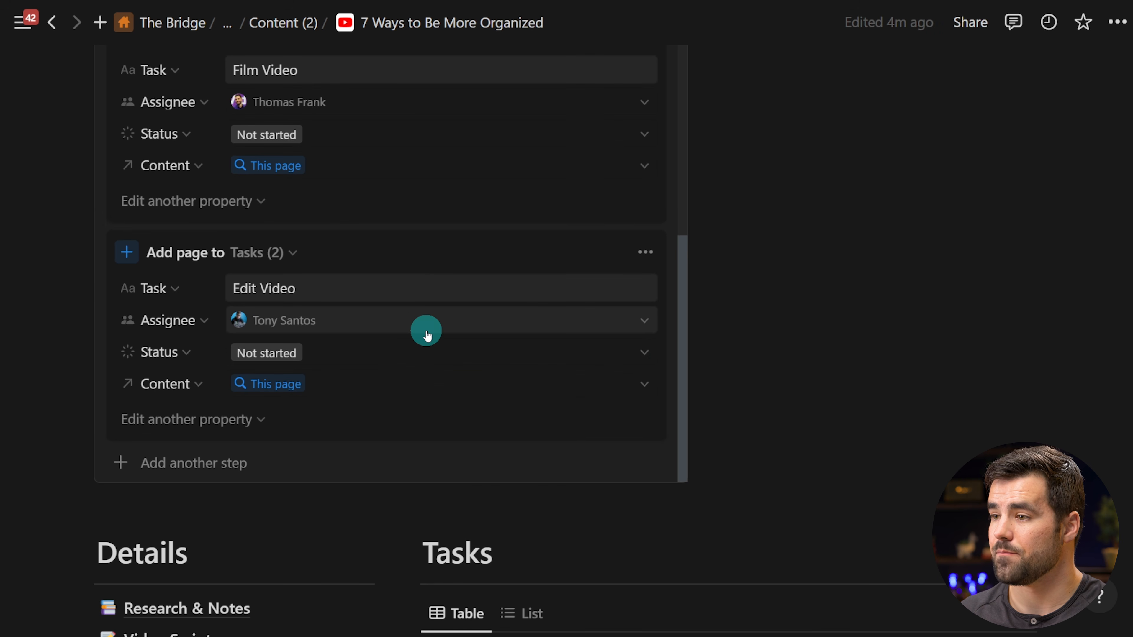
pyautogui.scroll(-1, 339, 411)
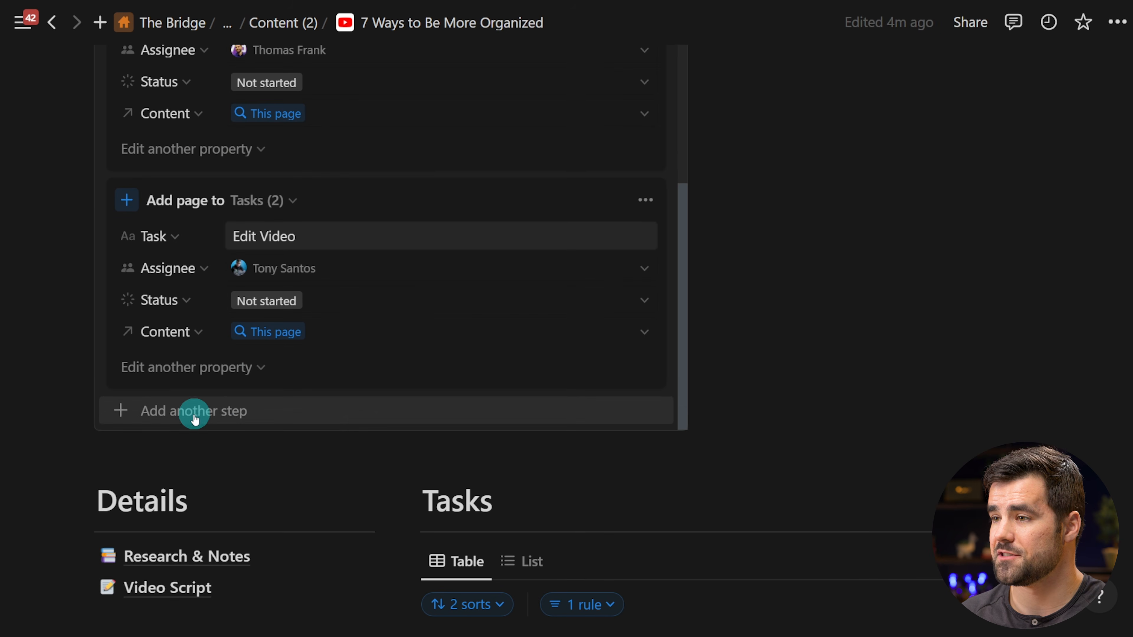
pyautogui.click(235, 413)
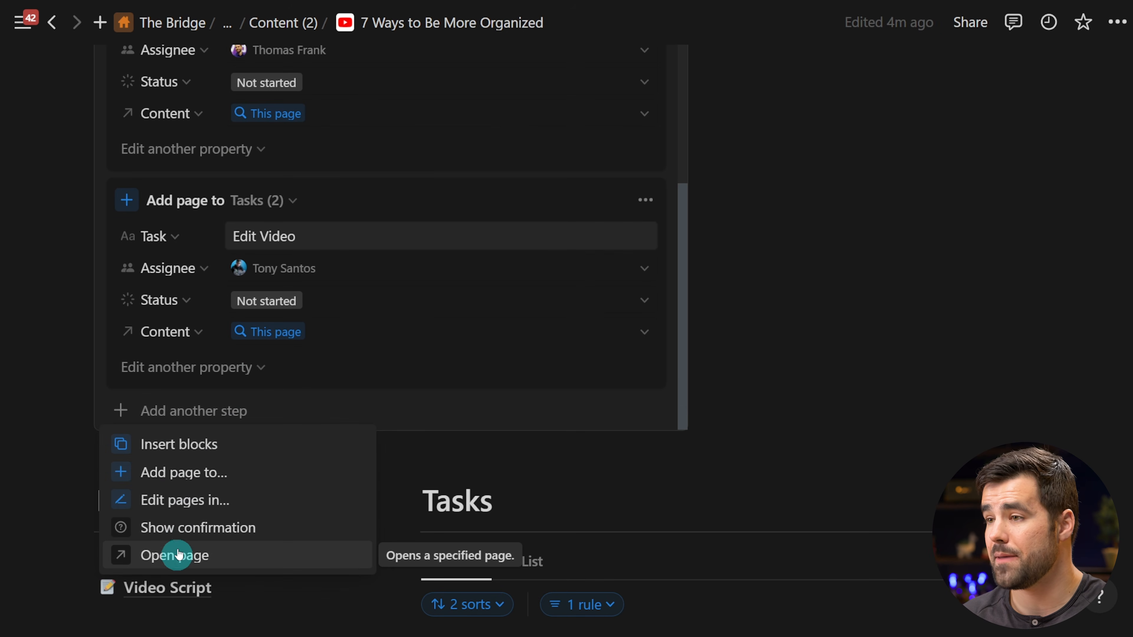
pyautogui.click(296, 383)
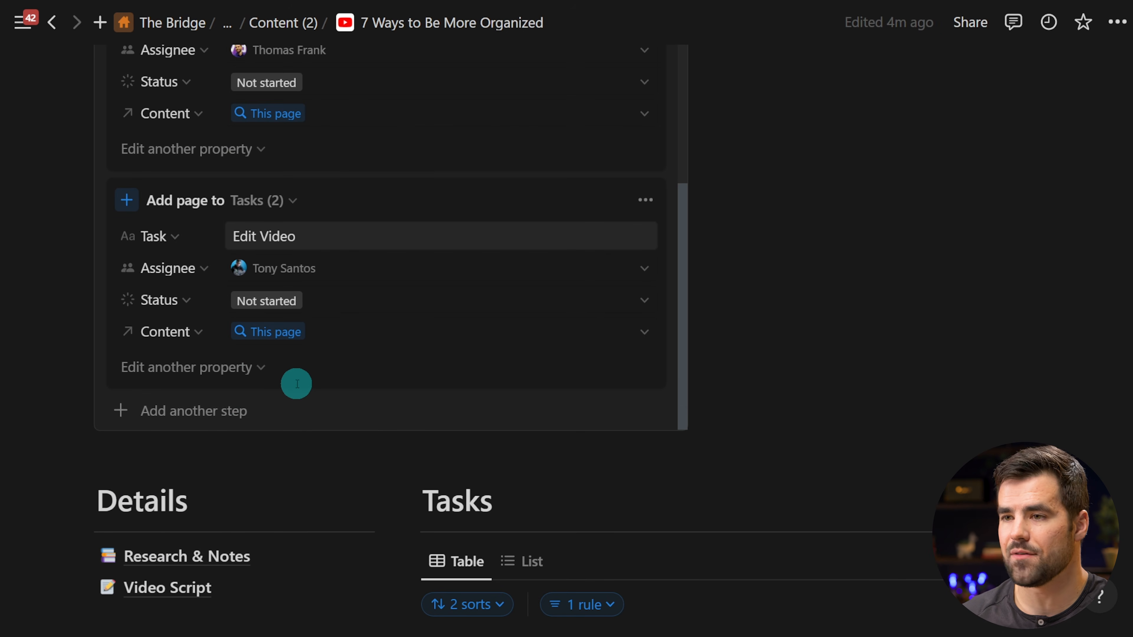
pyautogui.scroll(10, 297, 384)
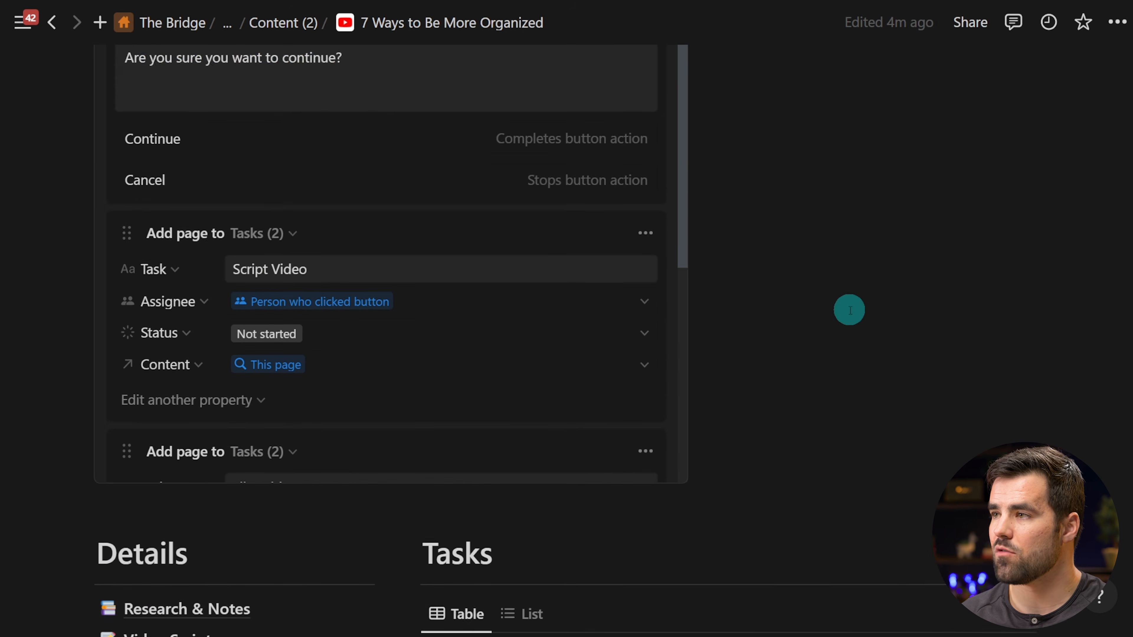
# Save the configuration of the Create Default Video Tasks button.
pyautogui.scroll(2, 486, 401)
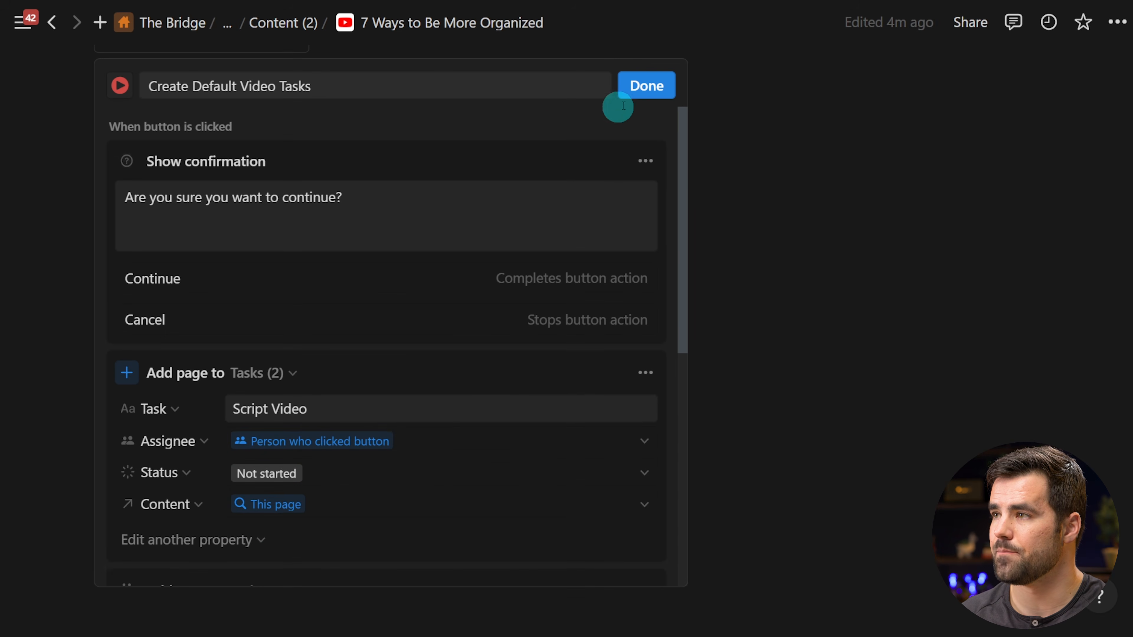
pyautogui.click(651, 85)
pyautogui.scroll(5, 779, 230)
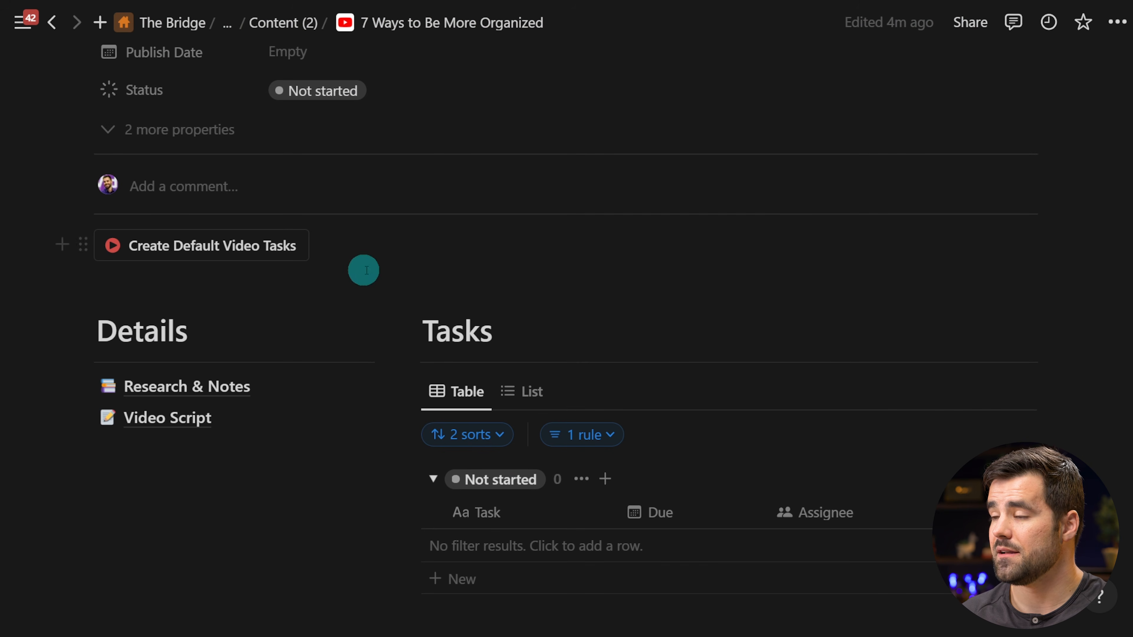
# Run the Create Default Video Tasks button, accept its confirmation and review the new entries in the Tasks table.
pyautogui.click(180, 250)
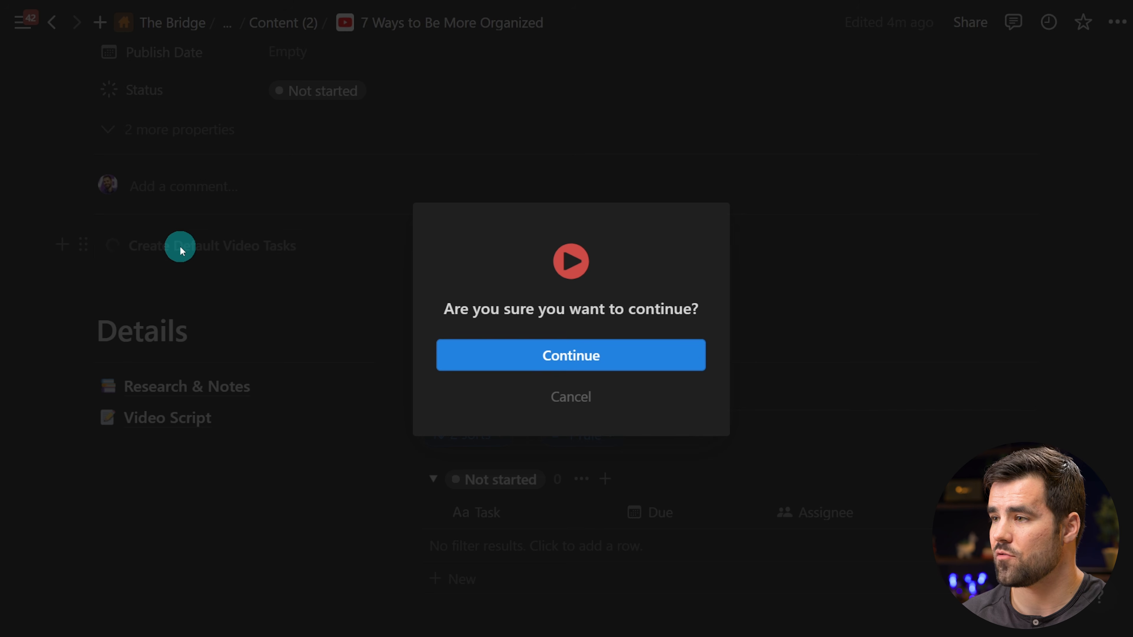
pyautogui.click(633, 359)
pyautogui.scroll(-5, 634, 365)
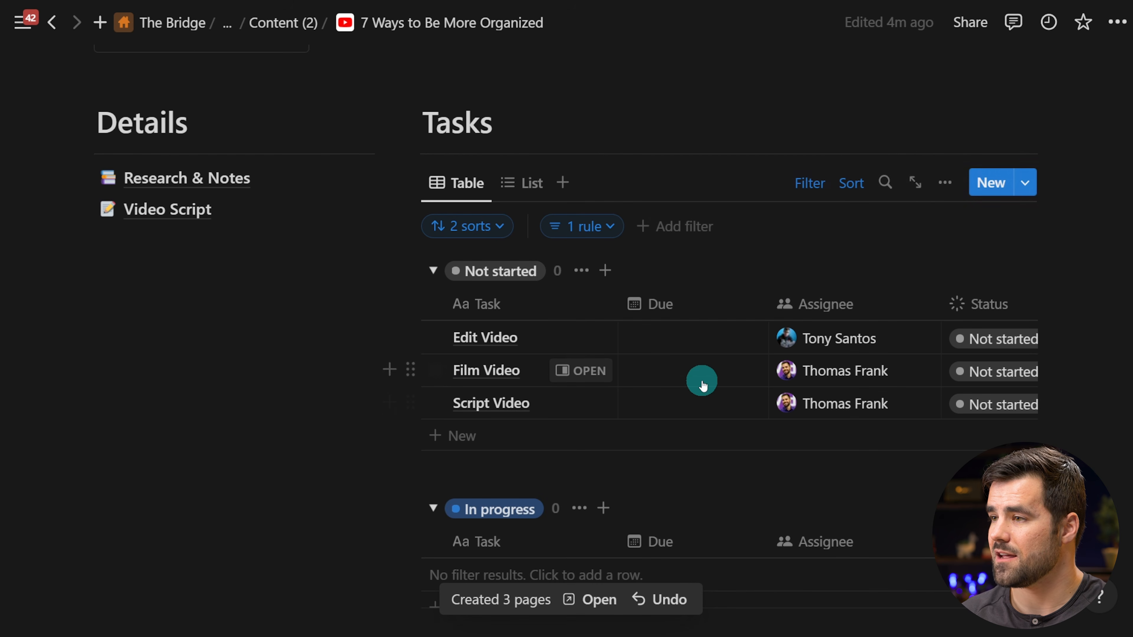
pyautogui.moveTo(575, 377)
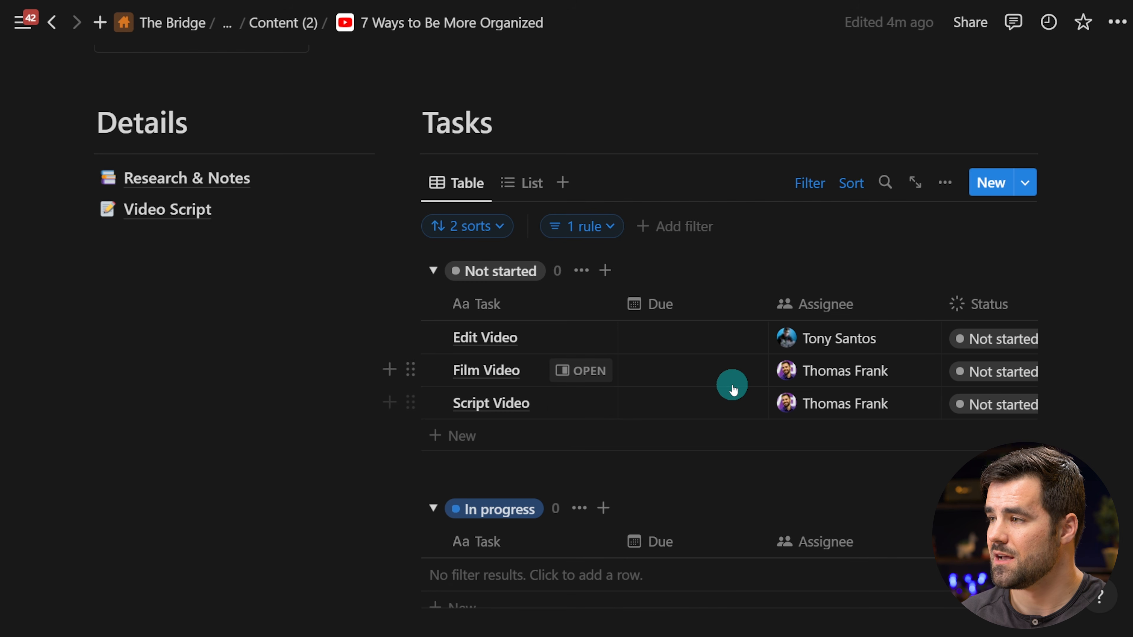
pyautogui.hscroll(5, 733, 389)
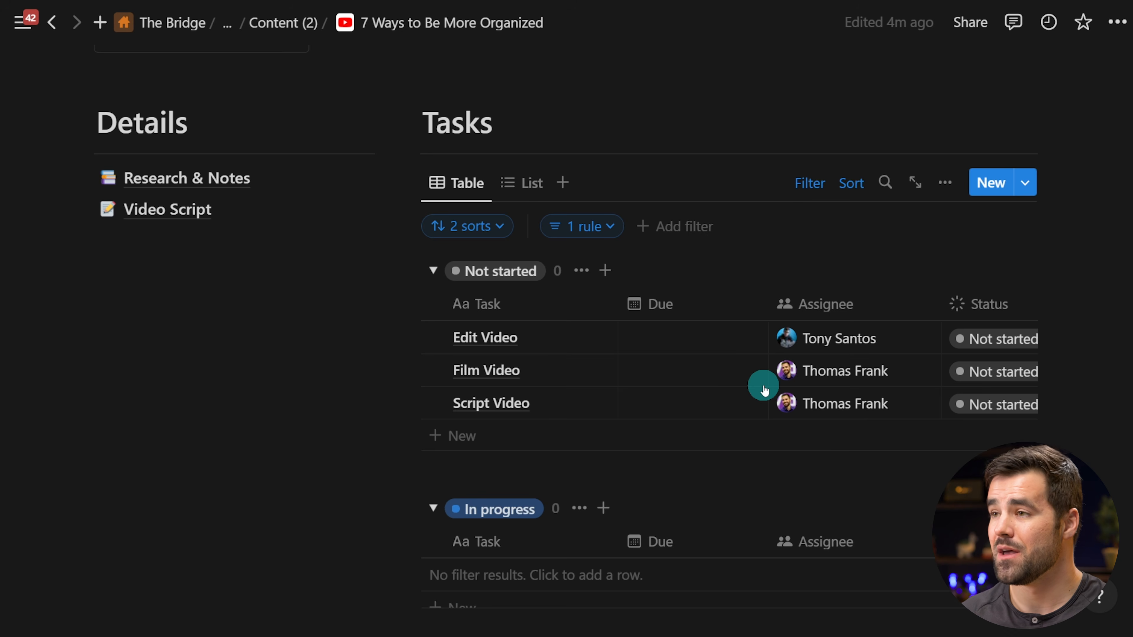
# Use quick search to open the Dashboard page of Ultimate Brain for Notion (video demo).
pyautogui.scroll(4, 754, 386)
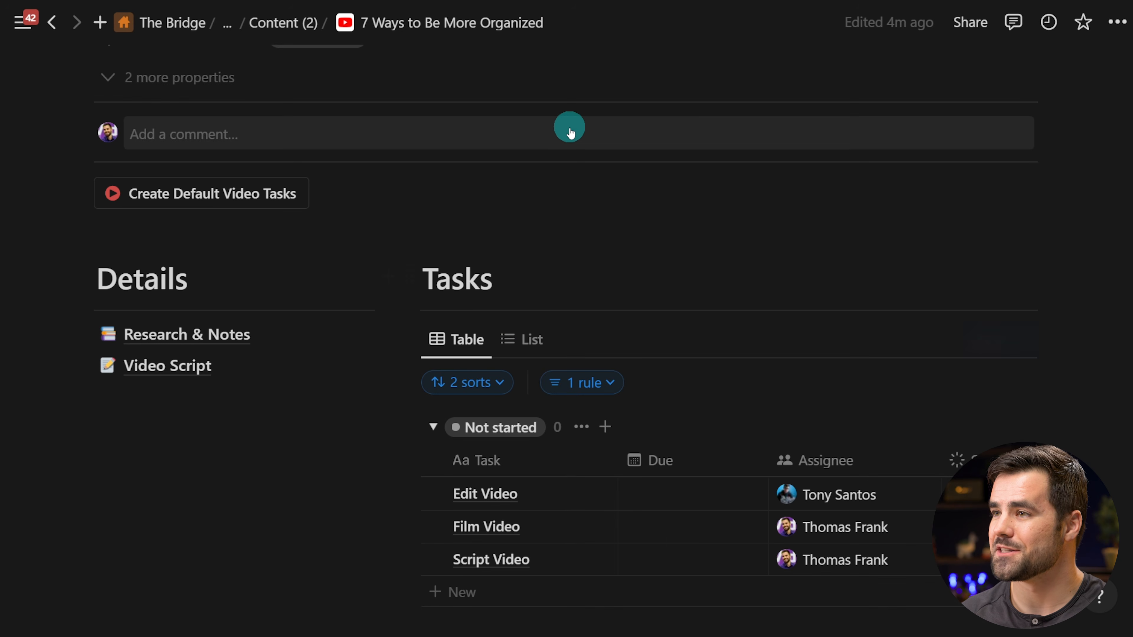
pyautogui.hotkey('ctrl', 'p')
pyautogui.press('Down')
pyautogui.press('Down')
pyautogui.press('Down')
pyautogui.press('Down')
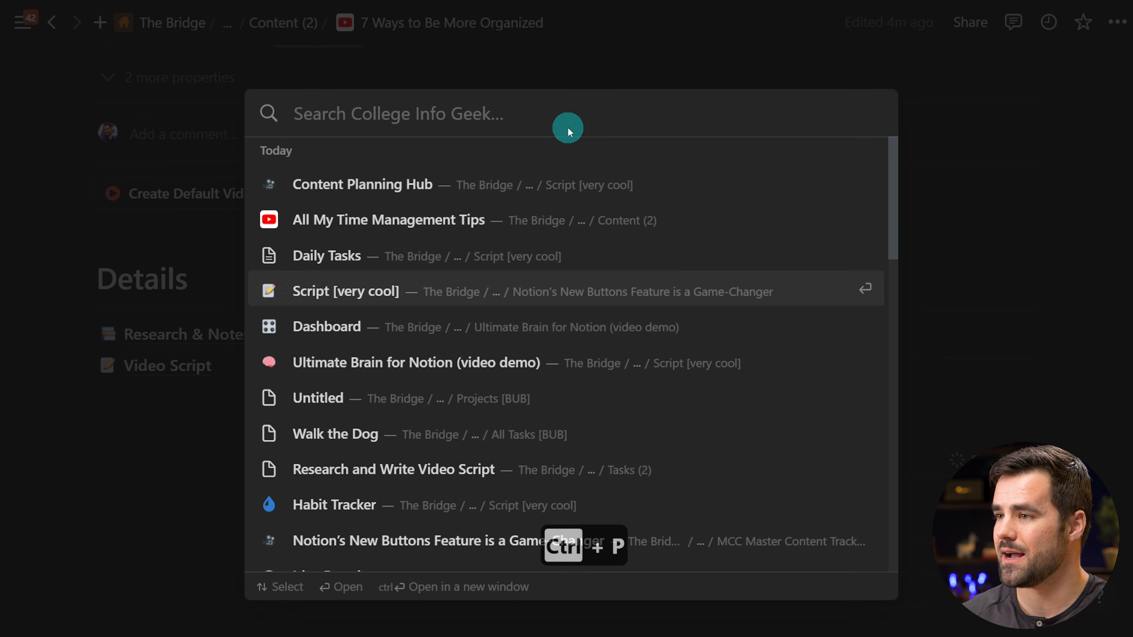
pyautogui.press('Return')
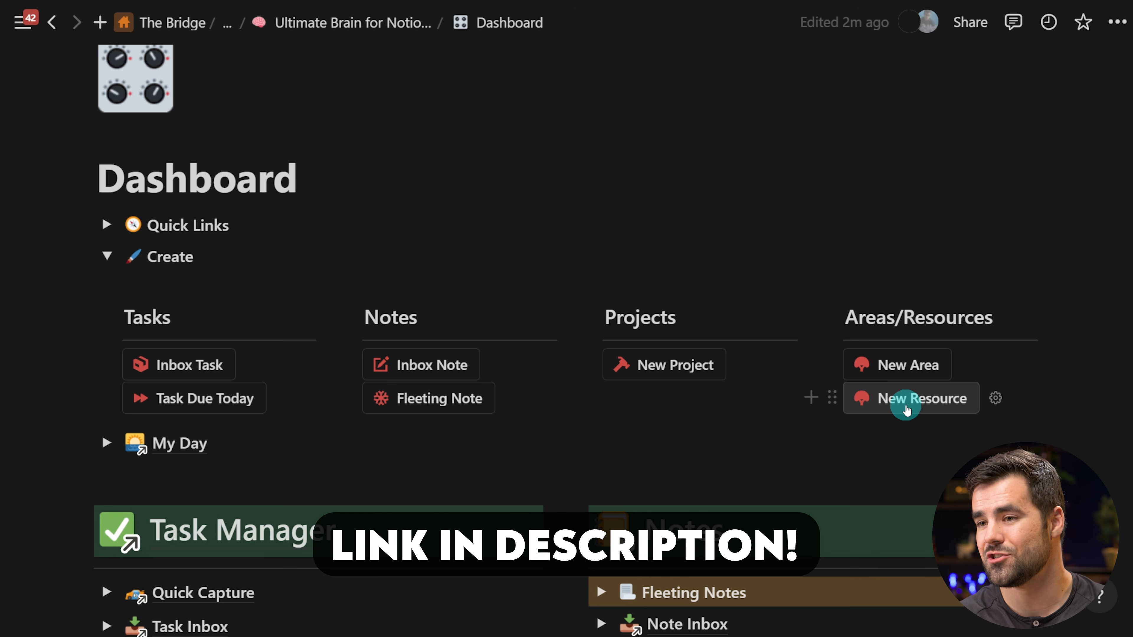
# Collapse the Create toggle on the Dashboard and insert an empty toggle directly above it.
pyautogui.click(108, 259)
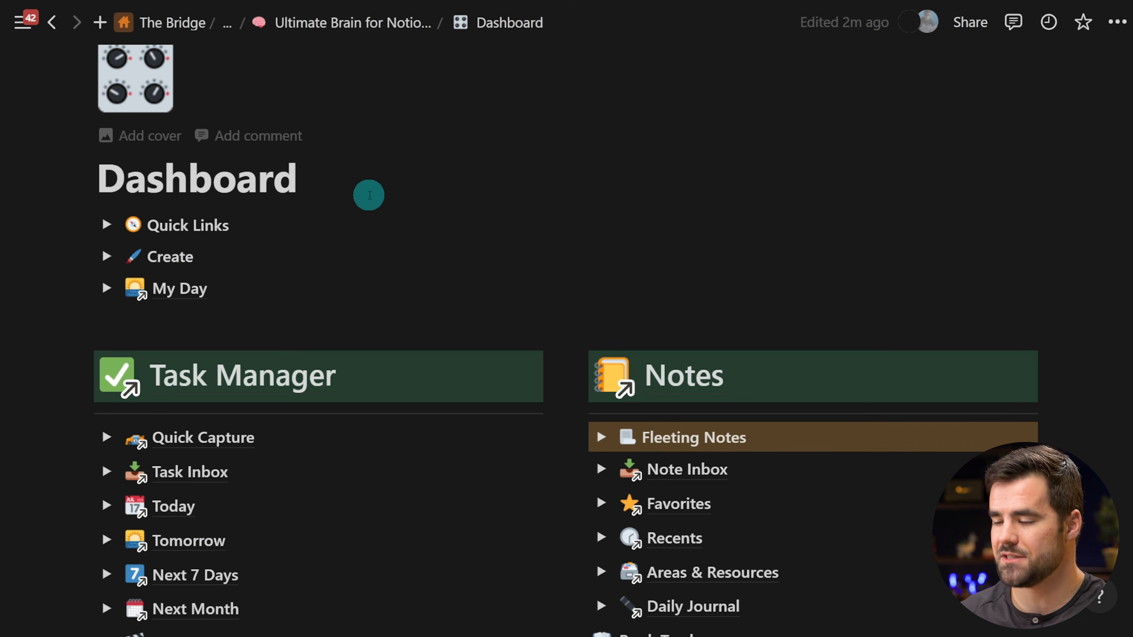
pyautogui.press('Return')
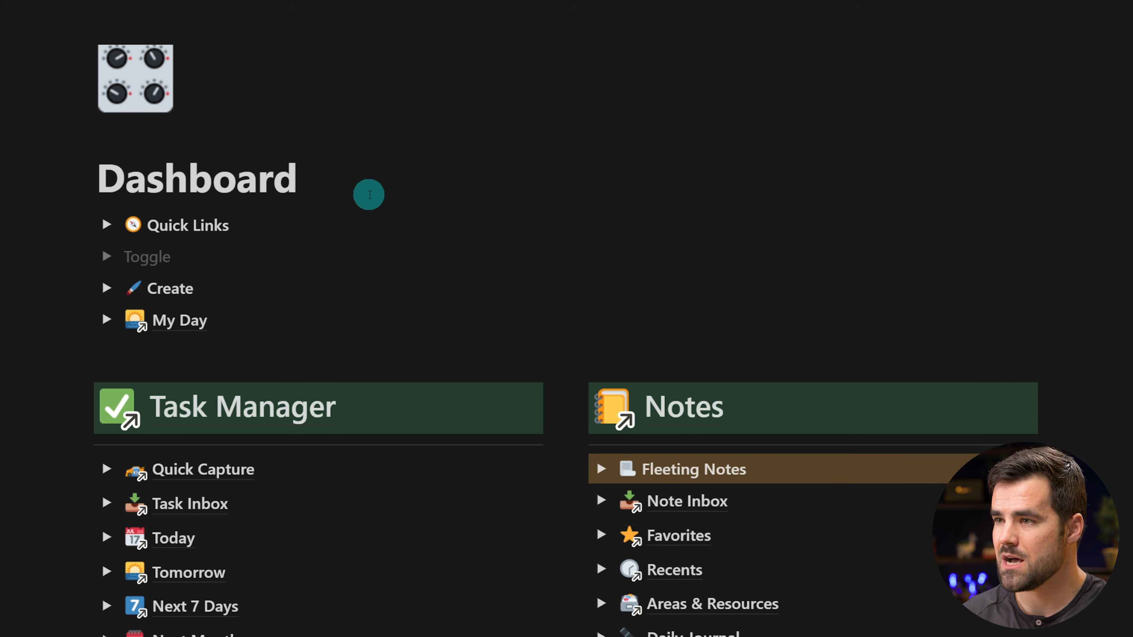
pyautogui.press('super+semicolon')
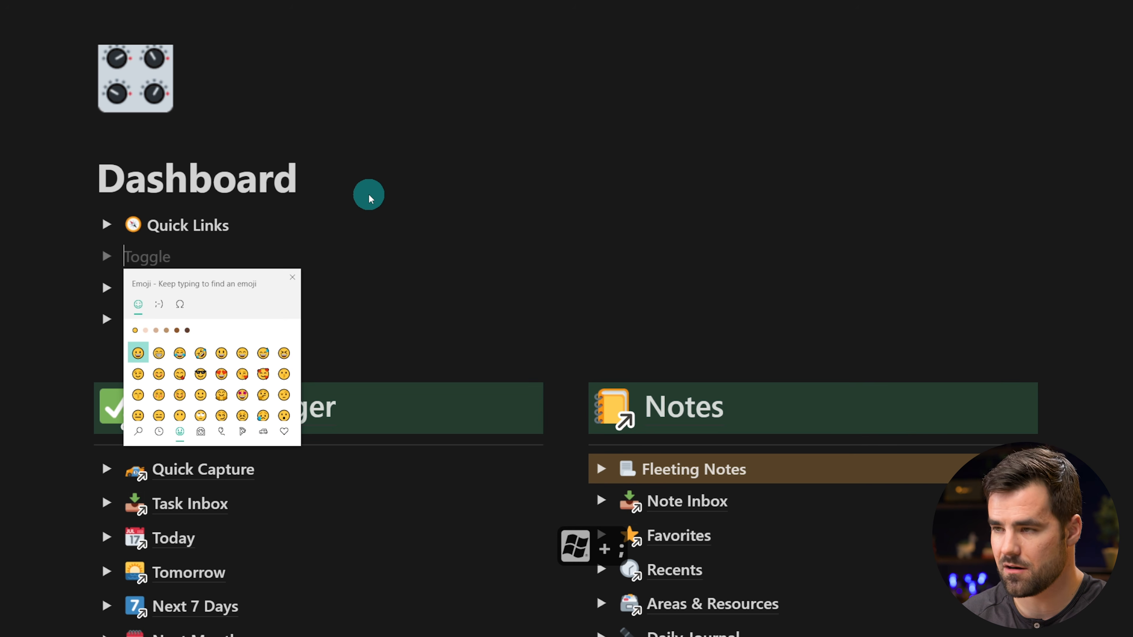
pyautogui.write('bush')
pyautogui.press('BackSpace')
pyautogui.press('BackSpace')
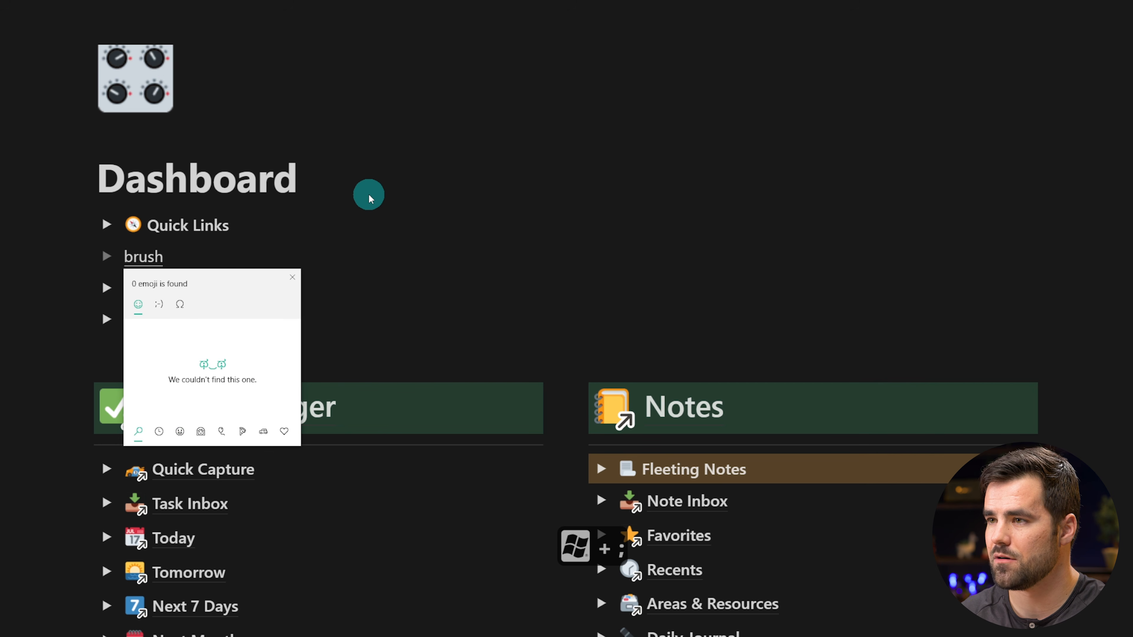
pyautogui.press('BackSpace')
pyautogui.press('BackSpace')
pyautogui.press('BackSpace')
pyautogui.press('BackSpace')
pyautogui.press('BackSpace')
pyautogui.press('BackSpace')
# Title the new toggle with a paintbrush emoji followed by "Create (2)" in bold.
pyautogui.press('super+semicolon')
pyautogui.write('paint')
pyautogui.click(292, 277)
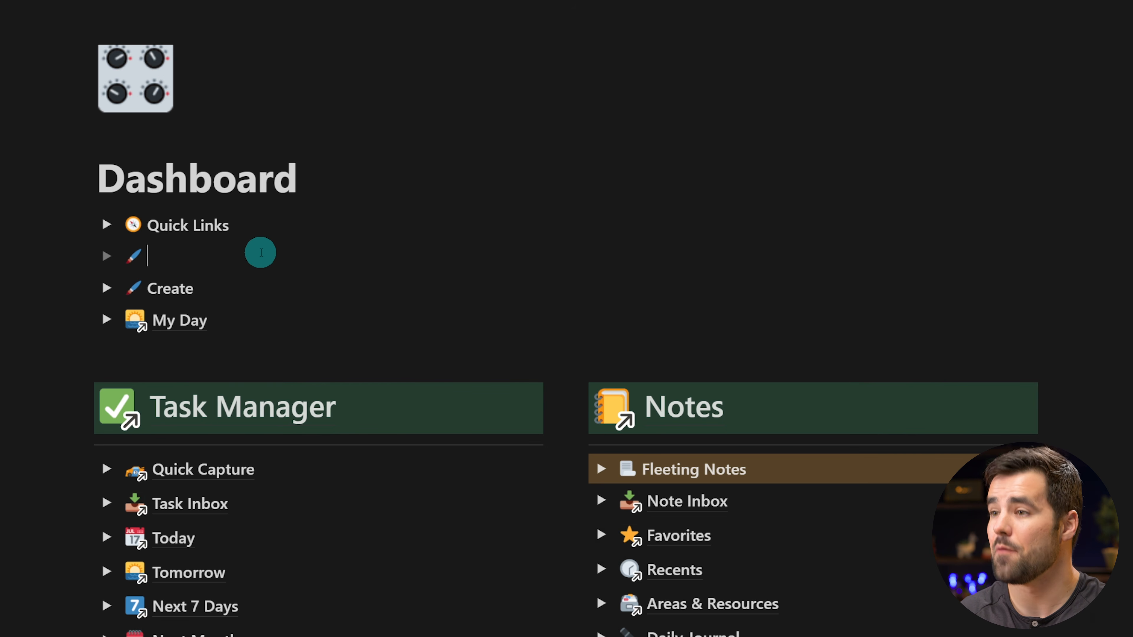
pyautogui.hotkey('ctrl', 'b')
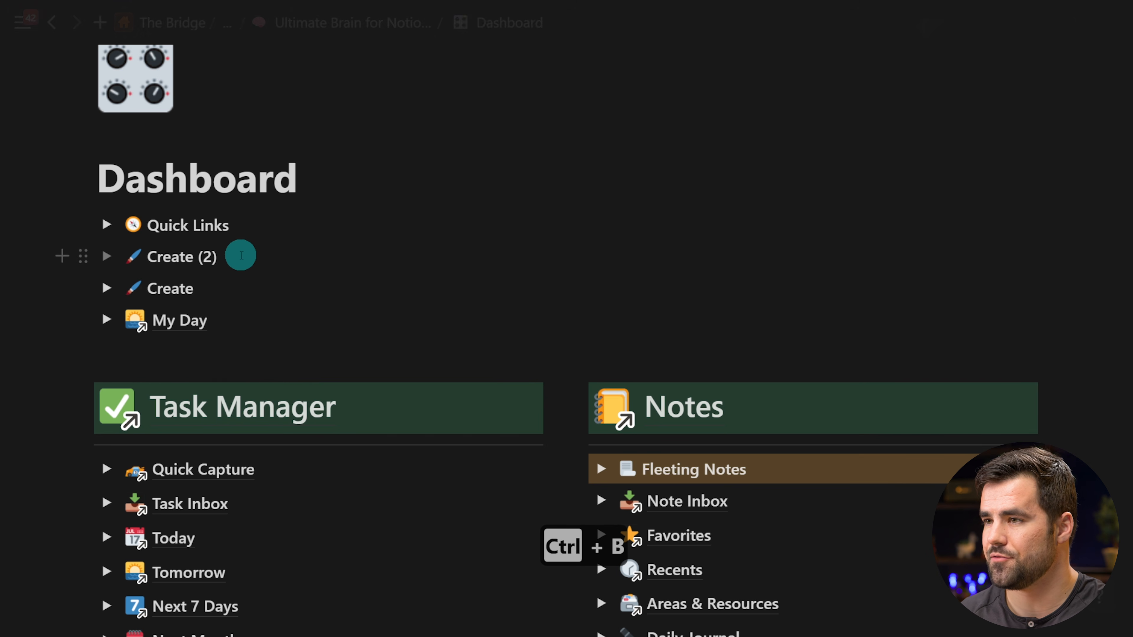
# Expand the Create (2) toggle and insert a two-column layout inside it.
pyautogui.click(105, 256)
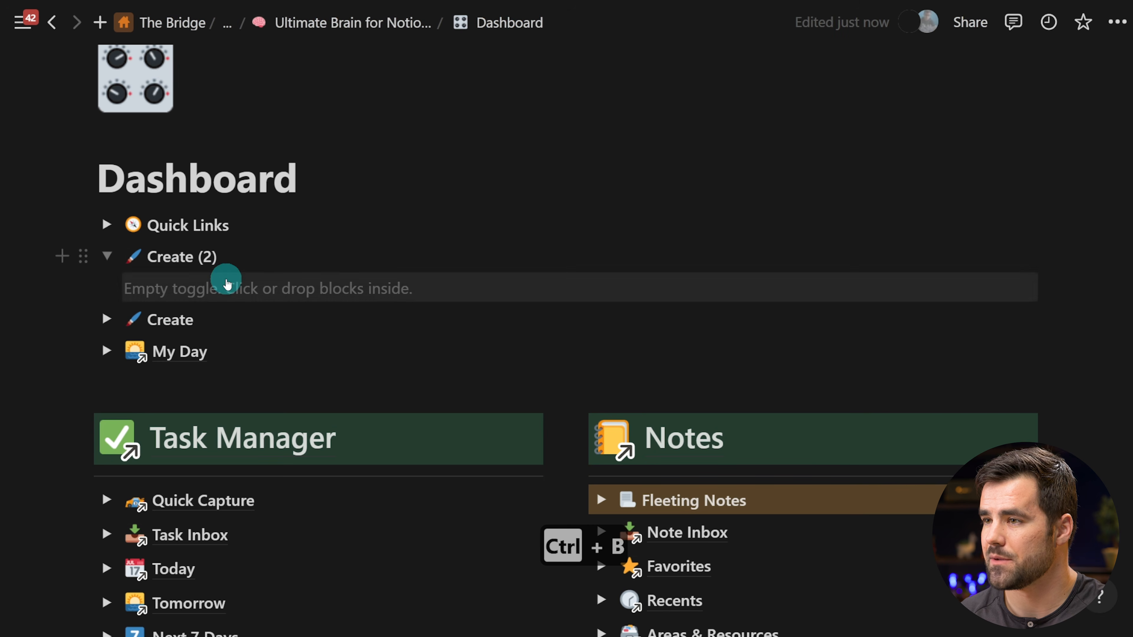
pyautogui.click(226, 284)
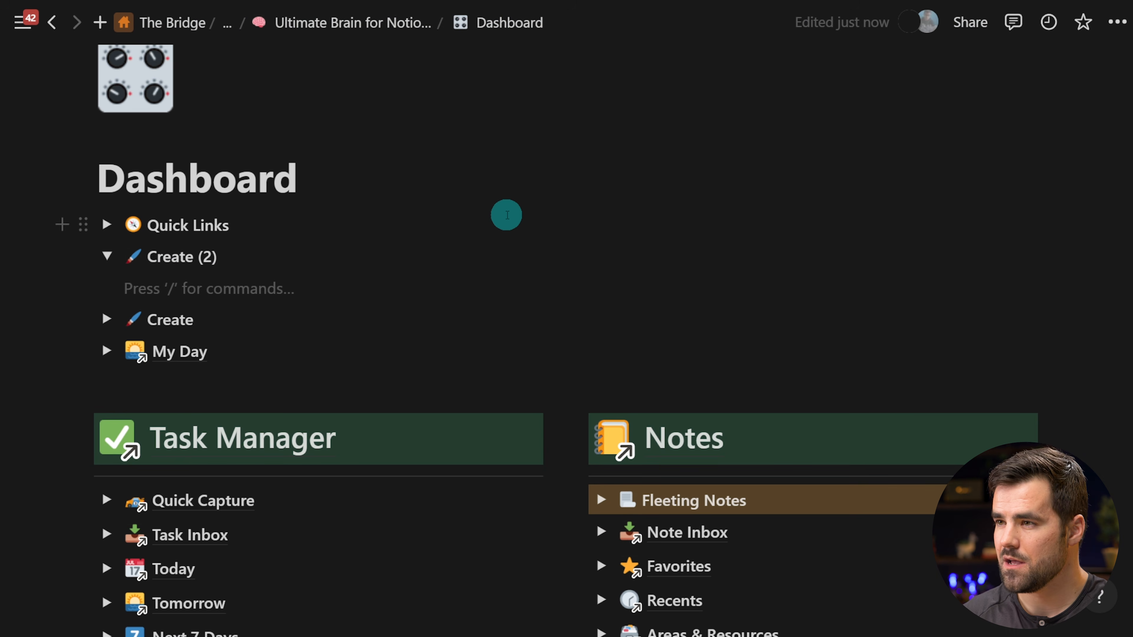
pyautogui.write('/2')
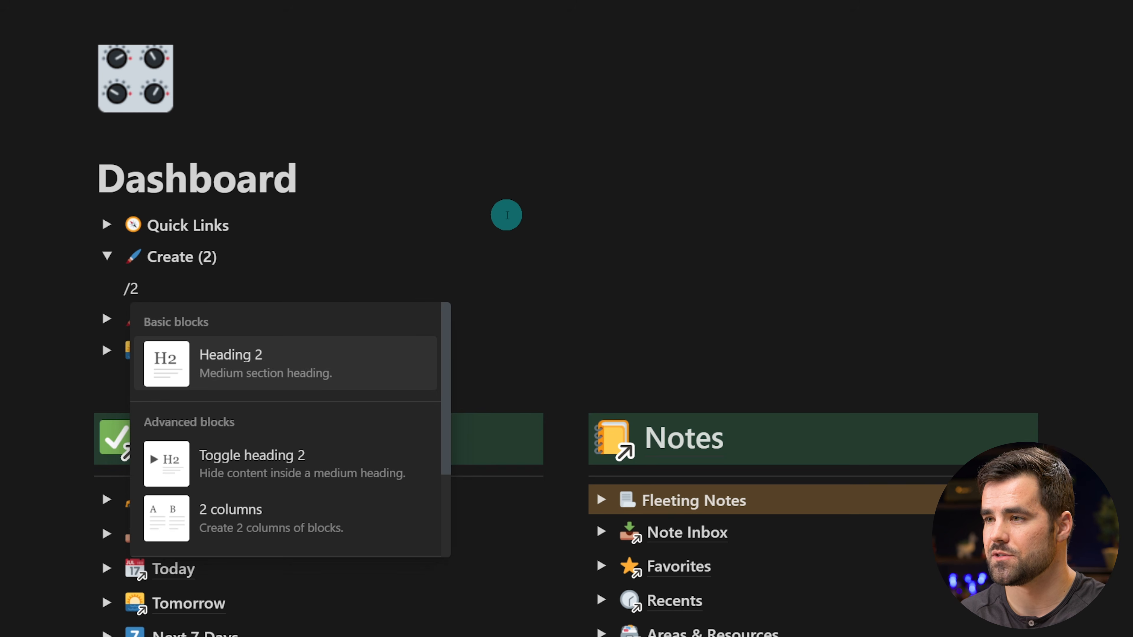
pyautogui.write('c')
pyautogui.press('Return')
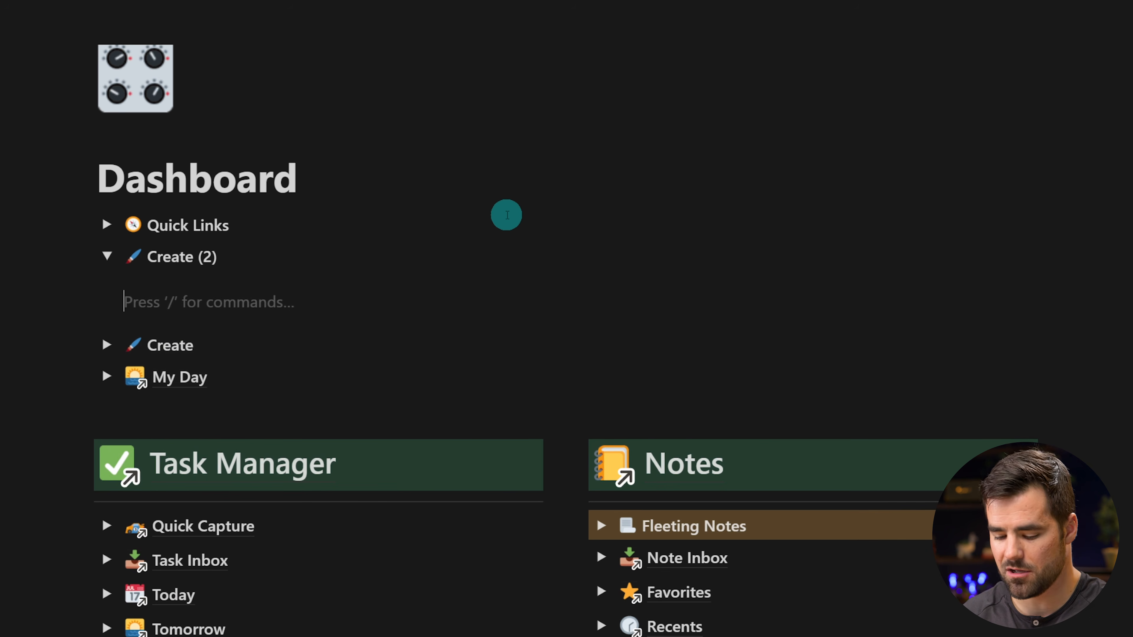
# Add a Heading 3 "Tasks" with a divider beneath it in the first column.
pyautogui.write('/3')
pyautogui.press('Return')
pyautogui.write('Tasks')
pyautogui.press('Return')
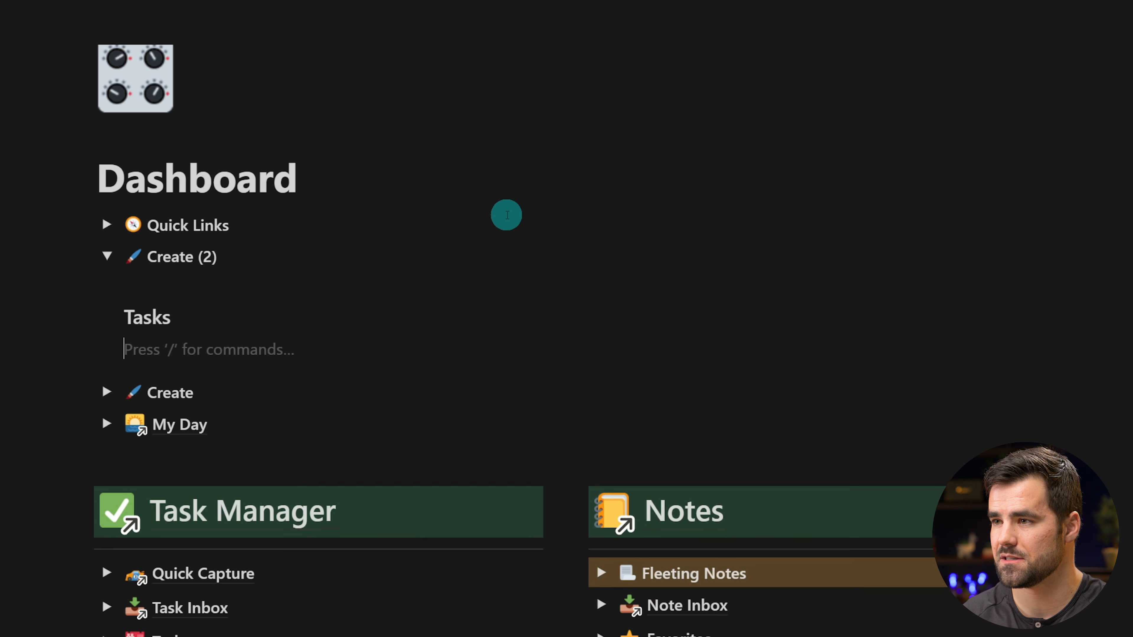
pyautogui.write('---')
# Add a Heading 3 "Notes" with a divider beneath it in the second column.
pyautogui.click(619, 316)
pyautogui.write('/3')
pyautogui.press('Return')
pyautogui.write('Notes')
pyautogui.press('Return')
pyautogui.write('---')
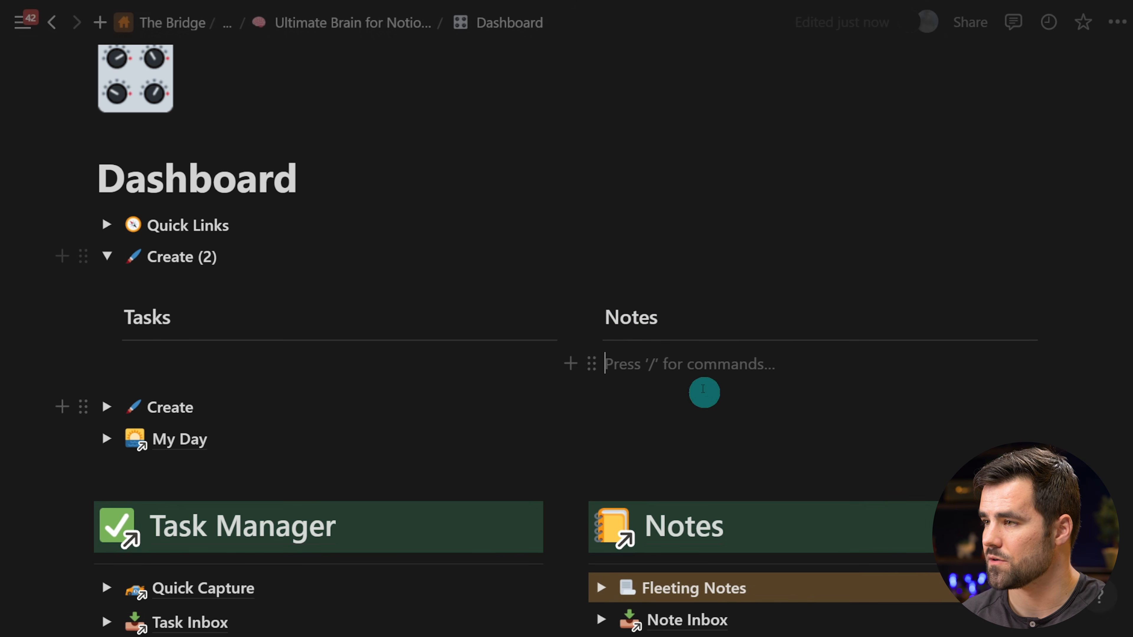
# Insert a button block under the Tasks divider and give it an "Add page to" action.
pyautogui.scroll(-1, 786, 352)
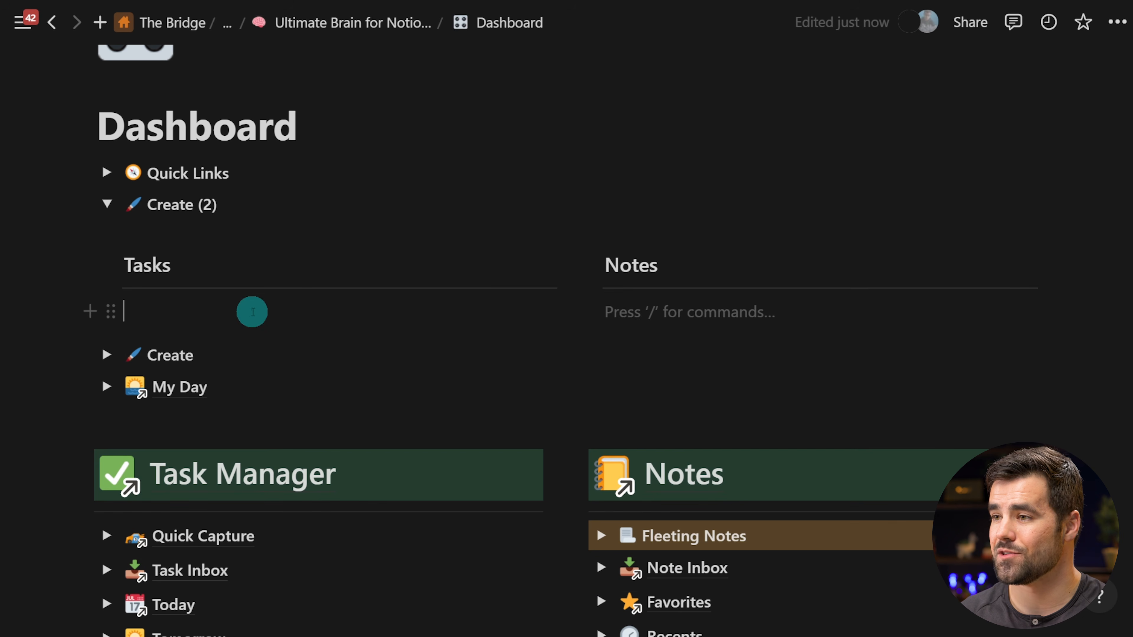
pyautogui.click(187, 311)
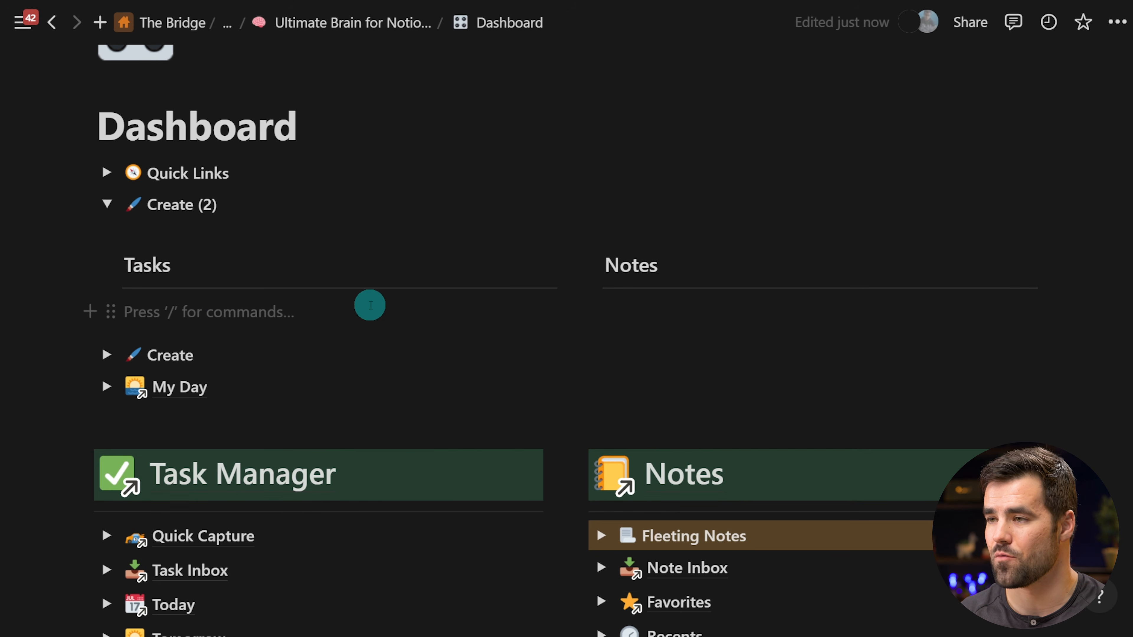
pyautogui.scroll(-1, 447, 227)
pyautogui.write('/butt')
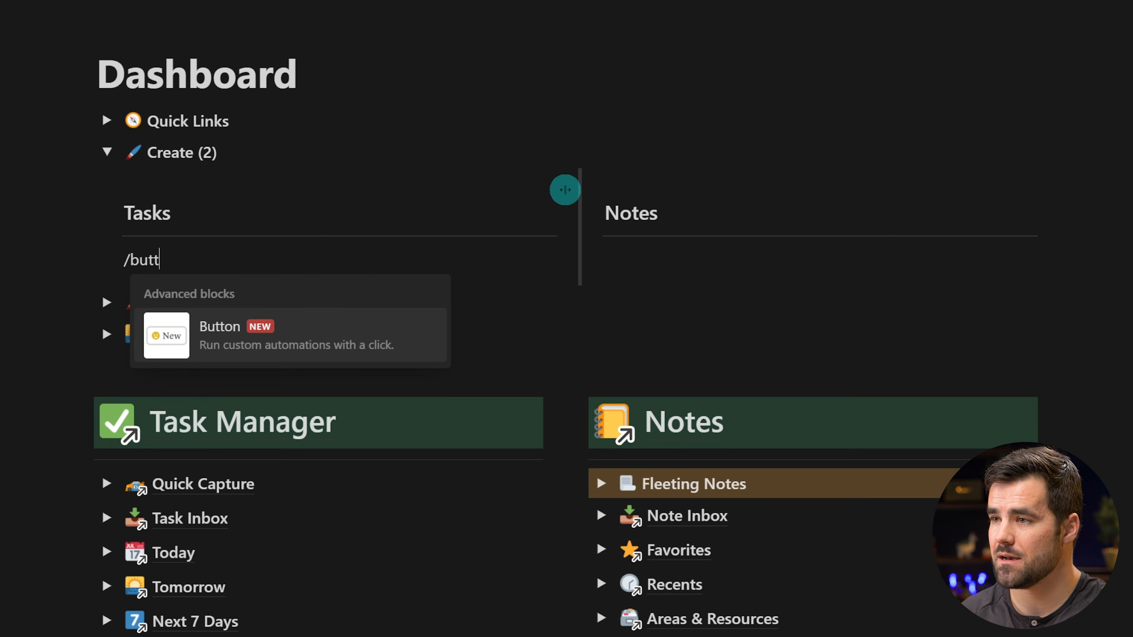
pyautogui.press('Return')
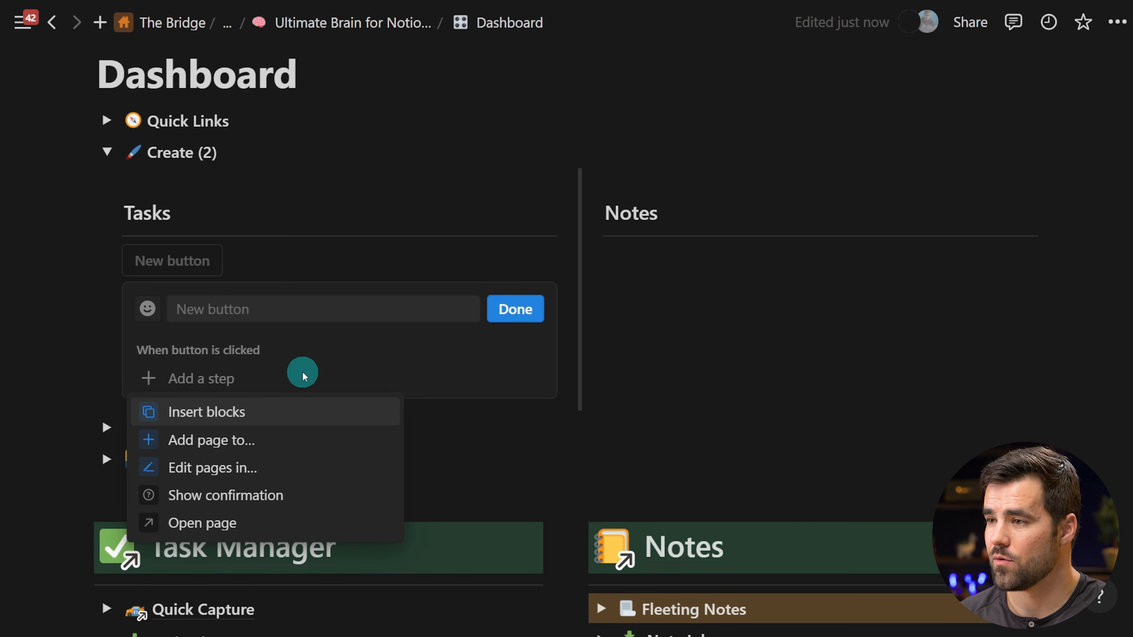
pyautogui.click(256, 442)
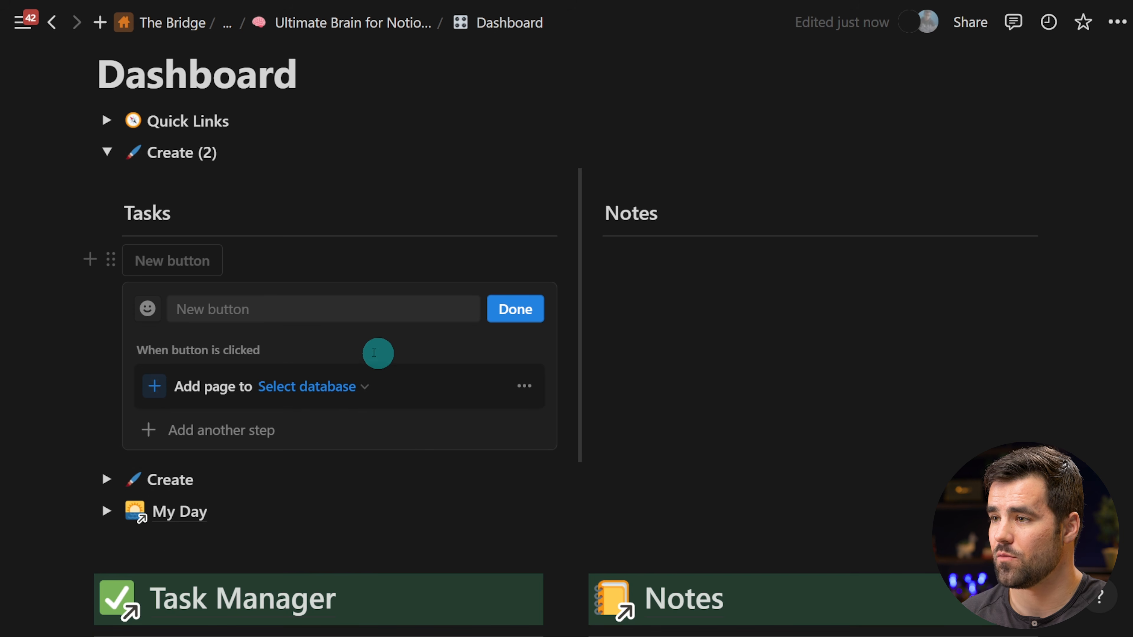
# Name the button "New Task Due Today" and give it the hammer icon.
pyautogui.click(279, 311)
pyautogui.write('New Task Due Today')
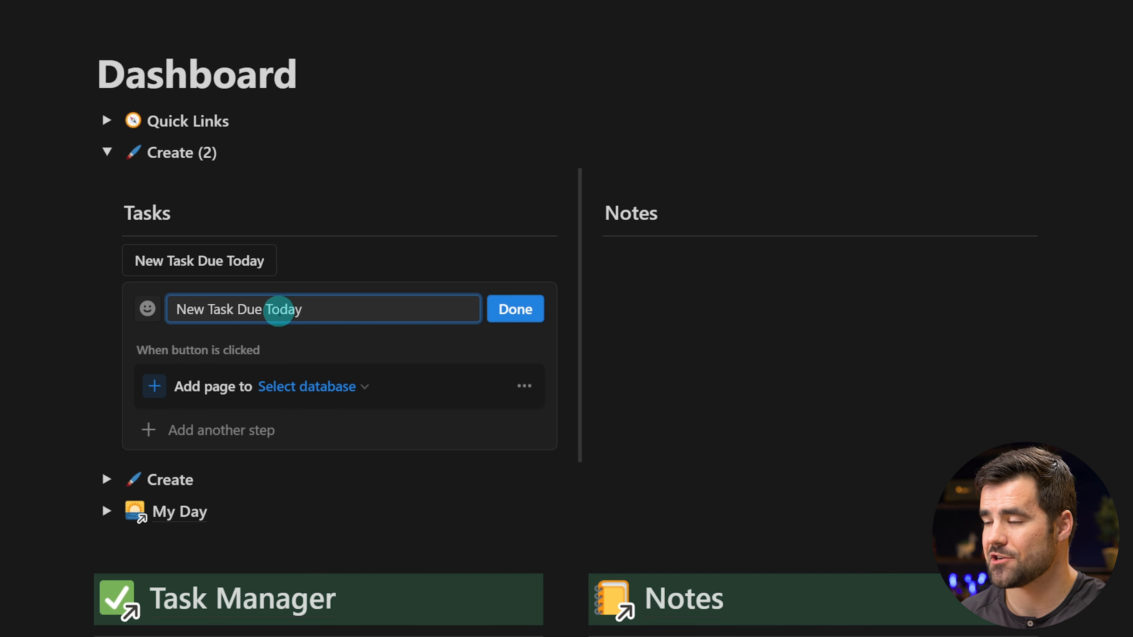
pyautogui.click(148, 308)
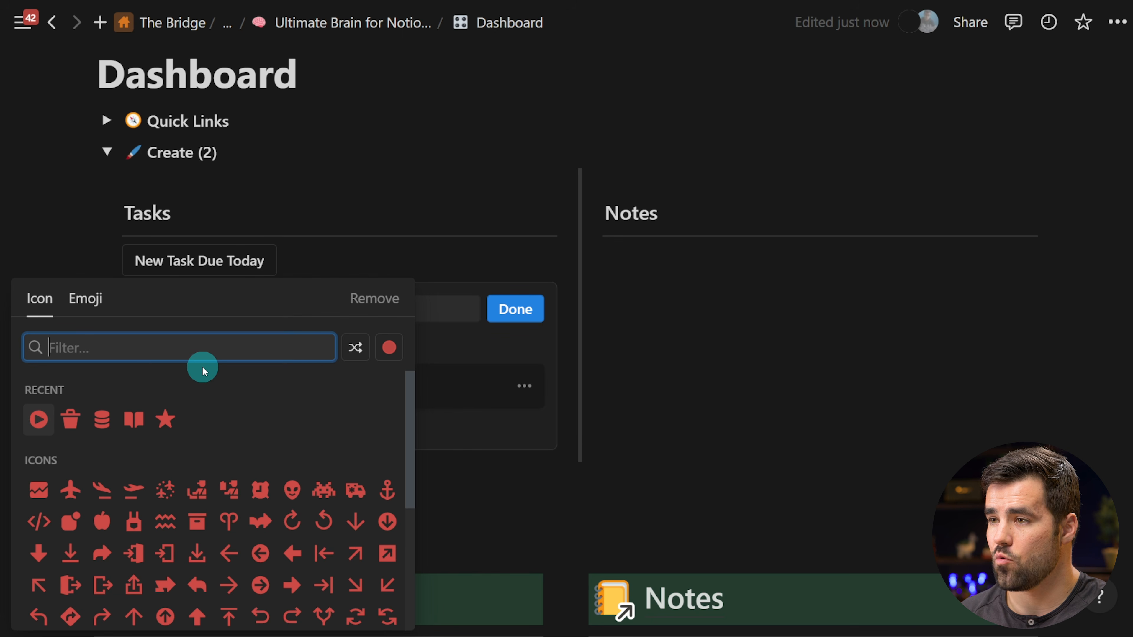
pyautogui.write('hamm')
pyautogui.click(39, 392)
# Choose All Tasks [BUB] as the database the New Task Due Today button adds pages to.
pyautogui.scroll(-1, 349, 344)
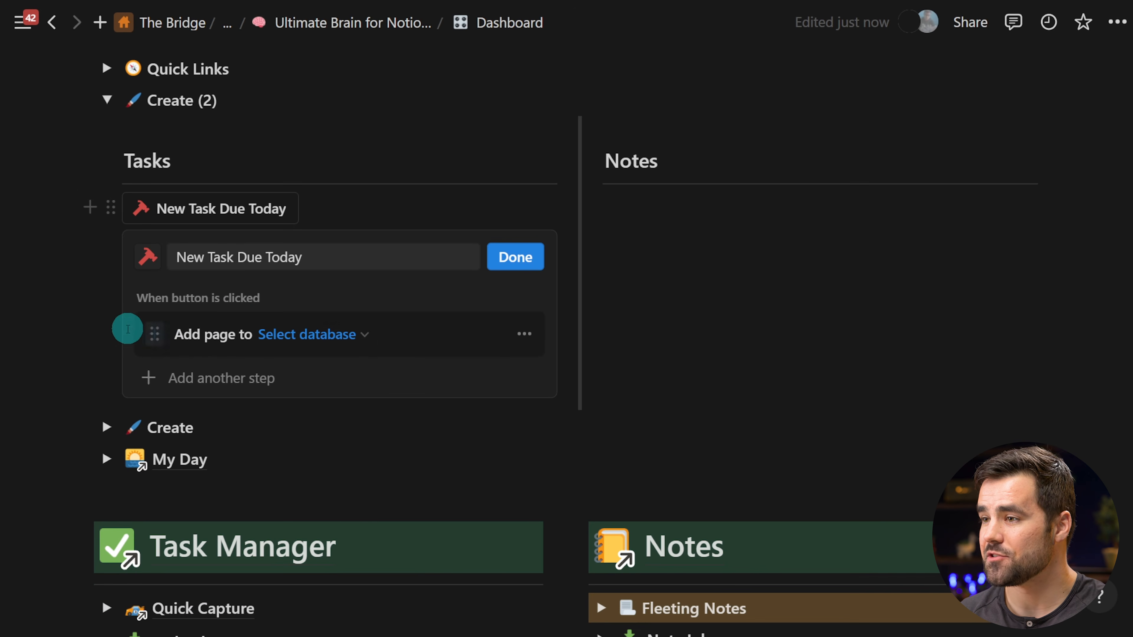
pyautogui.click(325, 336)
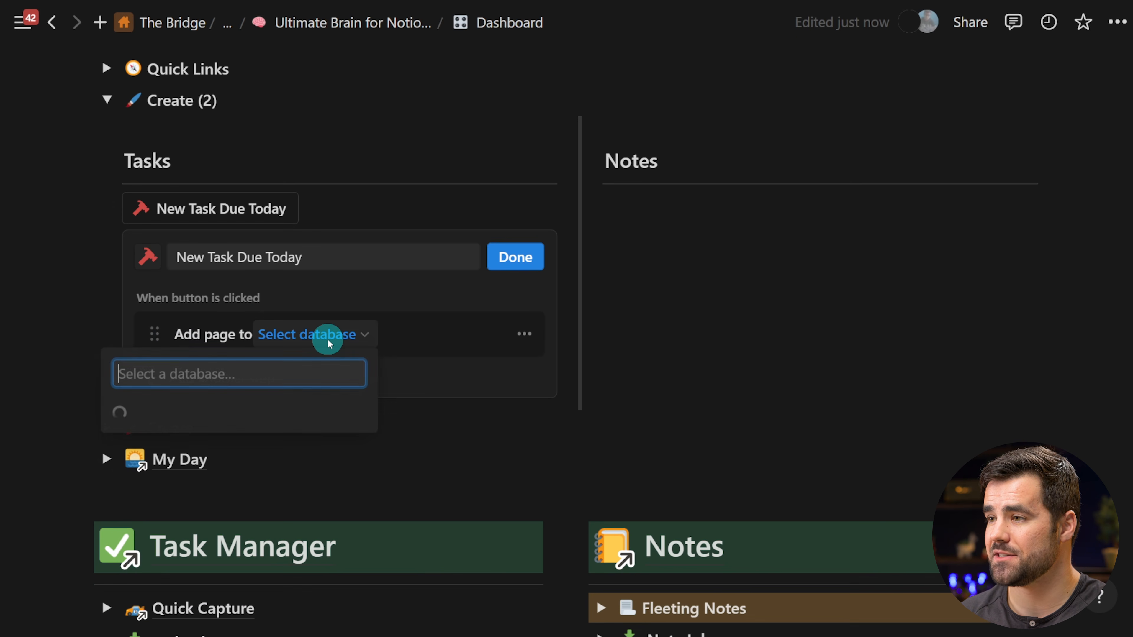
pyautogui.write('all ta')
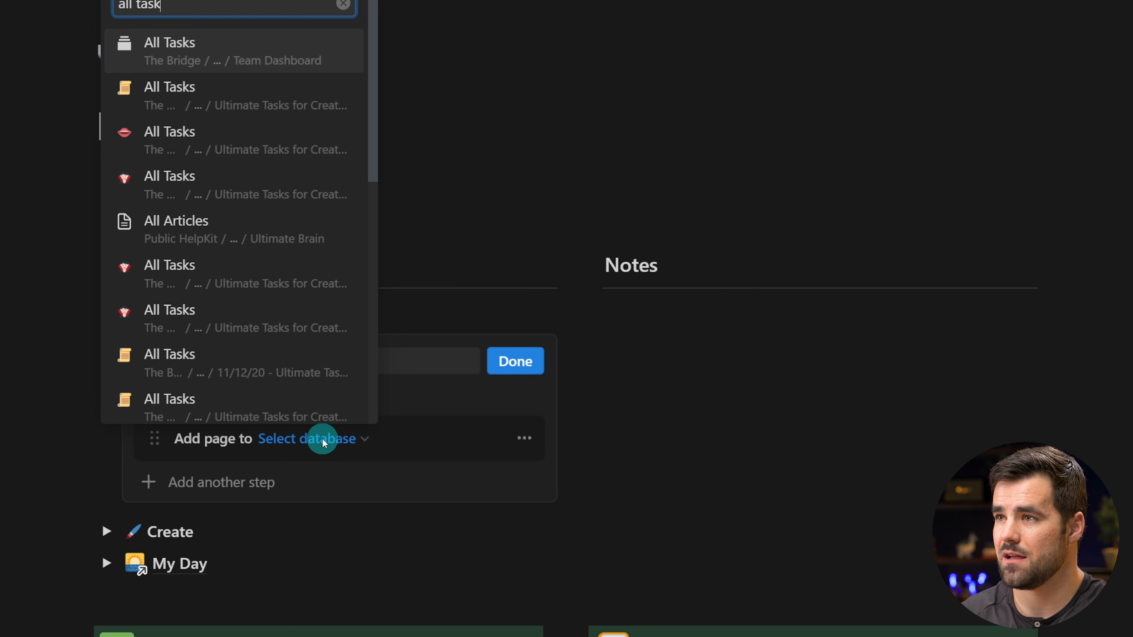
pyautogui.write('tasks [bnu')
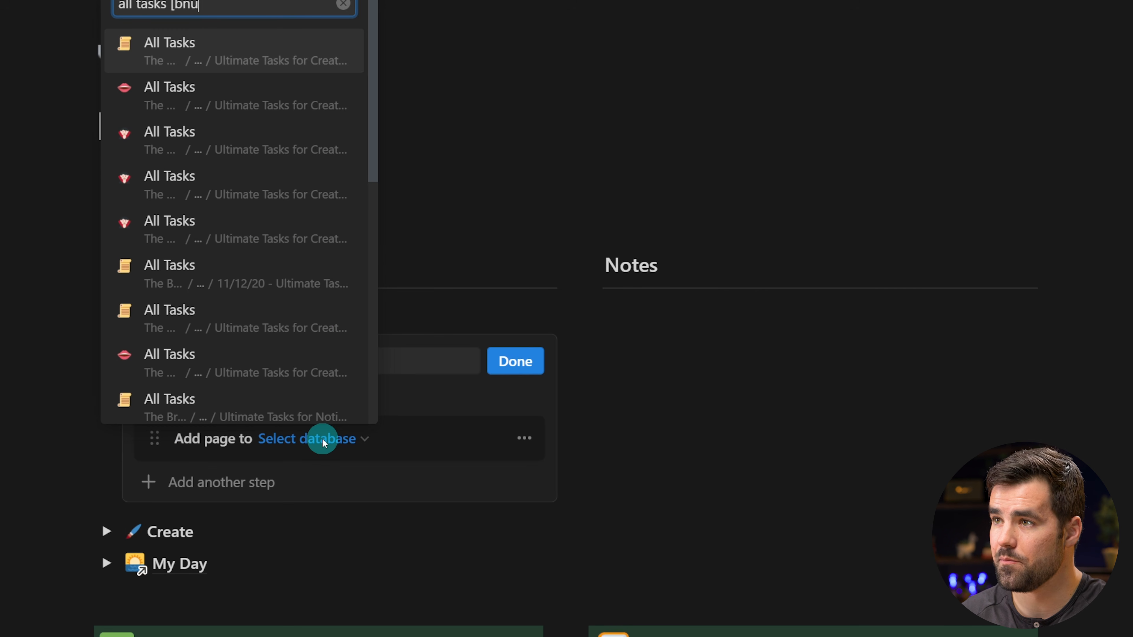
pyautogui.press('BackSpace')
pyautogui.press('BackSpace')
pyautogui.write('ub')
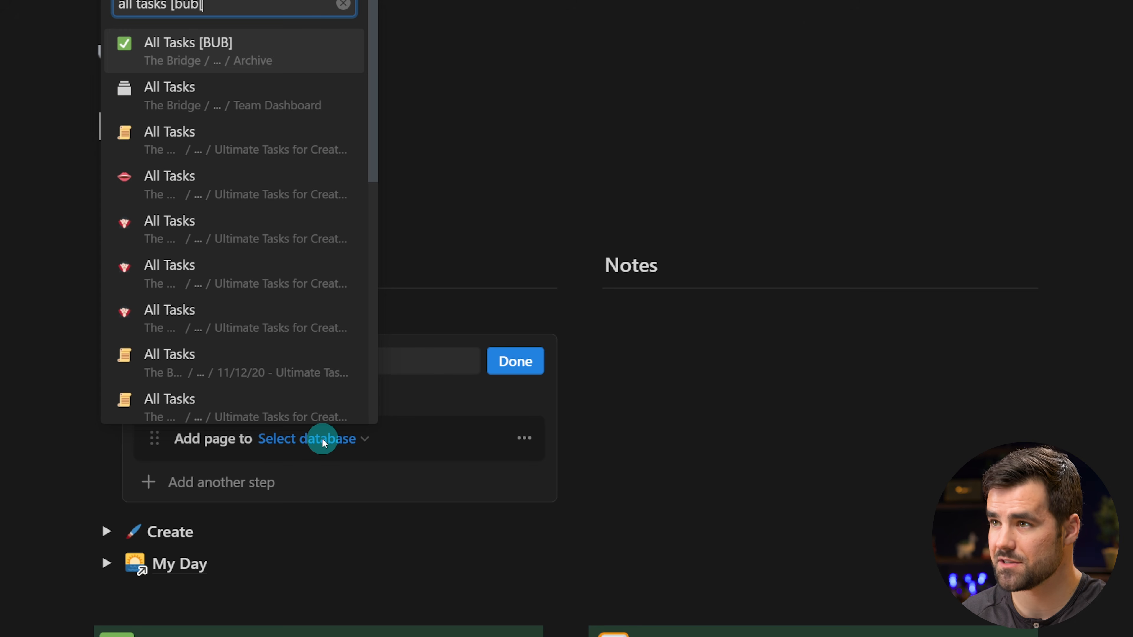
pyautogui.click(228, 56)
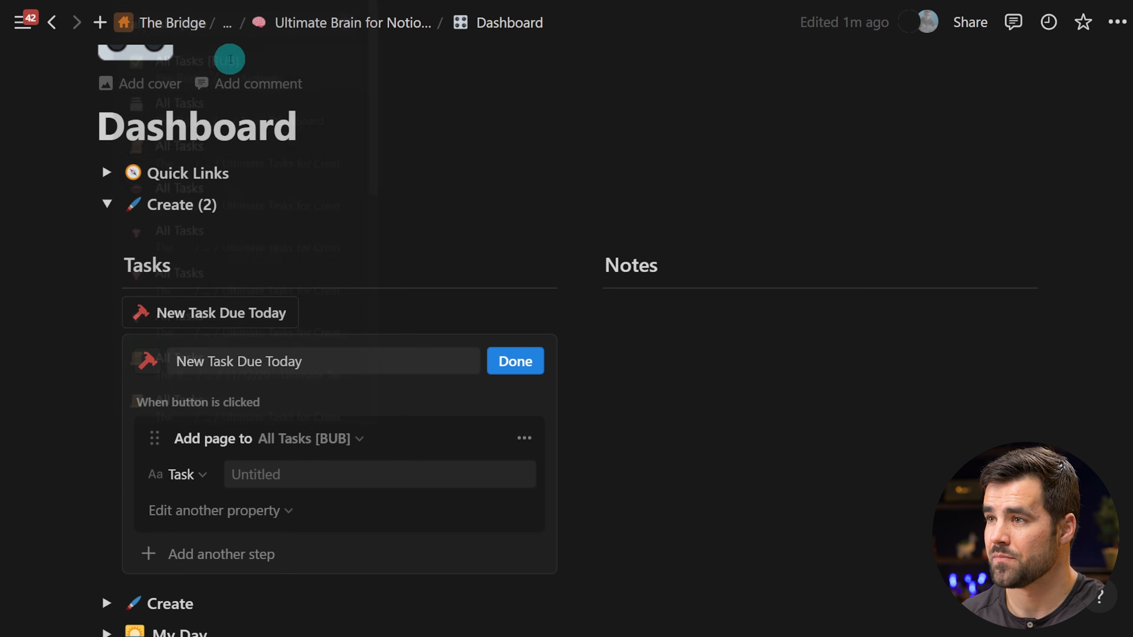
pyautogui.scroll(-3, 348, 380)
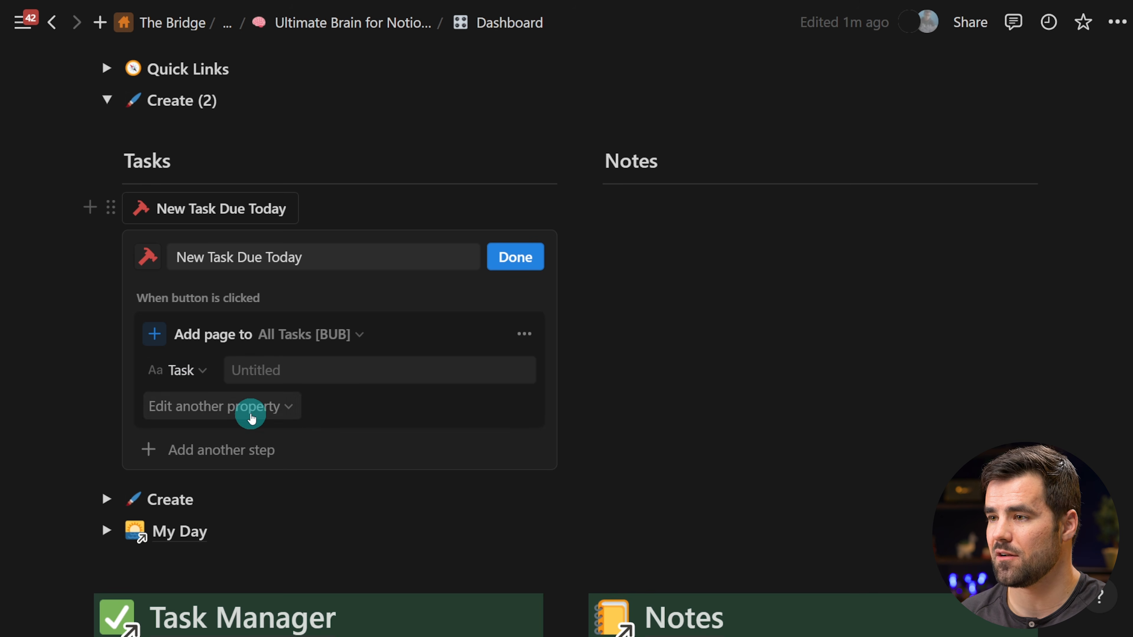
# Add the Priority property to the New Task Due Today button's add-page action and set it to Medium.
pyautogui.click(249, 406)
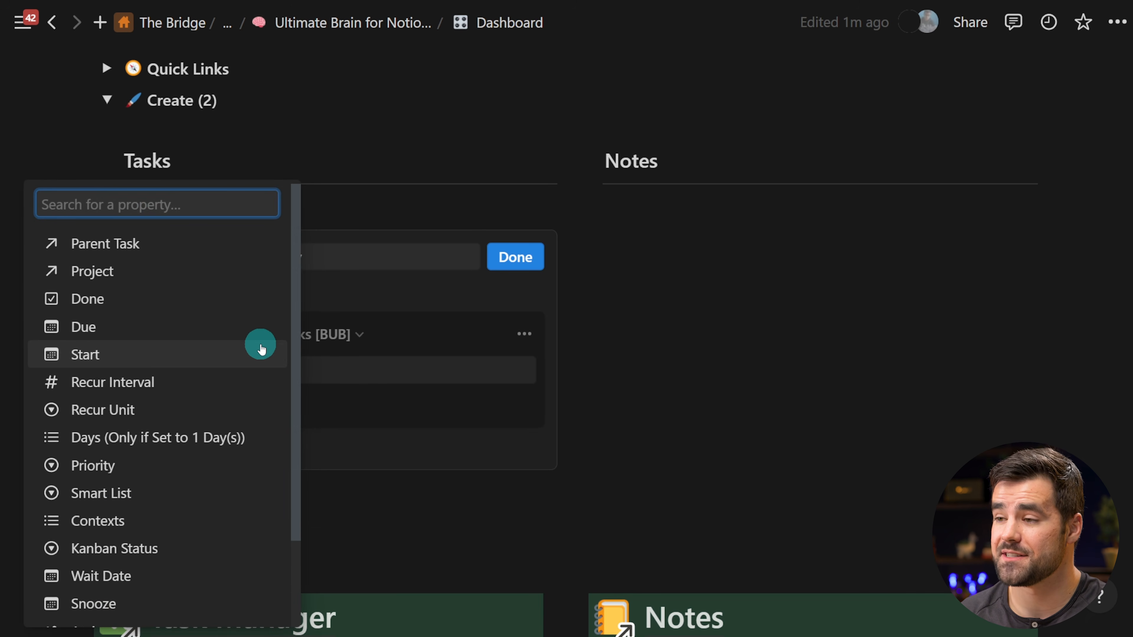
pyautogui.scroll(-1, 266, 344)
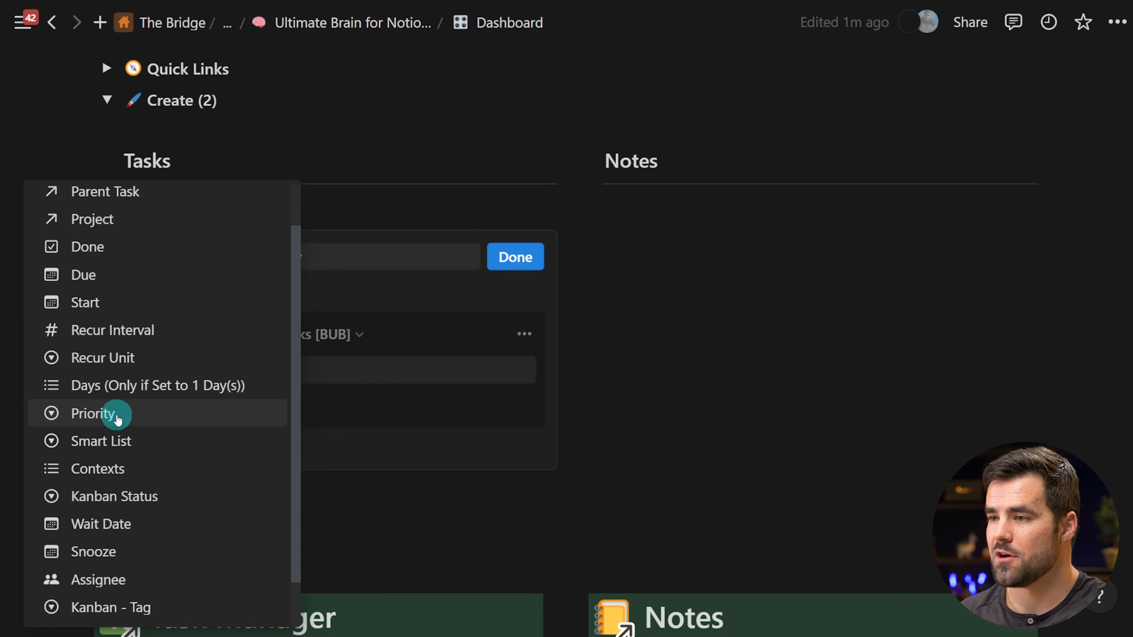
pyautogui.click(117, 412)
pyautogui.click(307, 409)
pyautogui.click(295, 504)
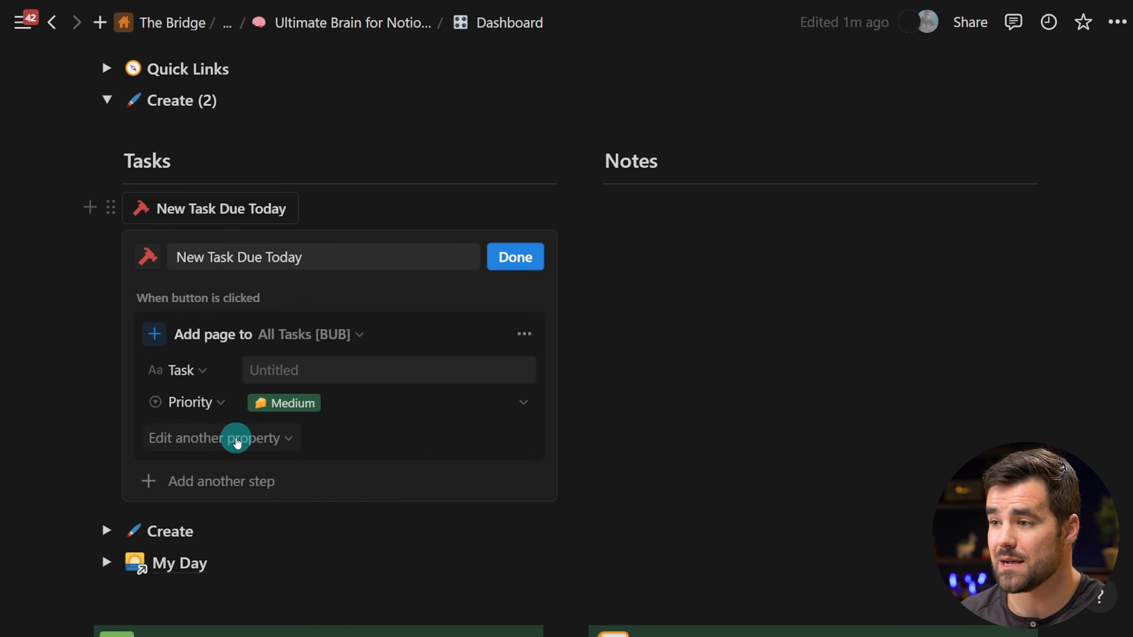
# Add the Kanban Status property to the button's add-page action and set it to To Do.
pyautogui.click(234, 437)
pyautogui.scroll(-1, 224, 428)
pyautogui.click(152, 473)
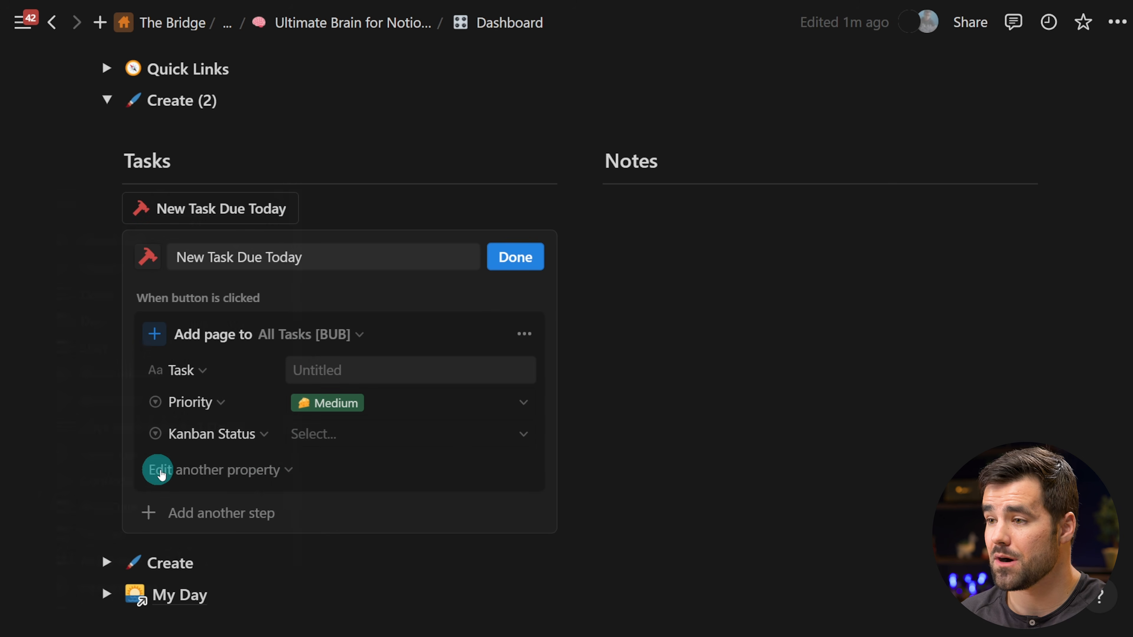
pyautogui.click(338, 433)
pyautogui.click(301, 538)
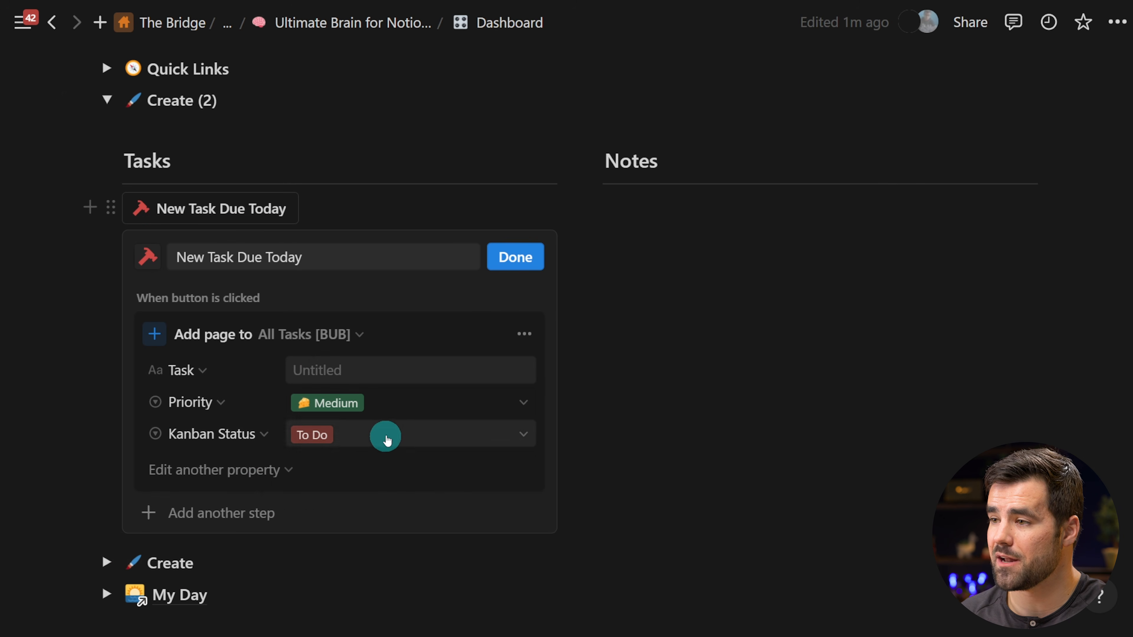
# Add the Due property to the add-page action with the dynamic value Today, and save the New Task Due Today button.
pyautogui.scroll(-1, 247, 441)
pyautogui.click(245, 420)
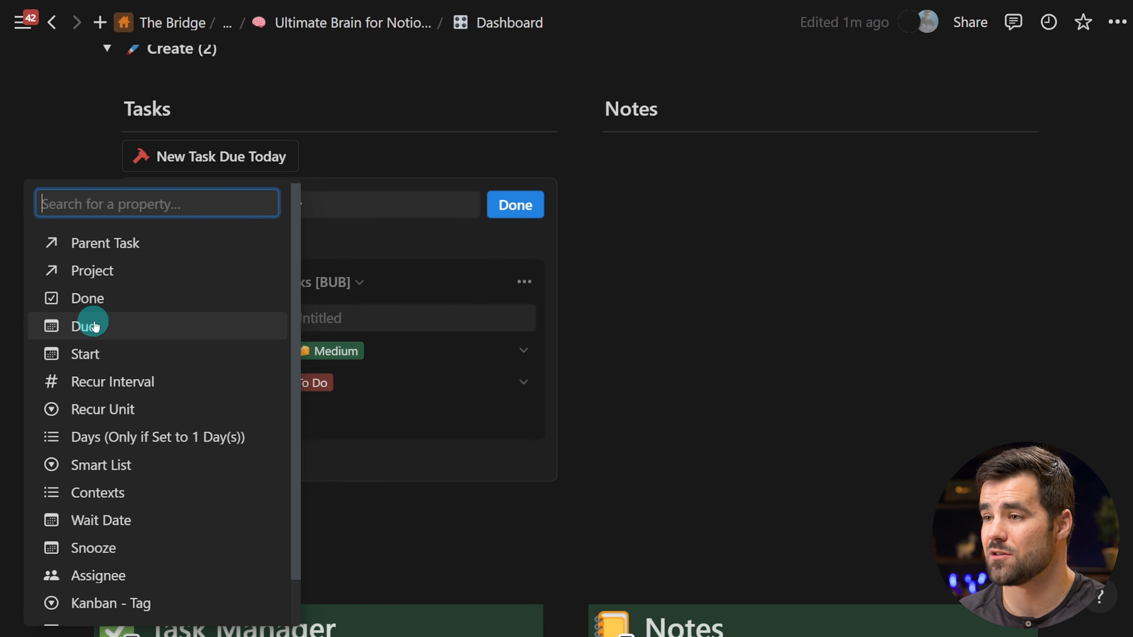
pyautogui.click(161, 334)
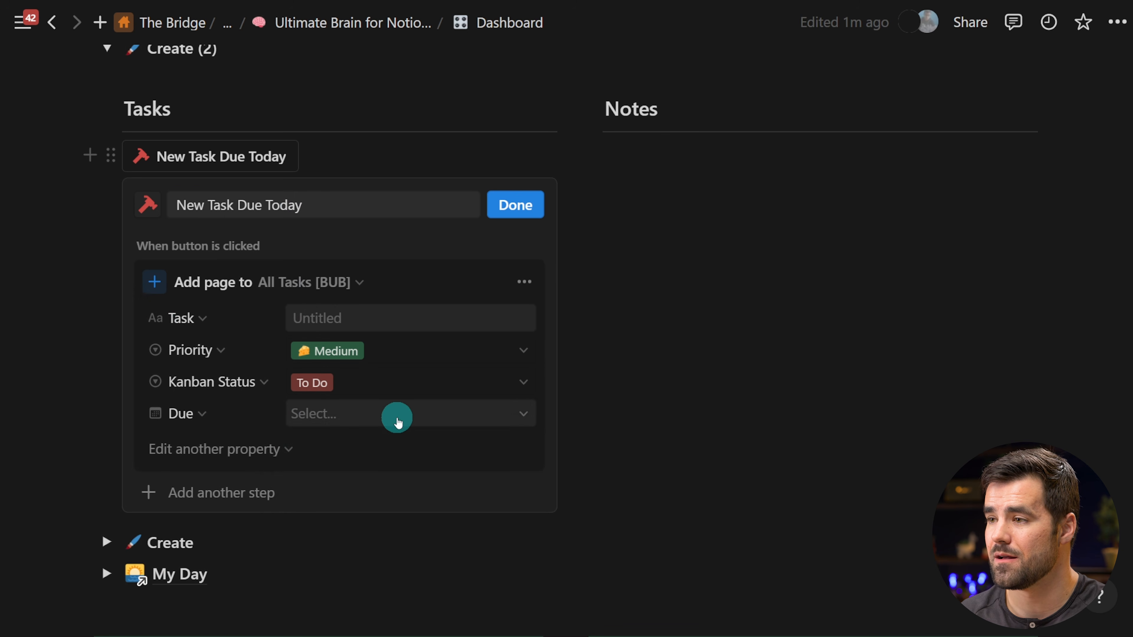
pyautogui.click(396, 417)
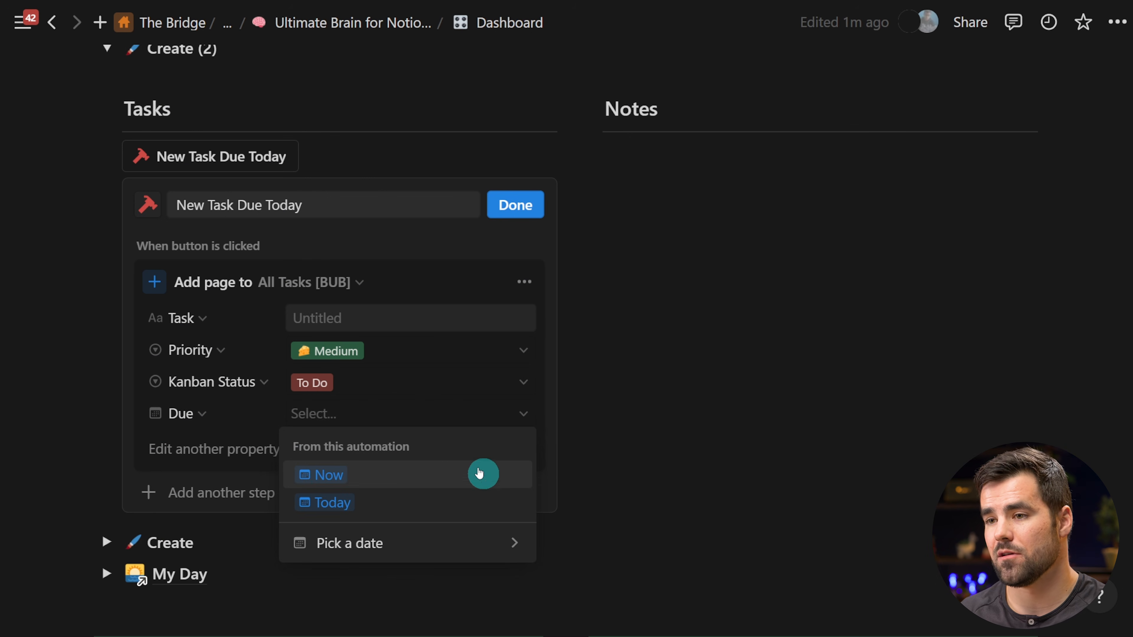
pyautogui.click(362, 504)
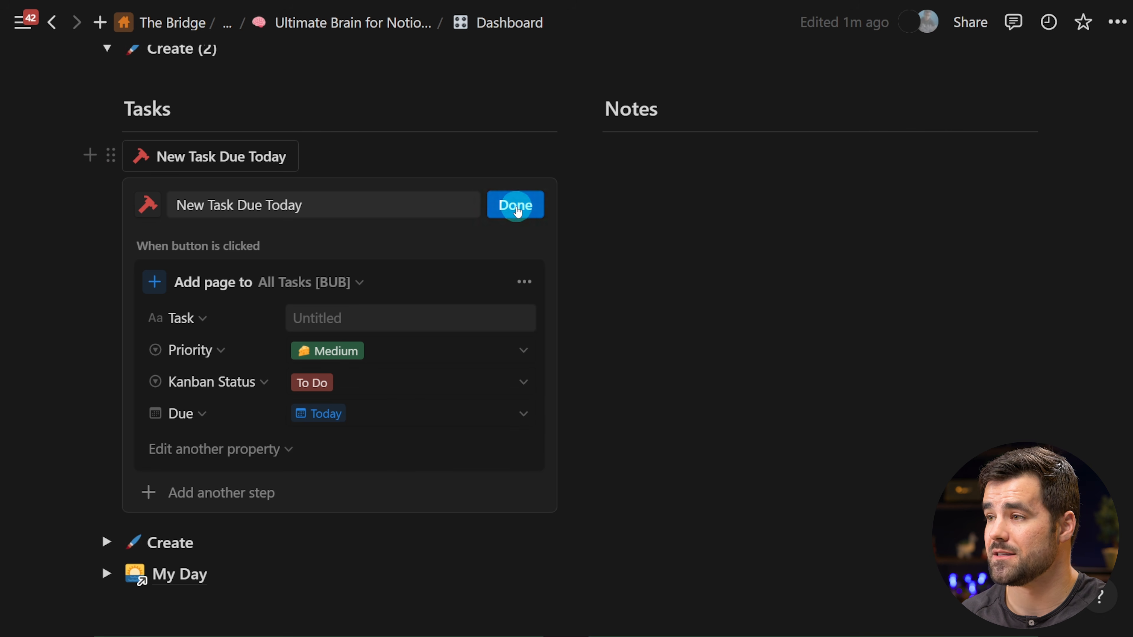
pyautogui.click(515, 205)
pyautogui.scroll(2, 423, 157)
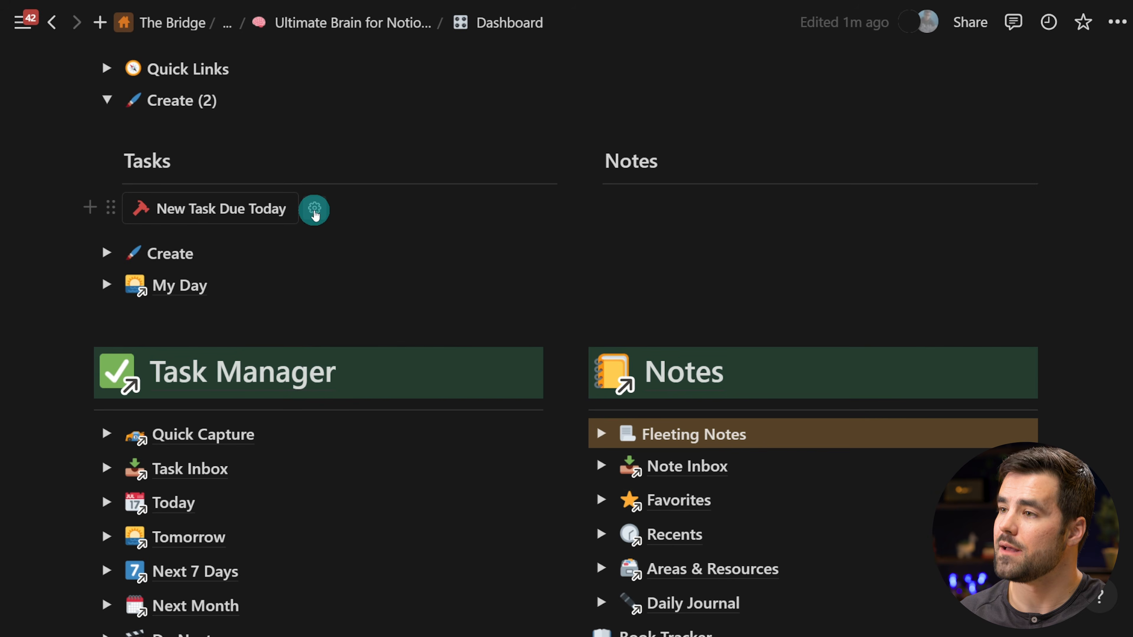
# Reopen the New Task Due Today button's settings and add an "Open page" action that opens in Side peek.
pyautogui.click(315, 208)
pyautogui.scroll(-2, 312, 384)
pyautogui.click(240, 492)
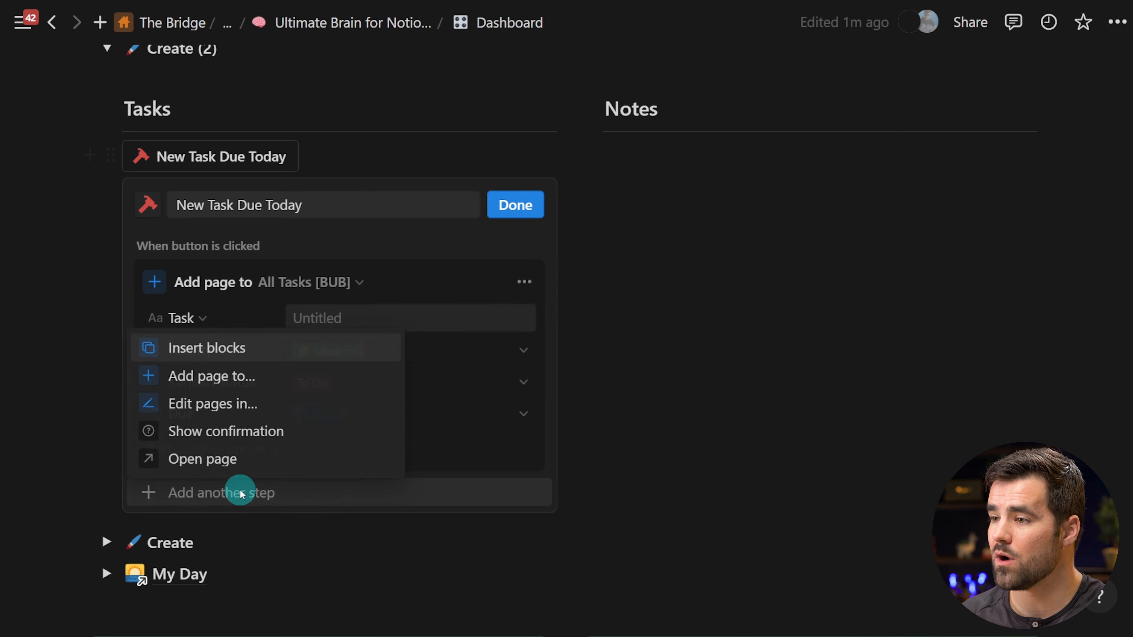
pyautogui.click(222, 459)
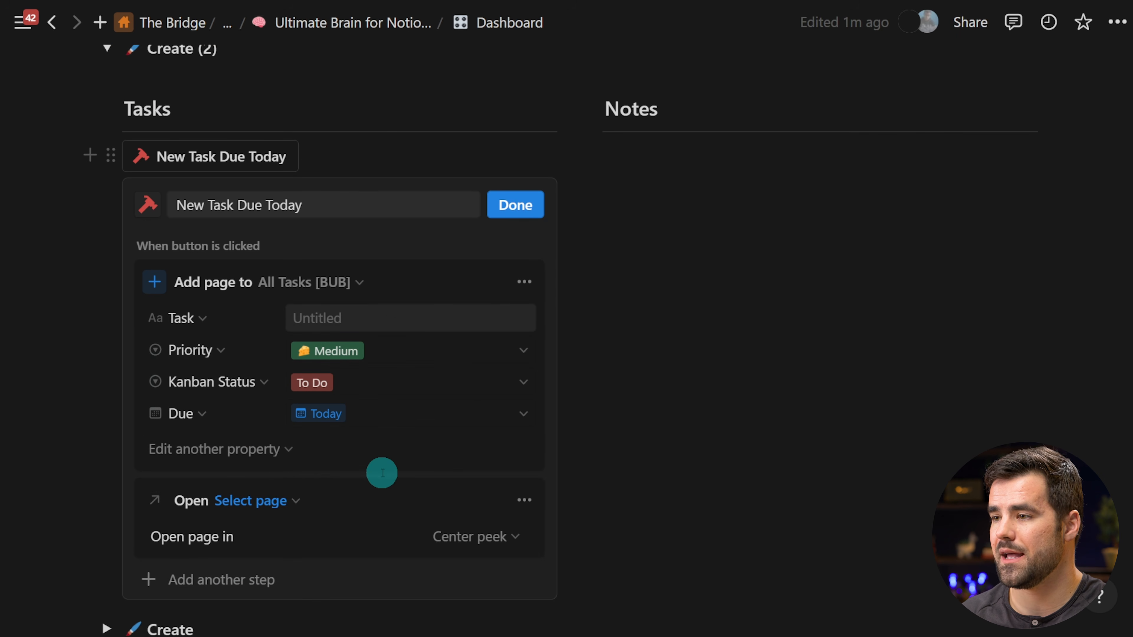
pyautogui.scroll(-2, 406, 495)
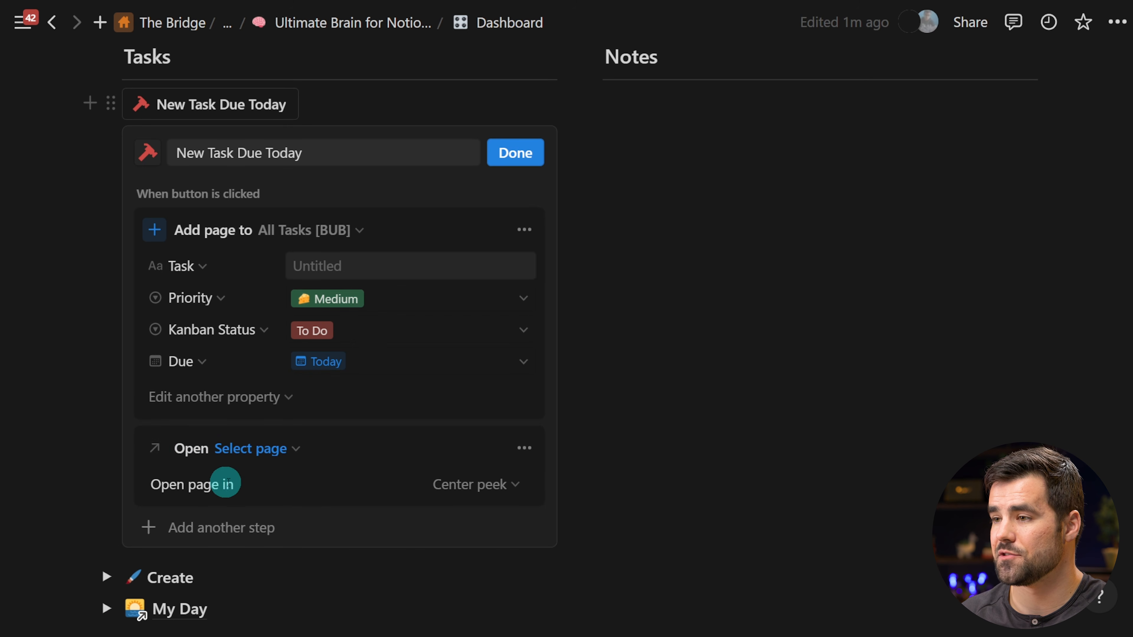
pyautogui.click(479, 485)
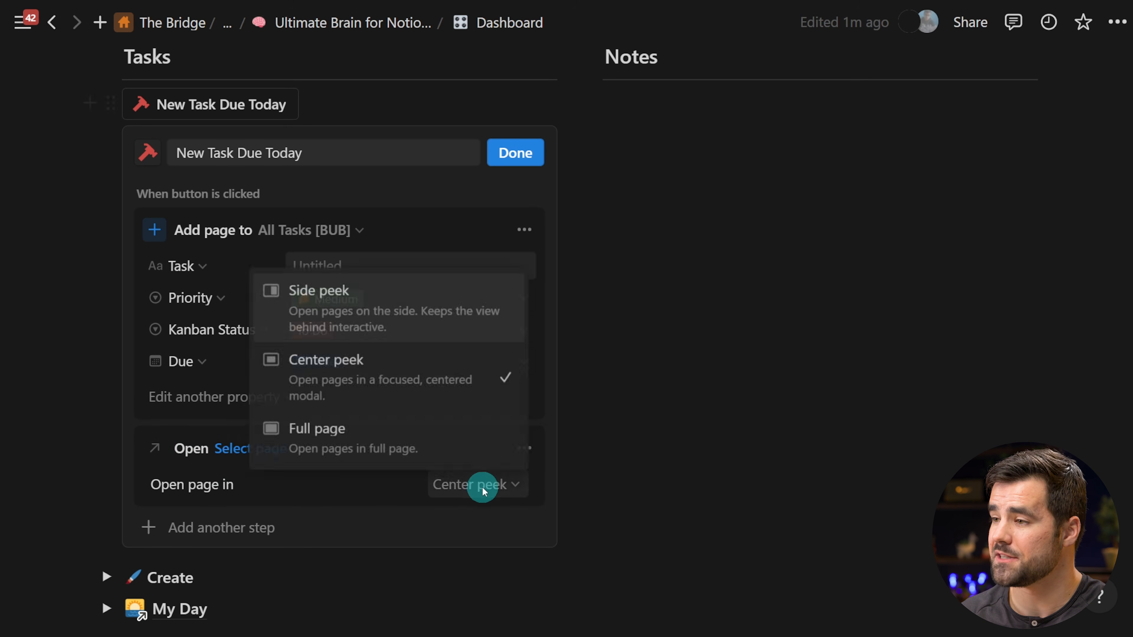
pyautogui.click(367, 322)
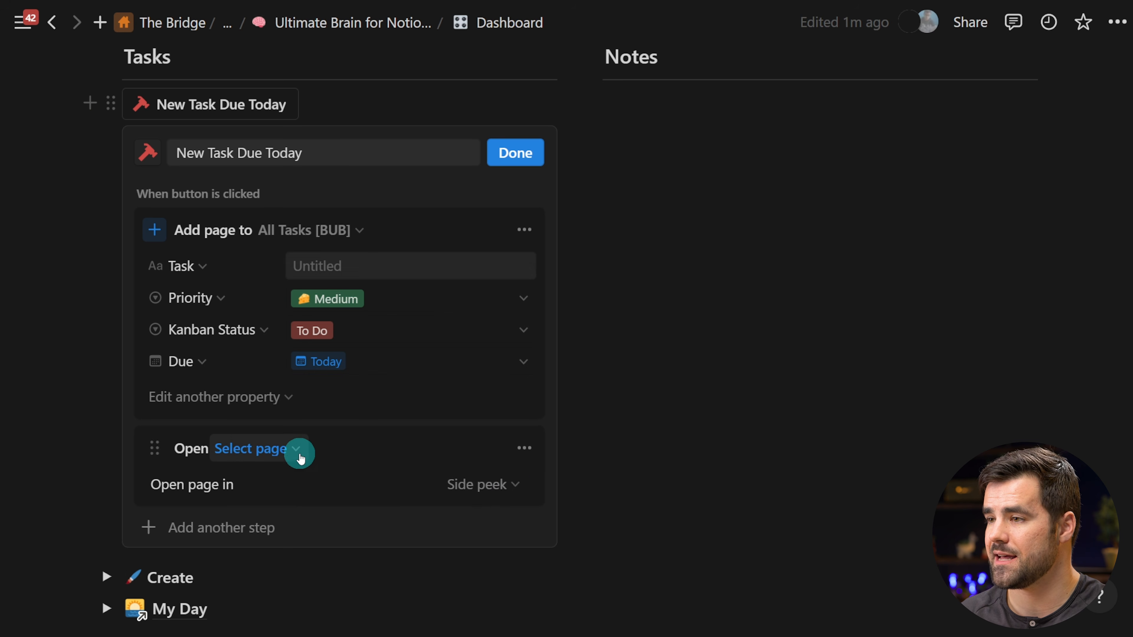
# Choose "New page added" as the page the open action shows, and save the button.
pyautogui.click(295, 449)
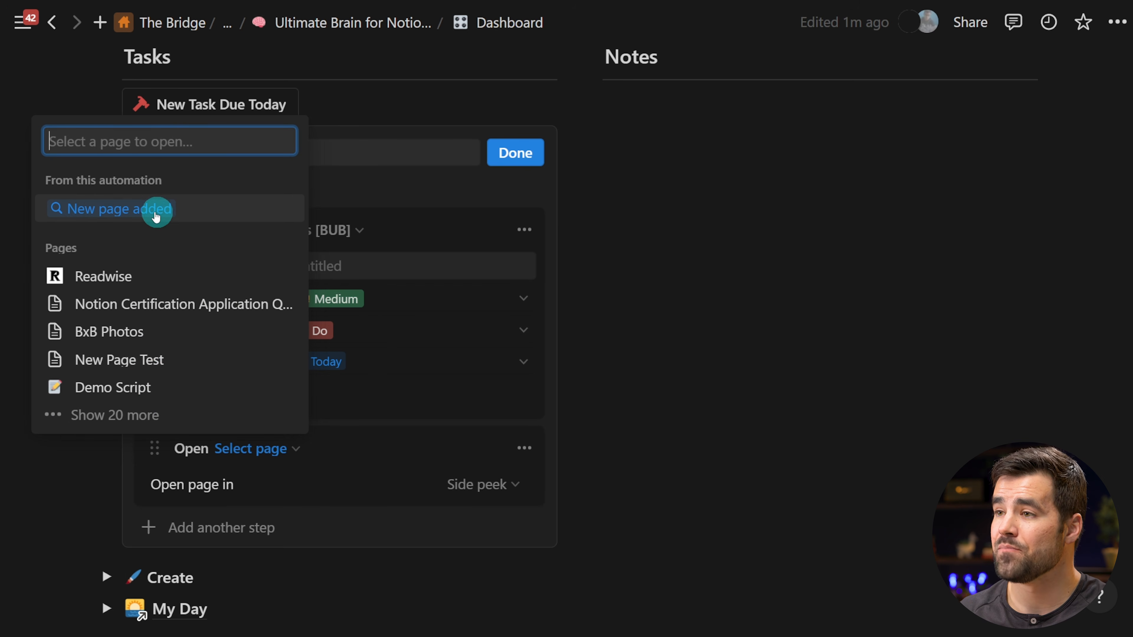
pyautogui.click(140, 209)
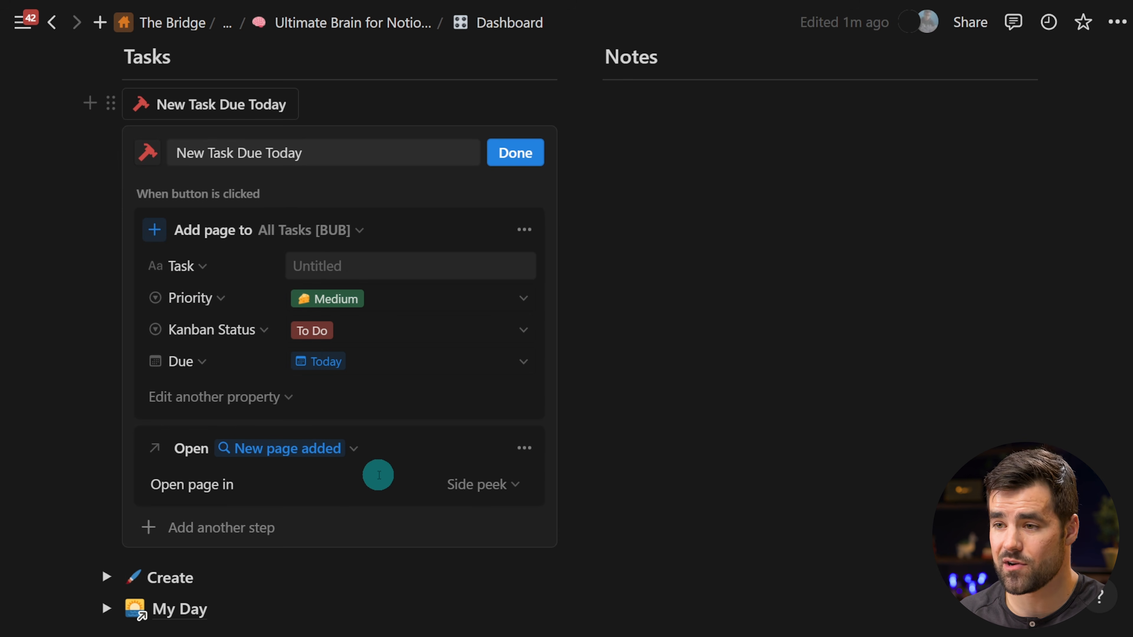
pyautogui.click(541, 151)
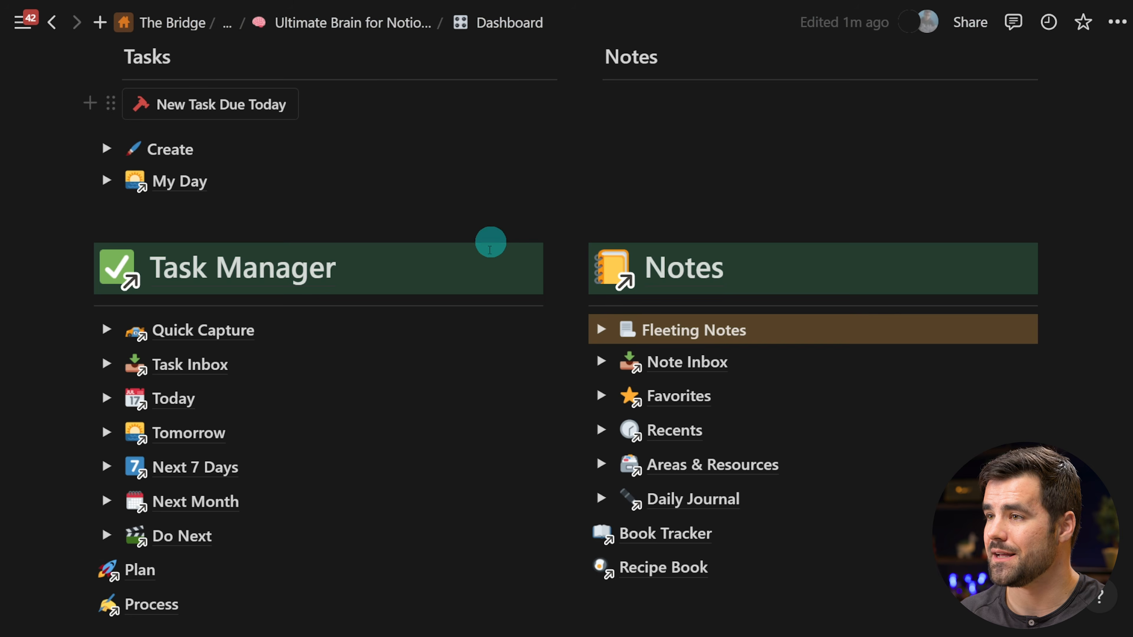
# Run the New Task Due Today button, title the new task "Walk Dog", and close its side peek.
pyautogui.scroll(3, 513, 232)
pyautogui.click(231, 268)
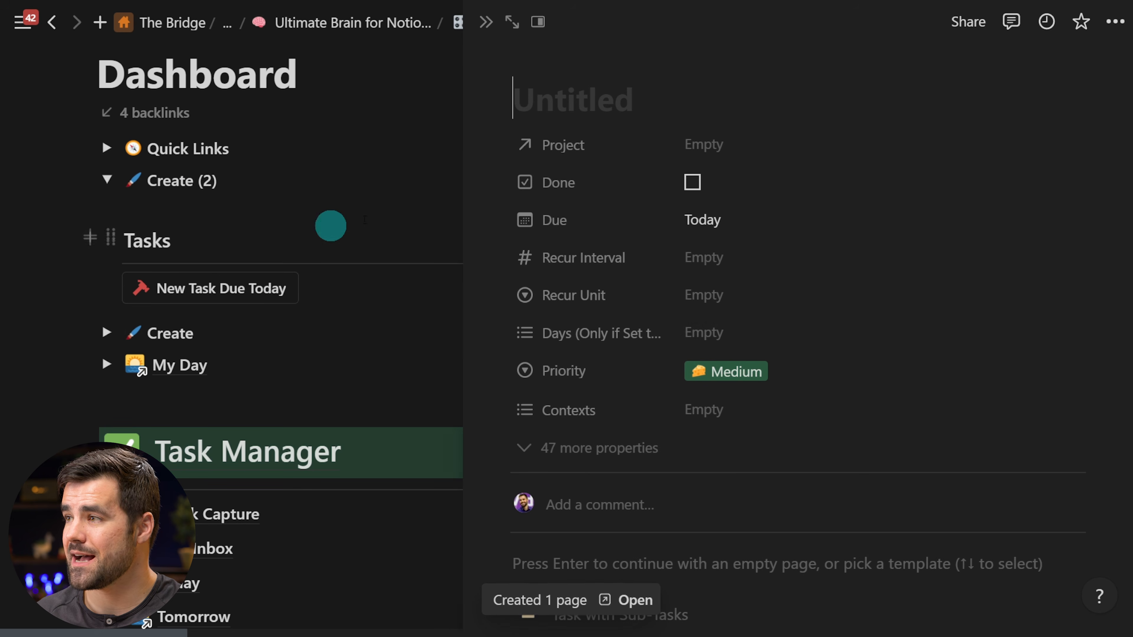
pyautogui.write('Walk Dog')
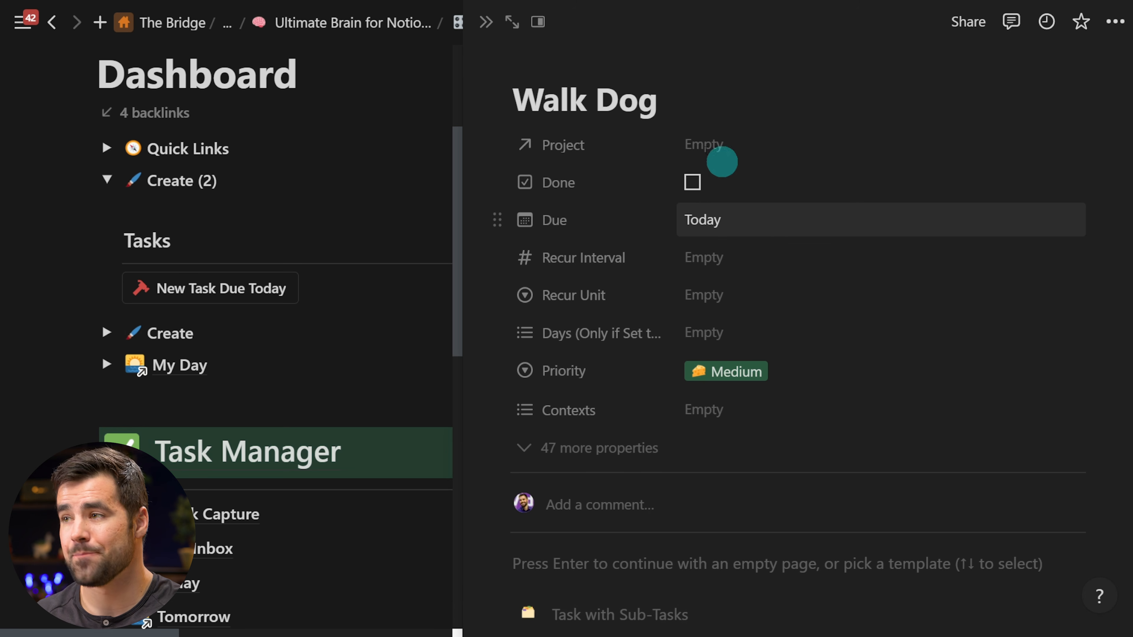
pyautogui.click(485, 22)
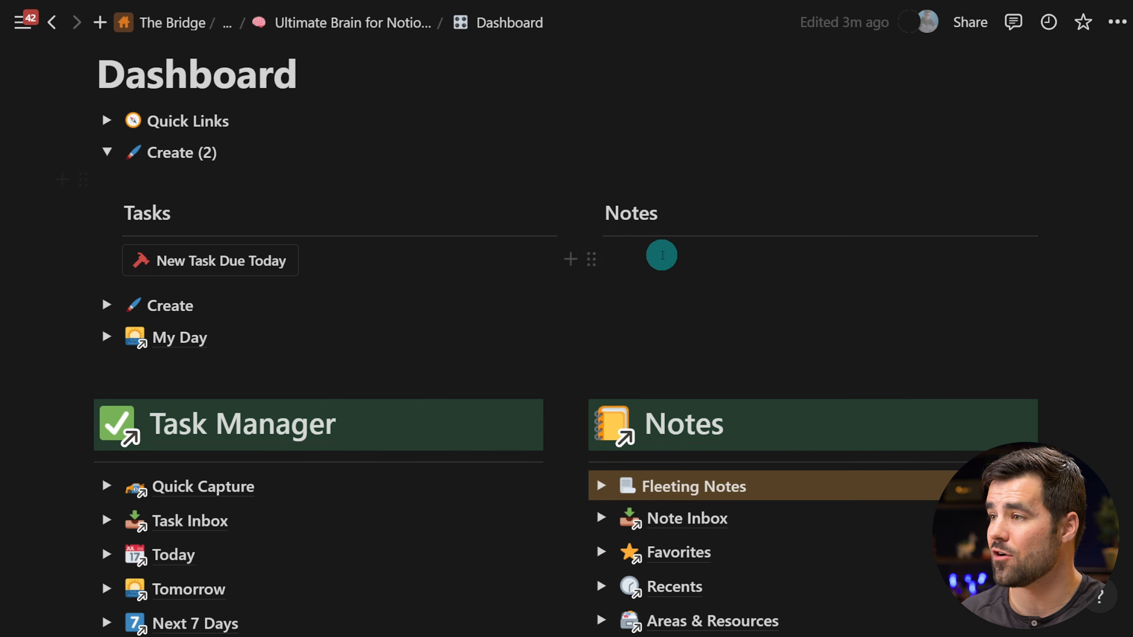
# Insert a button block under the Notes divider and give it the icon of a pen with text lines.
pyautogui.click(660, 254)
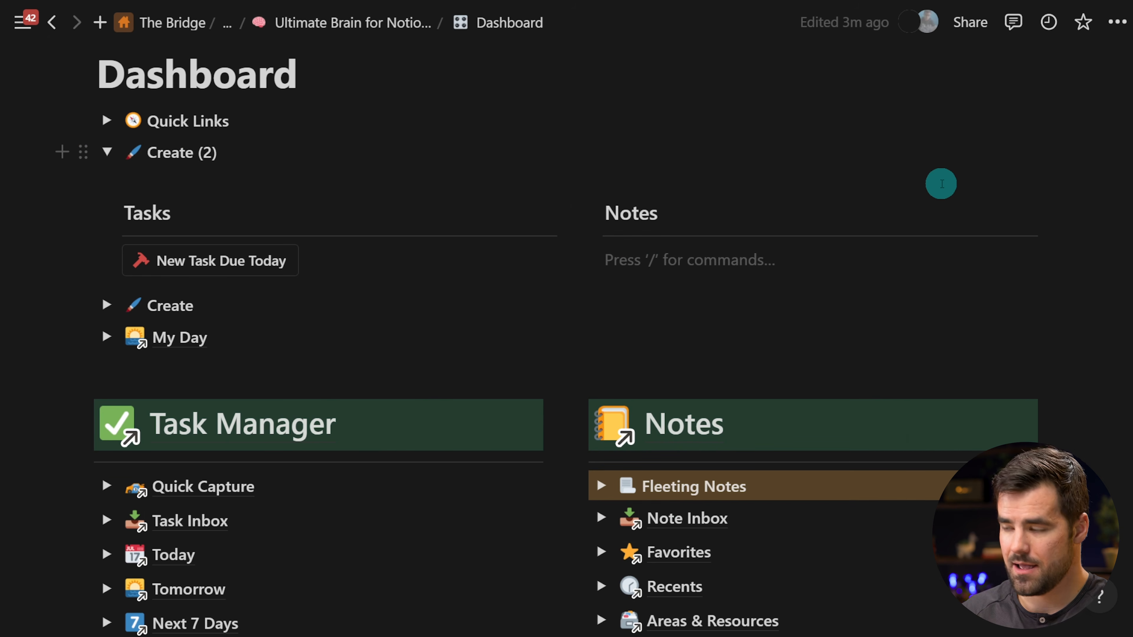
pyautogui.write('/but')
pyautogui.press('Return')
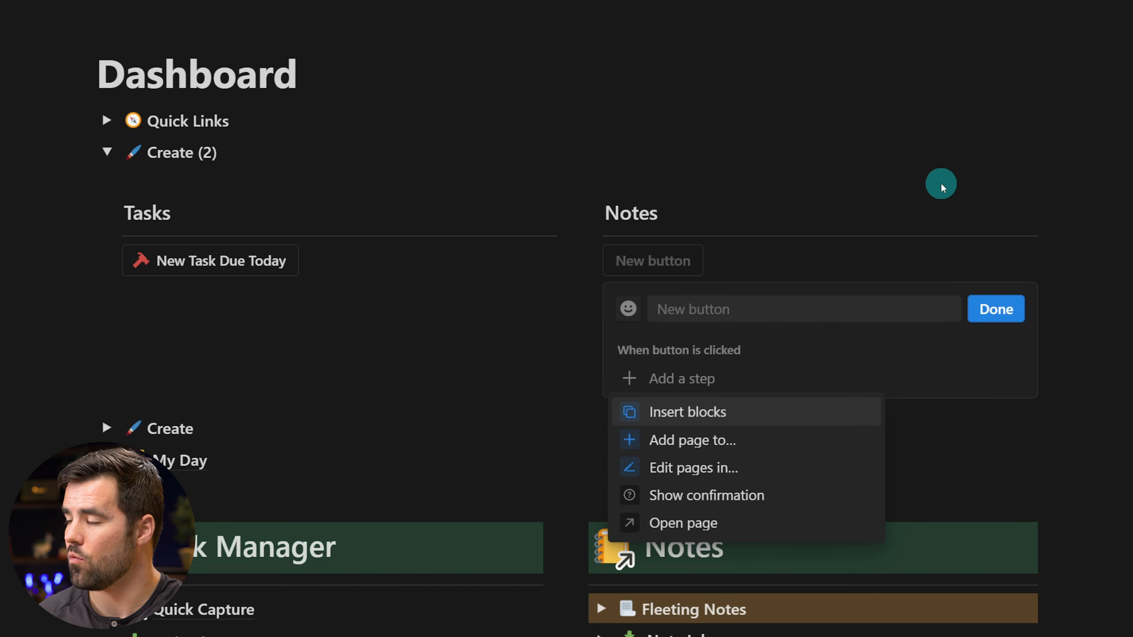
pyautogui.click(631, 309)
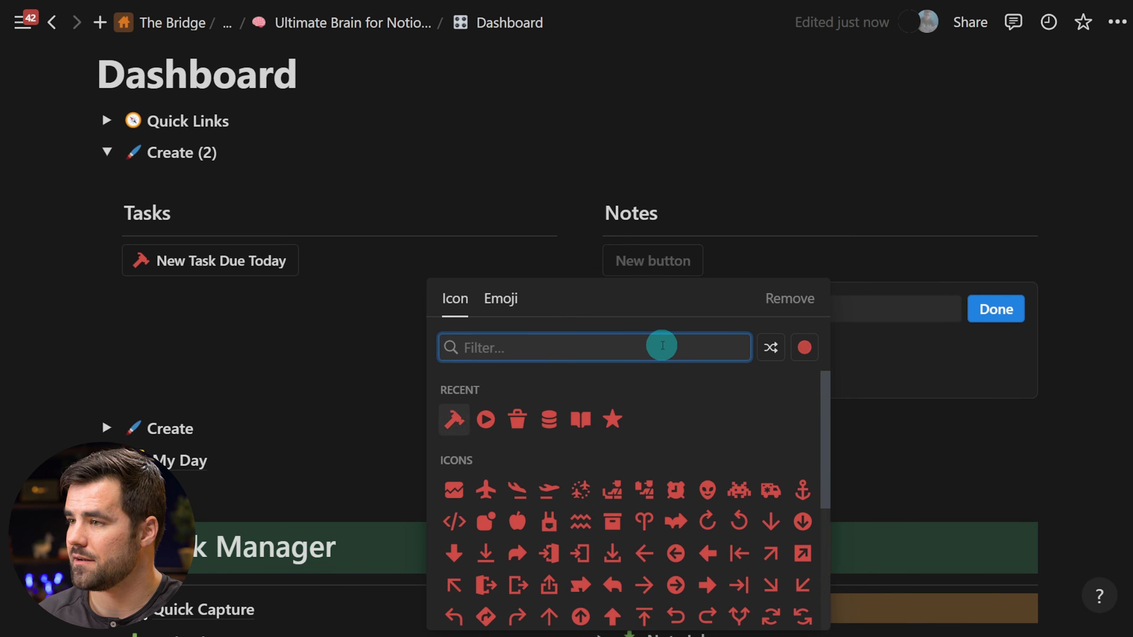
pyautogui.write('pen')
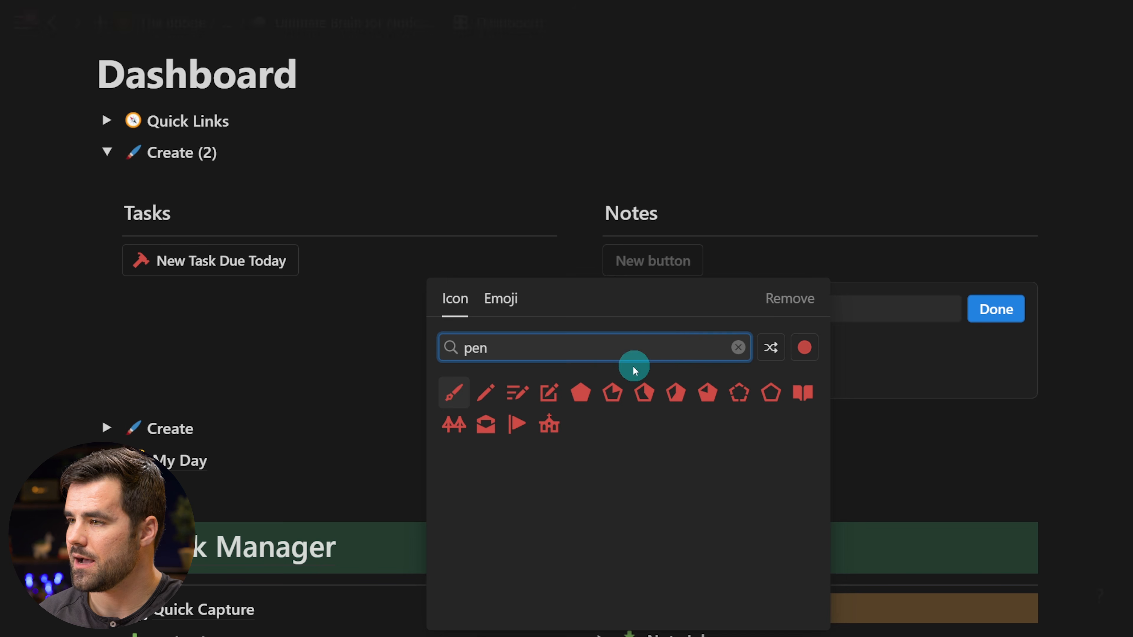
pyautogui.click(516, 392)
# Name the button under Notes "New Fleeting Note".
pyautogui.click(688, 308)
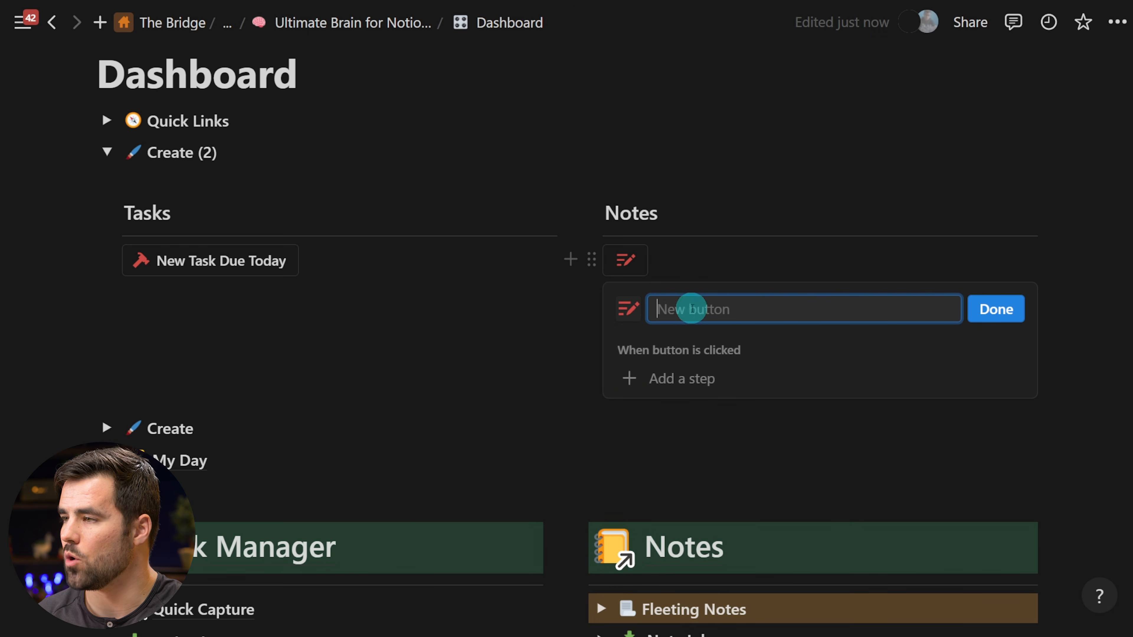
pyautogui.write('New Inbox')
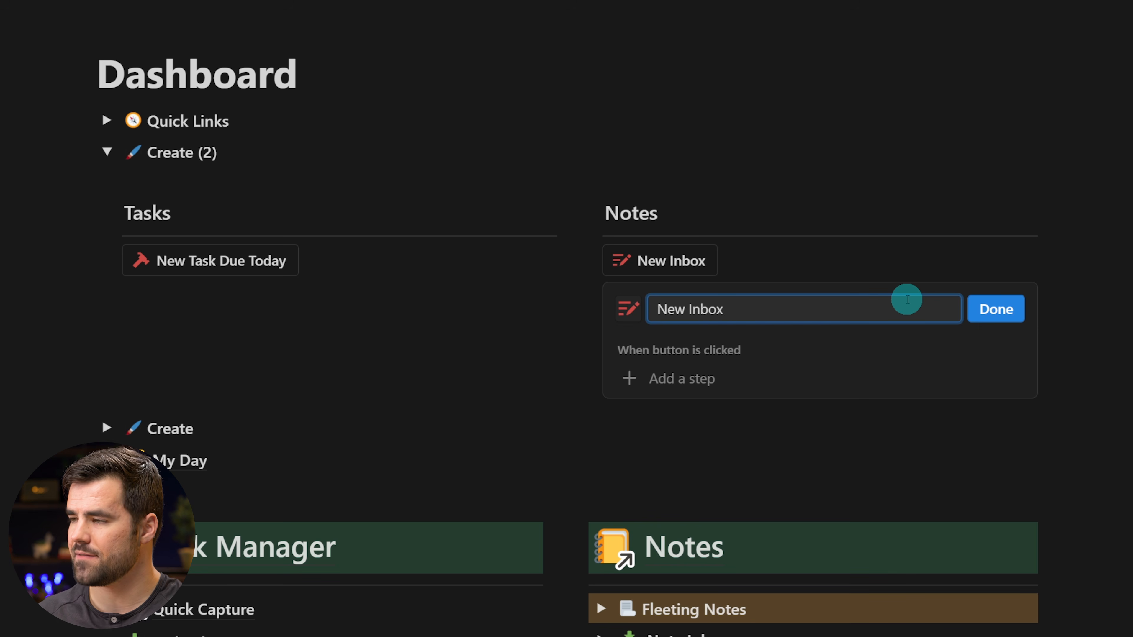
pyautogui.press('BackSpace')
pyautogui.press('BackSpace')
pyautogui.press('BackSpace')
pyautogui.press('BackSpace')
pyautogui.press('BackSpace')
pyautogui.write('Fleet')
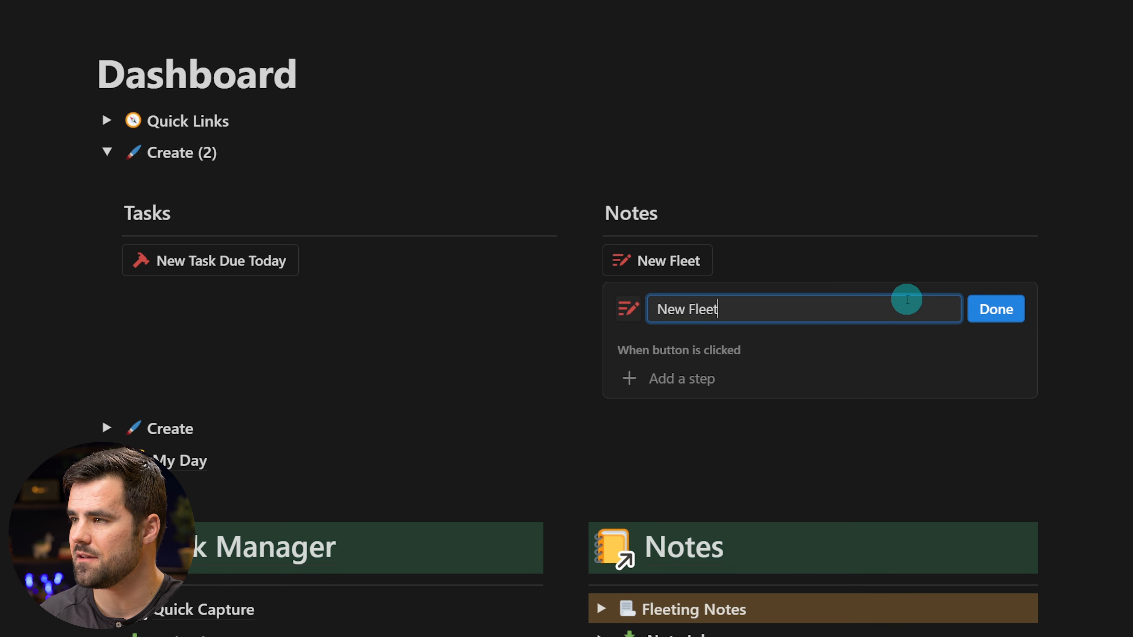
pyautogui.write('ing Notes')
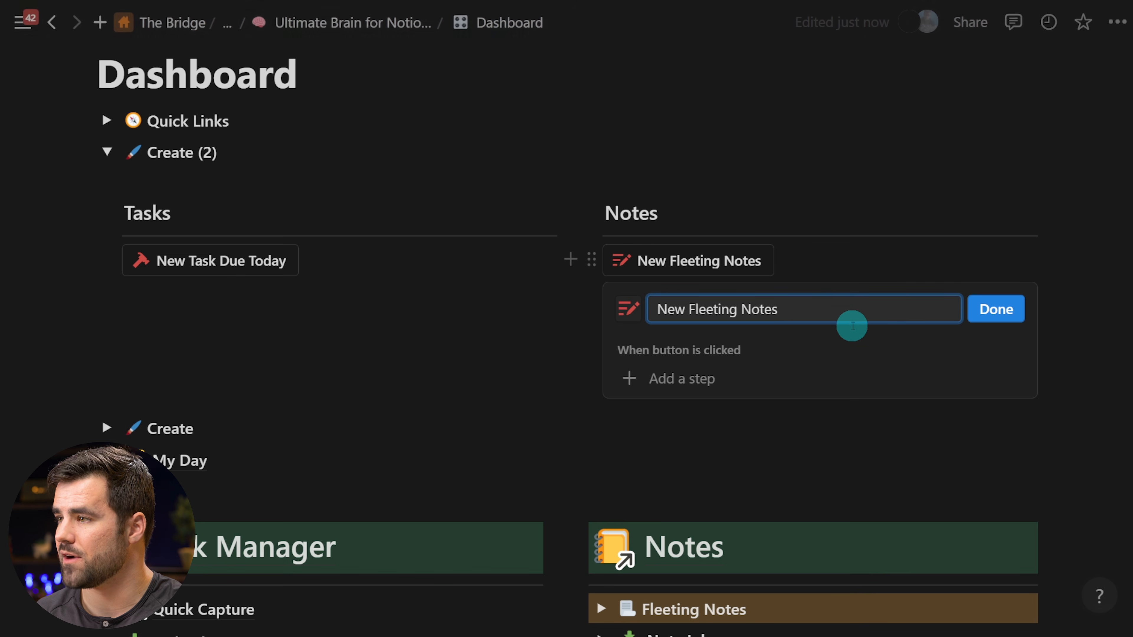
pyautogui.press('BackSpace')
# Give the New Fleeting Note button an "Add page to" action targeting the All Notes [BUB] database.
pyautogui.click(690, 379)
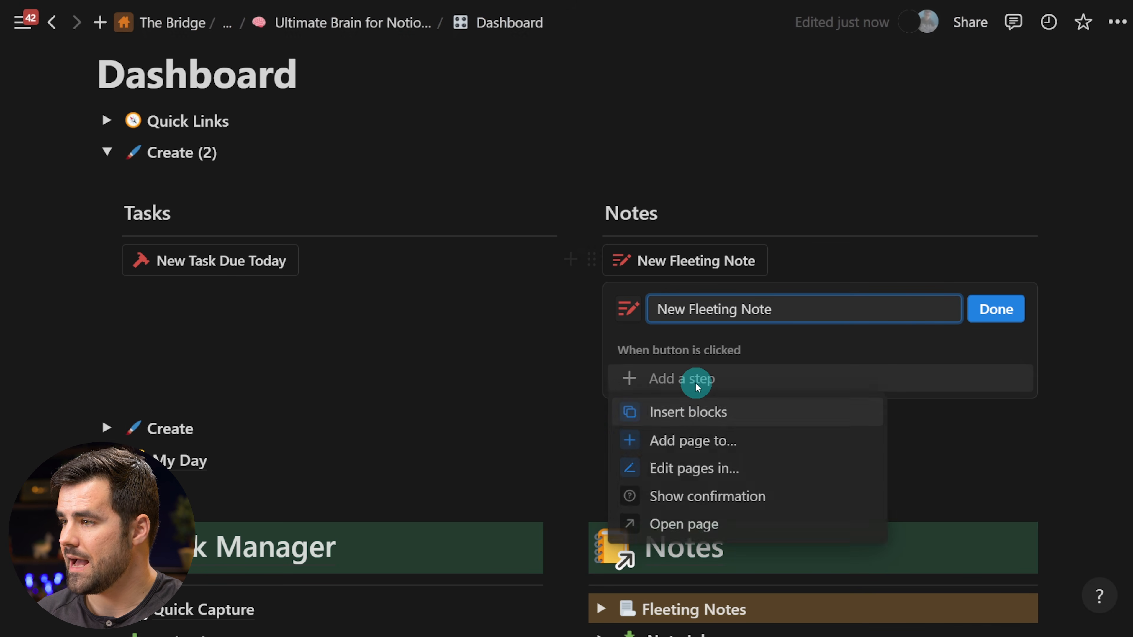
pyautogui.click(721, 438)
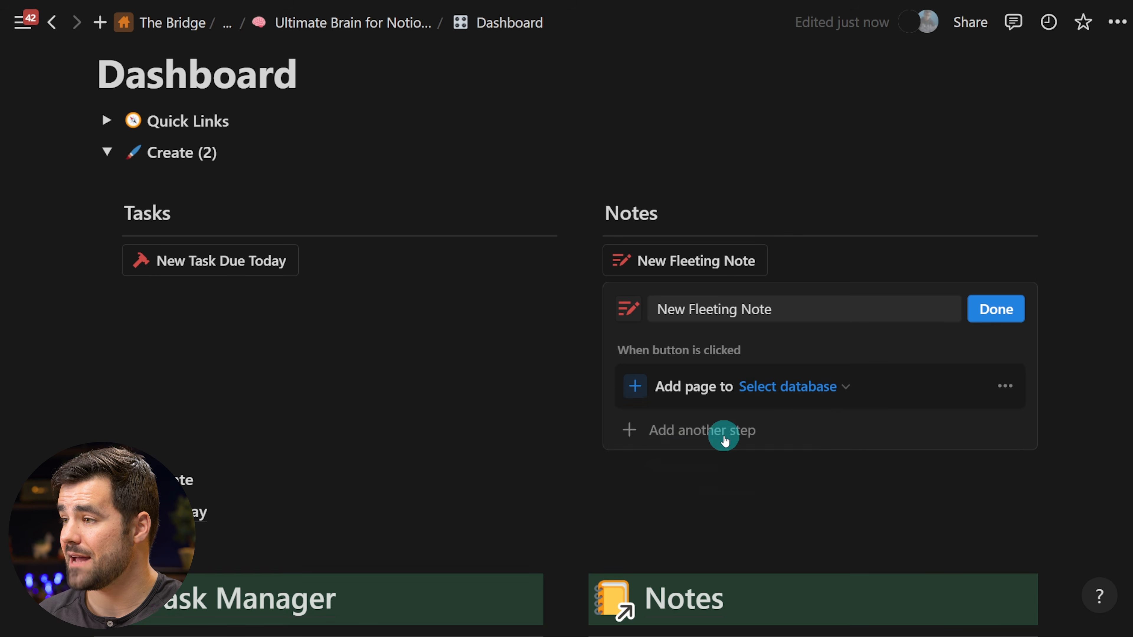
pyautogui.click(805, 387)
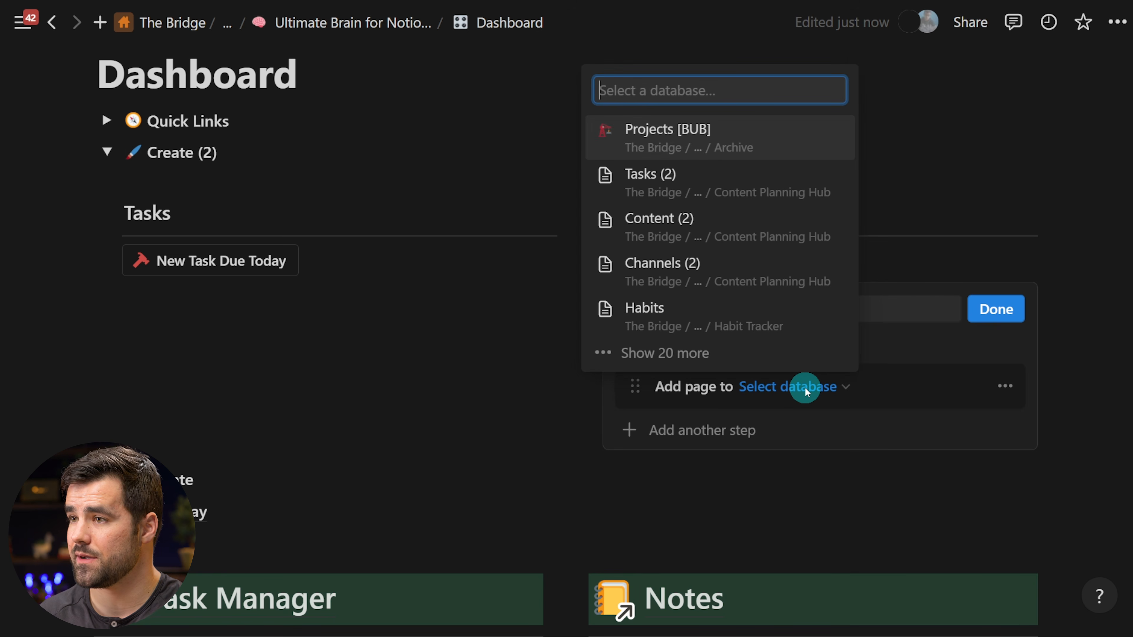
pyautogui.write('all note')
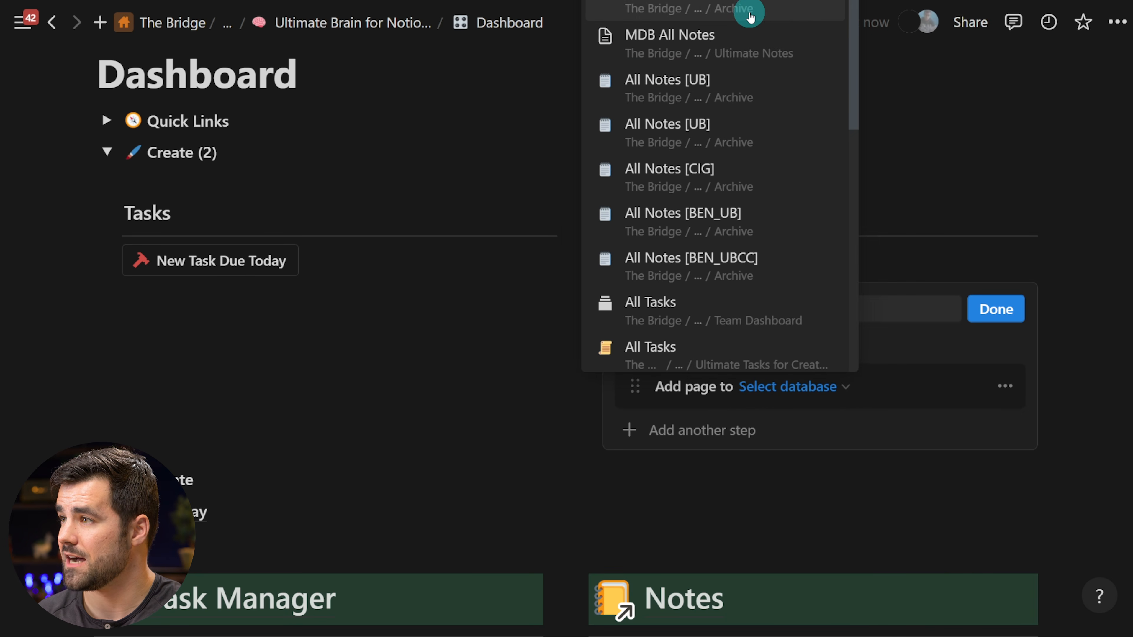
pyautogui.click(758, 18)
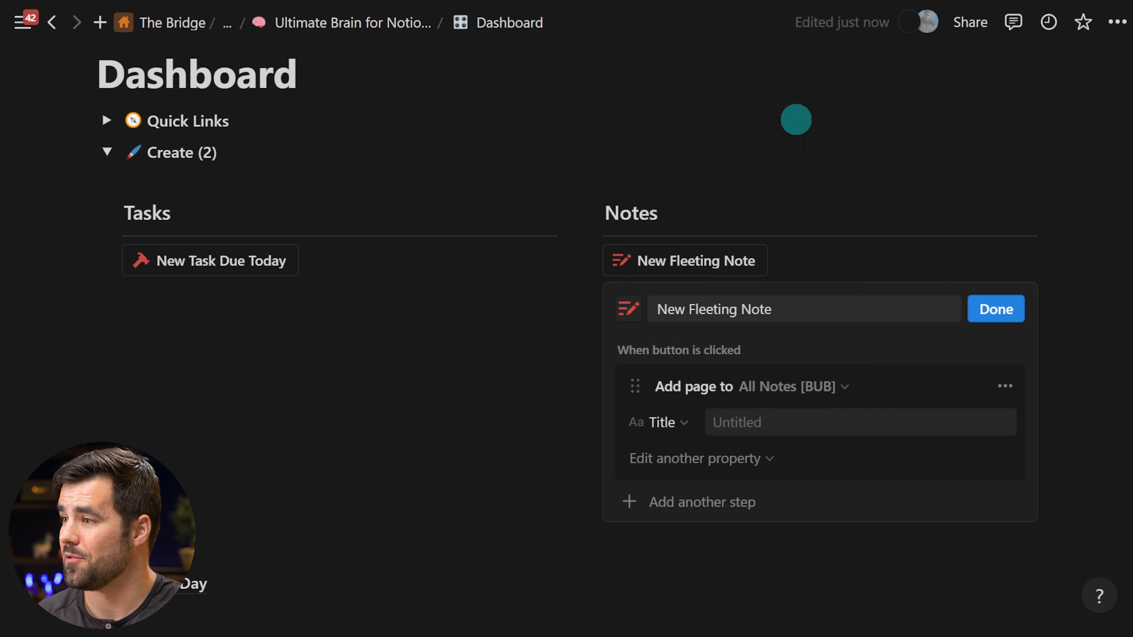
pyautogui.scroll(-2, 786, 323)
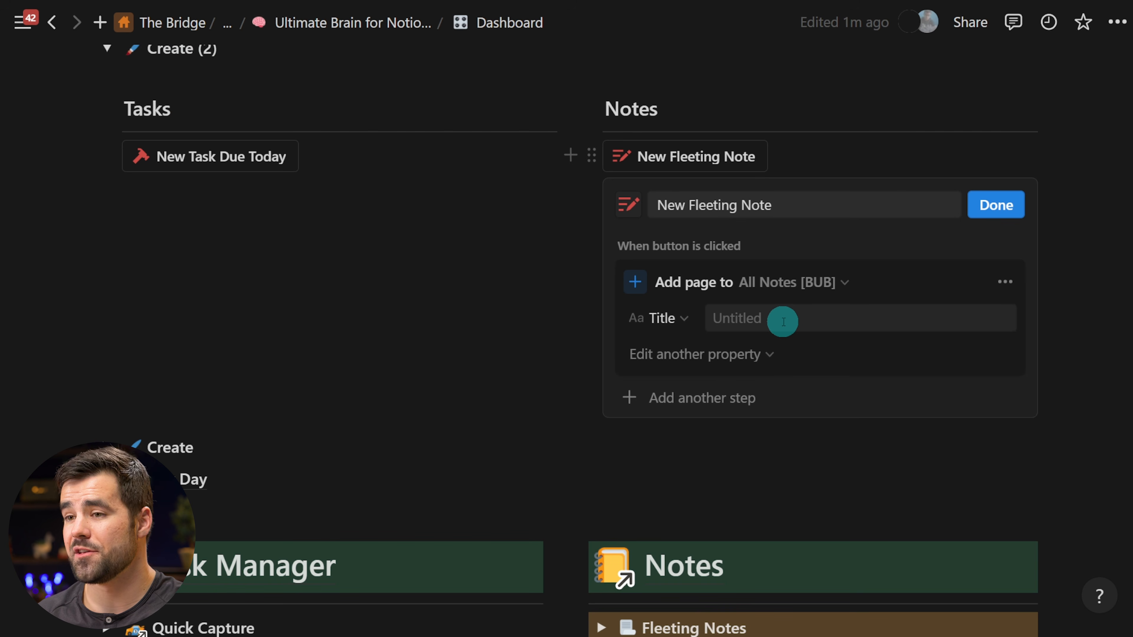
# Add the Type property to the New Fleeting Note button's page action and set it to Fleeting.
pyautogui.click(734, 356)
pyautogui.scroll(-1, 644, 355)
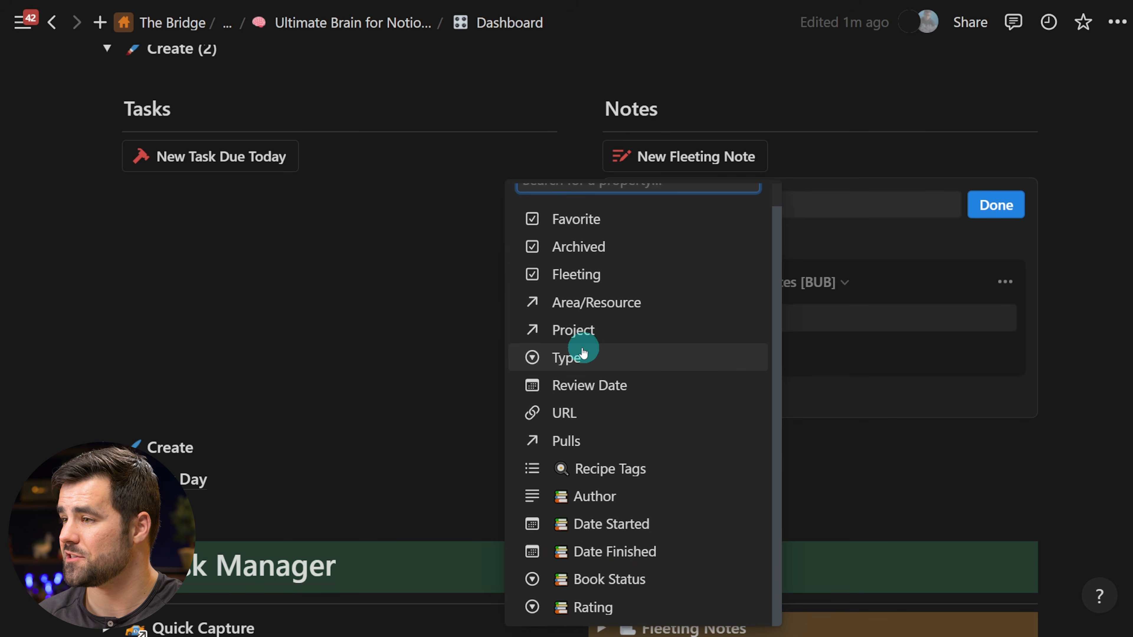
pyautogui.click(577, 359)
pyautogui.click(799, 362)
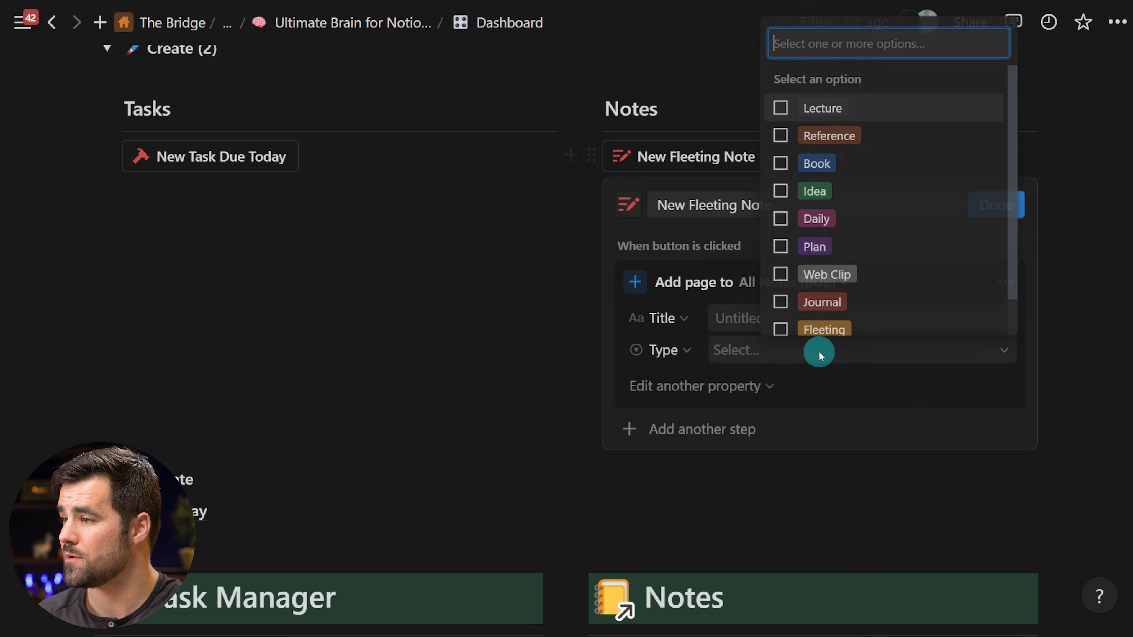
pyautogui.click(780, 330)
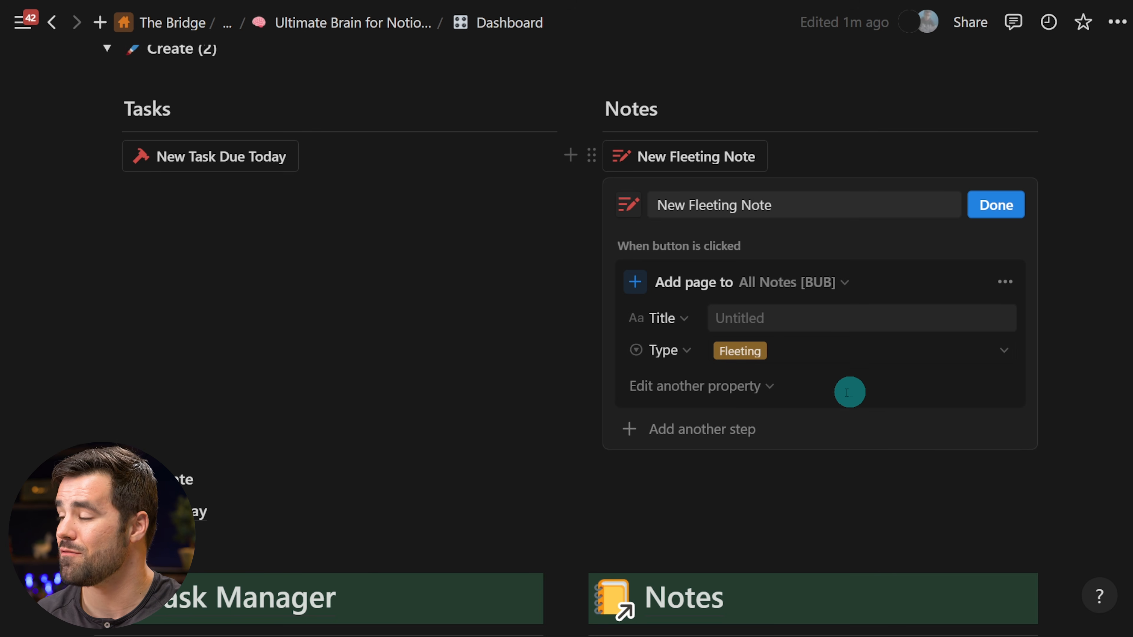
# Add an Open page step to the New Fleeting Note button that shows the new page added in Side peek, and finish the button.
pyautogui.click(729, 430)
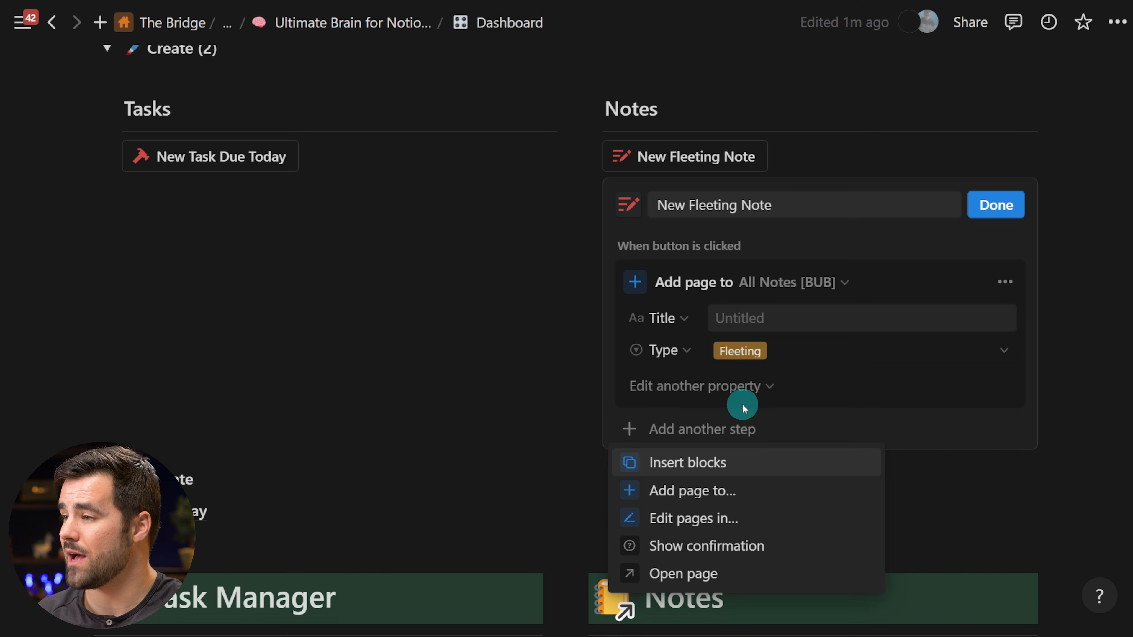
pyautogui.click(667, 574)
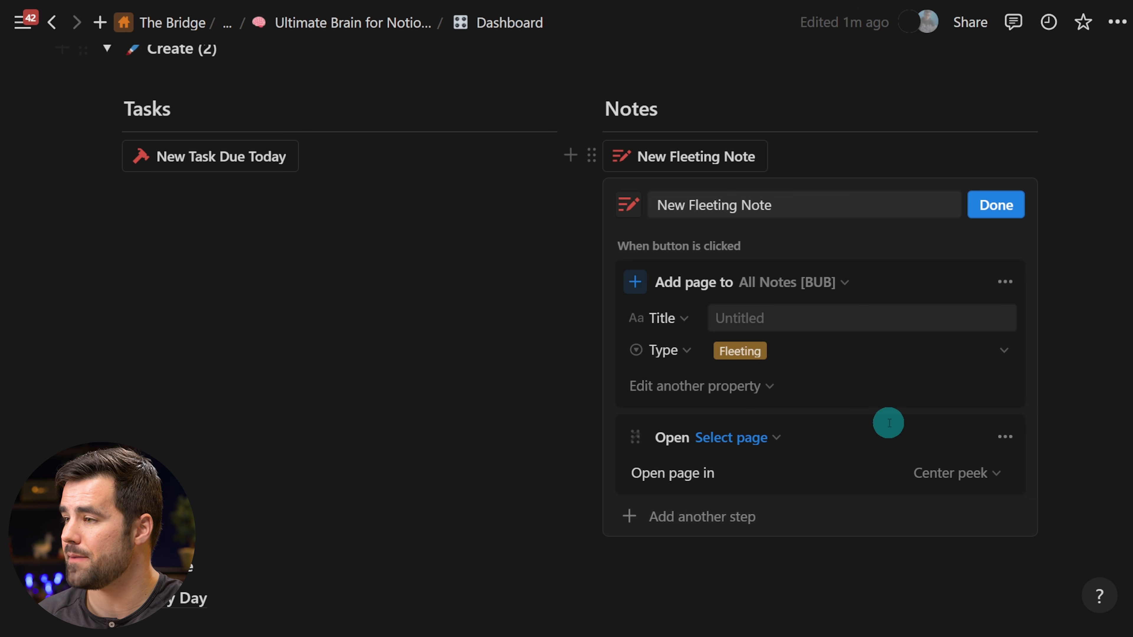
pyautogui.scroll(-1, 889, 424)
pyautogui.click(745, 385)
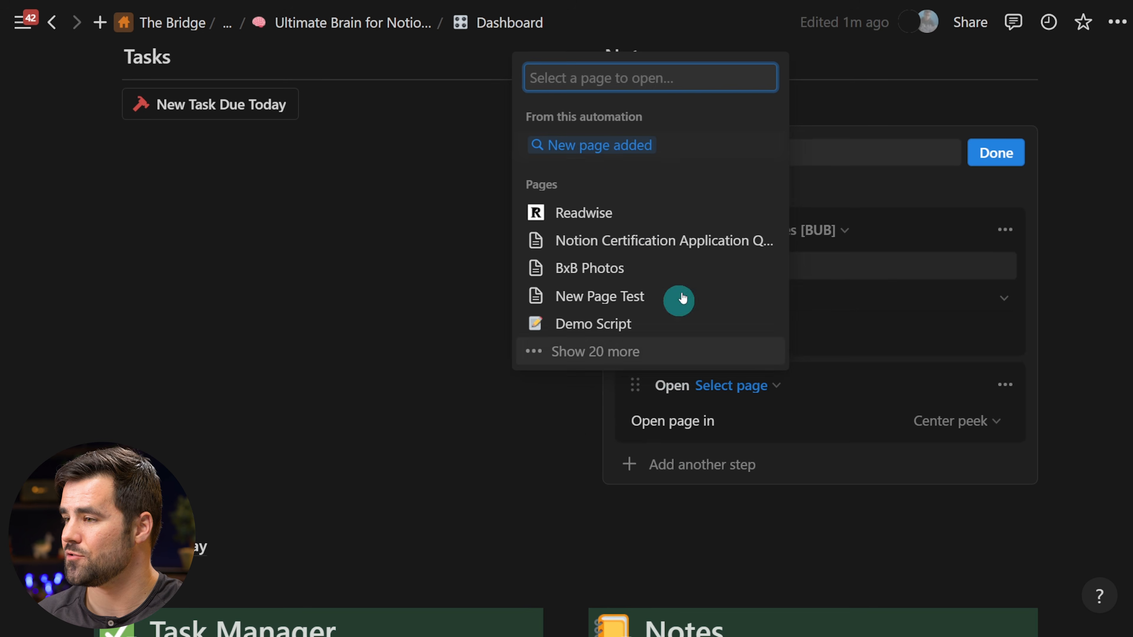
pyautogui.click(554, 136)
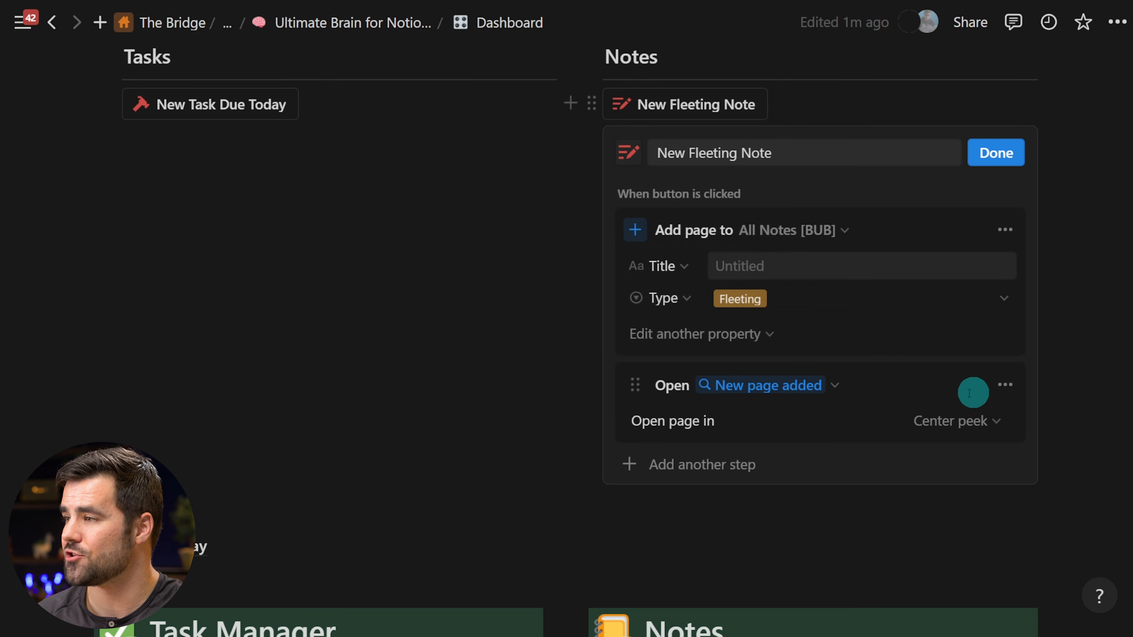
pyautogui.click(950, 420)
pyautogui.click(823, 230)
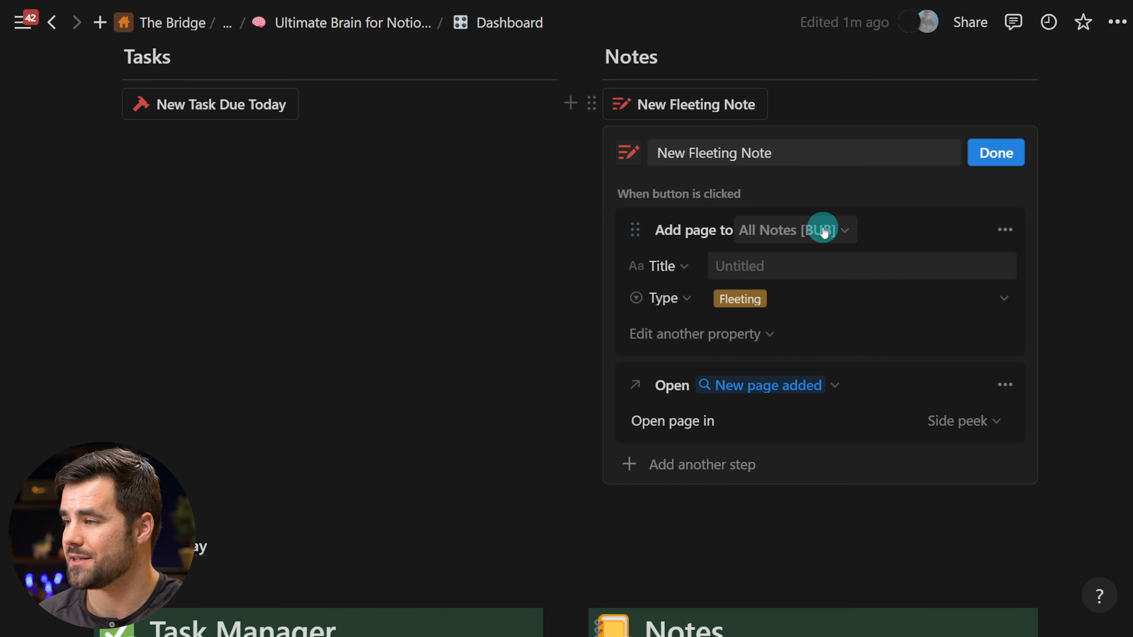
pyautogui.click(995, 153)
# Run the New Fleeting Note button, title the new note "Christmas Gifts", and close its side peek.
pyautogui.scroll(4, 959, 224)
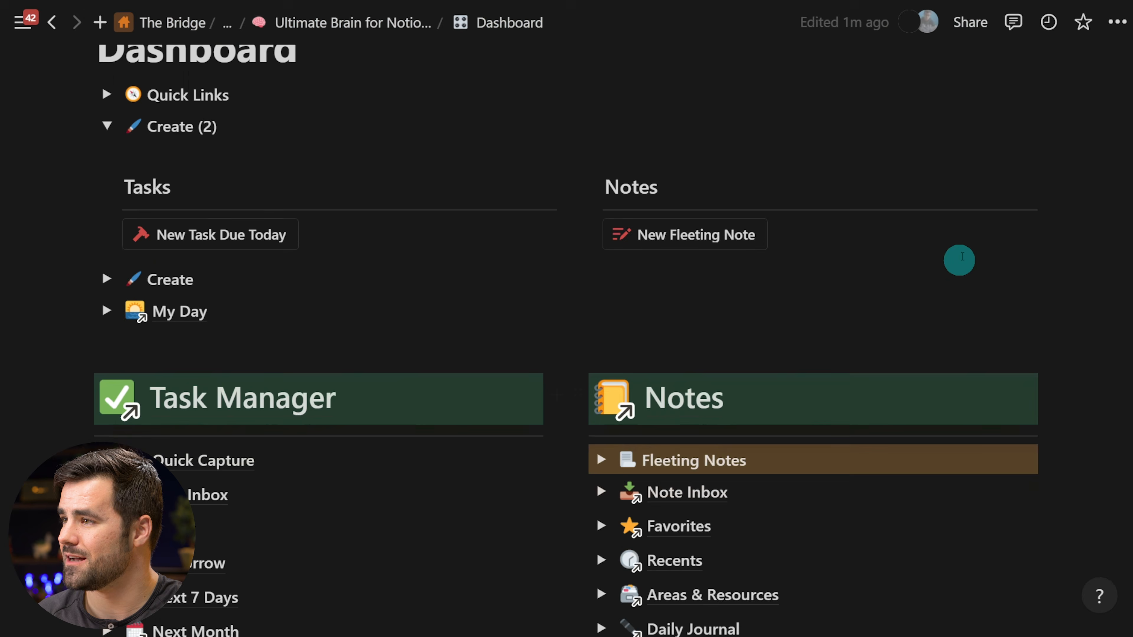
pyautogui.click(678, 259)
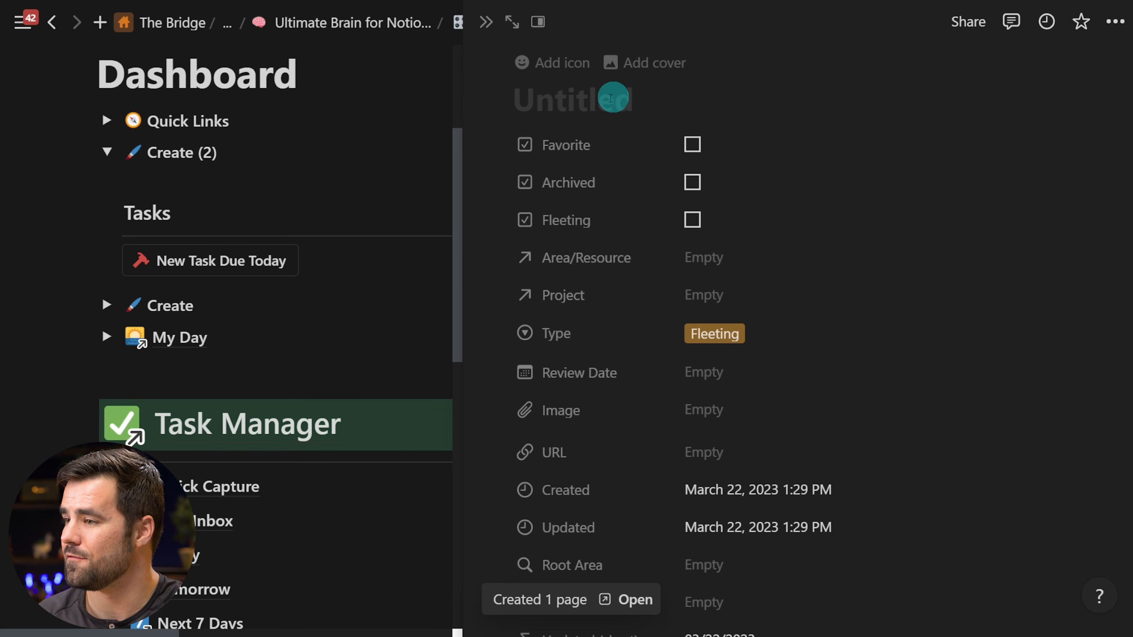
pyautogui.write('Christmas Gifts')
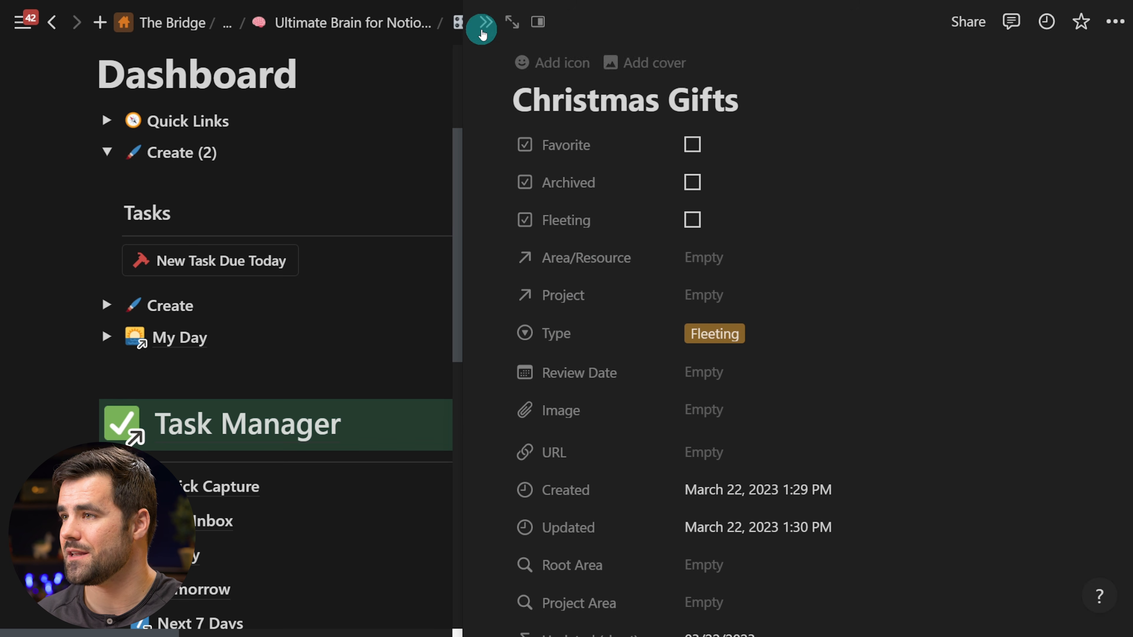
pyautogui.click(488, 26)
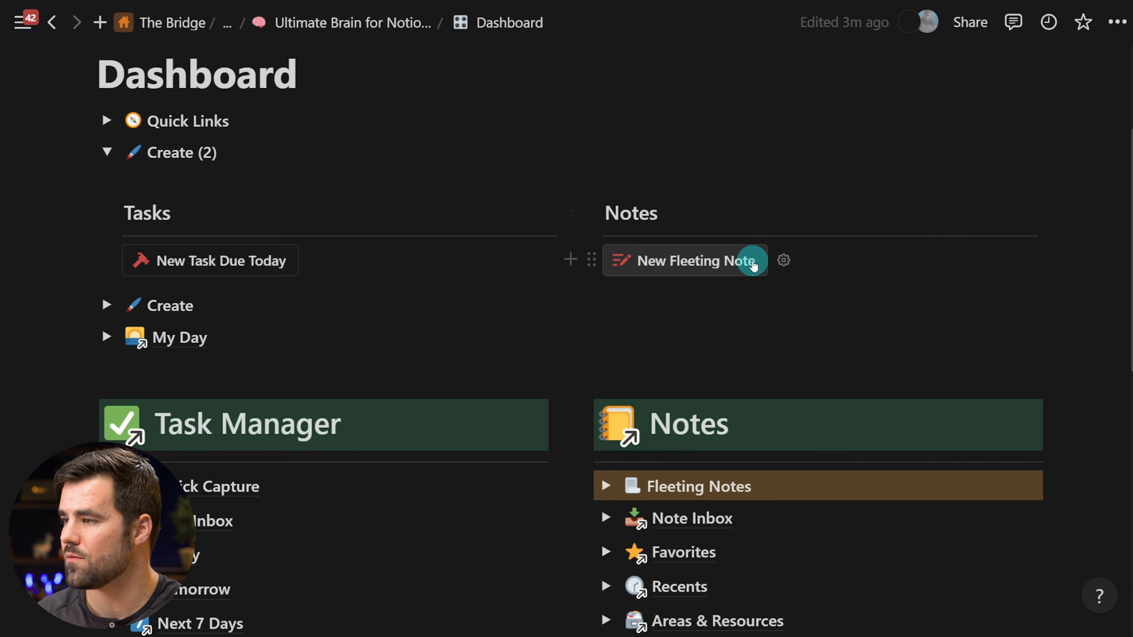
# Expand the Fleeting Notes toggle to check for the Christmas Gifts note, and collapse it again.
pyautogui.scroll(-4, 758, 259)
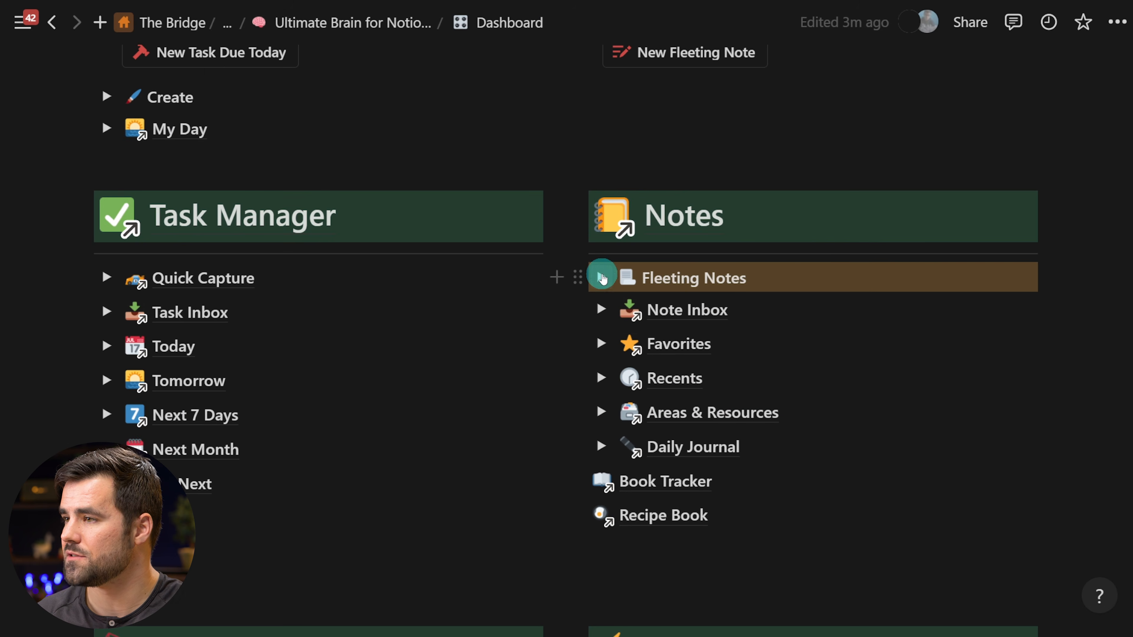
pyautogui.click(602, 278)
pyautogui.scroll(-2, 696, 286)
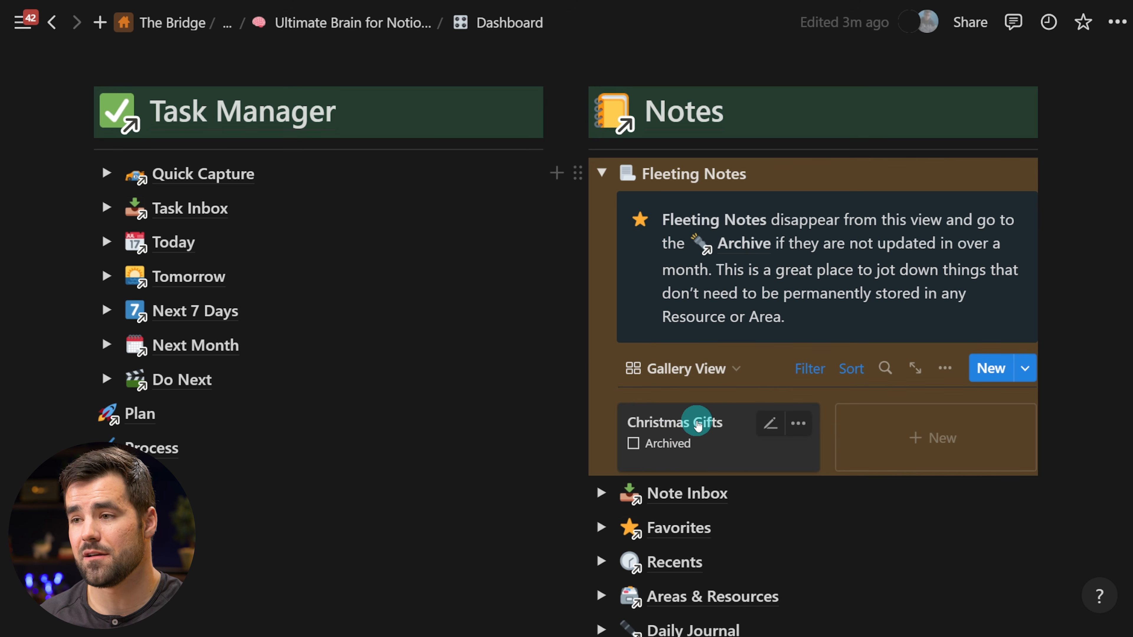
pyautogui.click(602, 173)
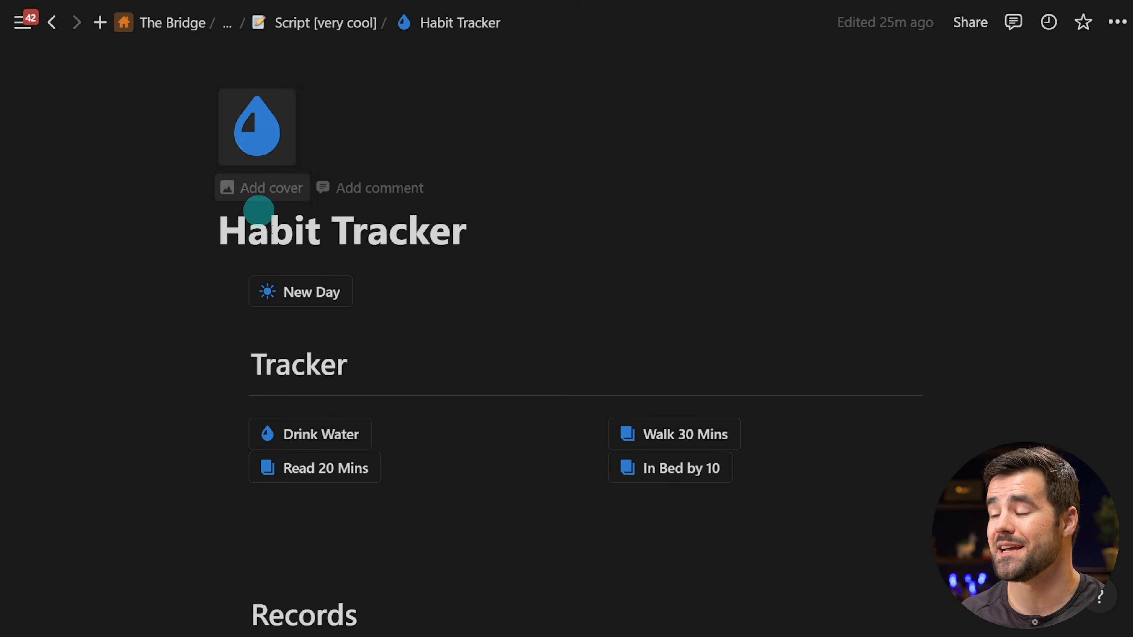
pyautogui.scroll(-2, 877, 299)
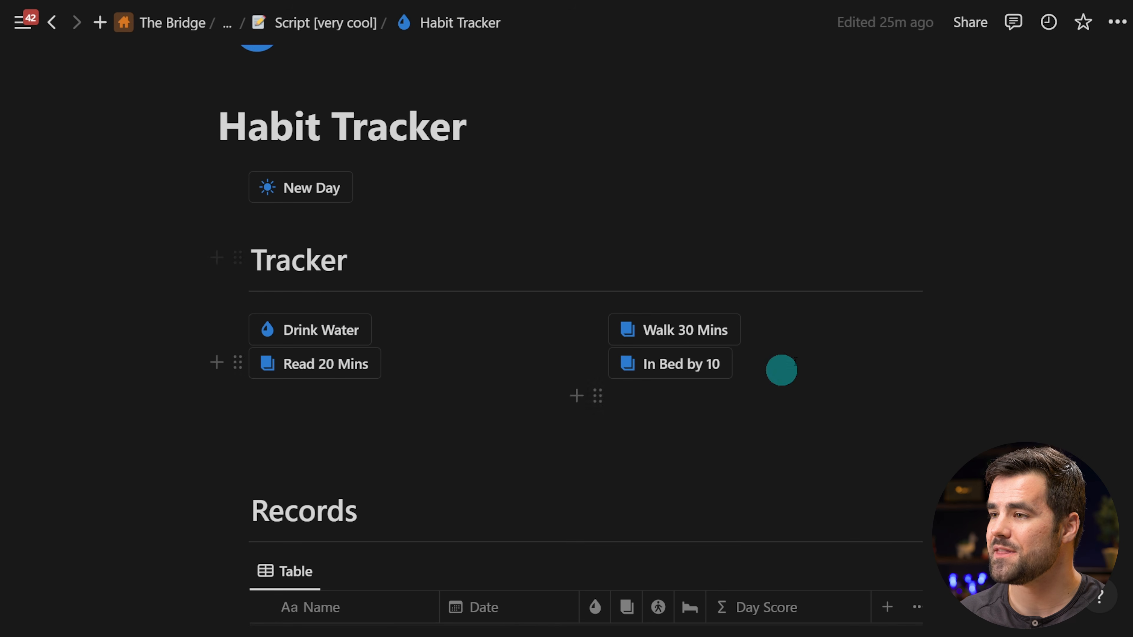
pyautogui.scroll(-2, 943, 374)
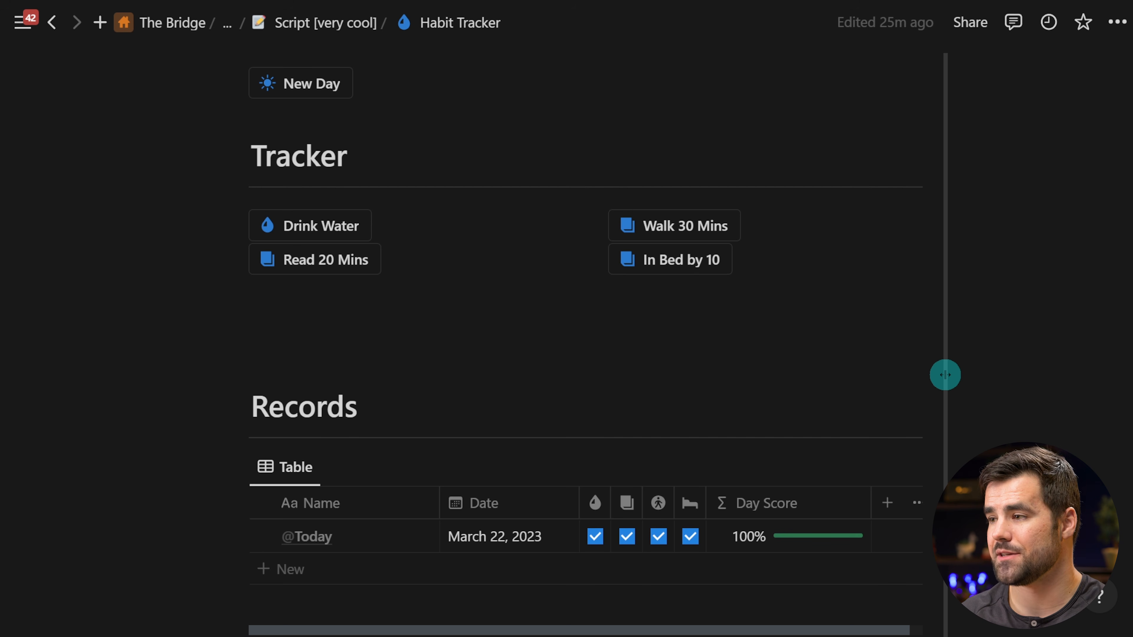
pyautogui.scroll(-2, 945, 375)
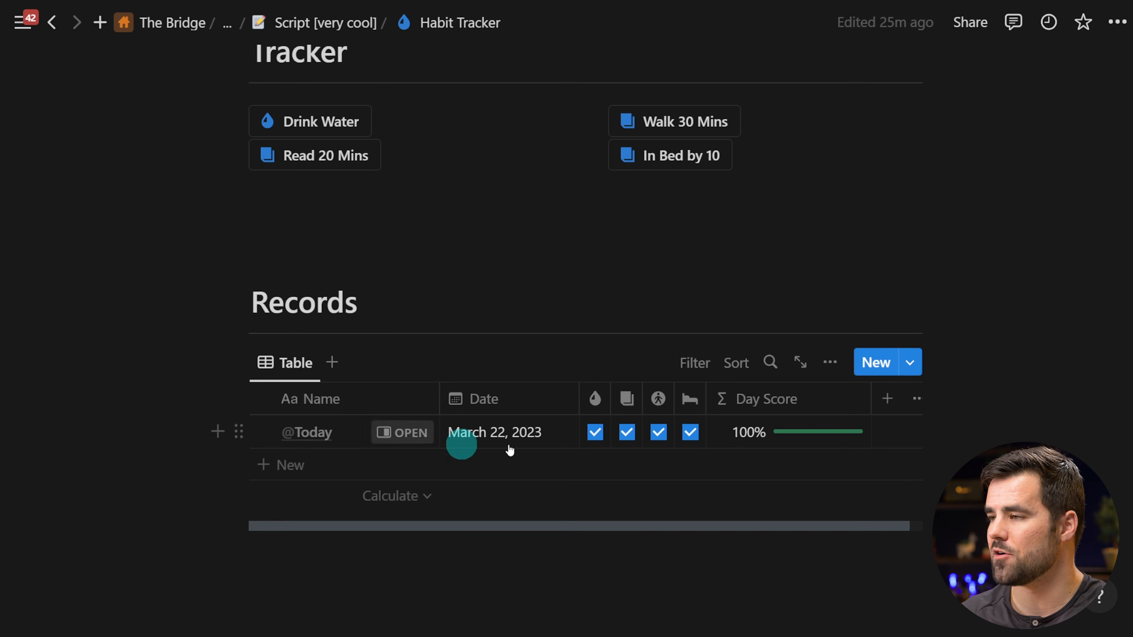
pyautogui.rightClick(407, 439)
pyautogui.click(473, 155)
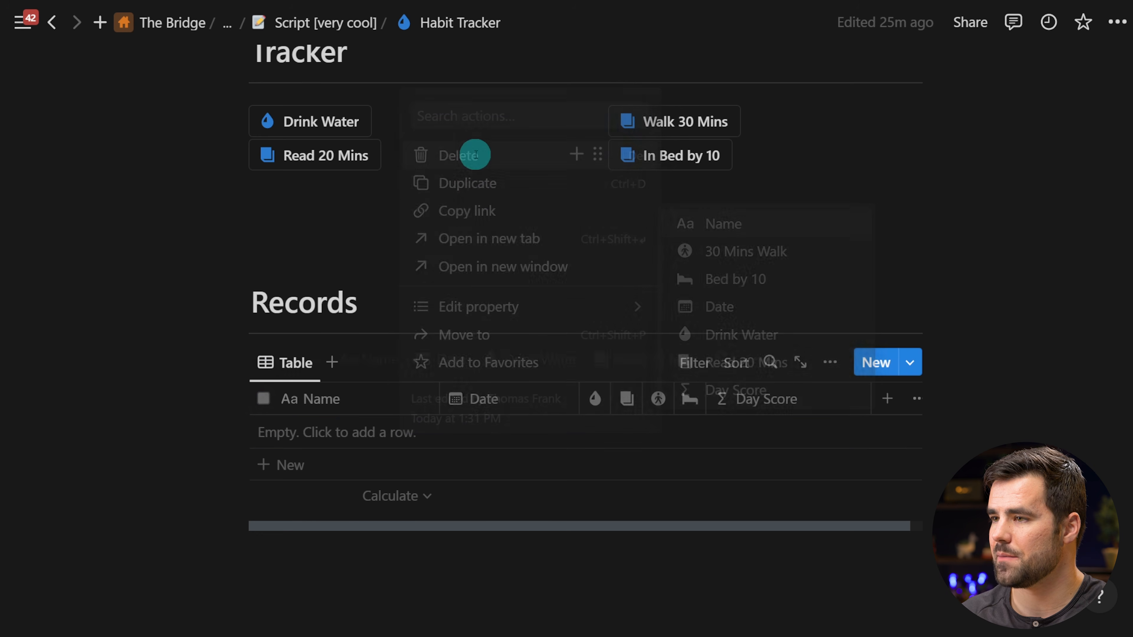
# Examine the New Day button's settings, including the options for its Date value, and close the editor.
pyautogui.scroll(3, 835, 364)
pyautogui.scroll(1, 401, 193)
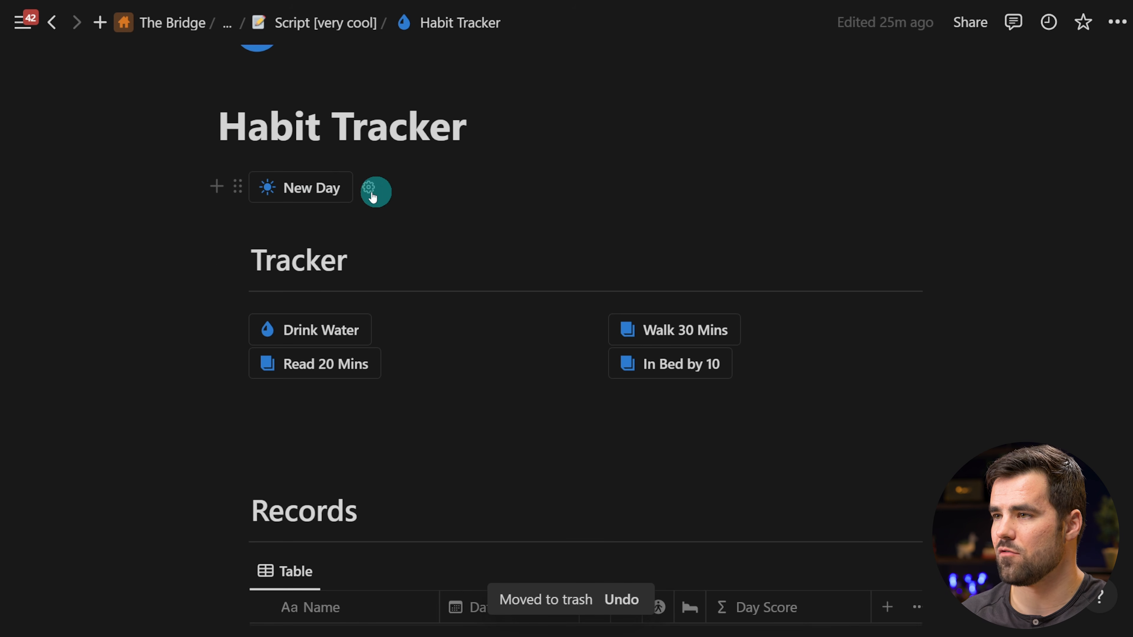
pyautogui.click(370, 190)
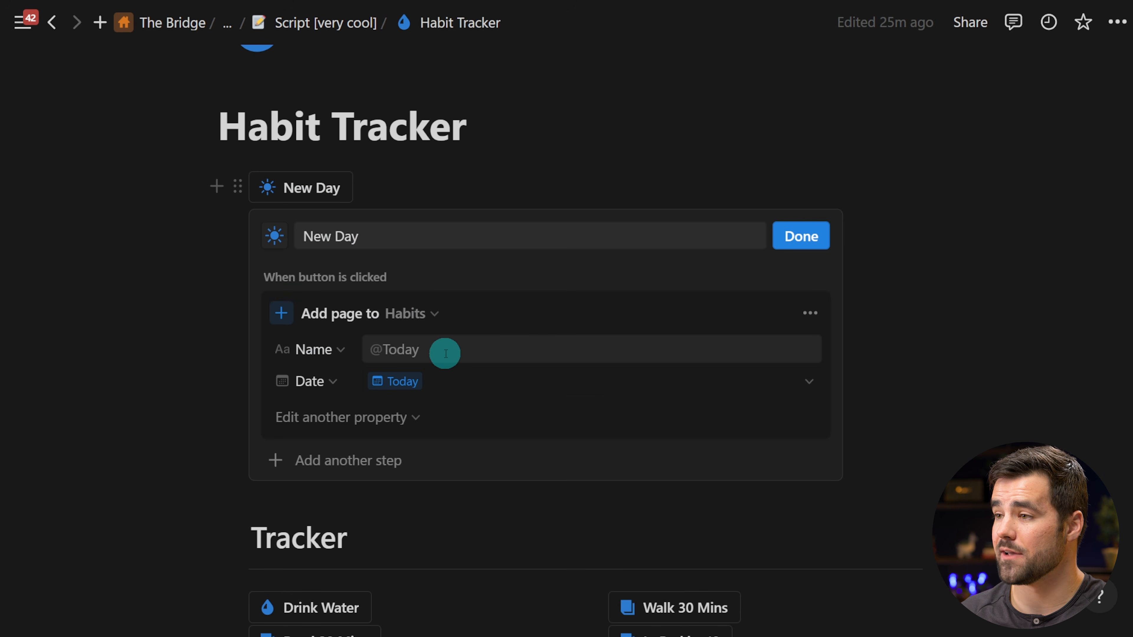
pyautogui.click(458, 390)
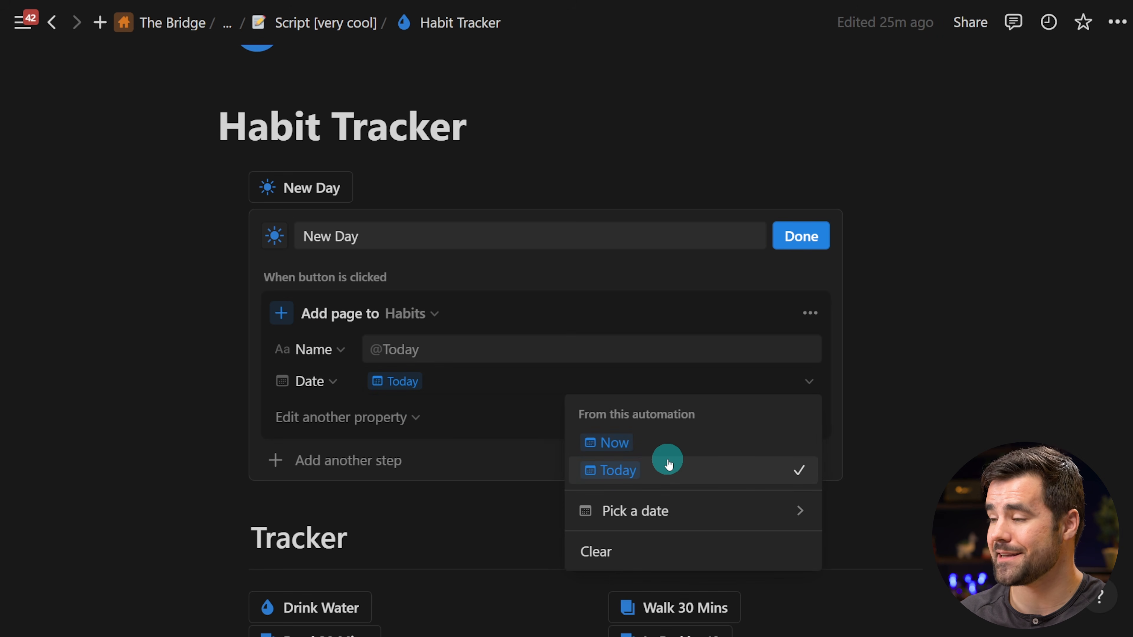
pyautogui.click(524, 413)
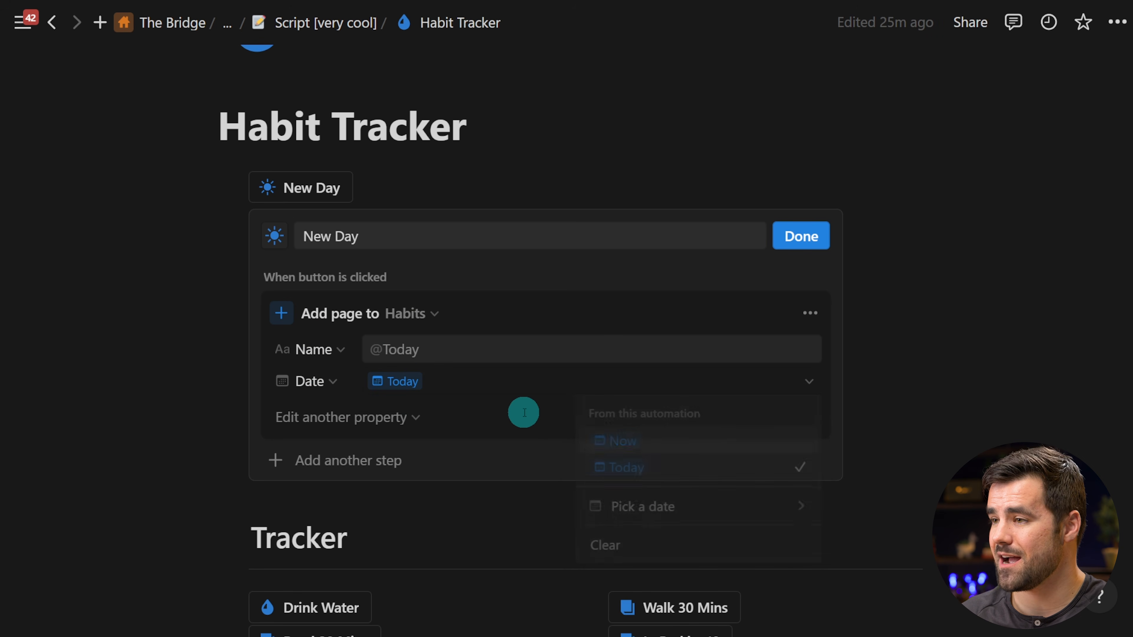
pyautogui.click(790, 234)
# Run the New Day button to create a record for today in the Records table.
pyautogui.click(296, 190)
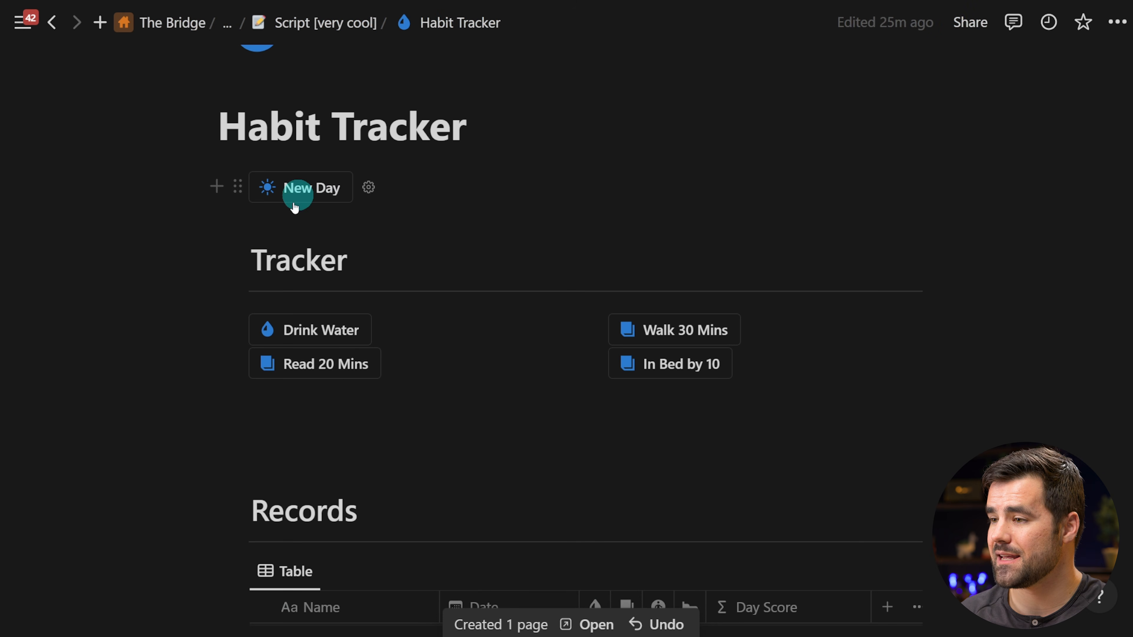
pyautogui.scroll(-3, 218, 316)
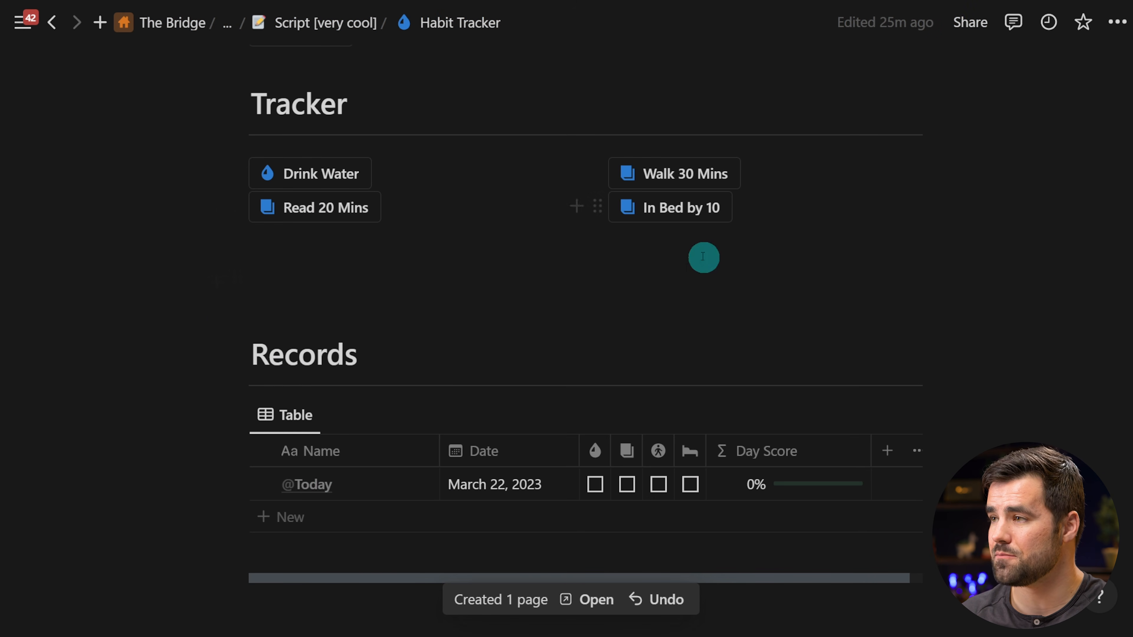
# Delete the In Bed by 10 button from the Tracker section.
pyautogui.scroll(2, 493, 390)
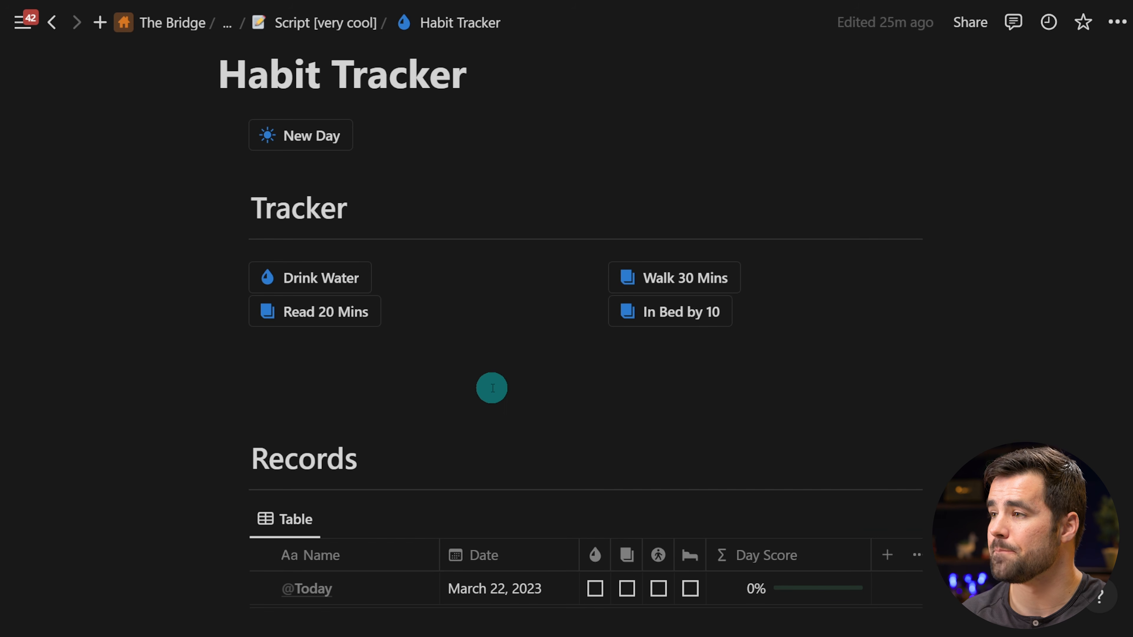
pyautogui.click(597, 313)
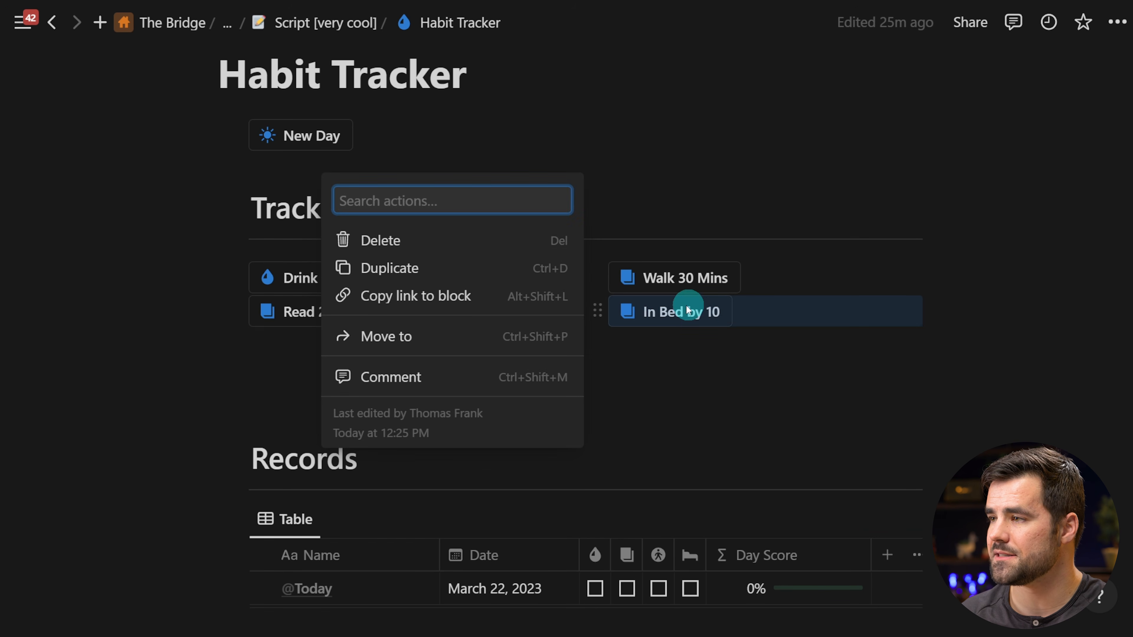
pyautogui.click(435, 251)
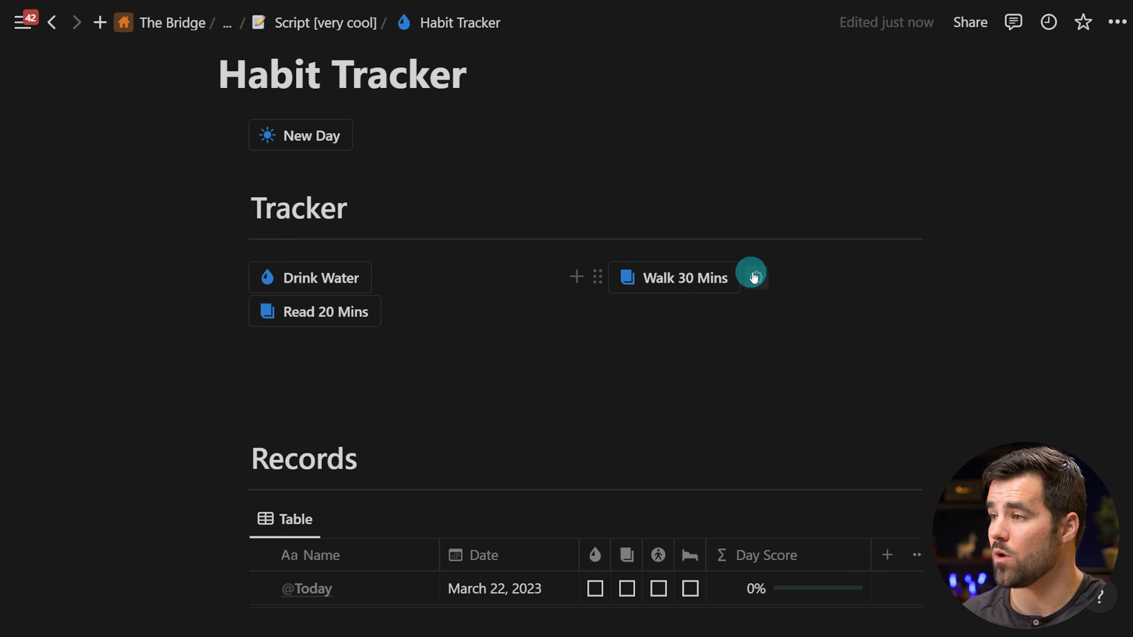
# Examine the Walk 30 Mins button's edit action, including its target database and its filter on the pages to edit.
pyautogui.click(762, 278)
pyautogui.scroll(-3, 974, 342)
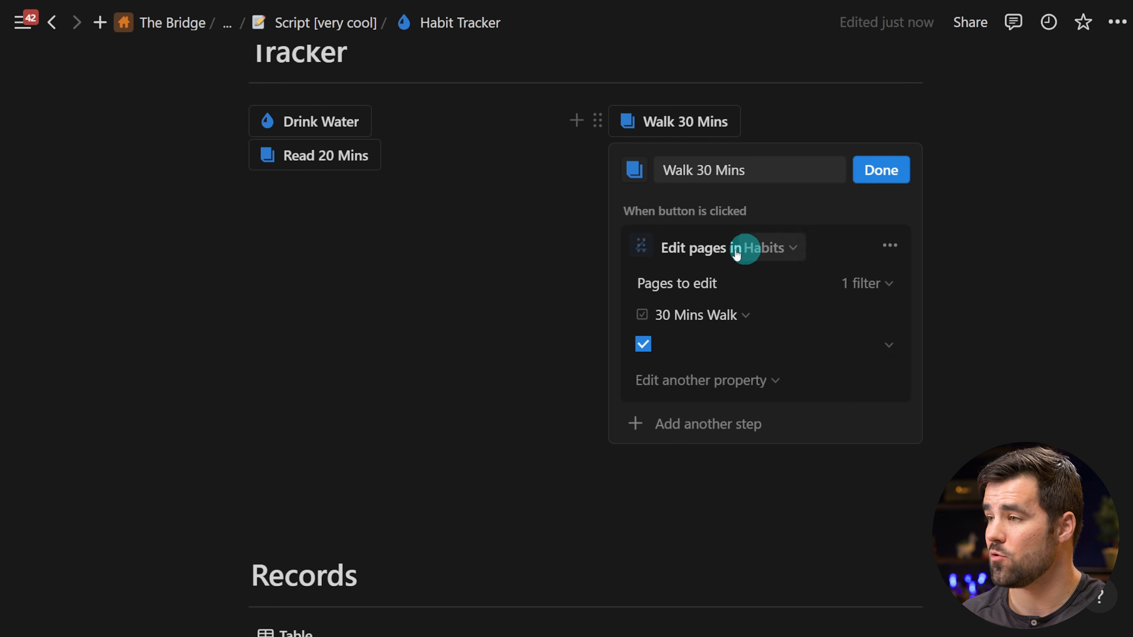
pyautogui.click(783, 250)
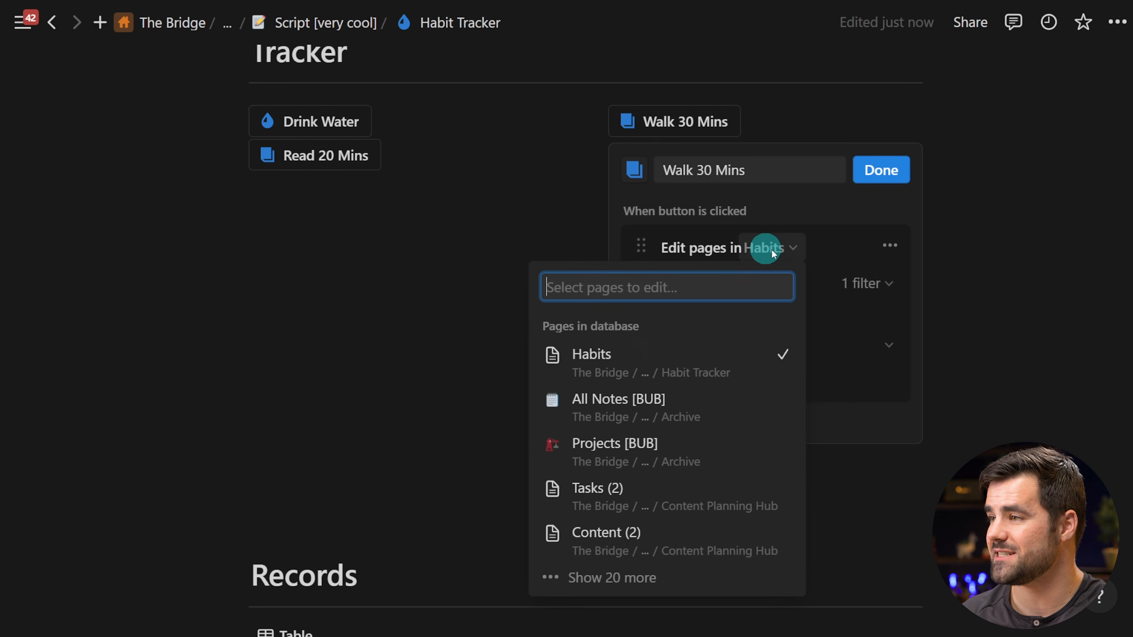
pyautogui.click(829, 234)
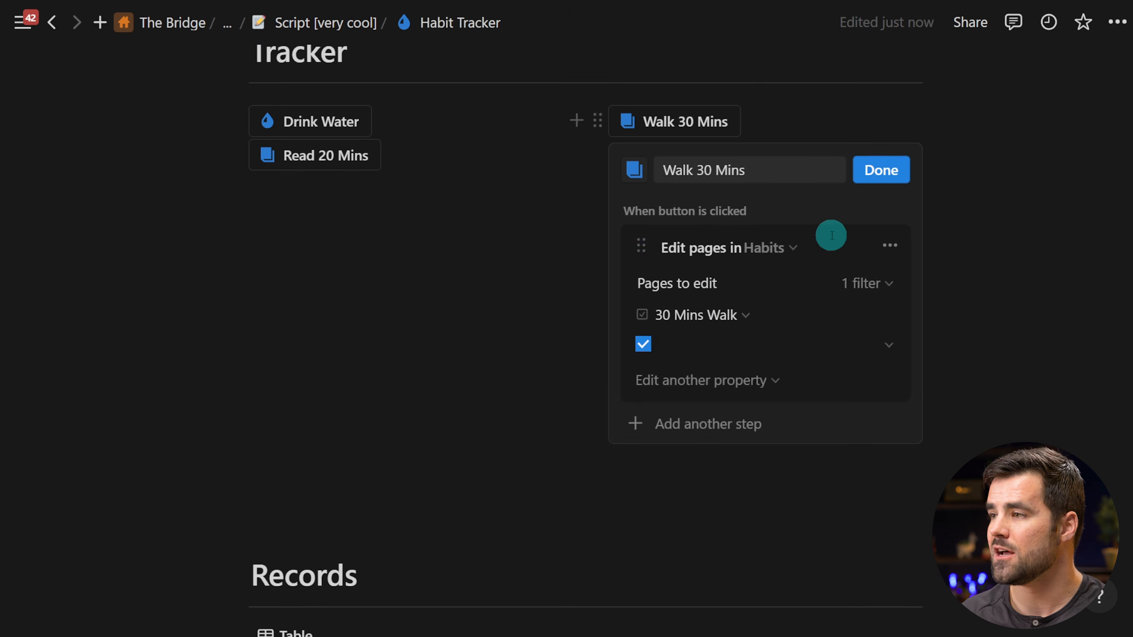
pyautogui.scroll(-1, 838, 233)
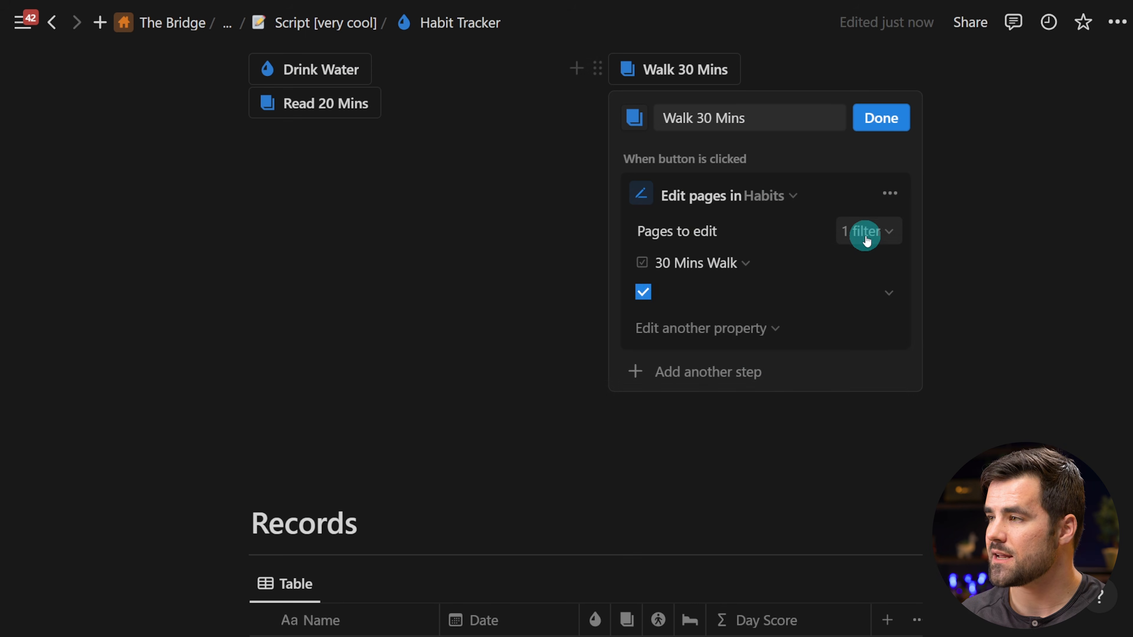
pyautogui.click(863, 232)
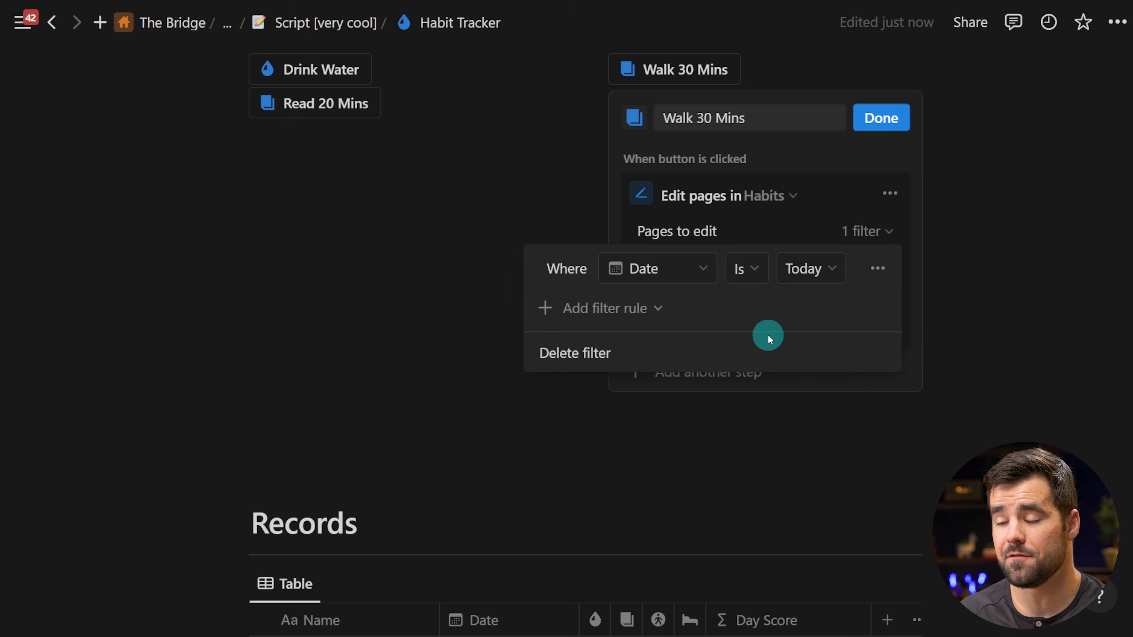
pyautogui.click(837, 206)
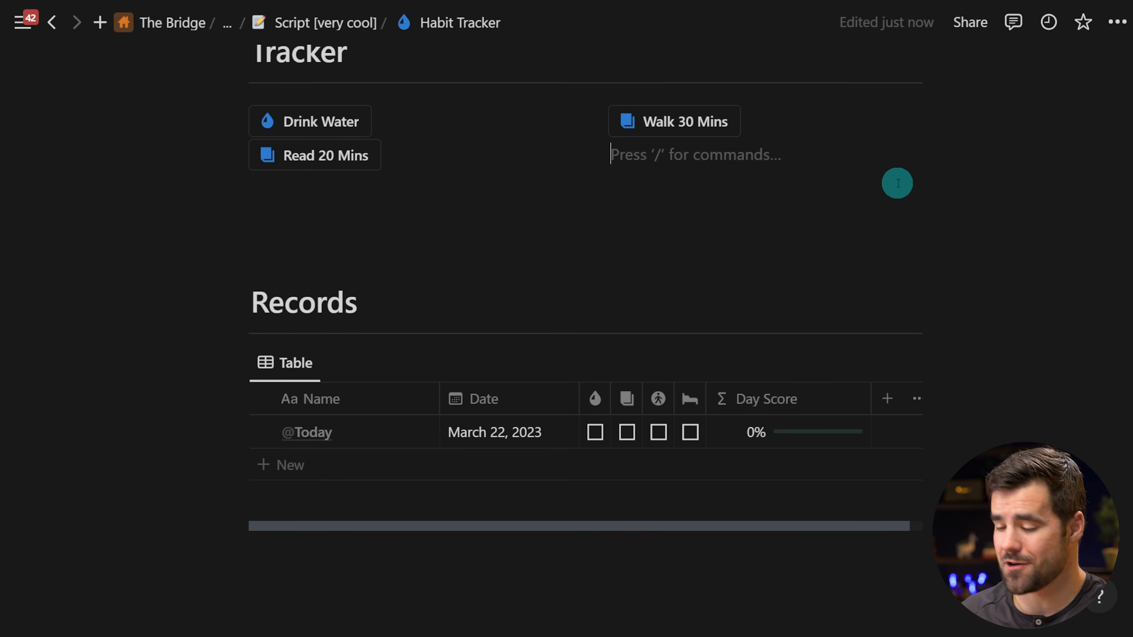
# Insert a new button below Walk 30 Mins in the Tracker section and name it In Bed By 10.
pyautogui.write('/button')
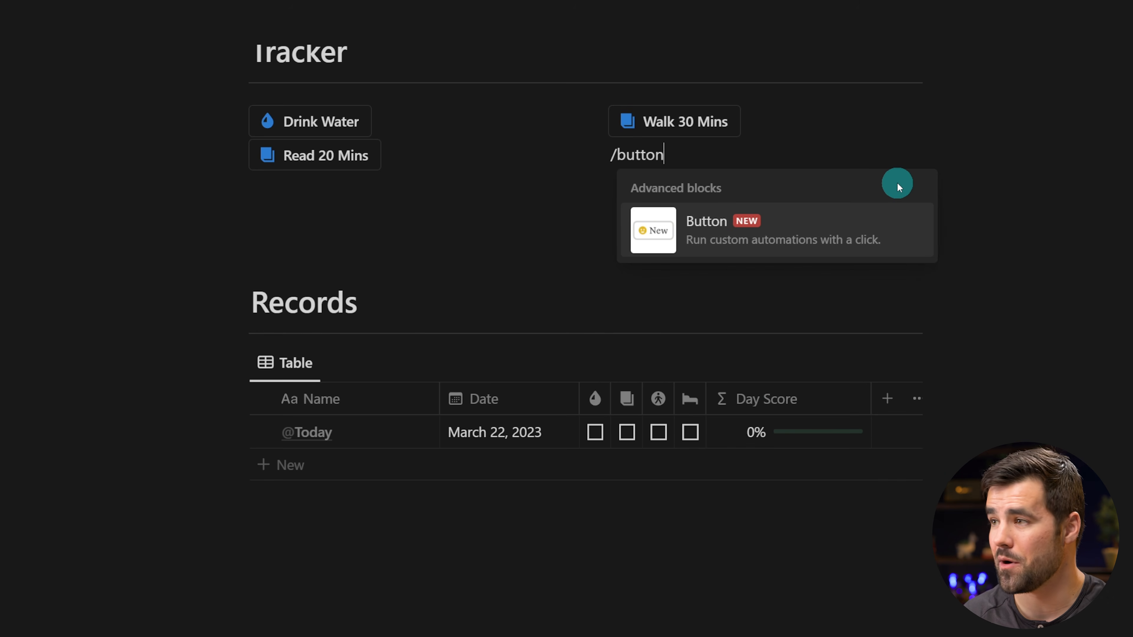
pyautogui.click(708, 237)
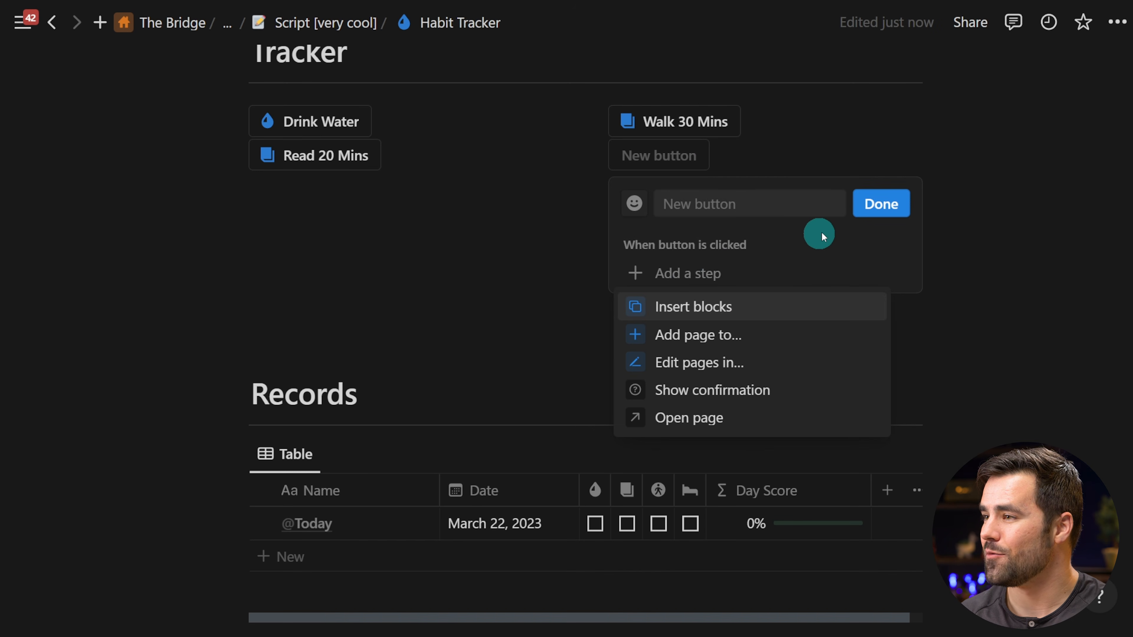
pyautogui.click(721, 202)
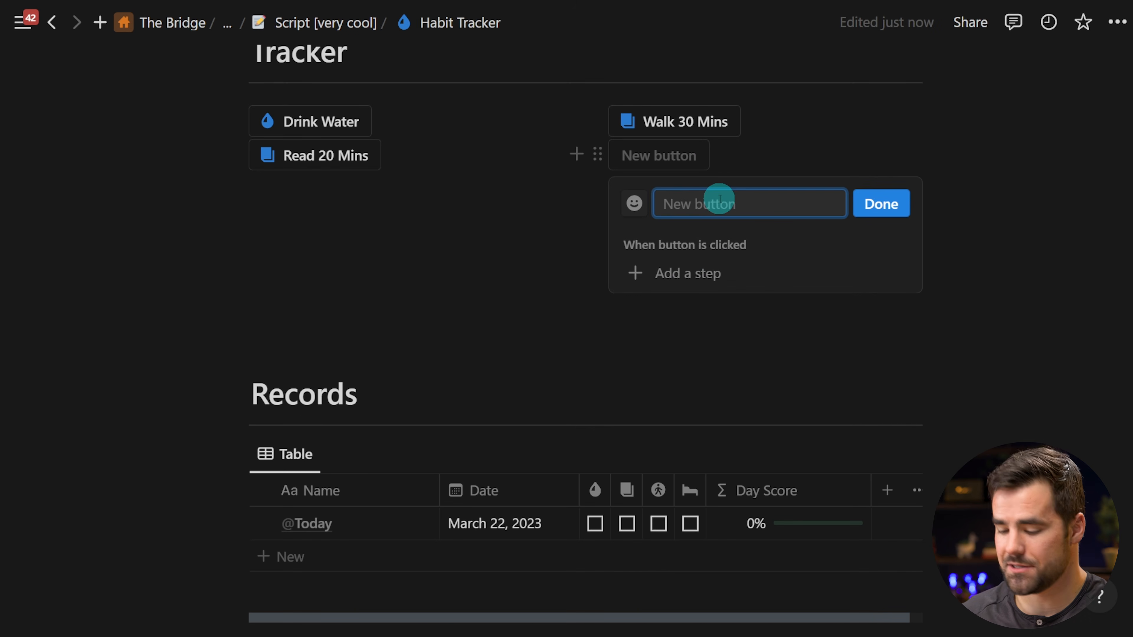
pyautogui.write('In Bed By 10')
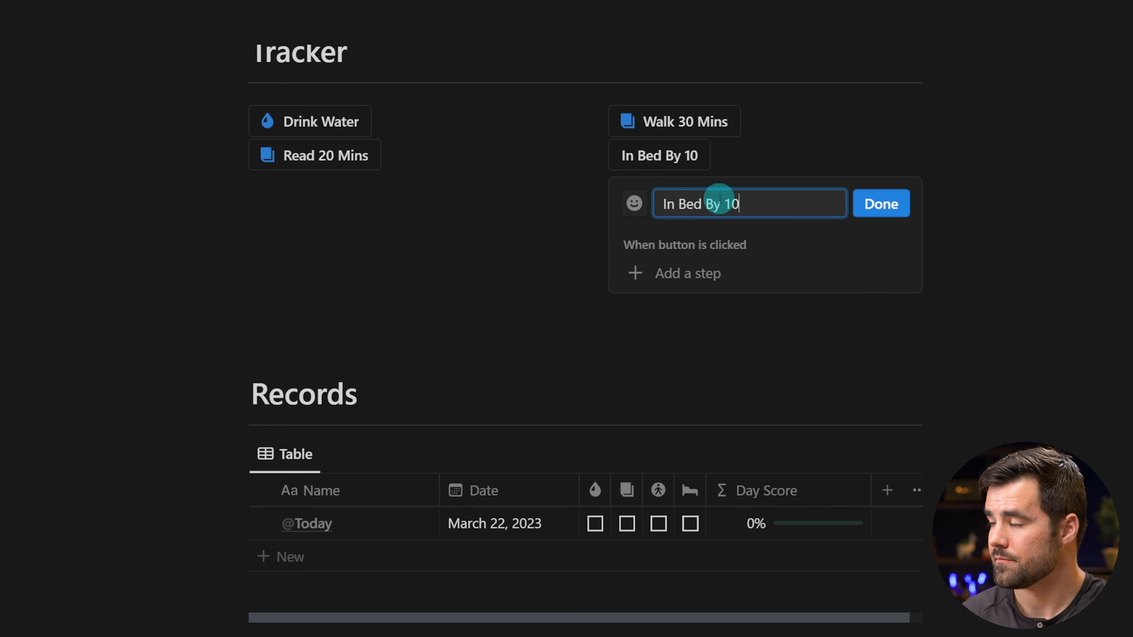
# Give the In Bed By 10 button a blue bed icon.
pyautogui.click(634, 203)
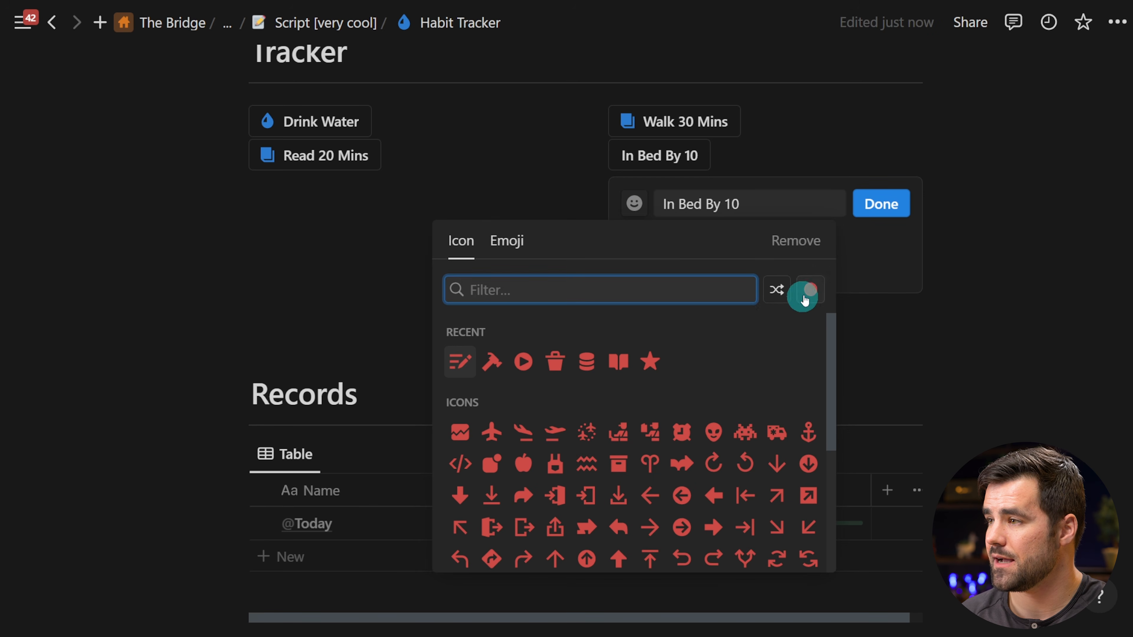
pyautogui.click(803, 308)
pyautogui.click(776, 374)
pyautogui.click(602, 285)
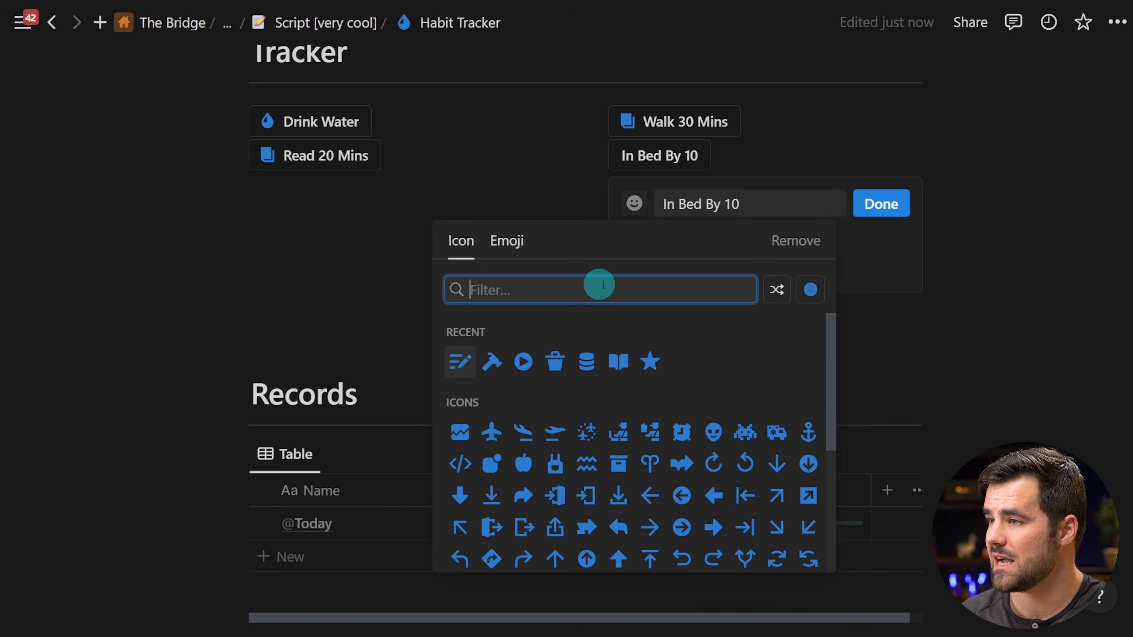
pyautogui.write('bed')
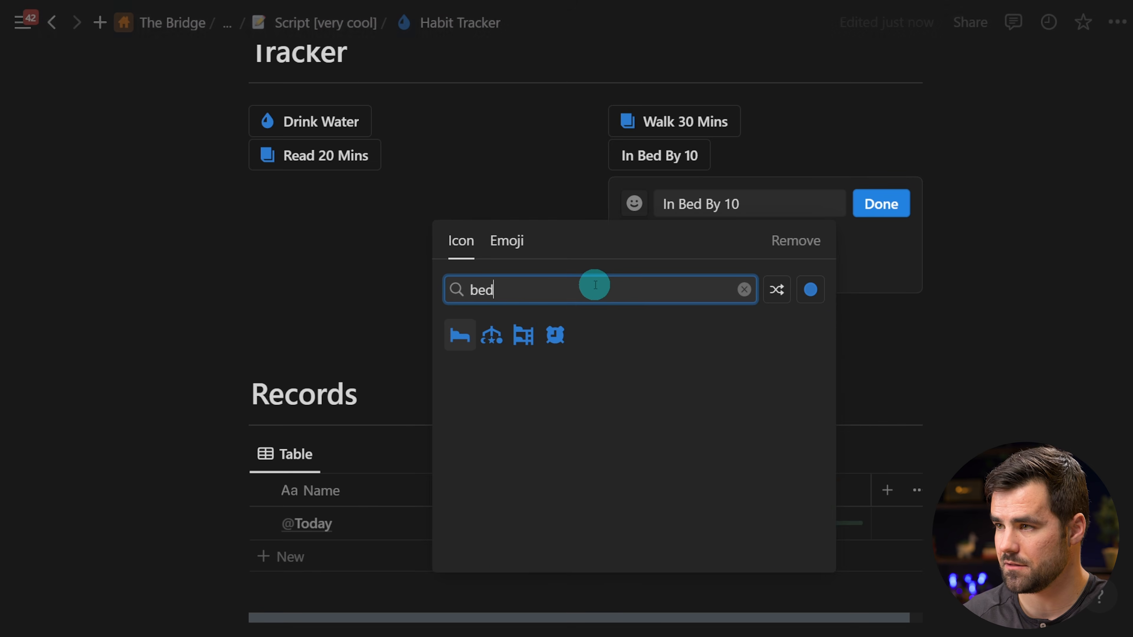
pyautogui.click(459, 336)
# Add an Edit pages in action to the In Bed By 10 button, targeting the Habits database.
pyautogui.scroll(-1, 830, 268)
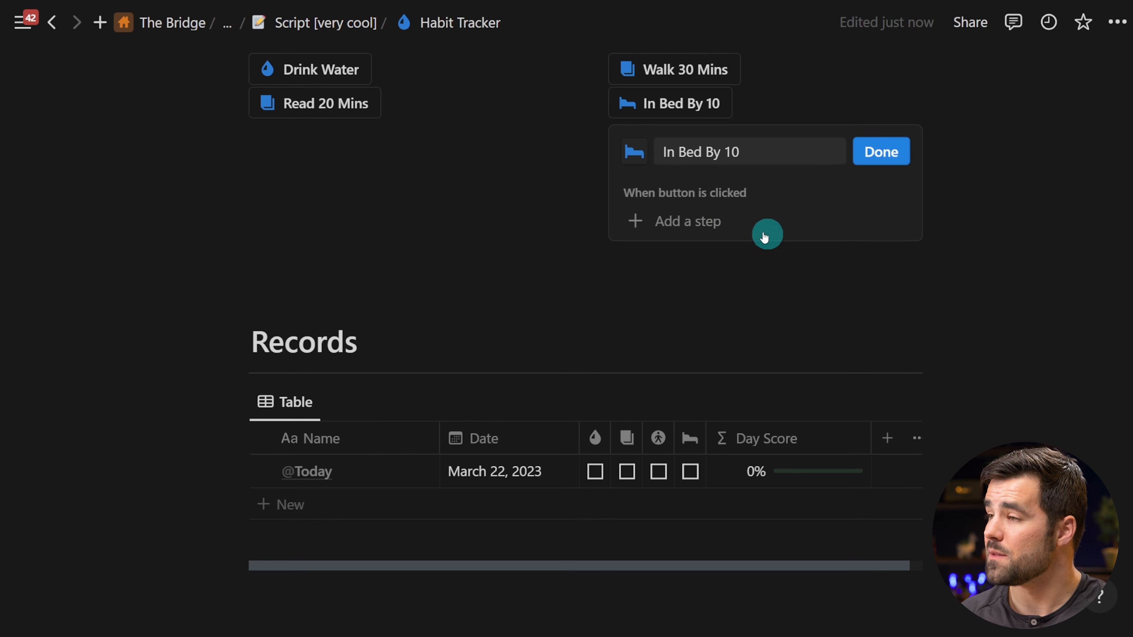
pyautogui.click(739, 223)
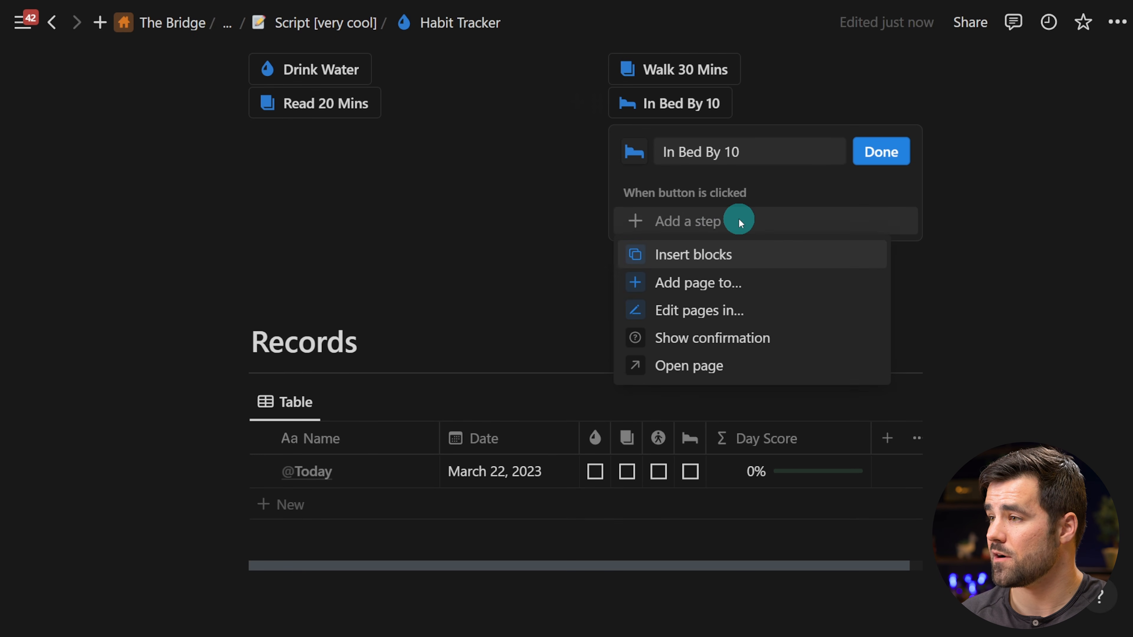
pyautogui.click(747, 316)
pyautogui.click(787, 232)
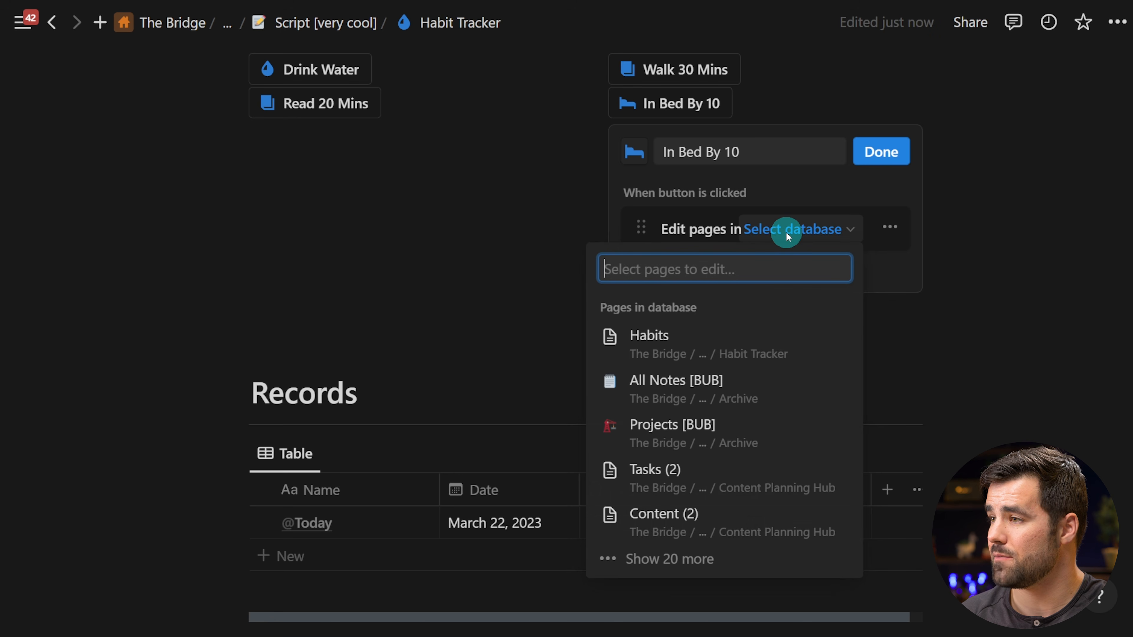
pyautogui.click(710, 344)
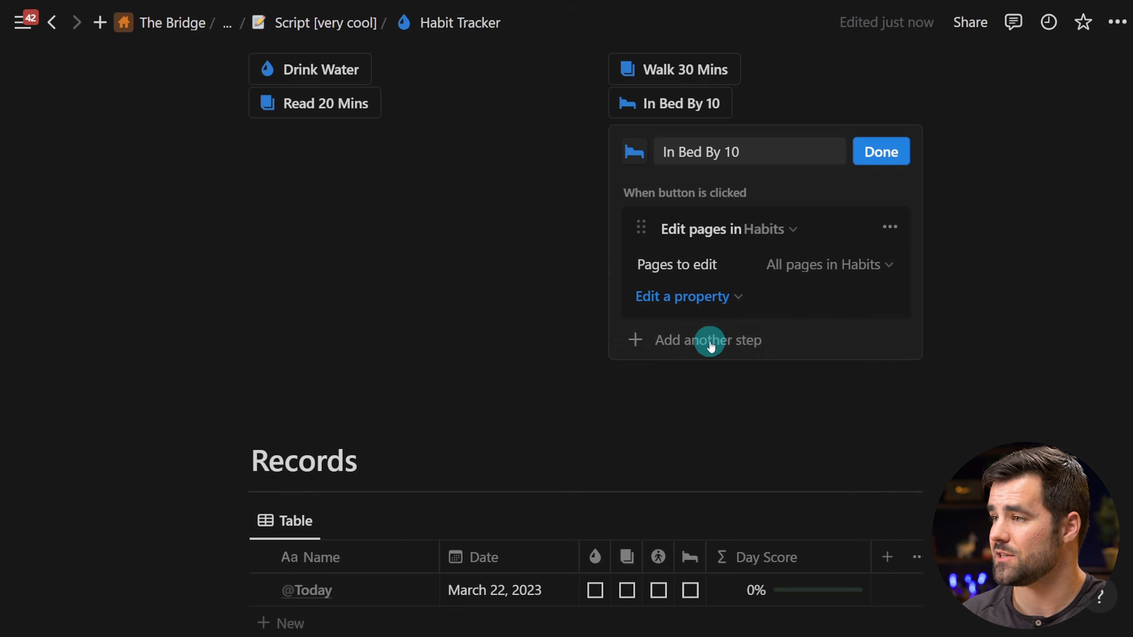
# Start a filter on the pages to edit, and have the action set the Bed by 10 property to Checked.
pyautogui.click(896, 265)
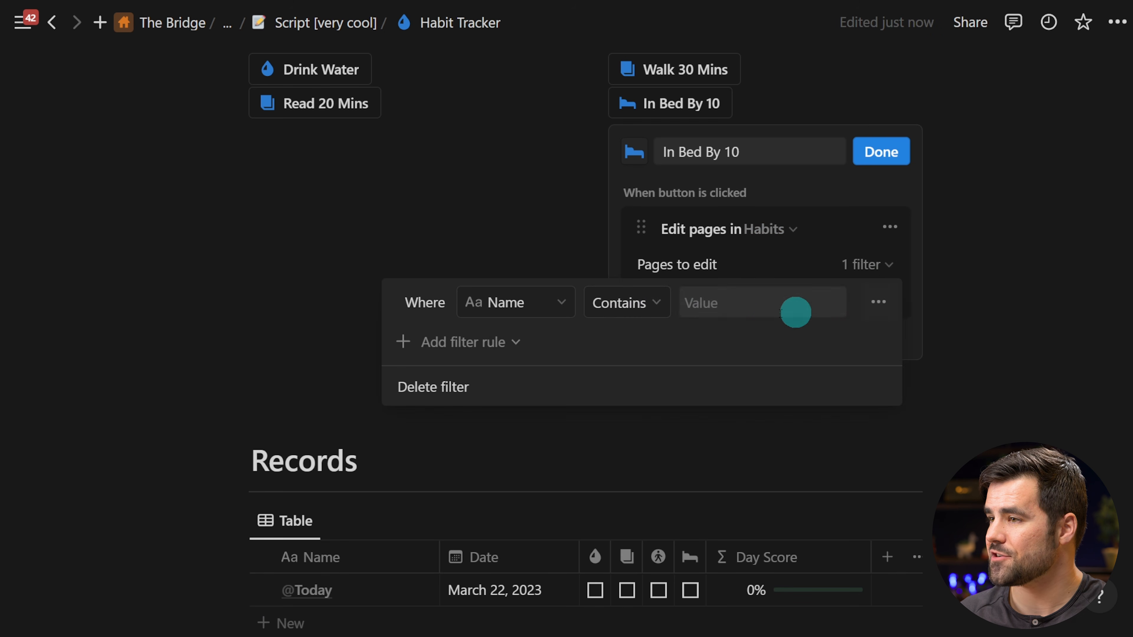
pyautogui.click(811, 263)
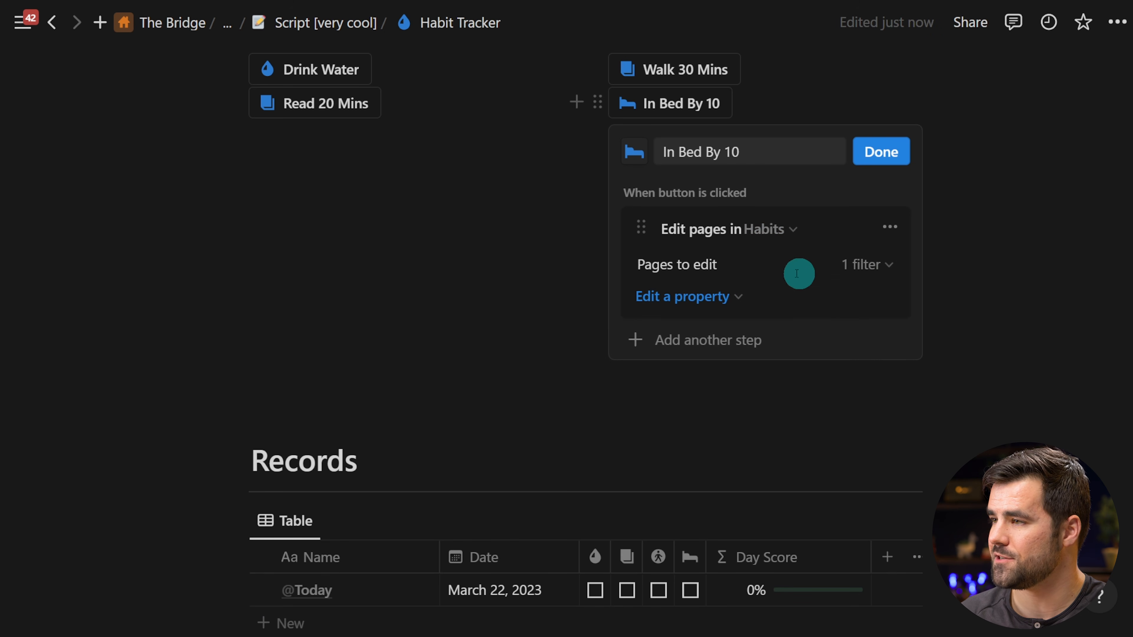
pyautogui.click(726, 305)
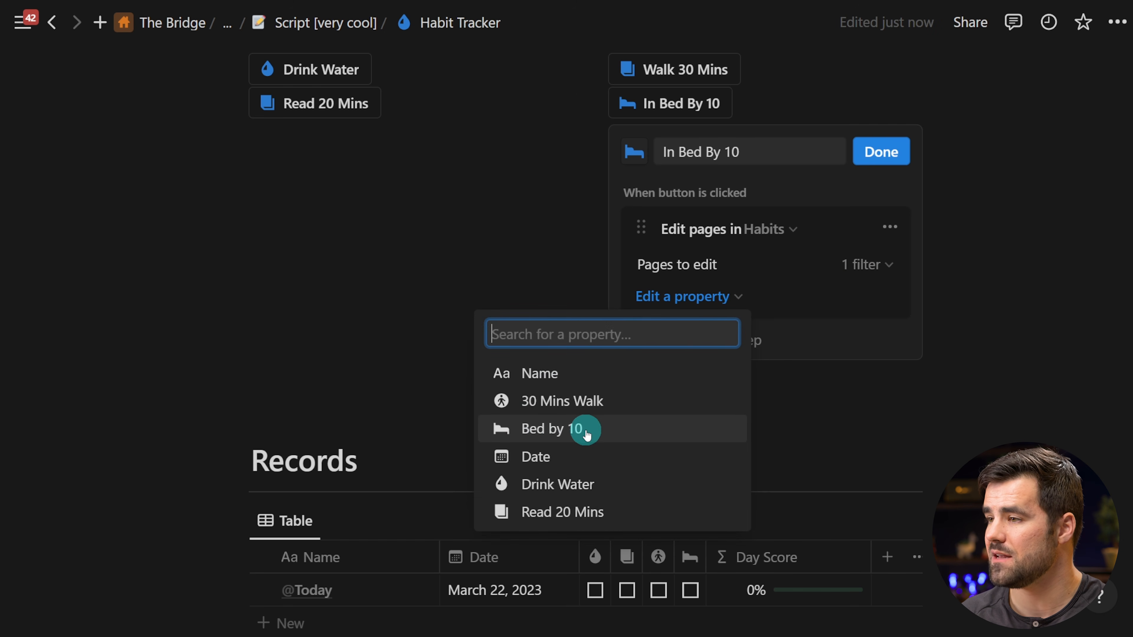
pyautogui.click(606, 433)
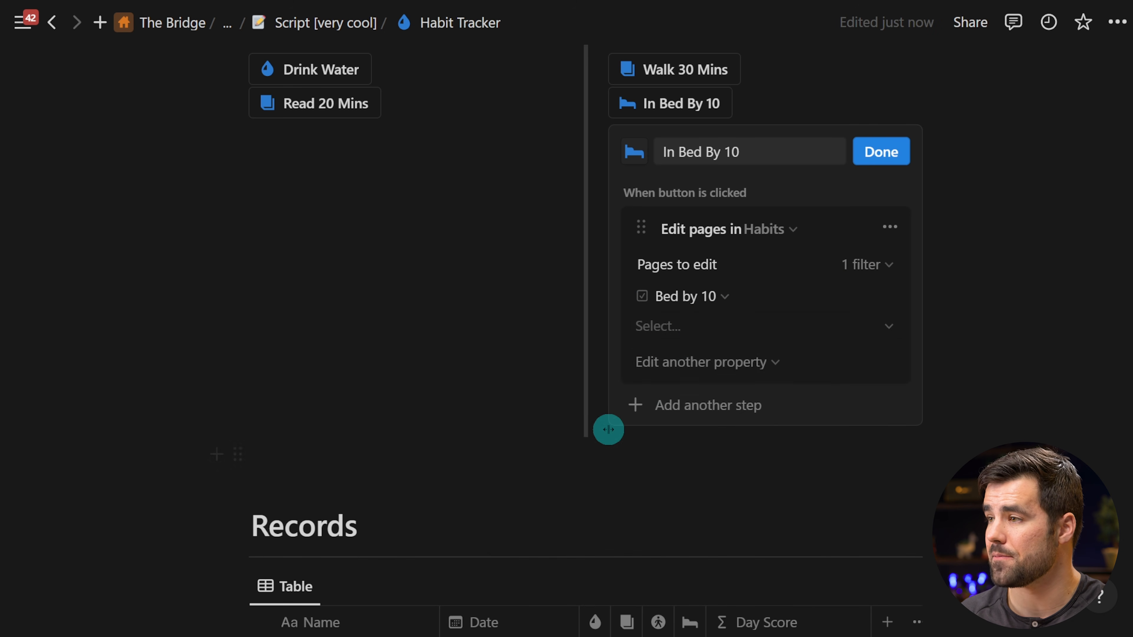
pyautogui.click(701, 326)
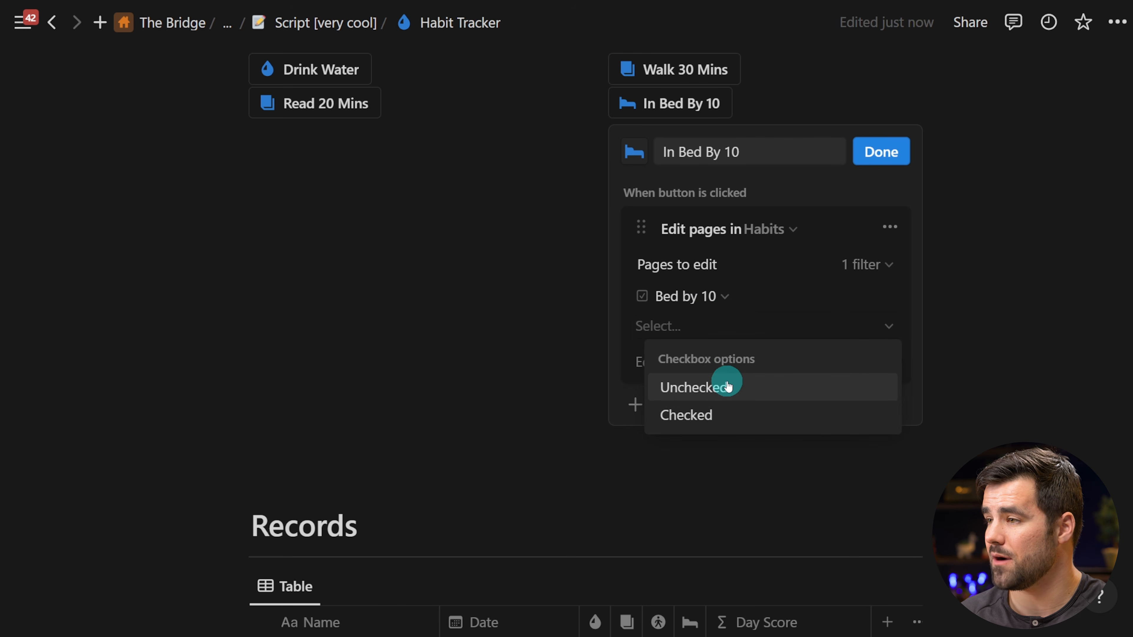
pyautogui.click(724, 416)
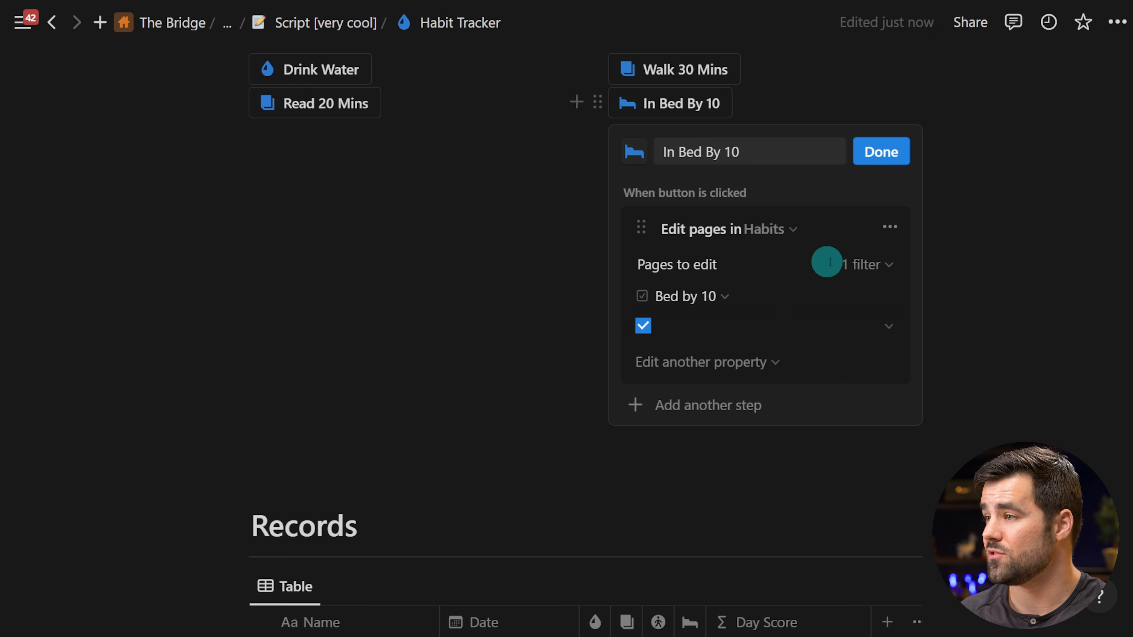
# Examine the action's page filter and the Date value of today's record in the Records table.
pyautogui.click(884, 268)
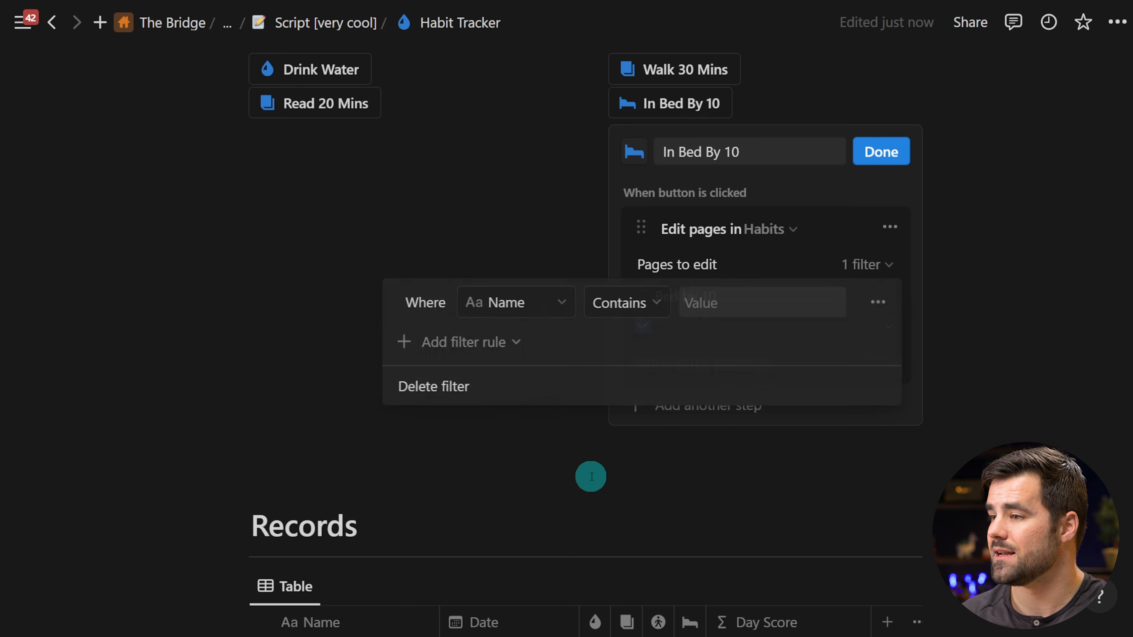
pyautogui.click(590, 475)
pyautogui.scroll(-3, 593, 473)
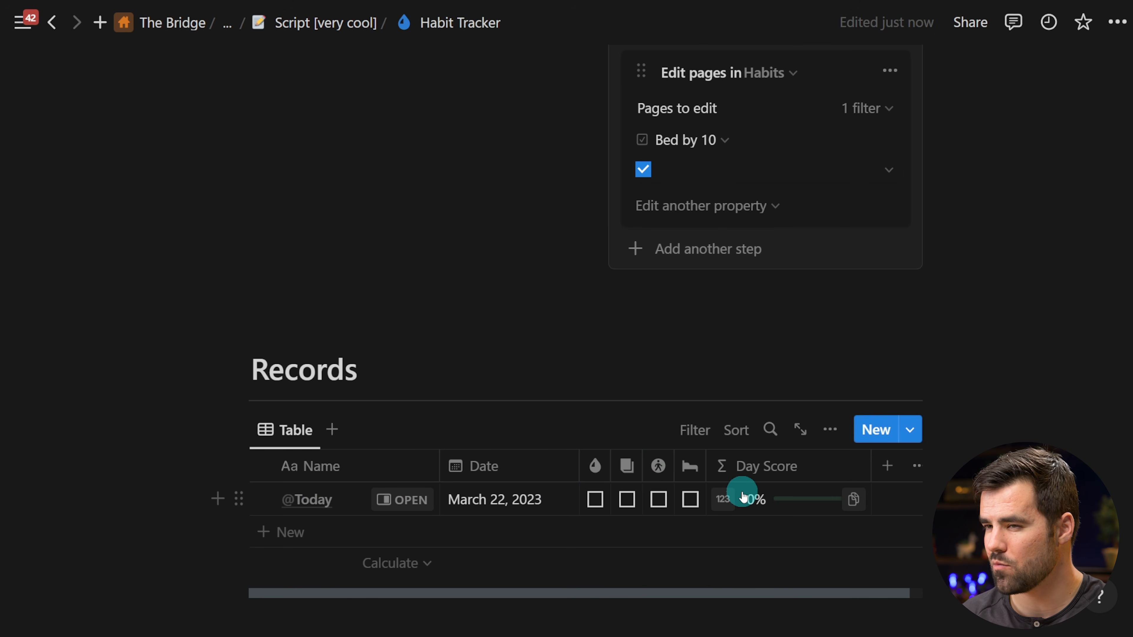
pyautogui.scroll(3, 742, 495)
pyautogui.scroll(-3, 751, 494)
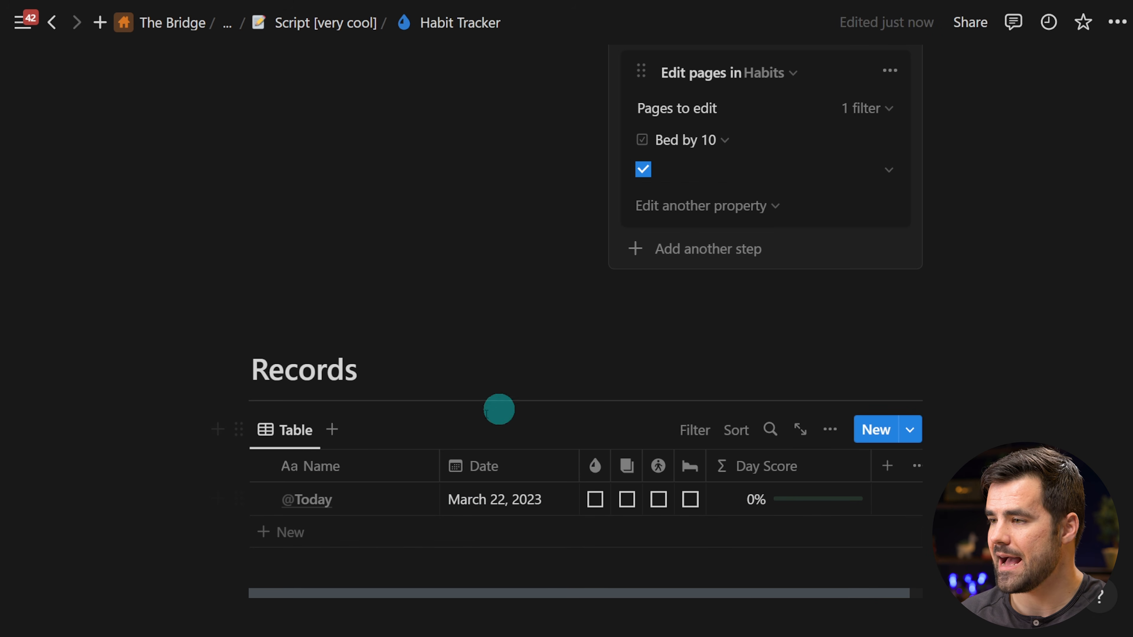
pyautogui.click(526, 496)
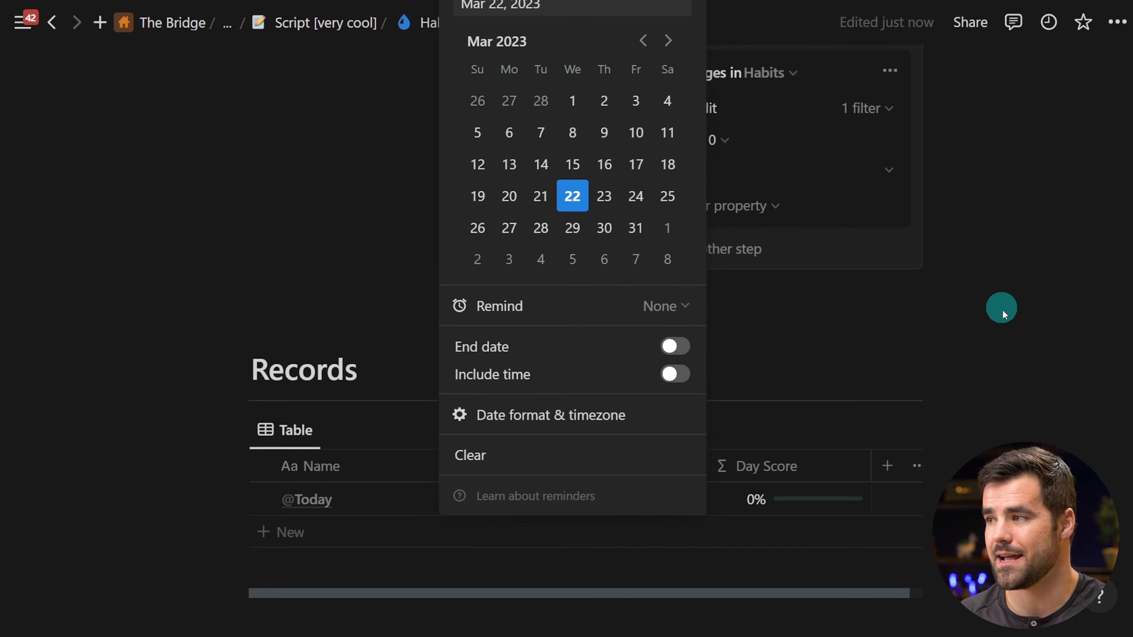
pyautogui.click(1003, 315)
# Set the filter on the pages to edit so that Date is Today.
pyautogui.scroll(3, 892, 273)
pyautogui.click(866, 264)
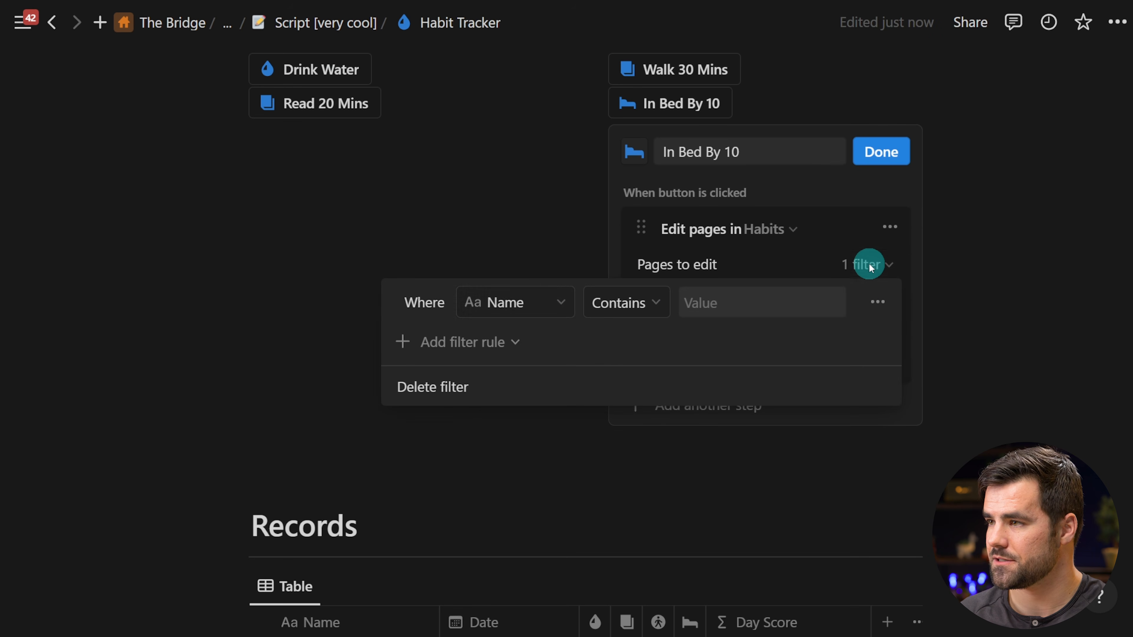
pyautogui.click(542, 298)
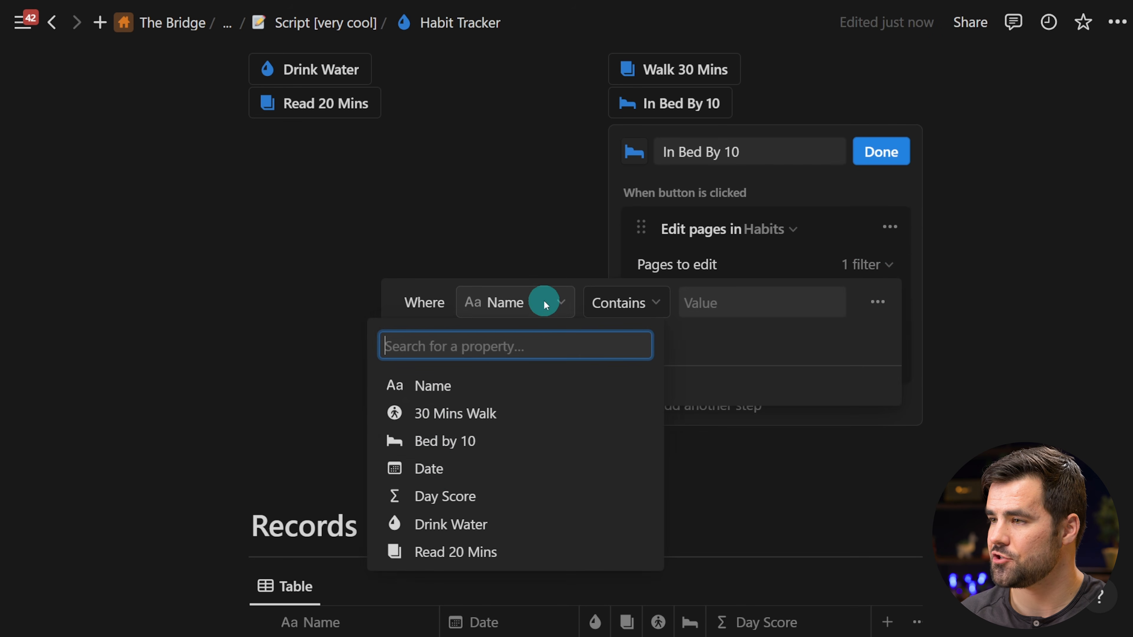
pyautogui.click(440, 474)
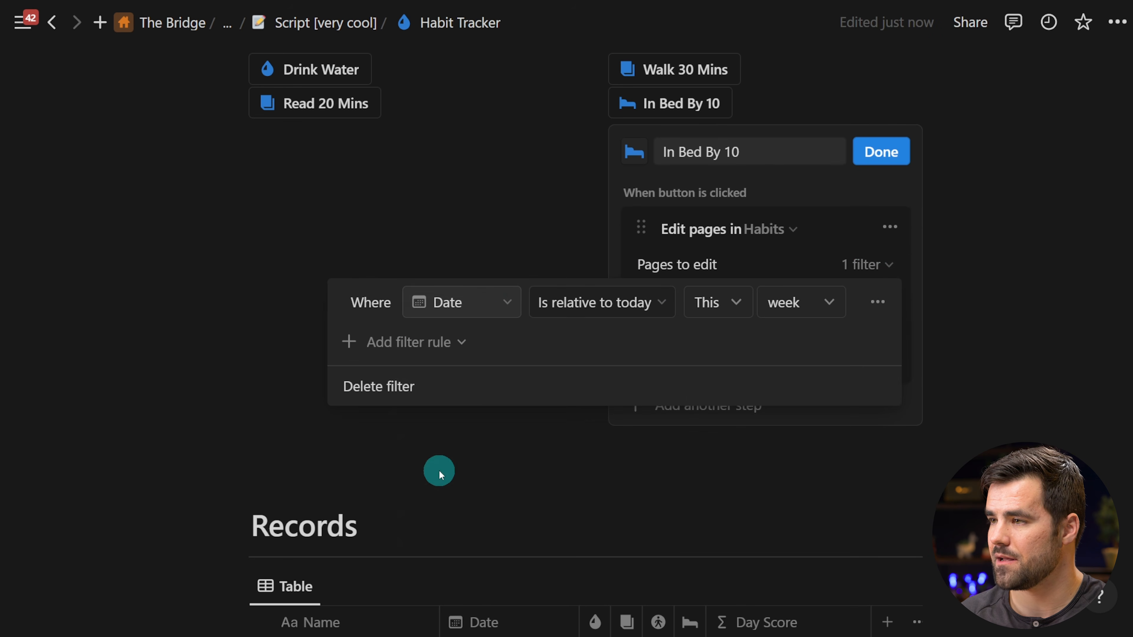
pyautogui.click(657, 308)
pyautogui.click(542, 340)
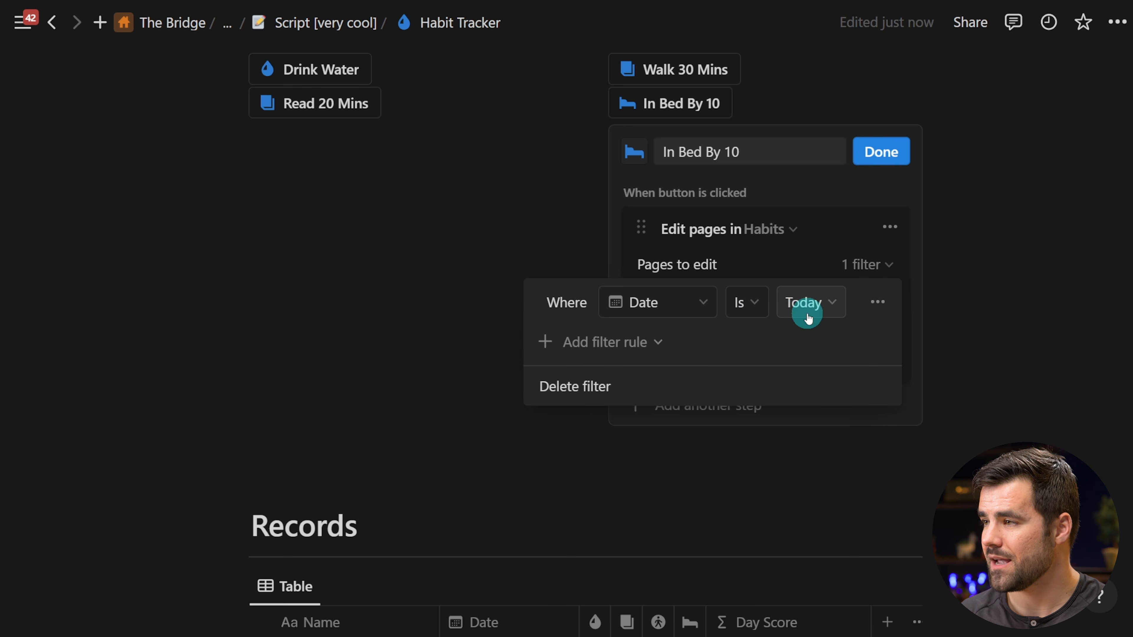
pyautogui.click(827, 243)
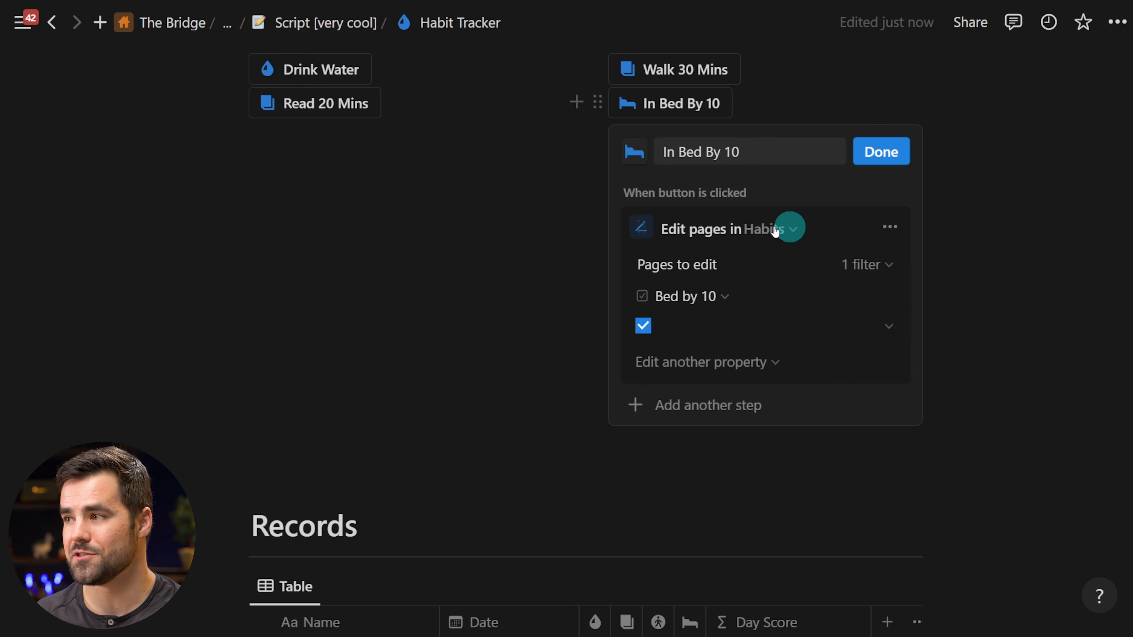
# Finish editing the In Bed By 10 button and run it on today's record.
pyautogui.click(872, 154)
pyautogui.scroll(3, 937, 285)
pyautogui.click(676, 249)
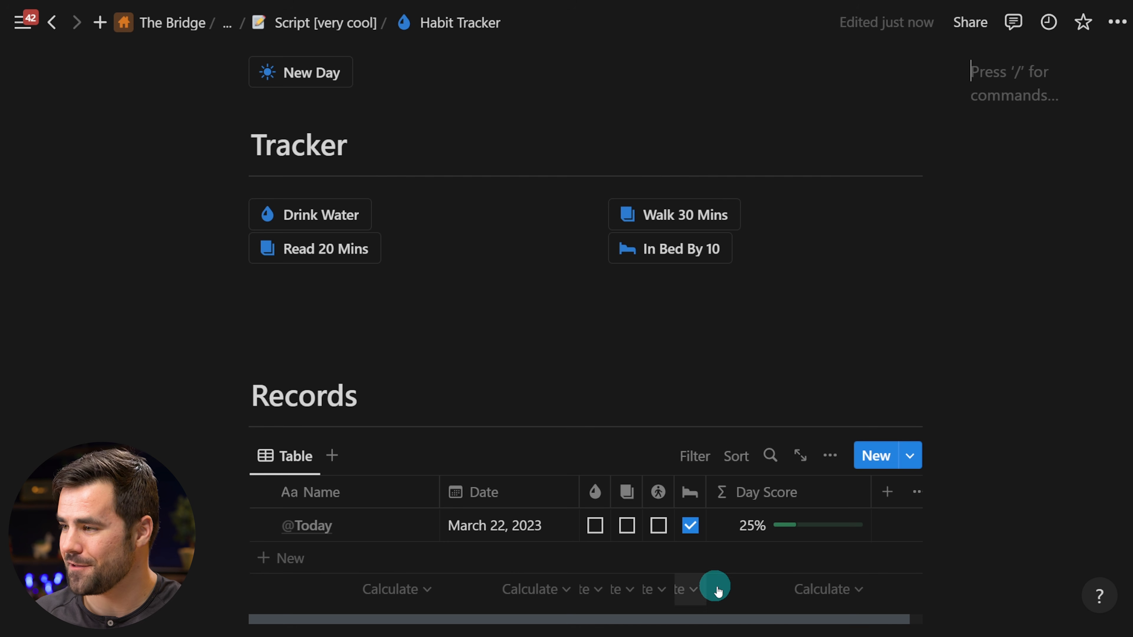
# Examine the Day Score property's settings, including its number format and display style, and close them.
pyautogui.click(782, 489)
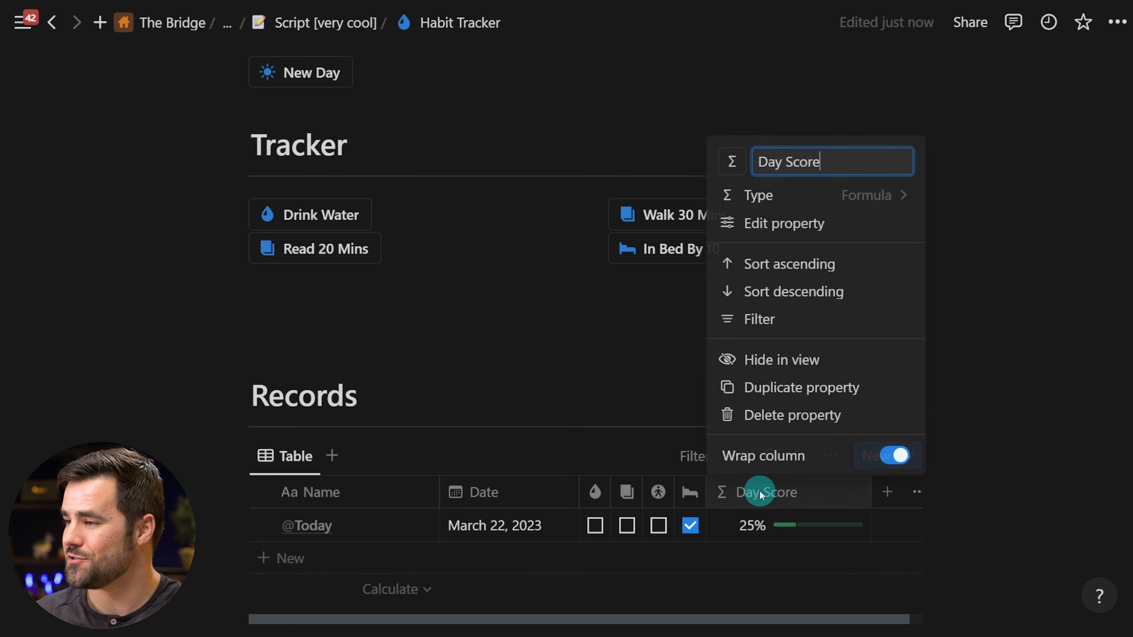
pyautogui.click(803, 228)
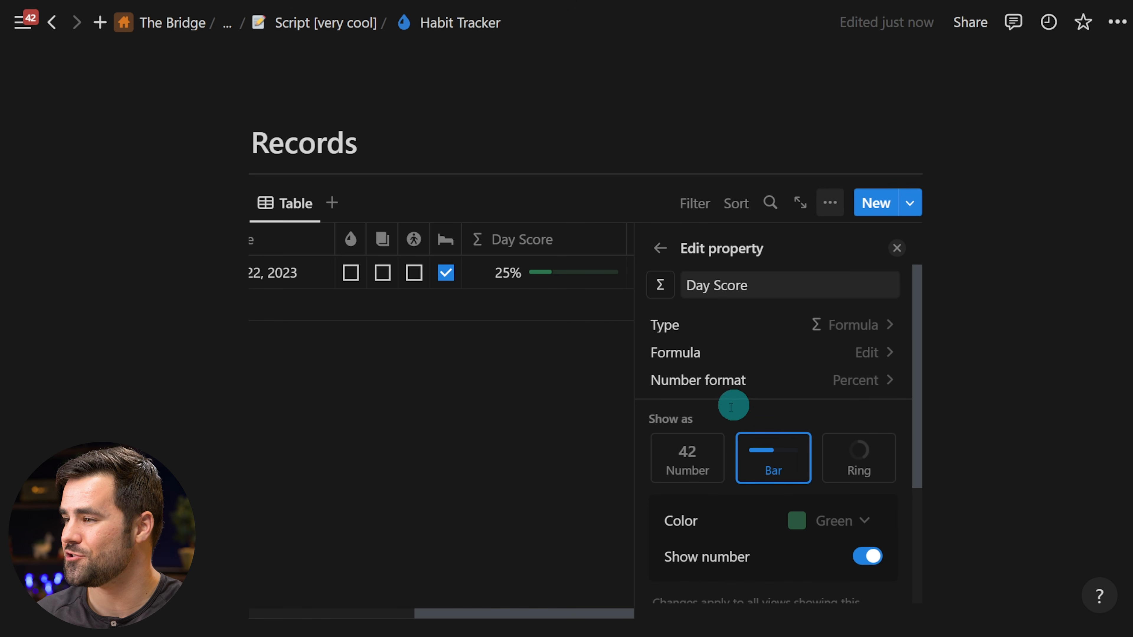
pyautogui.click(897, 248)
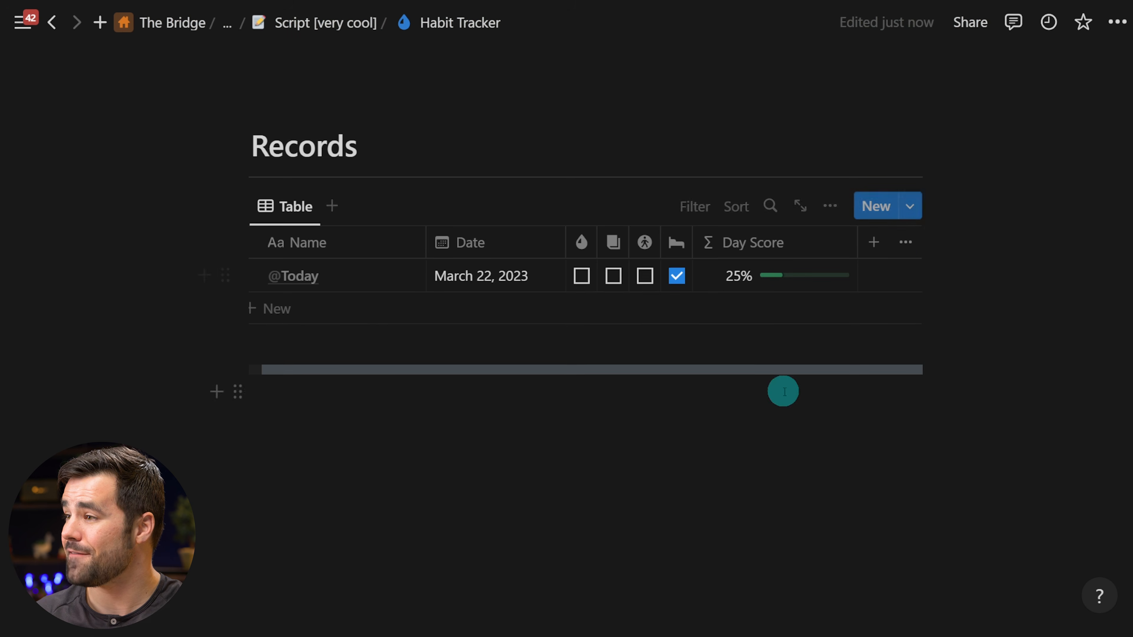
# Examine the Day Score formula, including how it combines the habit checkboxes, and close the formula editor.
pyautogui.scroll(5, 1032, 453)
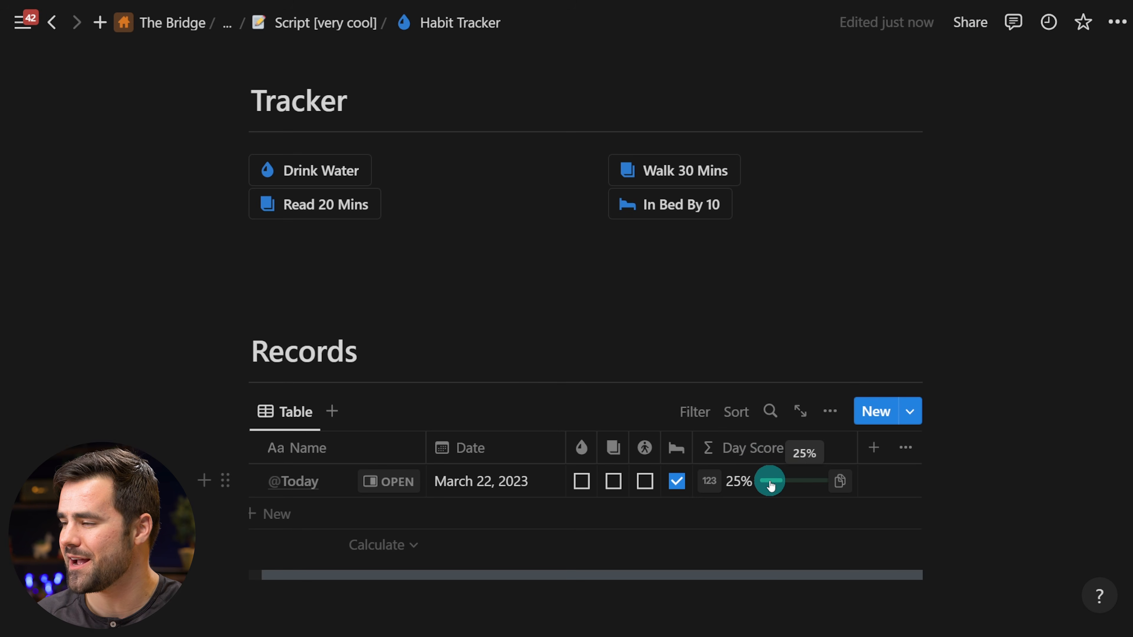
pyautogui.click(754, 480)
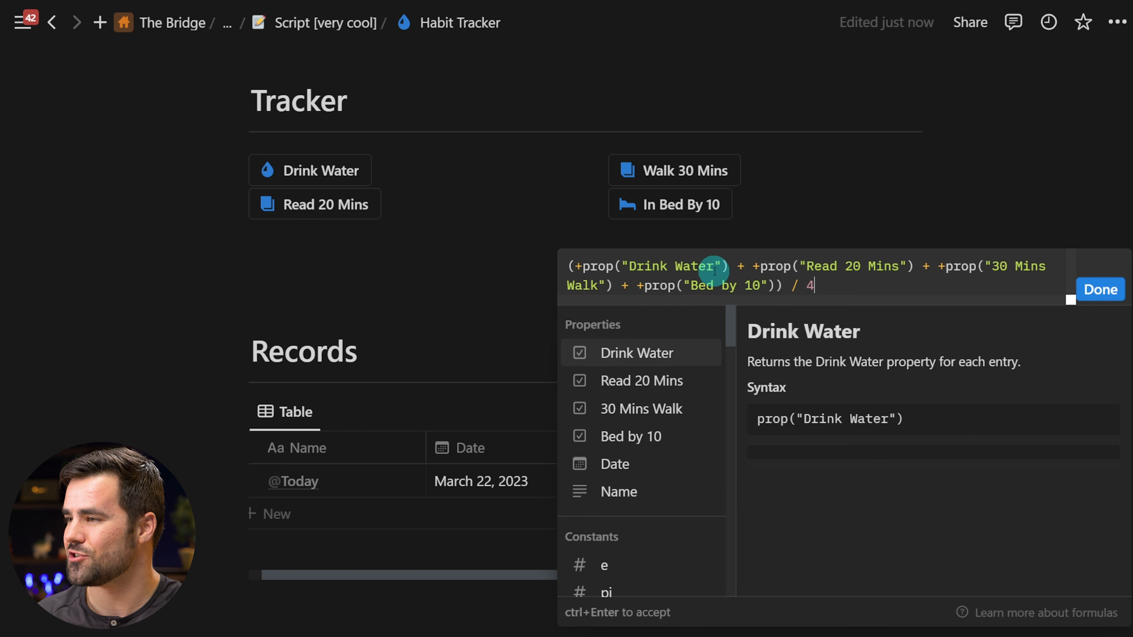
pyautogui.moveTo(725, 264); pyautogui.dragTo(637, 263)
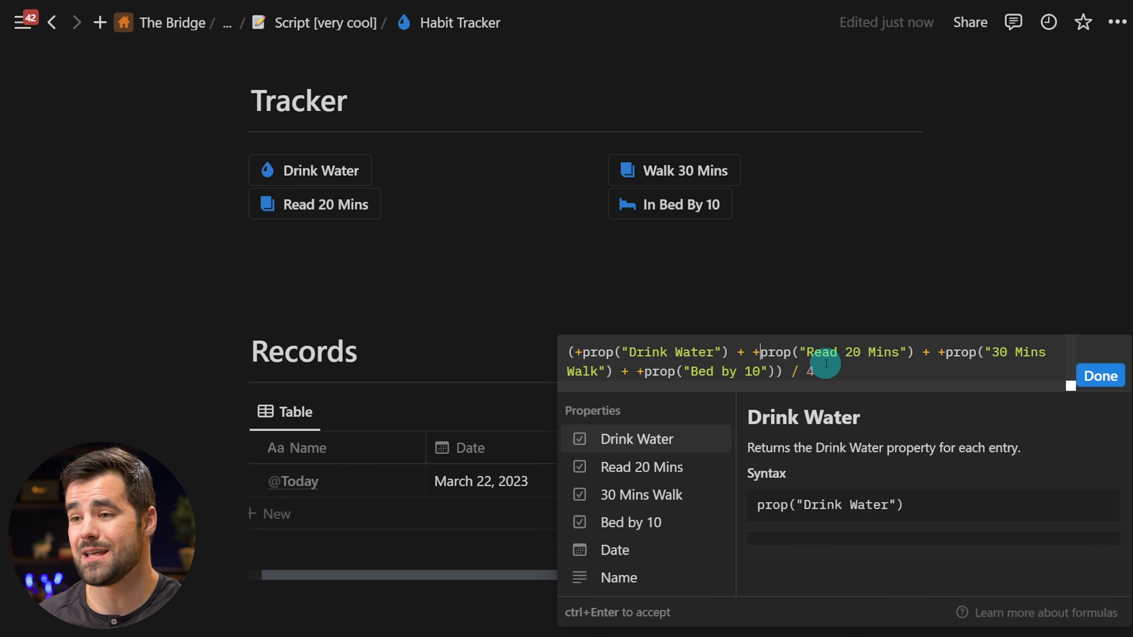
pyautogui.click(1114, 382)
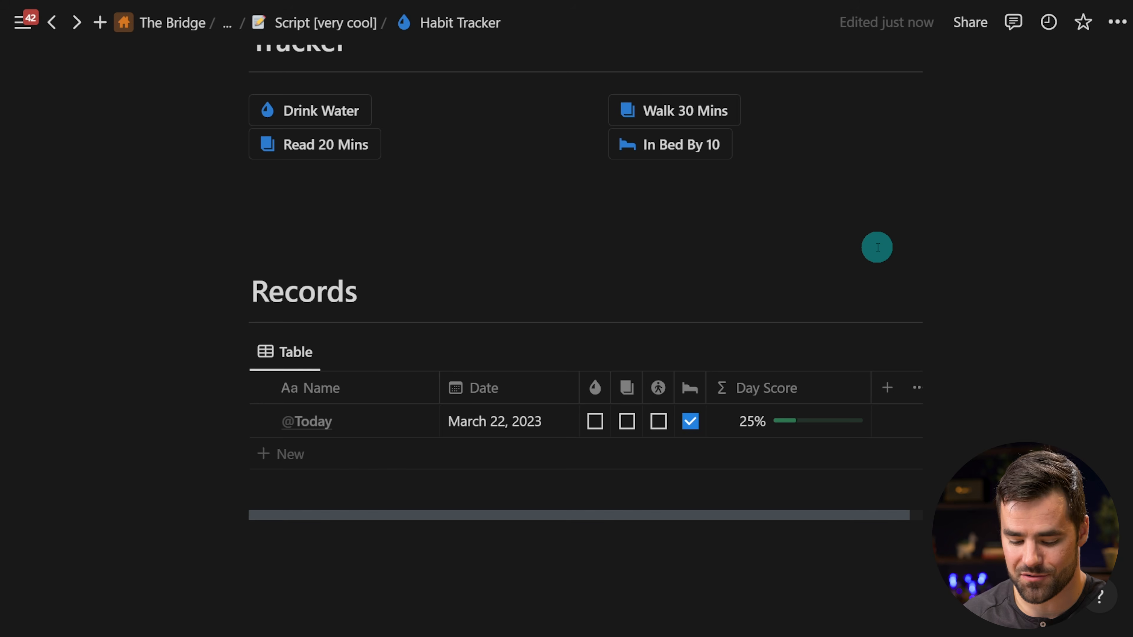
# Go forward to the 7 Ways to Be More Organized content page.
pyautogui.hotkey('ctrl', ']')
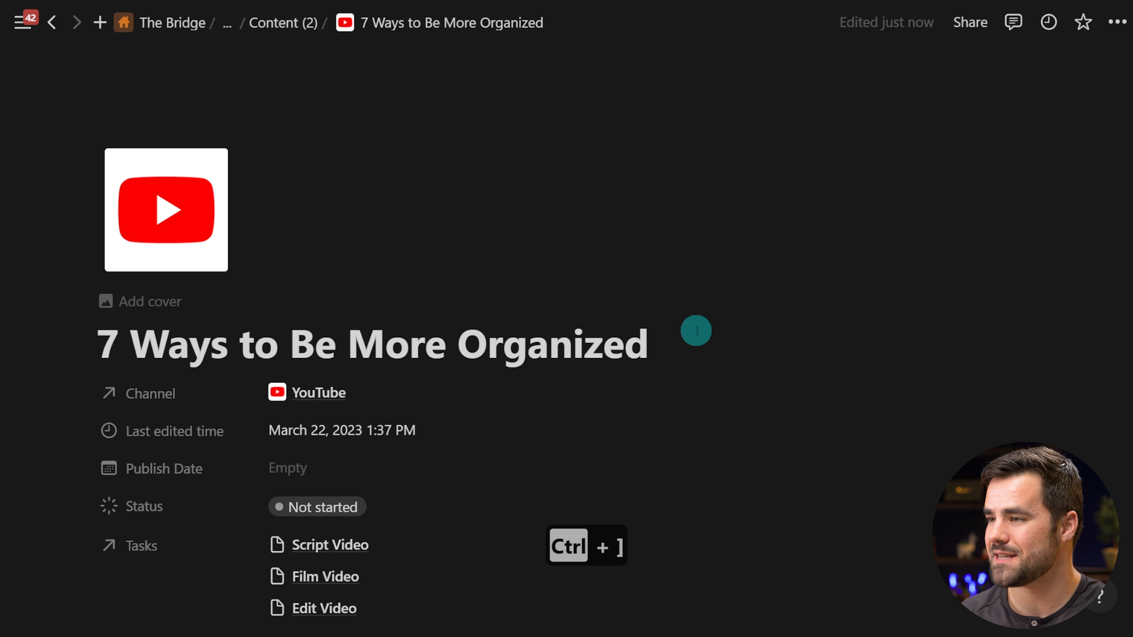
# In the Tasks table, move the Due (Suggested) column directly after Due and narrow the Task column.
pyautogui.scroll(-3, 696, 329)
pyautogui.scroll(-1, 698, 261)
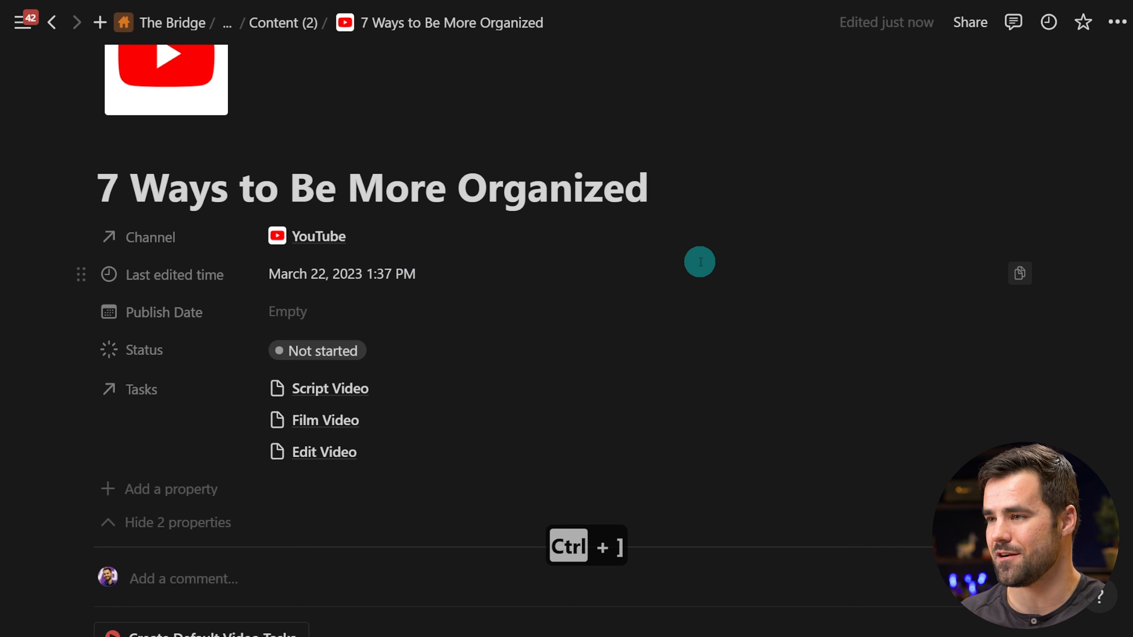
pyautogui.scroll(-12, 700, 259)
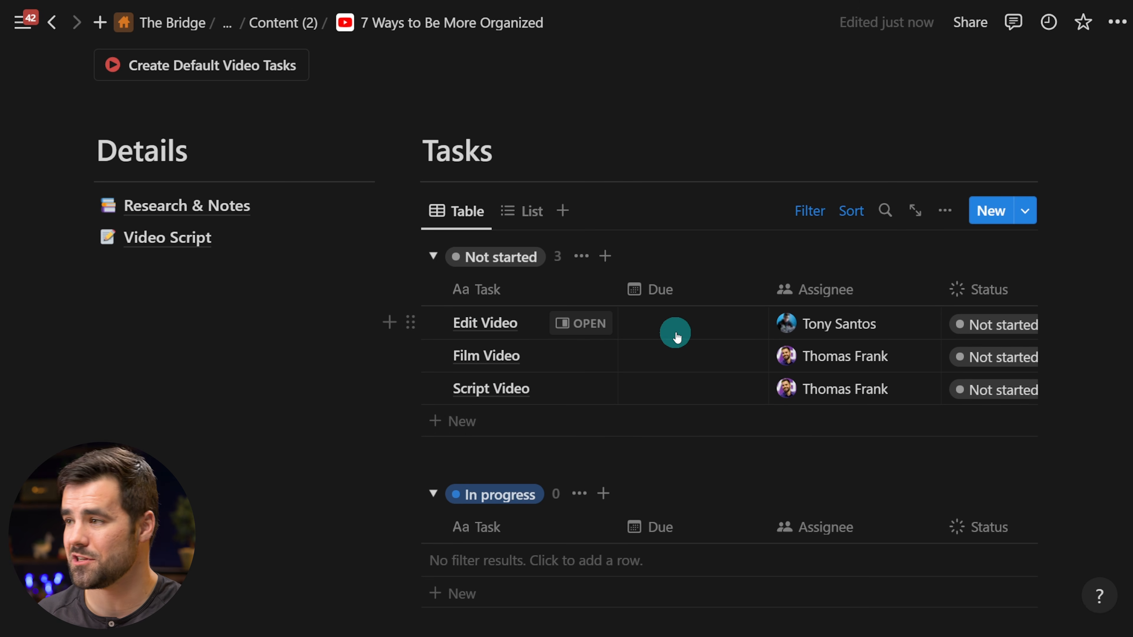
pyautogui.hscroll(6, 676, 337)
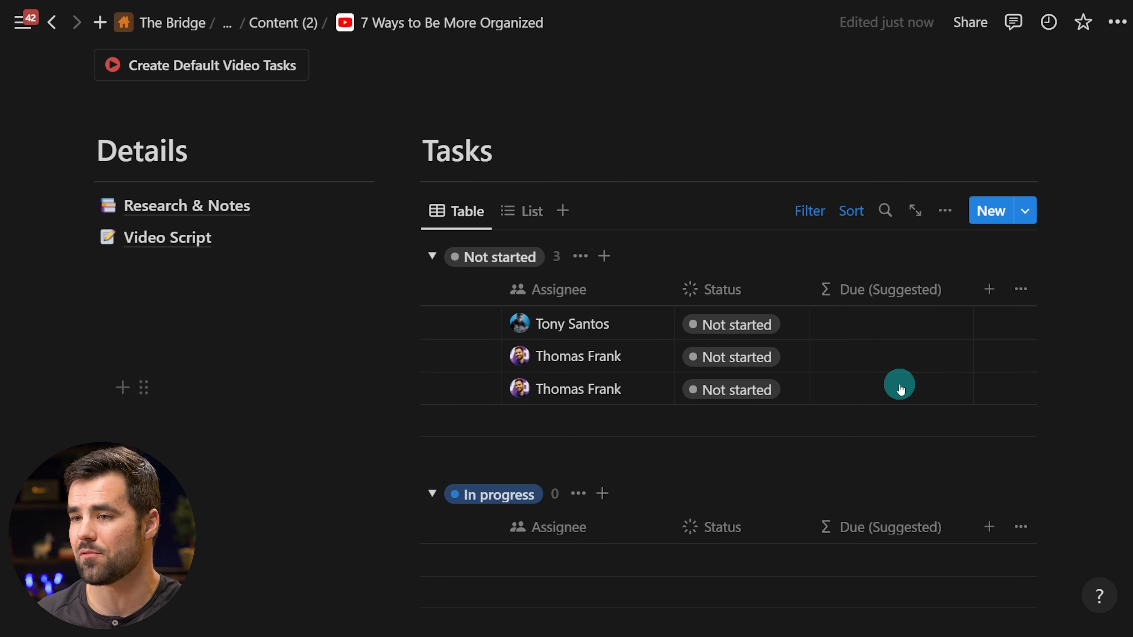
pyautogui.moveTo(883, 291); pyautogui.dragTo(544, 314)
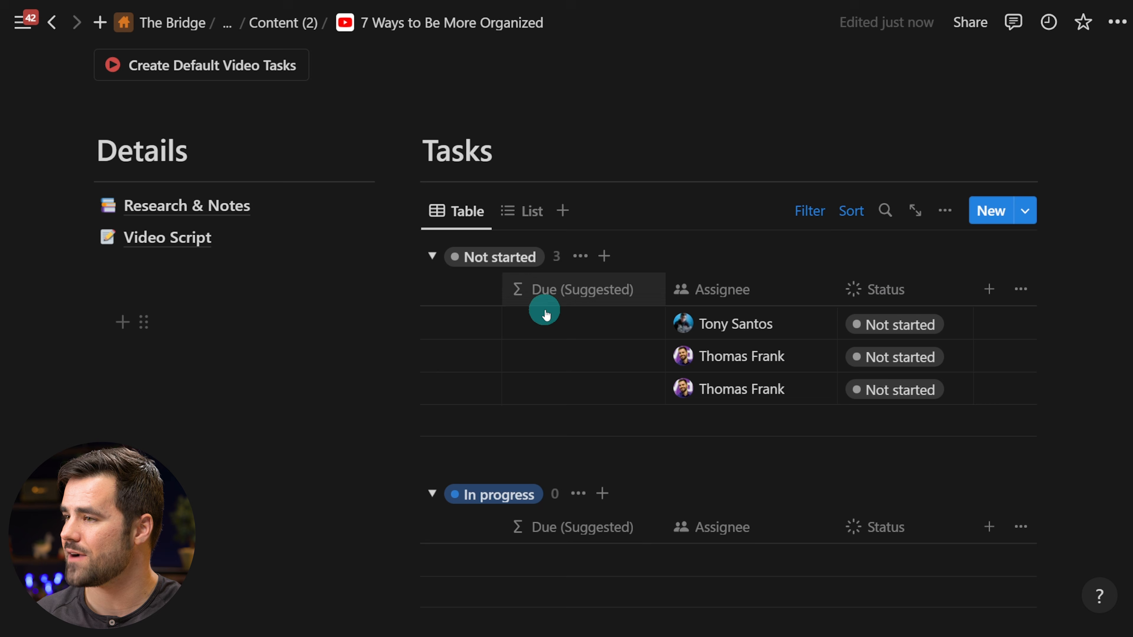
pyautogui.hscroll(-6, 659, 373)
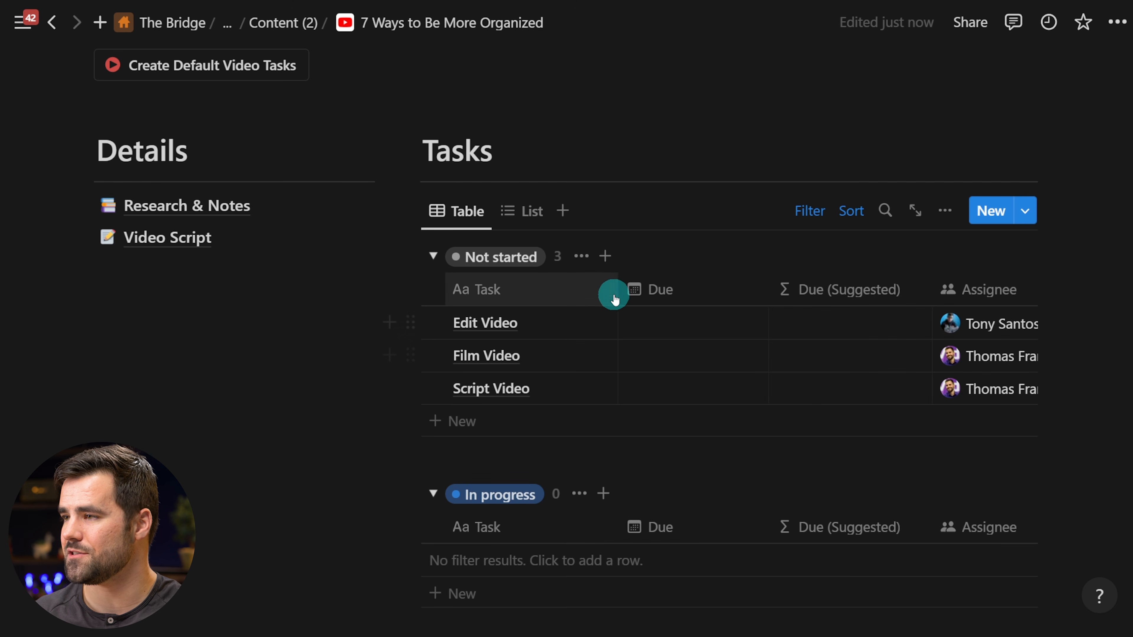
pyautogui.moveTo(617, 293); pyautogui.dragTo(561, 293)
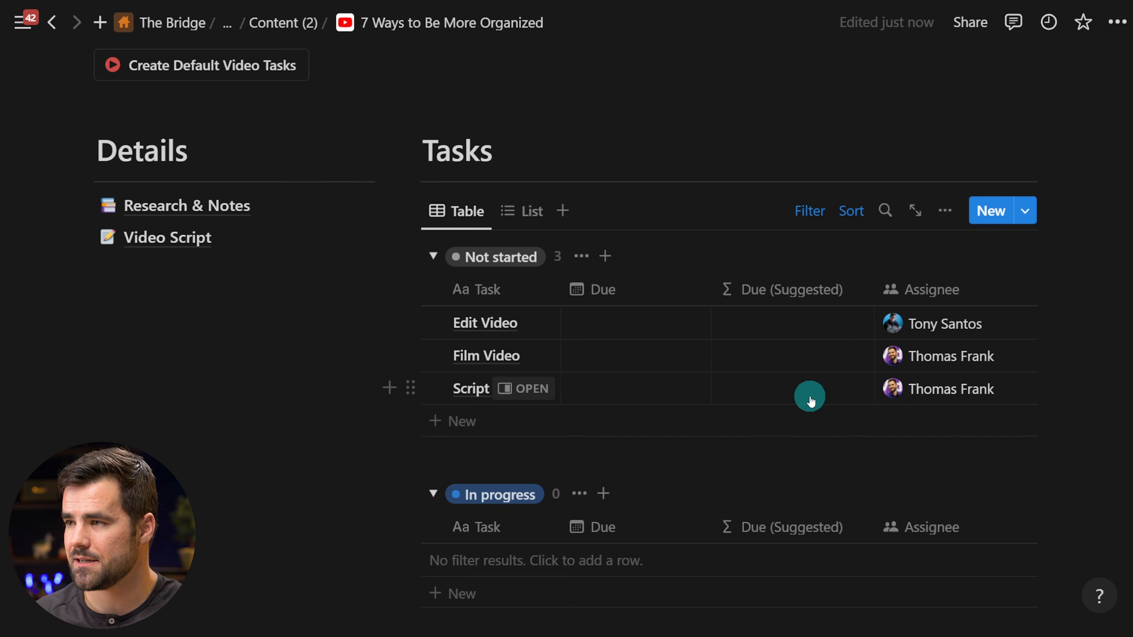
# Open the Edit Video task and examine how its Due (Suggested) formula uses Content Publish Date and Offset.
pyautogui.scroll(8, 653, 471)
pyautogui.scroll(3, 721, 481)
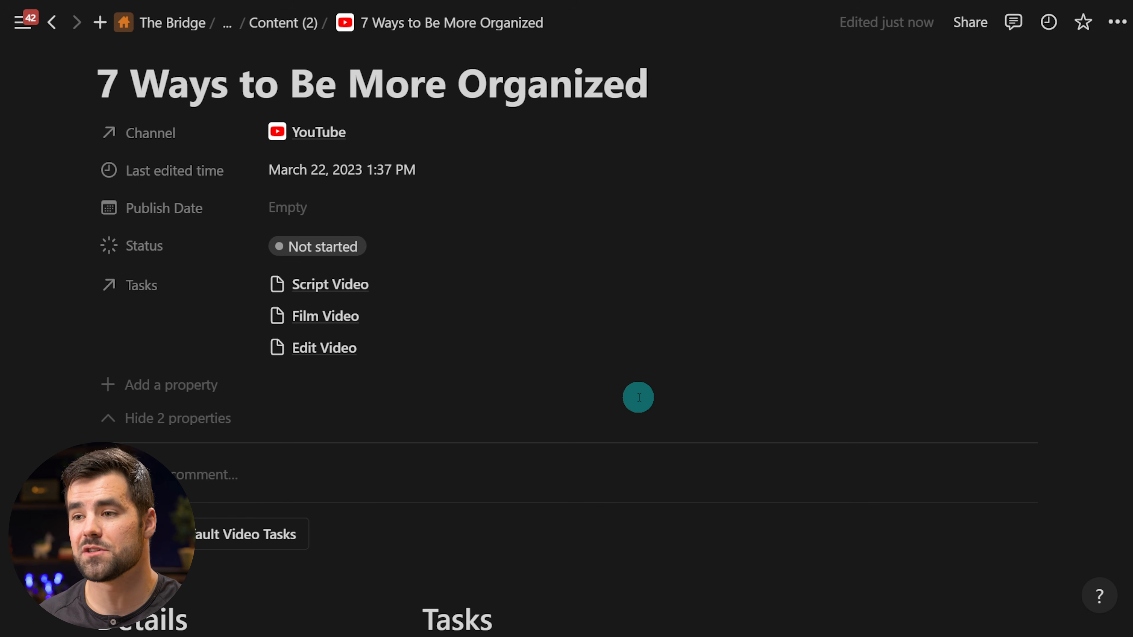
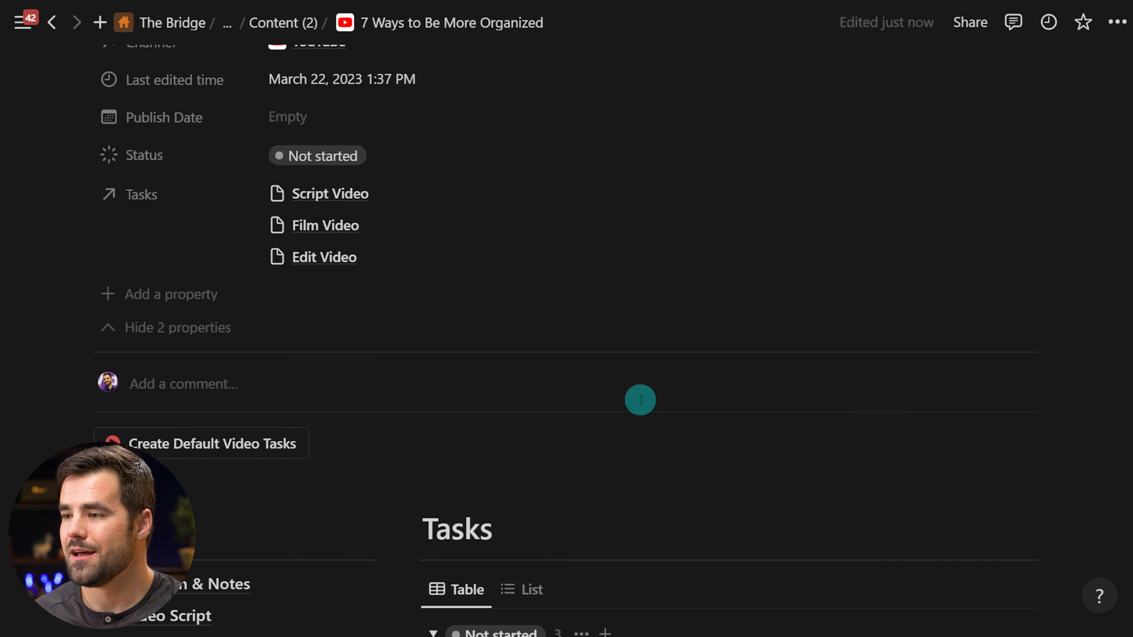
pyautogui.scroll(-5, 643, 399)
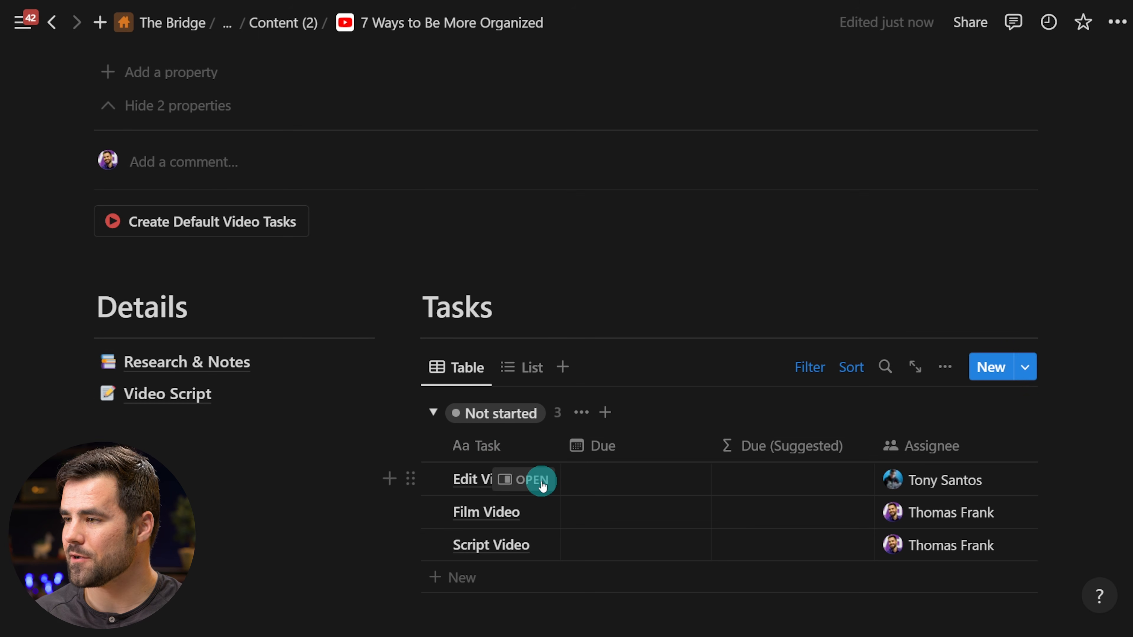
pyautogui.click(536, 479)
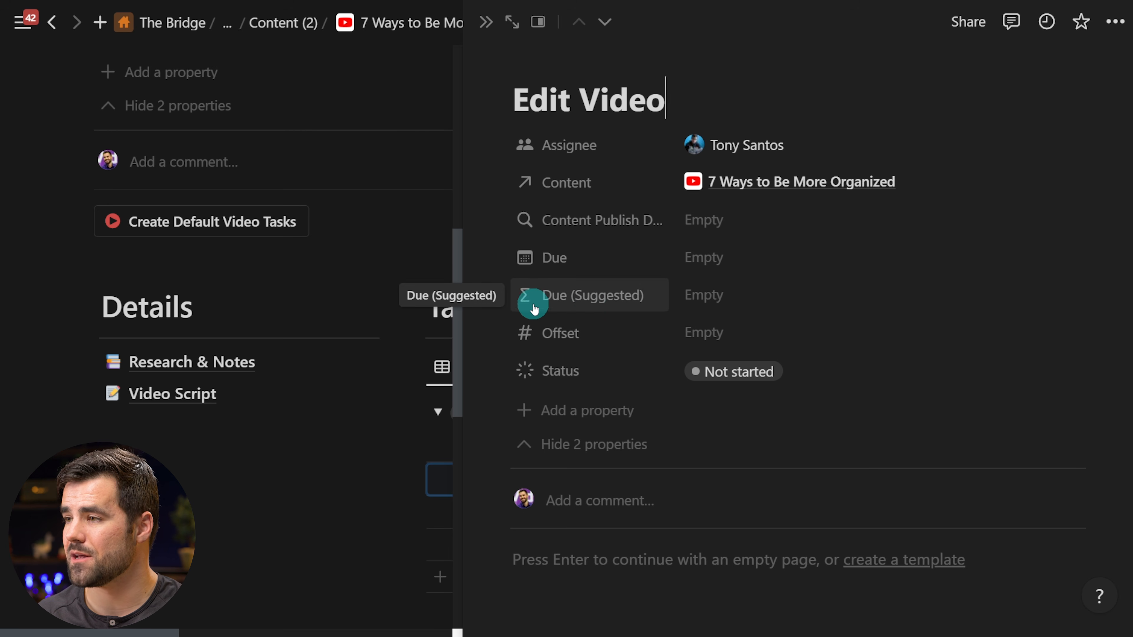
pyautogui.click(740, 295)
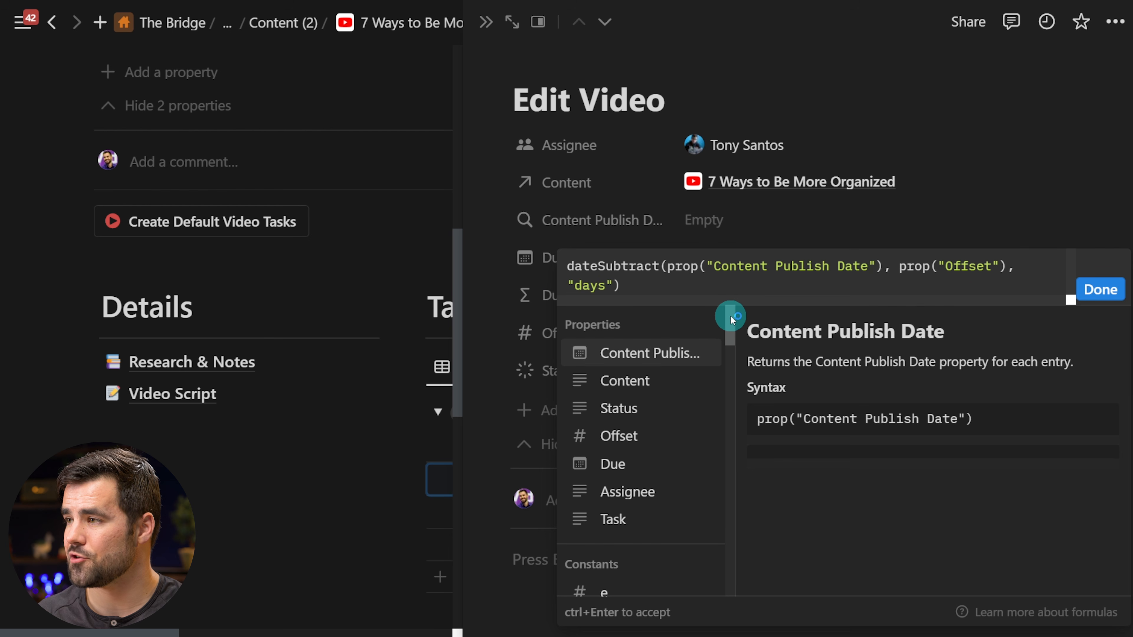
pyautogui.moveTo(567, 266); pyautogui.dragTo(663, 270)
pyautogui.click(674, 265)
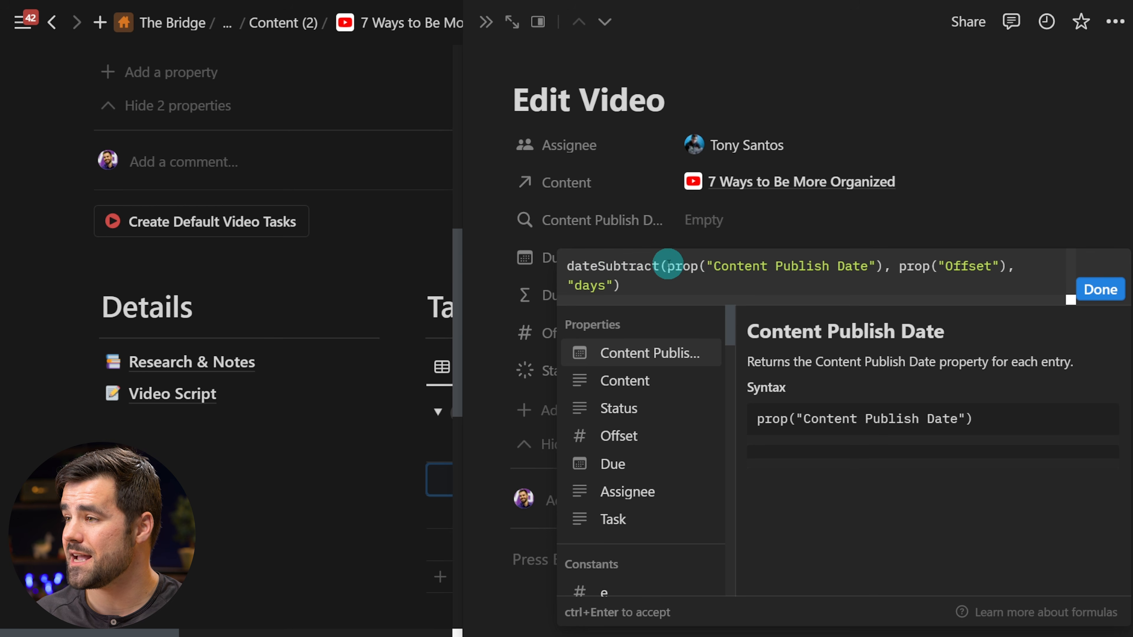
pyautogui.moveTo(720, 267); pyautogui.dragTo(885, 265)
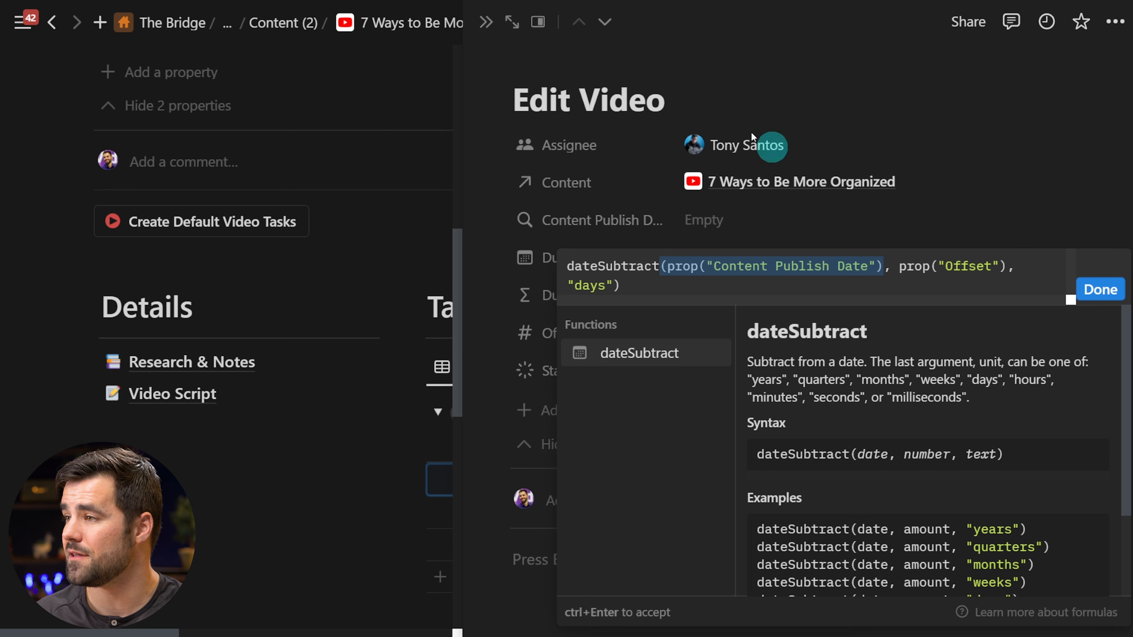
pyautogui.click(766, 284)
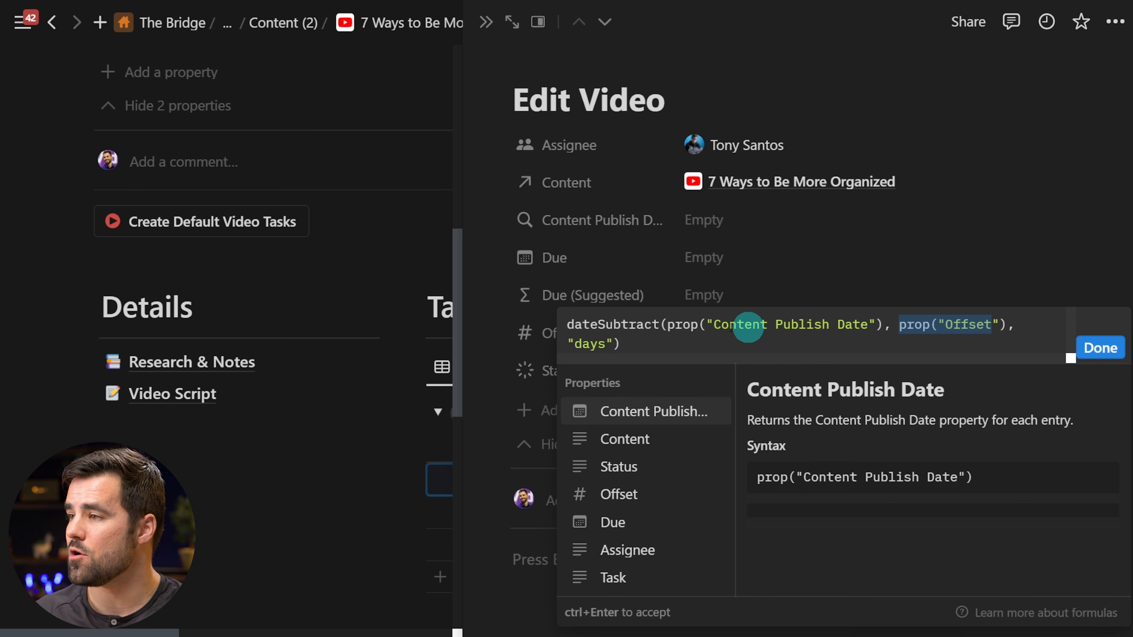
# Set the Edit Video task's Offset to 5 and the content page's Publish Date to March 29, 2023.
pyautogui.click(1101, 349)
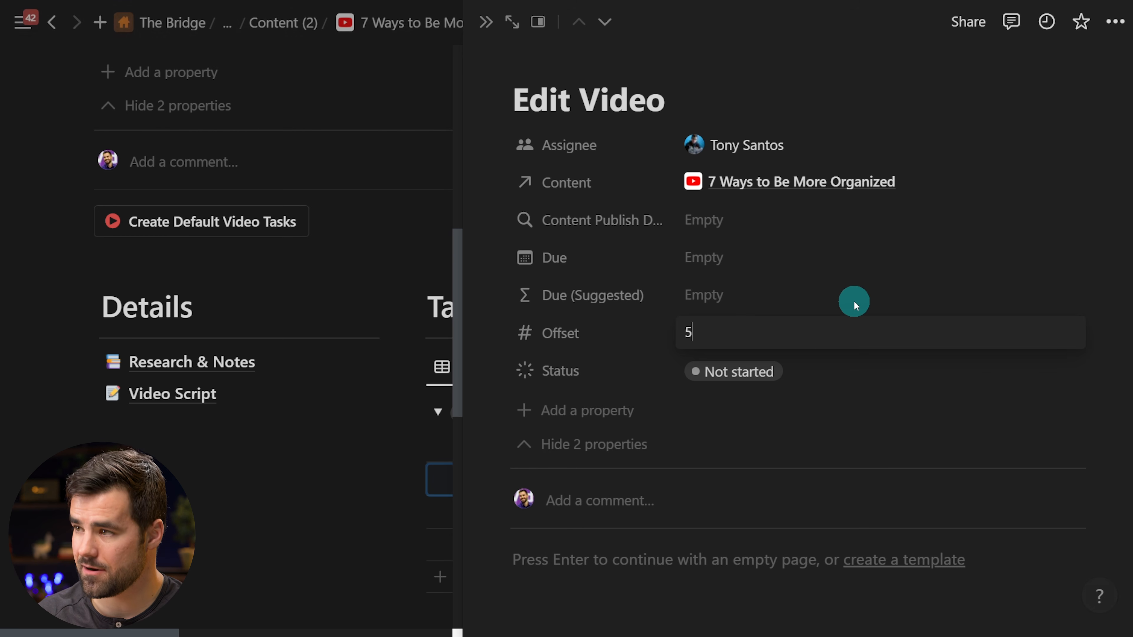
pyautogui.click(484, 22)
pyautogui.scroll(5, 432, 241)
pyautogui.click(303, 260)
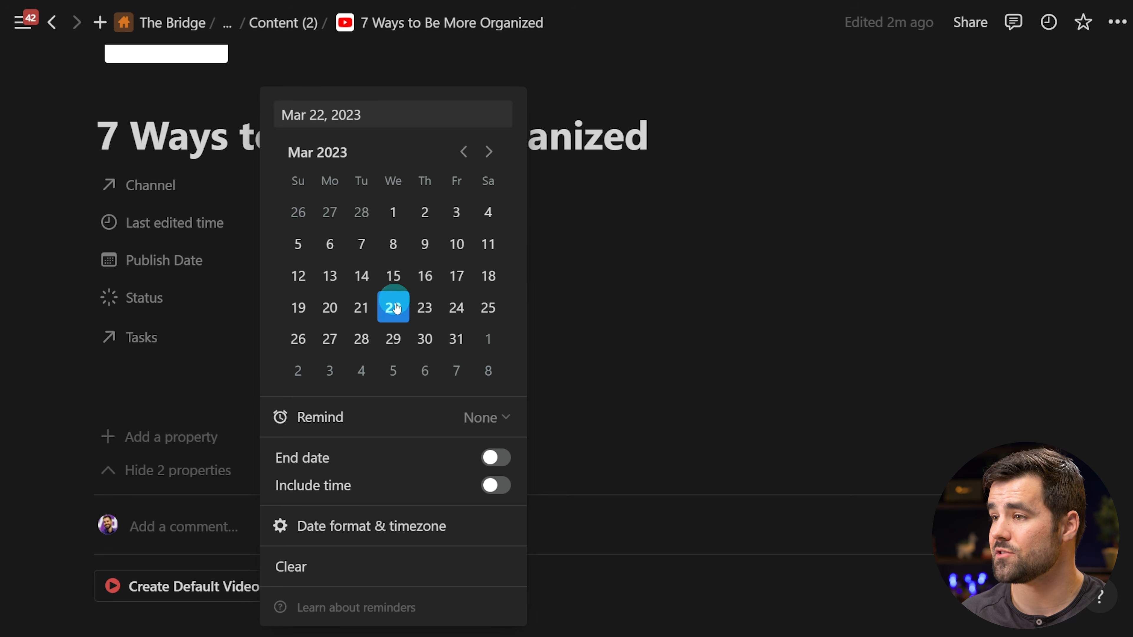
pyautogui.click(398, 342)
pyautogui.click(650, 299)
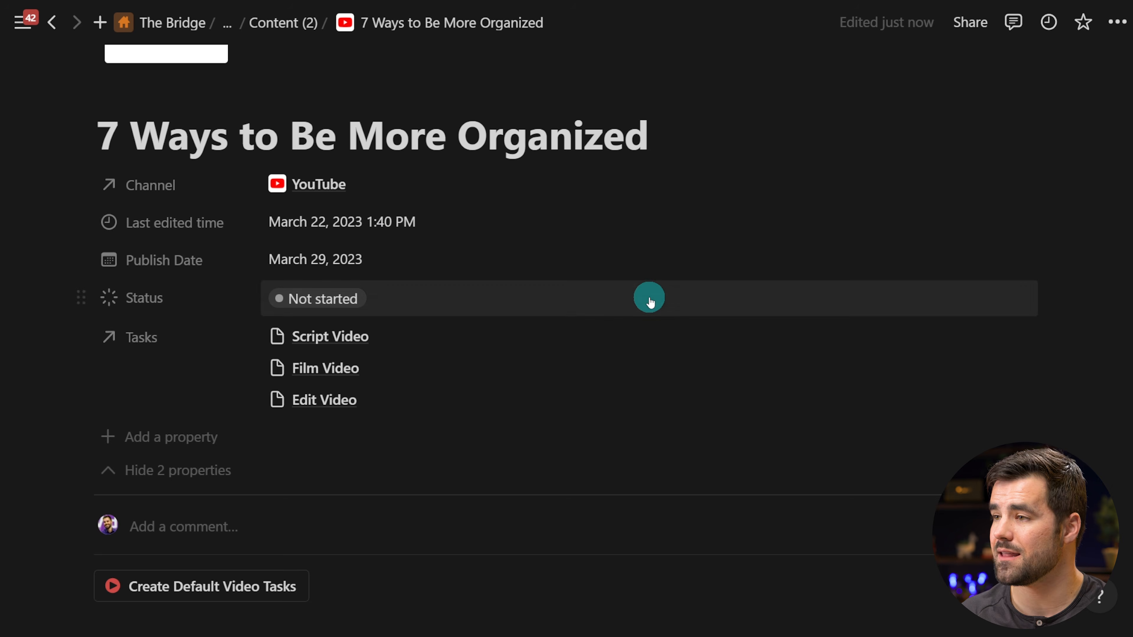
# Reopen the Edit Video task, check its suggested due date against the publish date and offset, and close it.
pyautogui.scroll(-5, 651, 298)
pyautogui.scroll(-5, 651, 297)
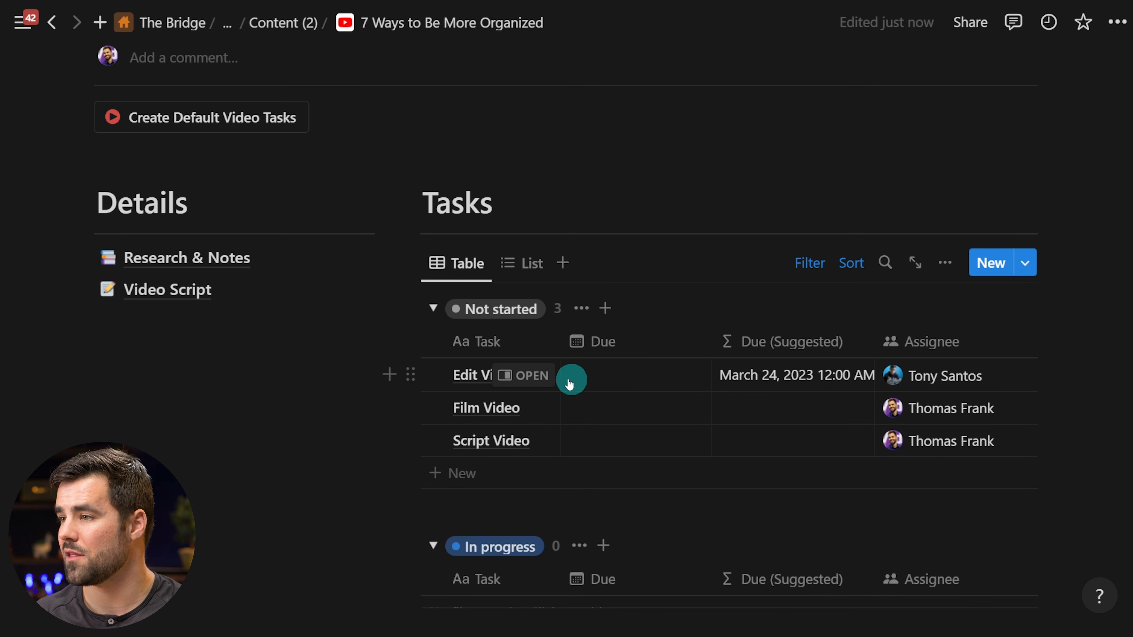
pyautogui.click(518, 373)
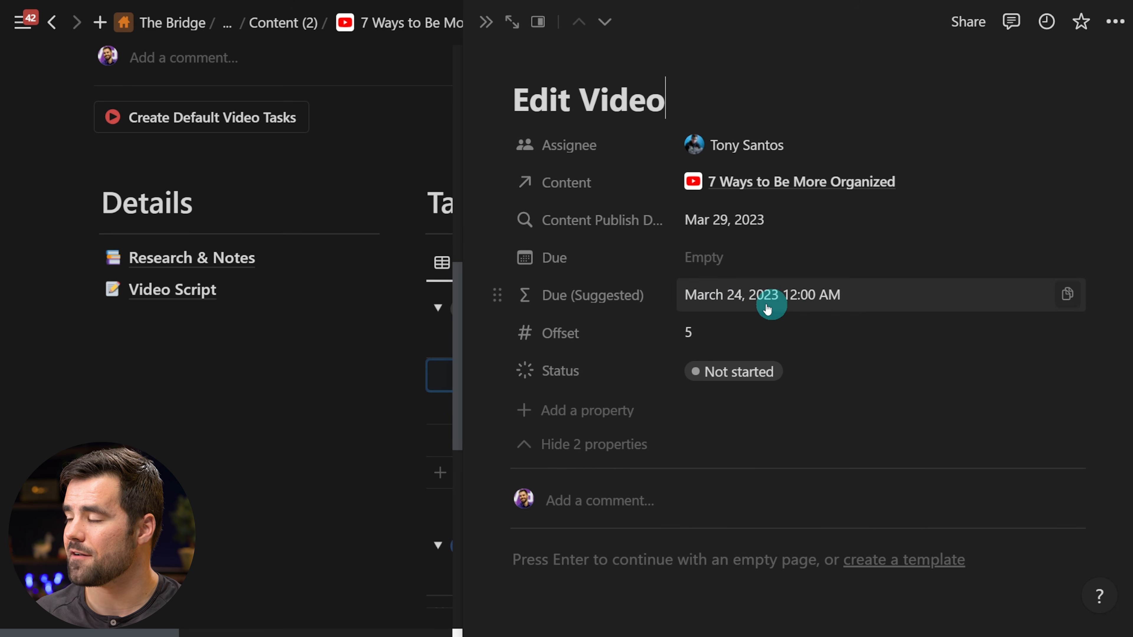
pyautogui.click(781, 308)
pyautogui.click(825, 214)
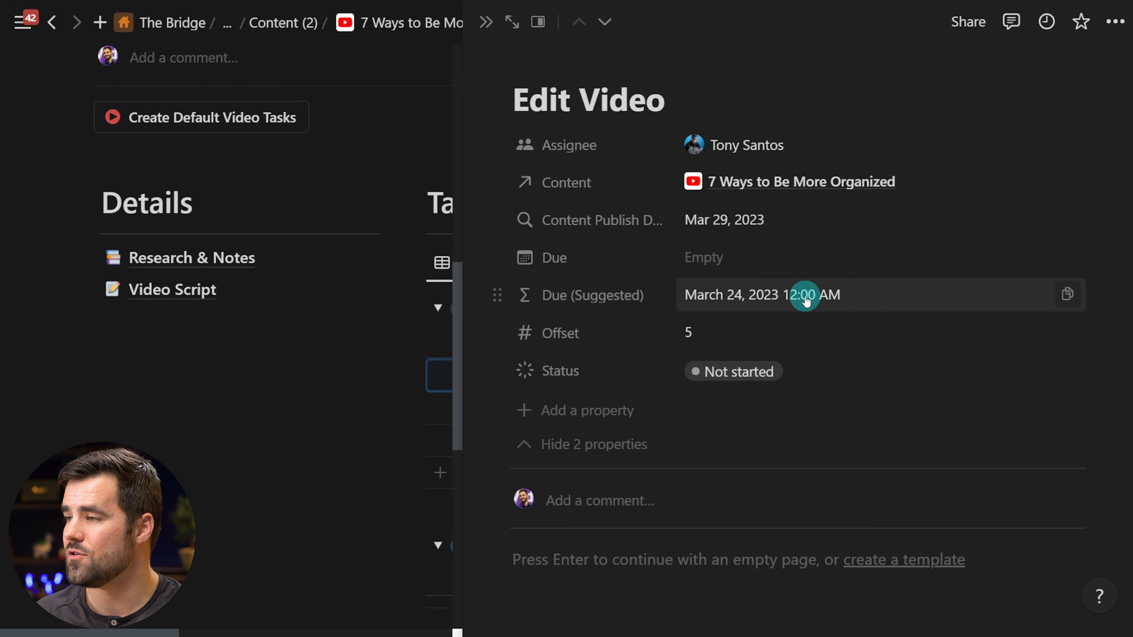
pyautogui.click(483, 23)
# Set the Edit Video task's Due date to March 24, 2023 in the Tasks table.
pyautogui.scroll(-1, 857, 313)
pyautogui.scroll(2, 868, 331)
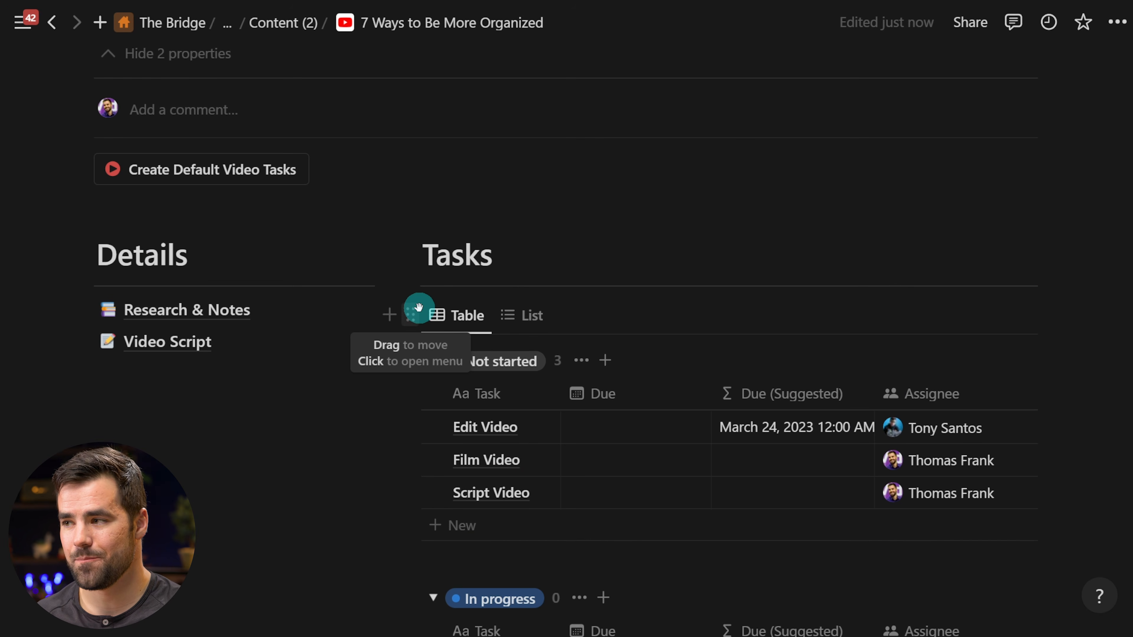
pyautogui.scroll(-3, 481, 296)
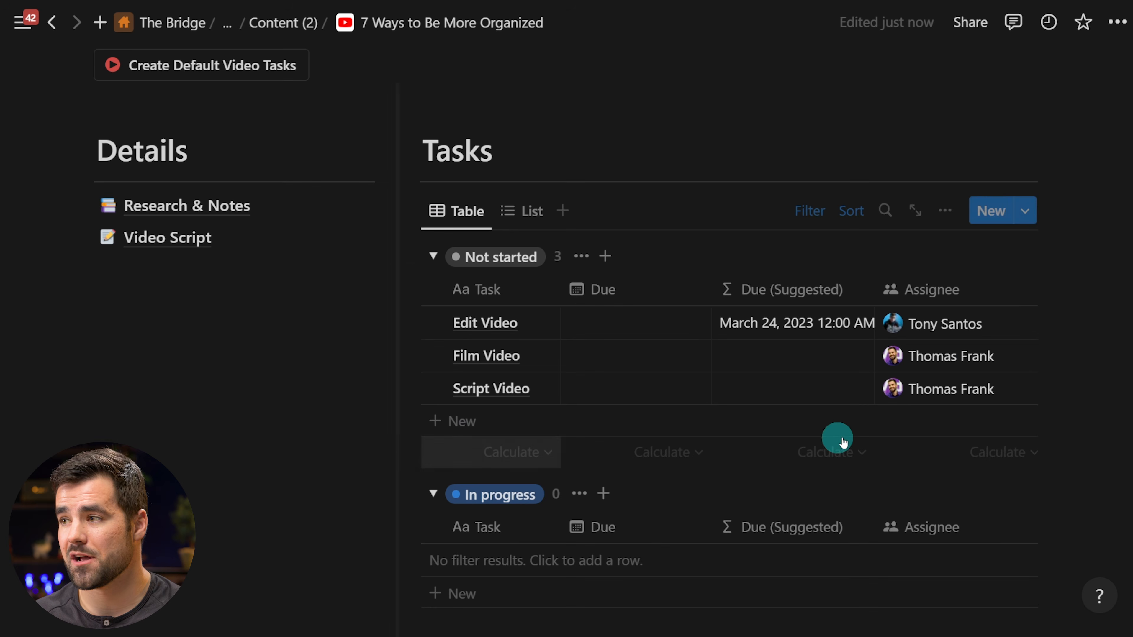
pyautogui.click(646, 320)
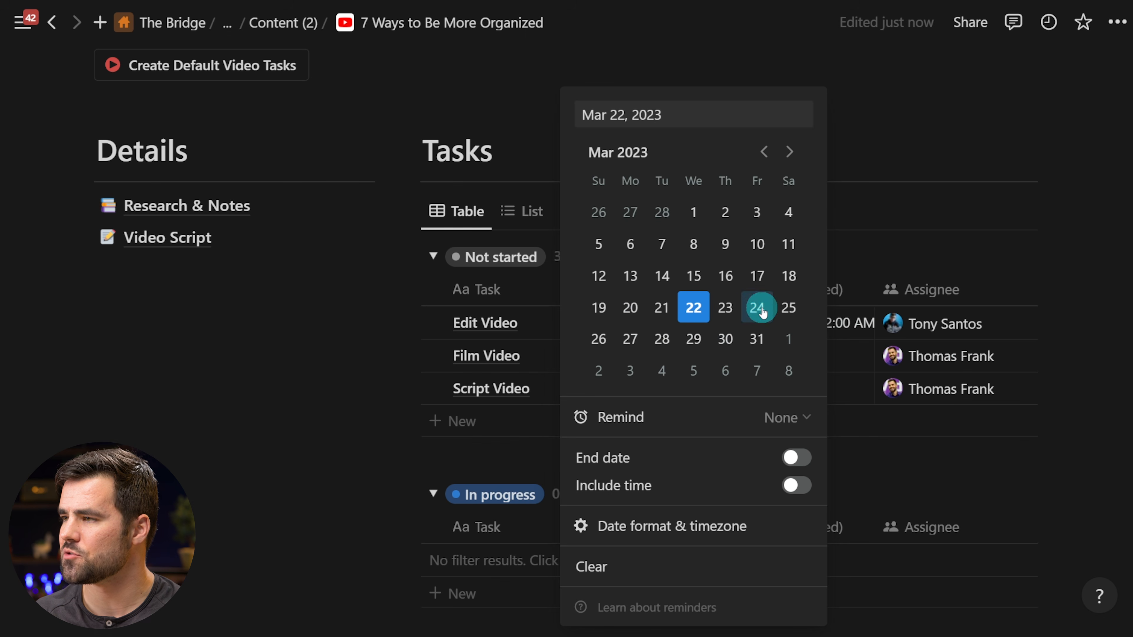
pyautogui.click(1060, 261)
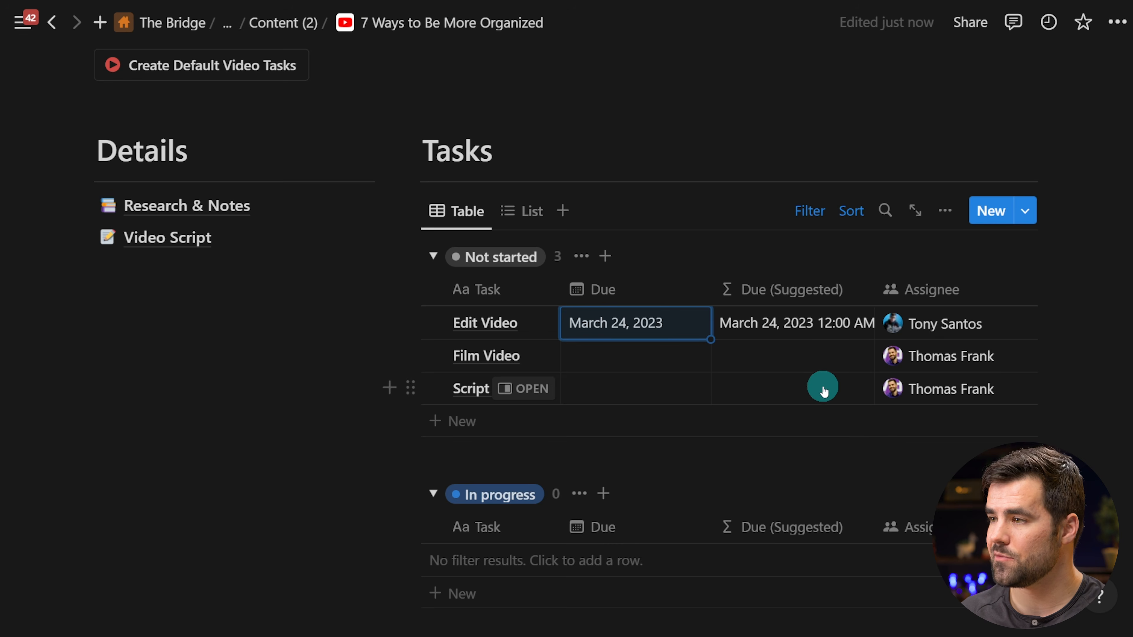
# Edit the Create Default Video Tasks button and add an Offset of 5 to its Script Video task action.
pyautogui.scroll(4, 822, 386)
pyautogui.click(325, 223)
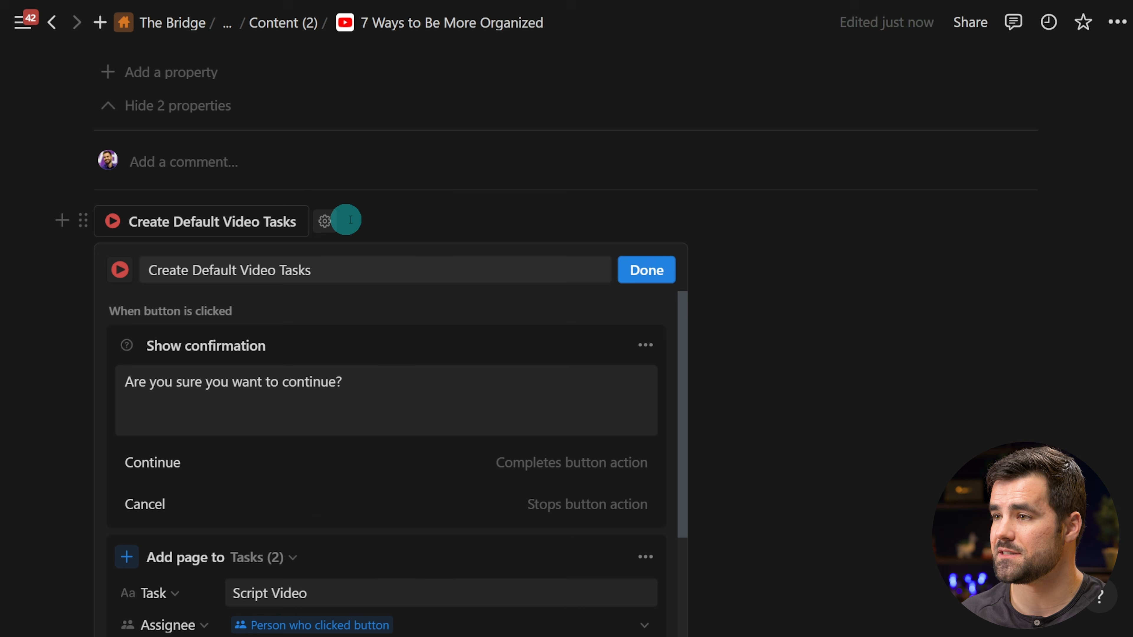
pyautogui.scroll(-3, 505, 329)
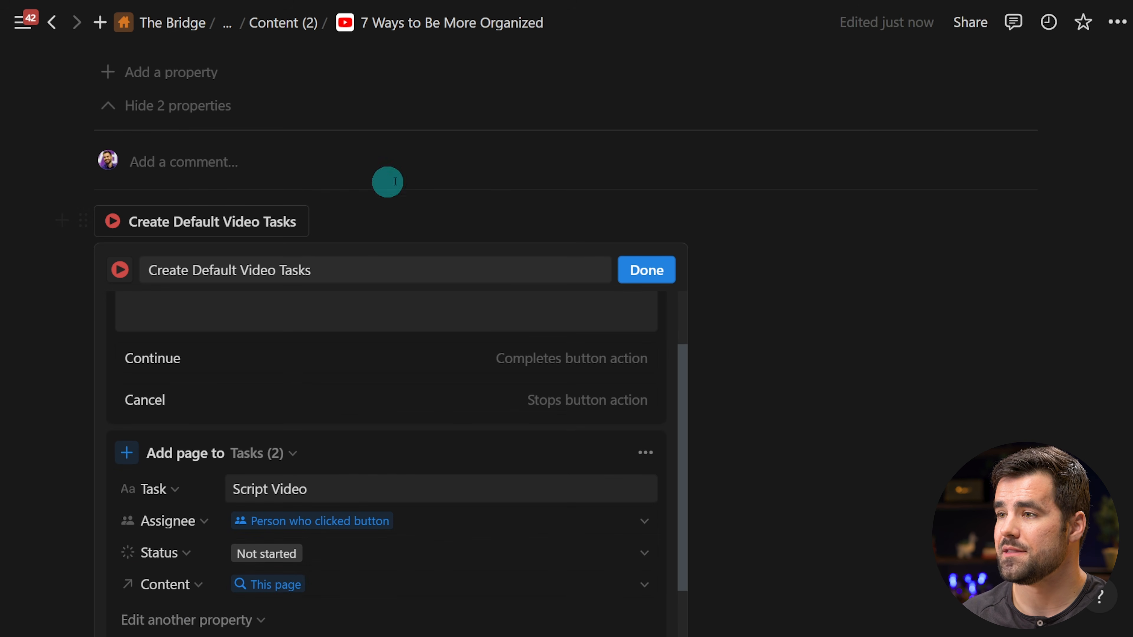
pyautogui.scroll(-3, 754, 309)
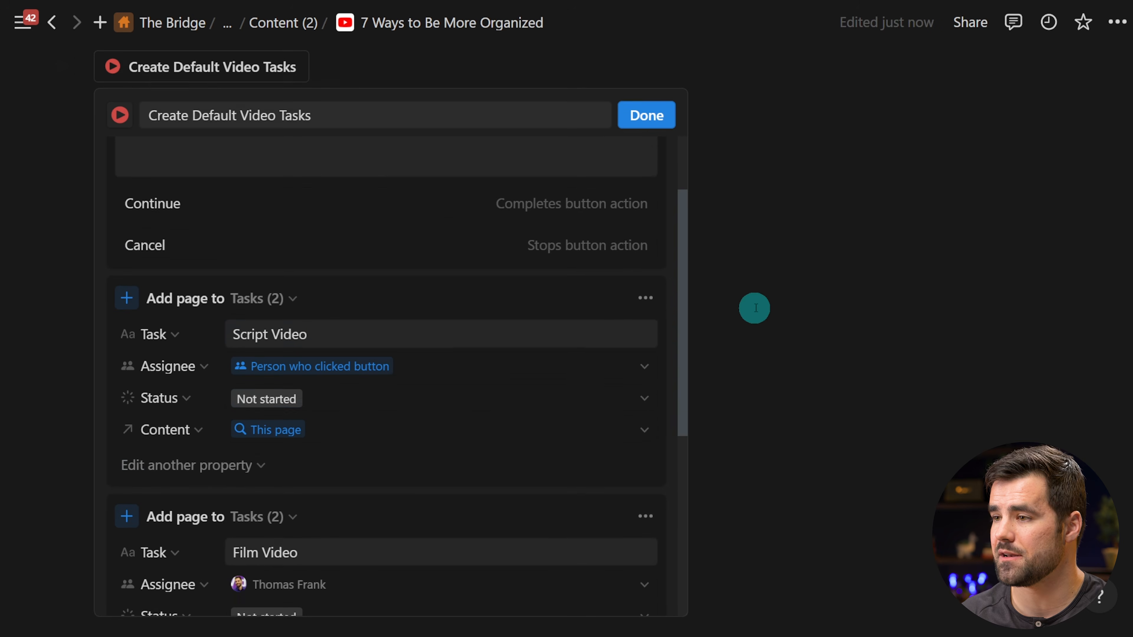
pyautogui.moveTo(683, 224); pyautogui.dragTo(687, 254)
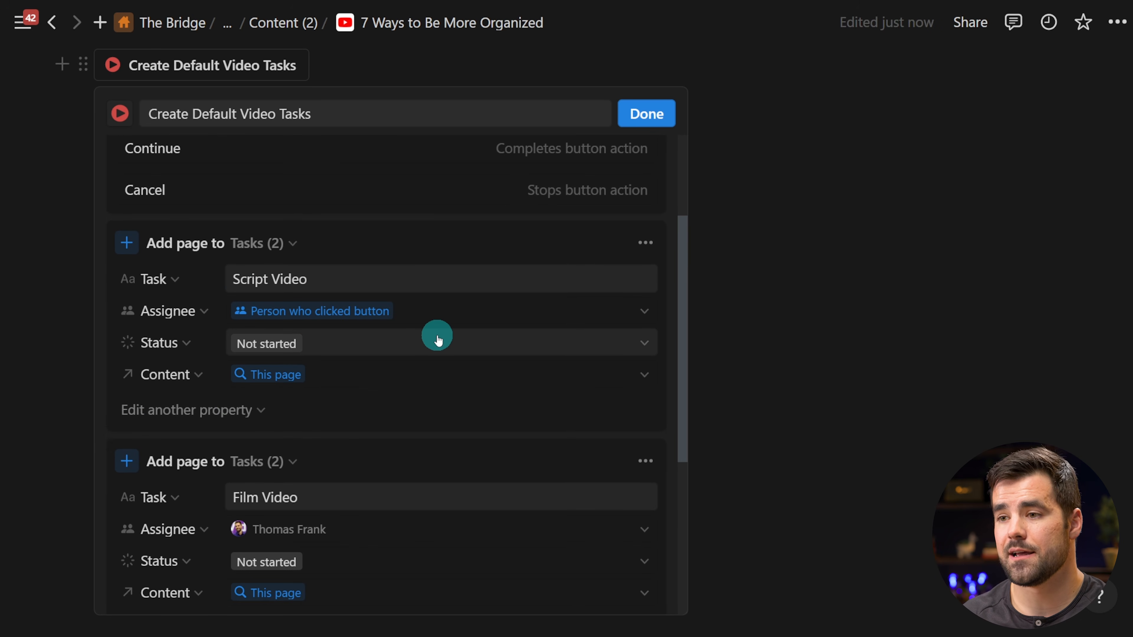
pyautogui.moveTo(683, 334)
pyautogui.mouseDown()
pyautogui.moveTo(688, 233)
pyautogui.moveTo(688, 327)
pyautogui.mouseUp()
pyautogui.click(201, 430)
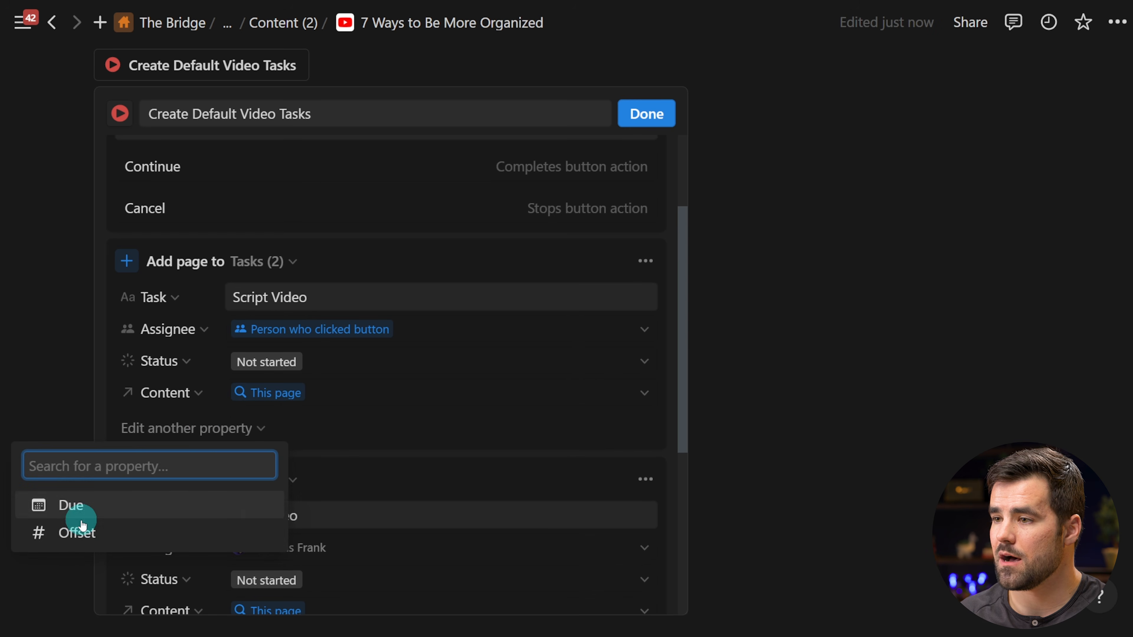
pyautogui.click(73, 542)
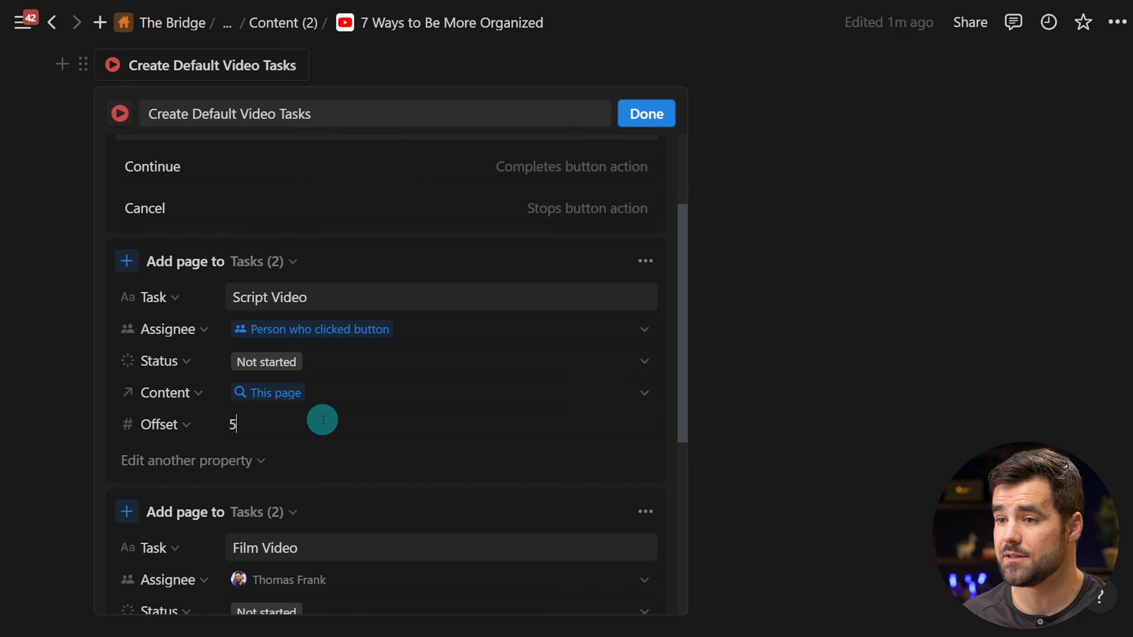
# Add the Offset property with a value of 3 to the button's Film Video task action.
pyautogui.scroll(-5, 348, 418)
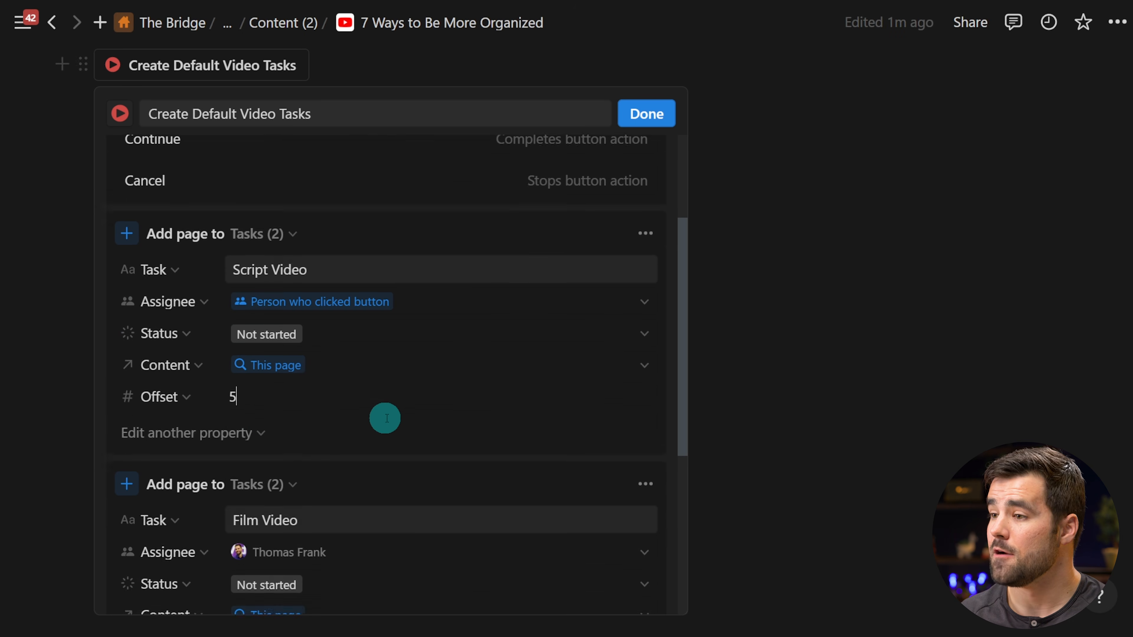
pyautogui.click(225, 470)
pyautogui.click(77, 575)
pyautogui.click(286, 471)
pyautogui.write('3')
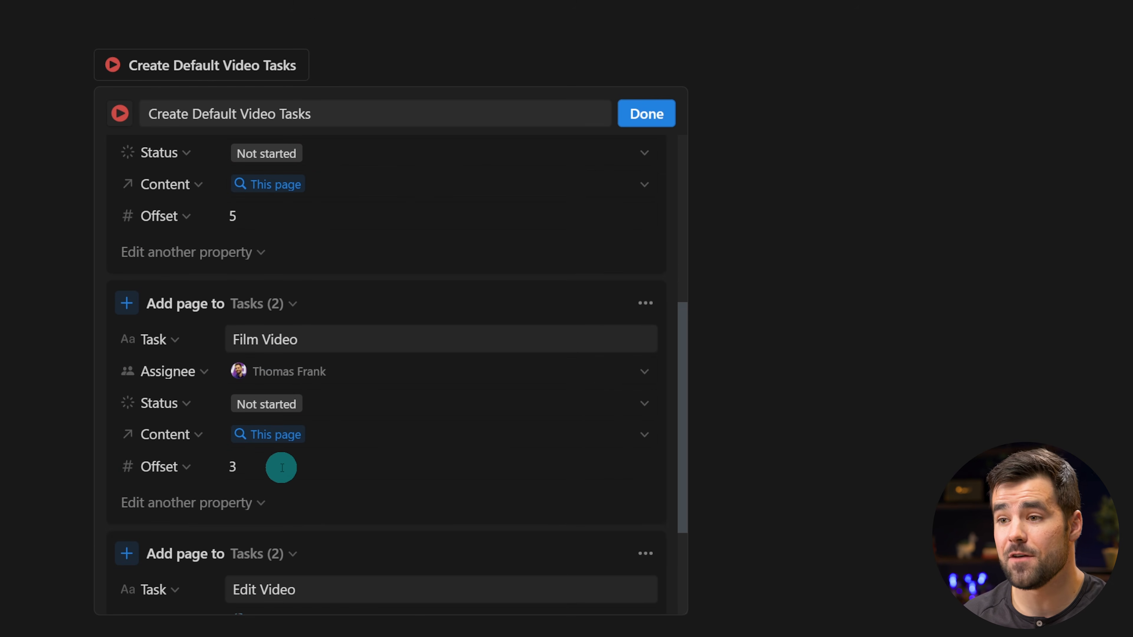
# Add the Offset property with a value of 2 to the button's Edit Video task action.
pyautogui.scroll(-3, 282, 468)
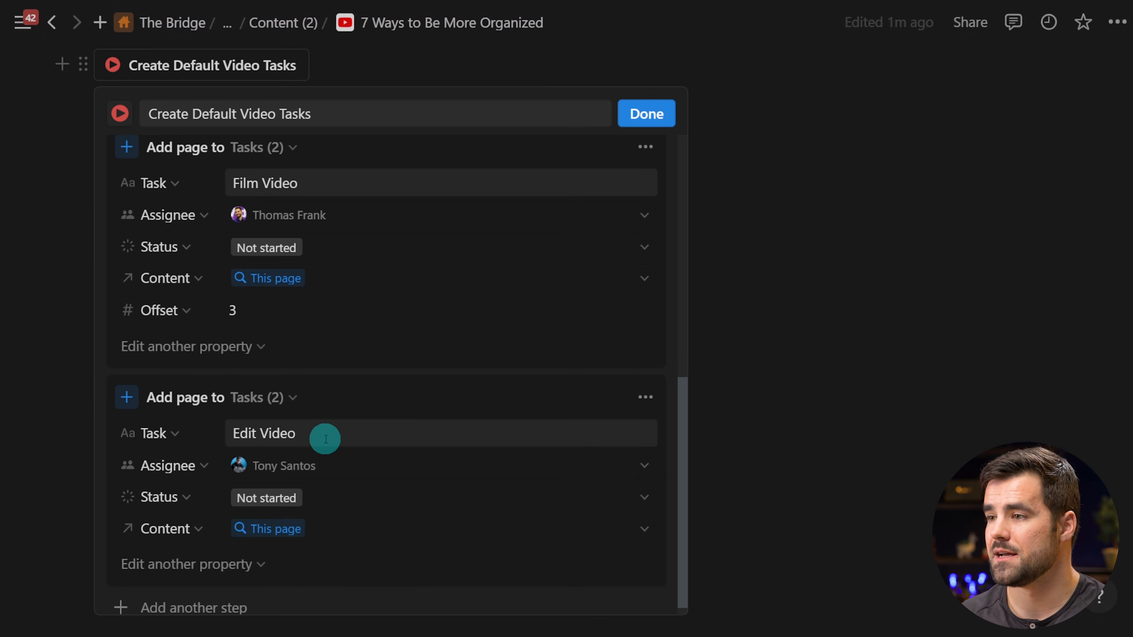
pyautogui.click(273, 562)
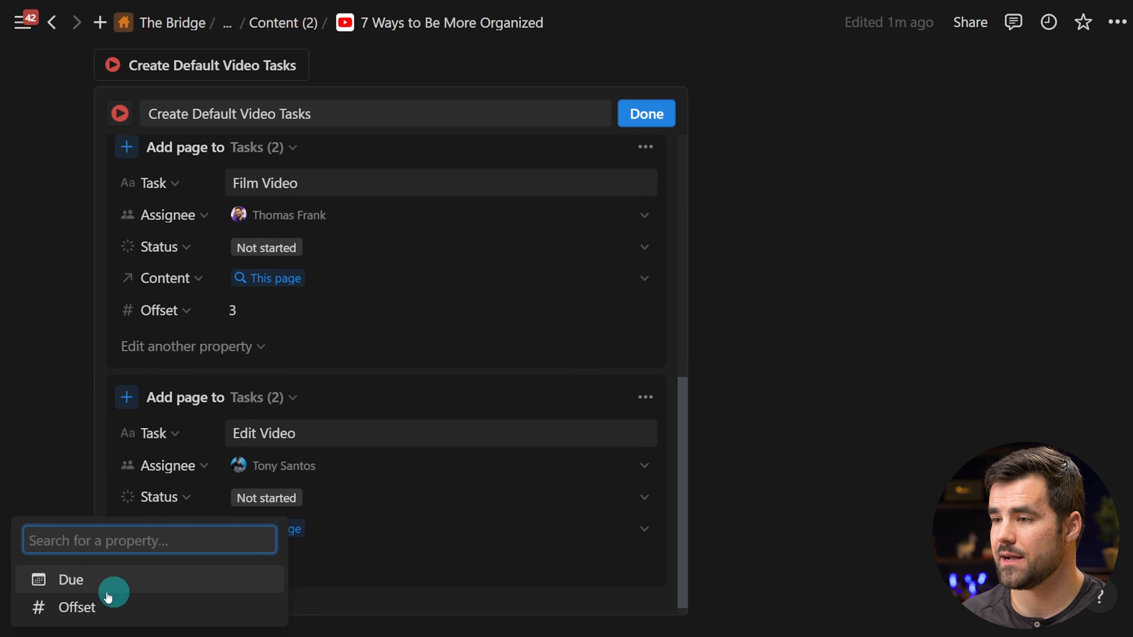
pyautogui.click(103, 604)
pyautogui.click(305, 560)
pyautogui.write('2')
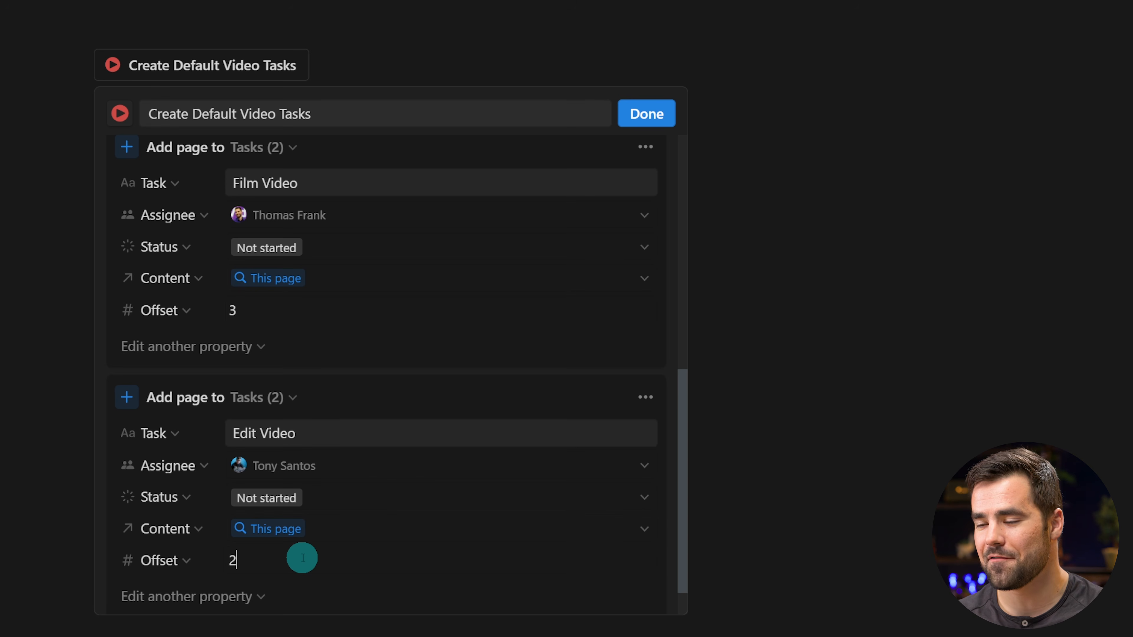
# Save the Create Default Video Tasks button's changes and delete all existing tasks from the Tasks table.
pyautogui.scroll(-2, 354, 572)
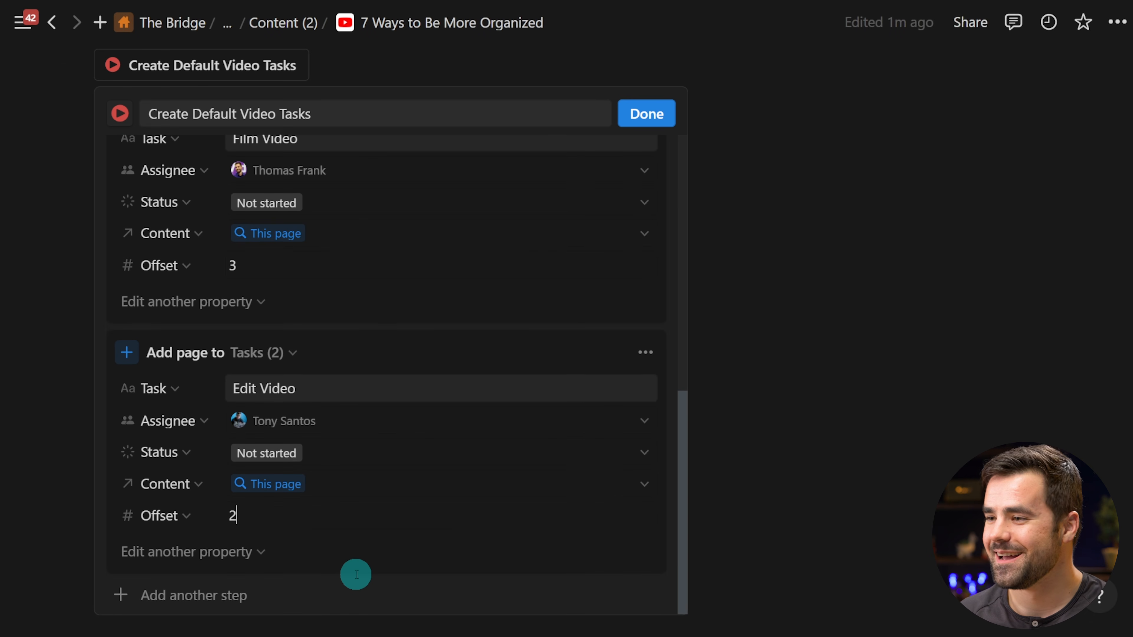
pyautogui.click(652, 112)
pyautogui.scroll(-3, 802, 377)
pyautogui.moveTo(298, 296); pyautogui.dragTo(595, 216)
pyautogui.press('Delete')
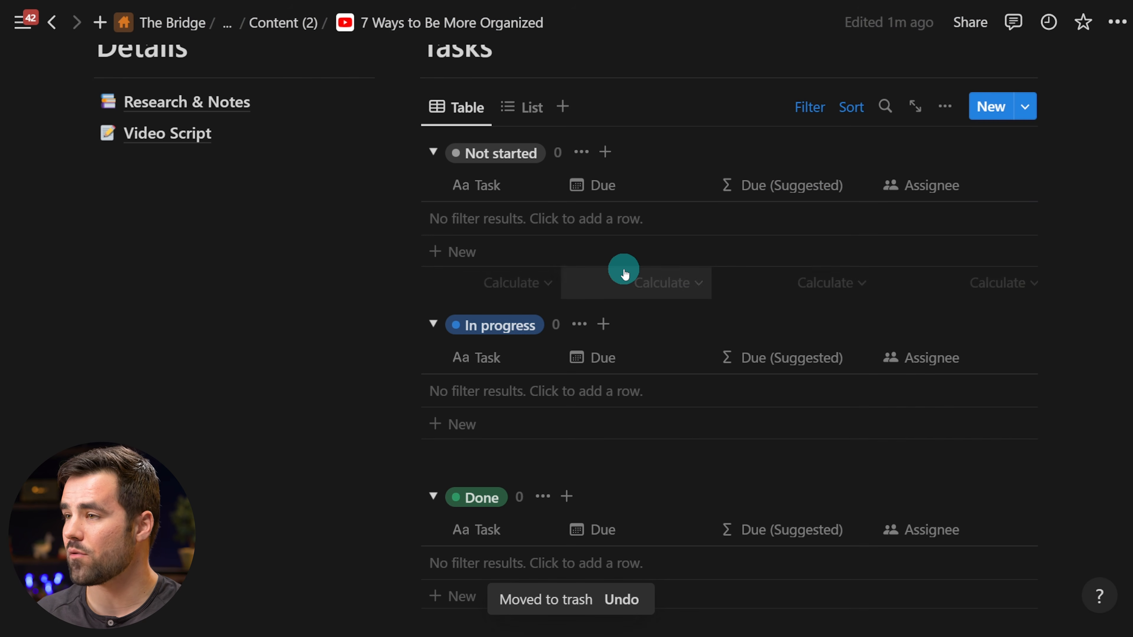
# Run the Create Default Video Tasks button to generate new Script Video, Film Video and Edit Video tasks.
pyautogui.scroll(2, 549, 266)
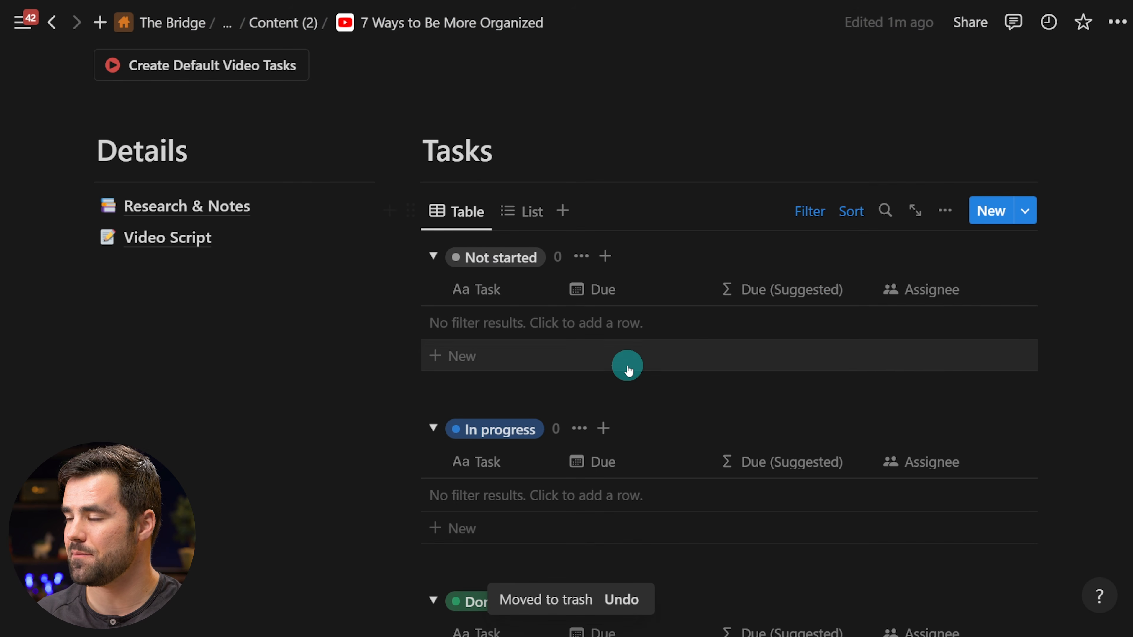
pyautogui.scroll(3, 647, 330)
pyautogui.click(209, 228)
pyautogui.click(570, 355)
# Open the new Script Video task to examine its Offset, Content Publish Date and Due (Suggested) properties, and close it.
pyautogui.scroll(-3, 692, 277)
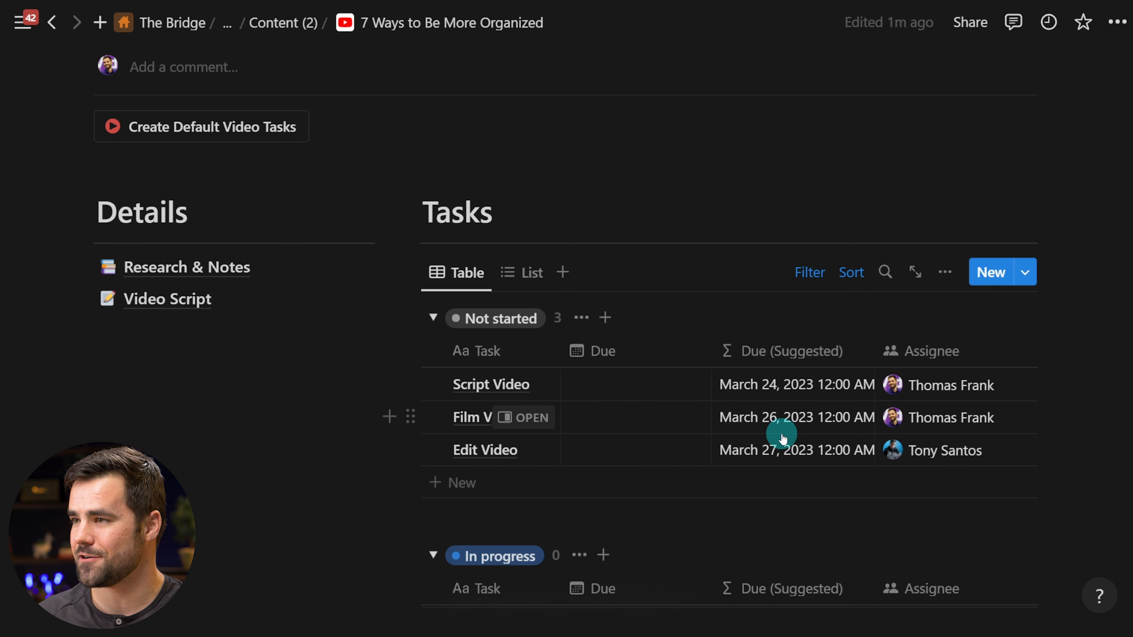
pyautogui.click(540, 386)
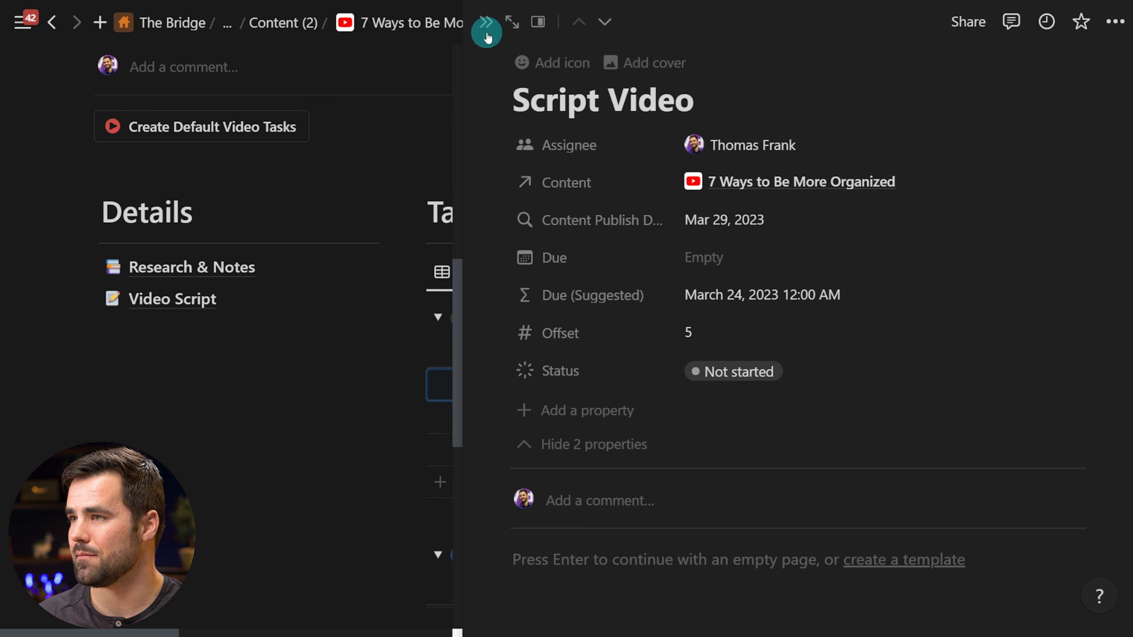
pyautogui.click(484, 22)
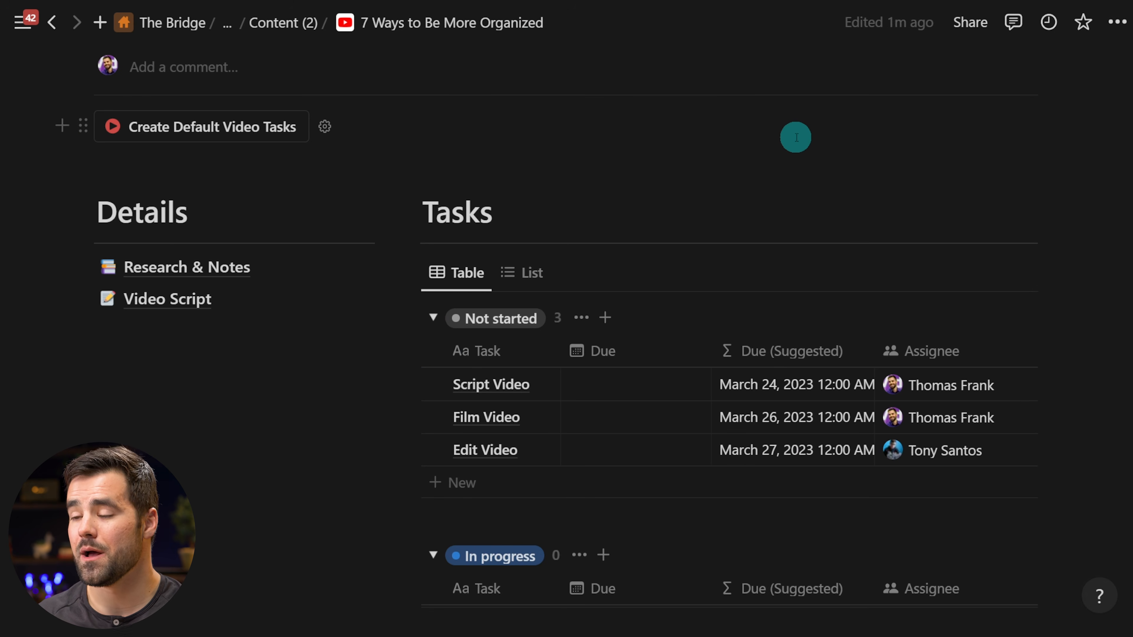